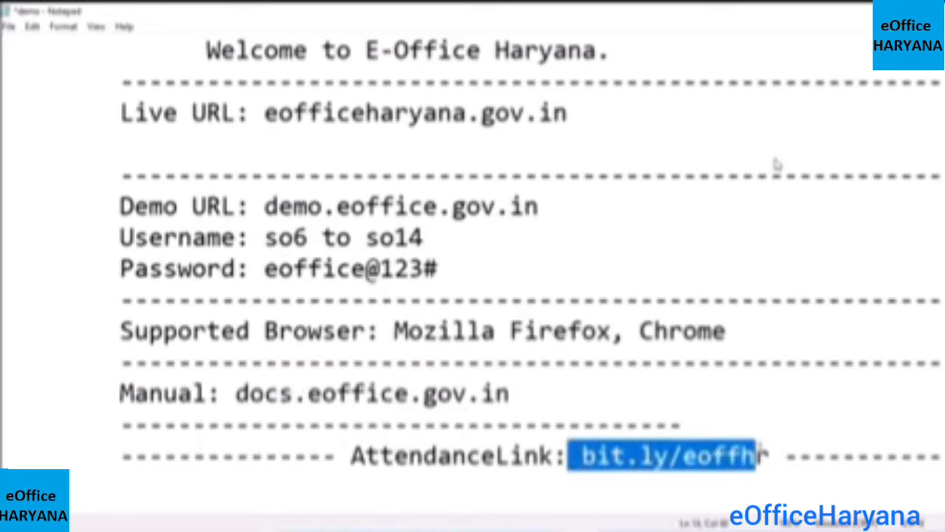
Bring up the eOffice demo site login page
{"action": "double_click", "coordinate": [768, 456]}
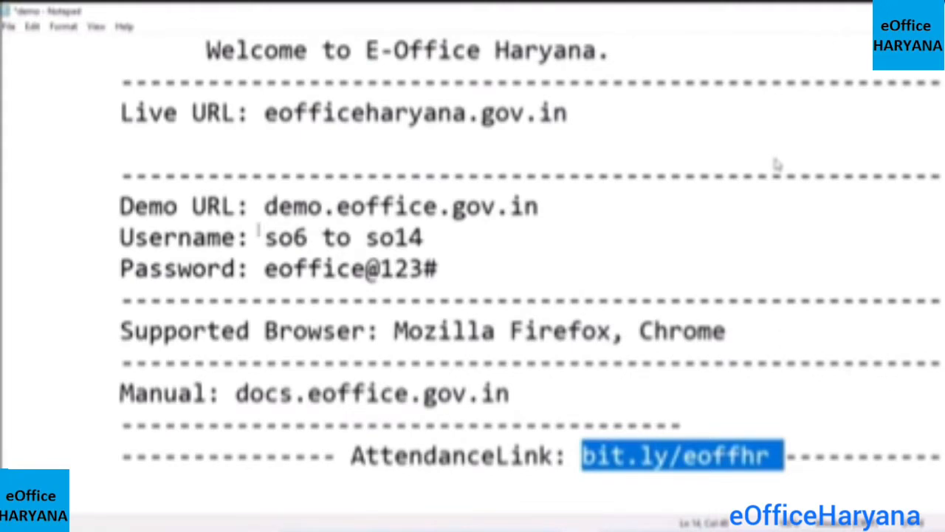
{"action": "left_click_drag", "start_coordinate": [264, 207], "coordinate": [539, 207]}
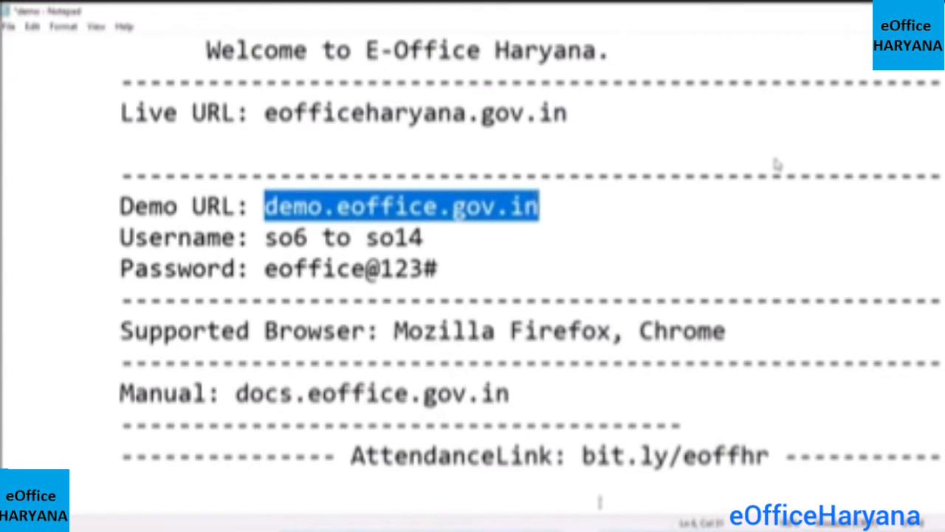
{"action": "mouse_move", "coordinate": [432, 526]}
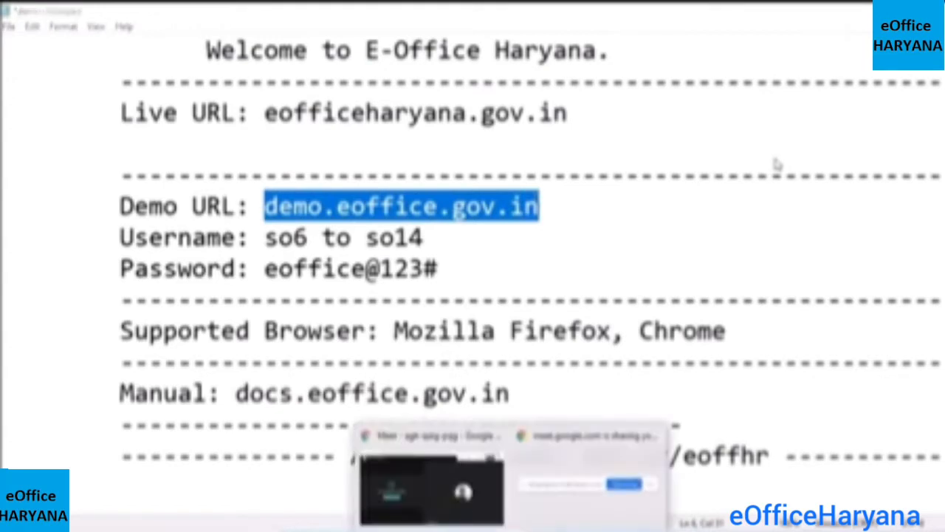
{"action": "left_click", "coordinate": [426, 506]}
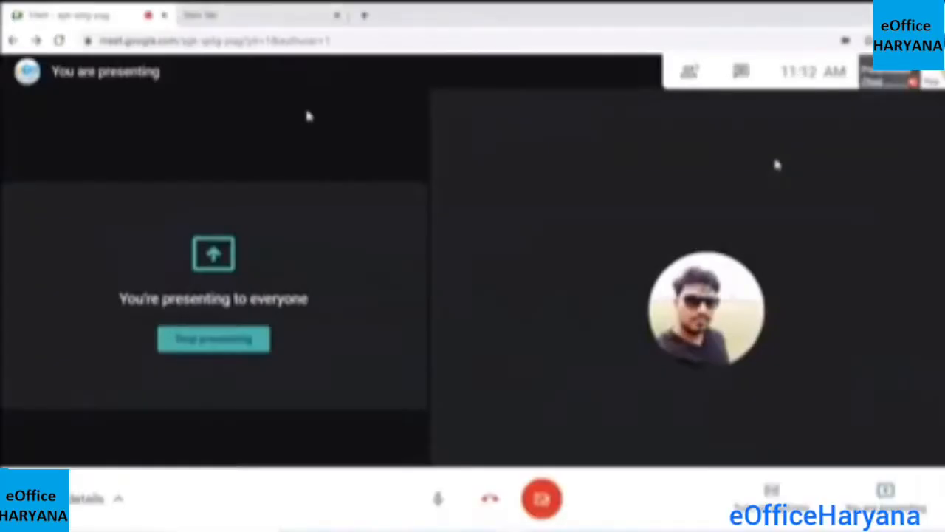
{"action": "key", "text": "ctrl+Tab"}
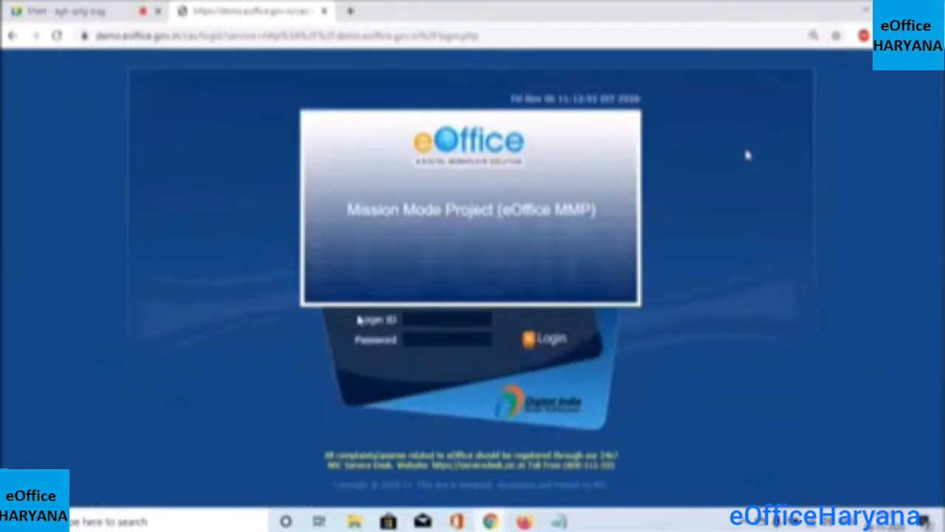
Sign in with the saved login ID and the account password
{"action": "left_click", "coordinate": [421, 318]}
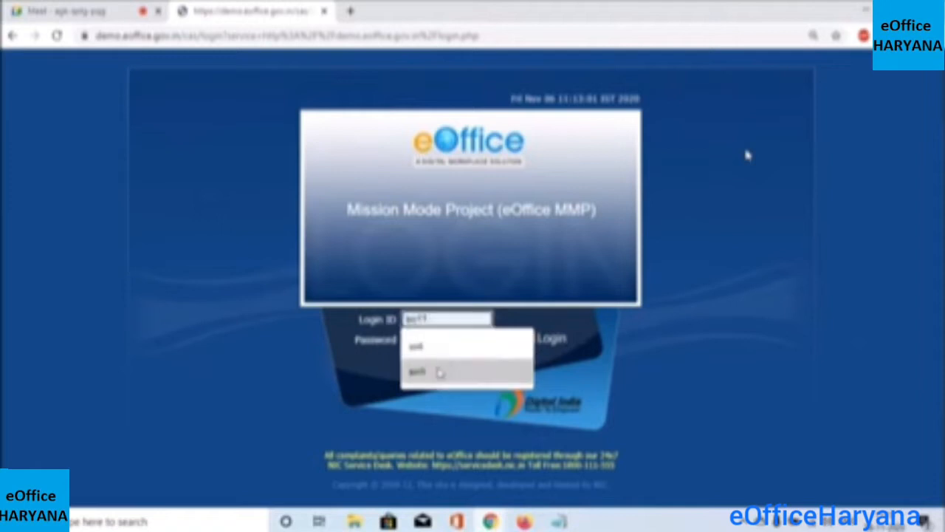
{"action": "left_click", "coordinate": [439, 371]}
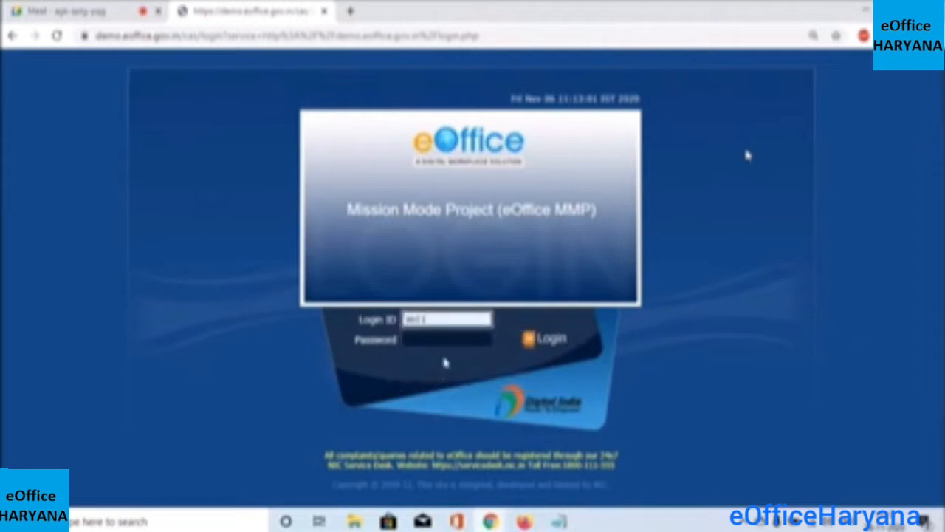
{"action": "left_click", "coordinate": [441, 339]}
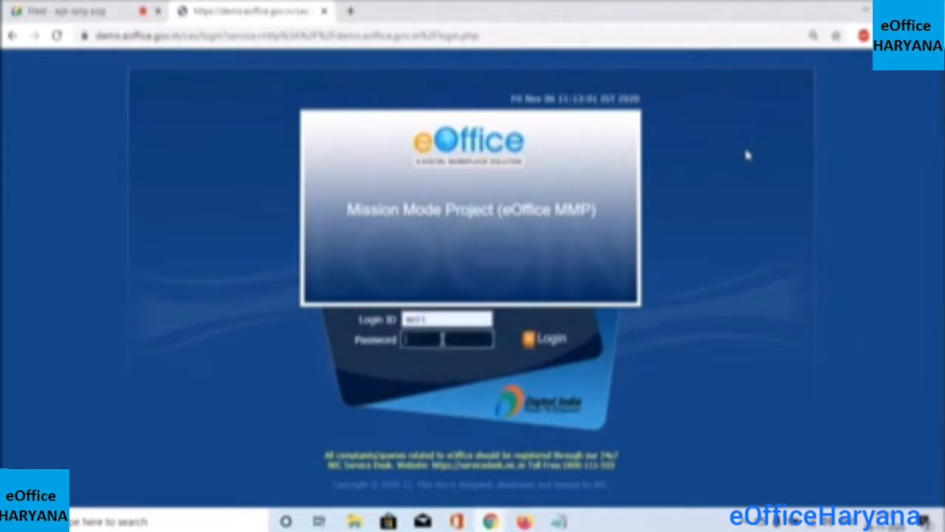
{"action": "type", "text": "12345678901234"}
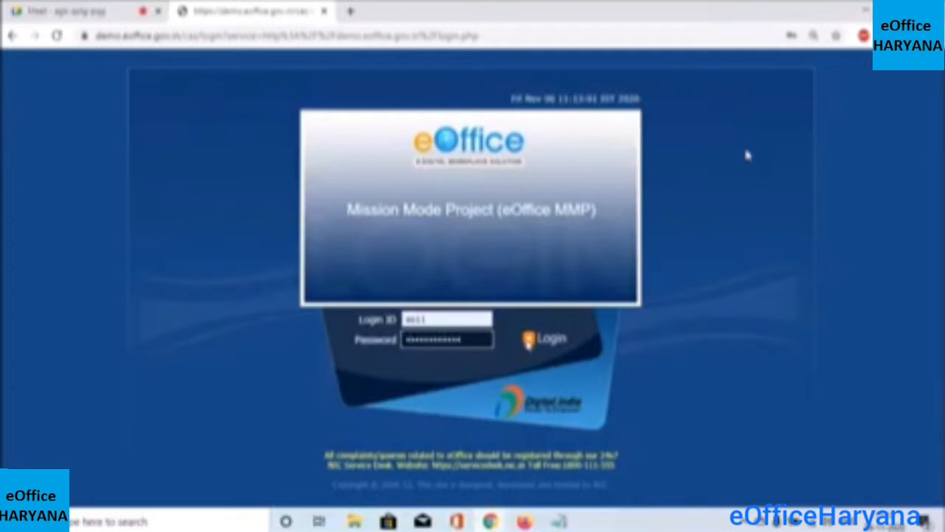
{"action": "left_click", "coordinate": [528, 341]}
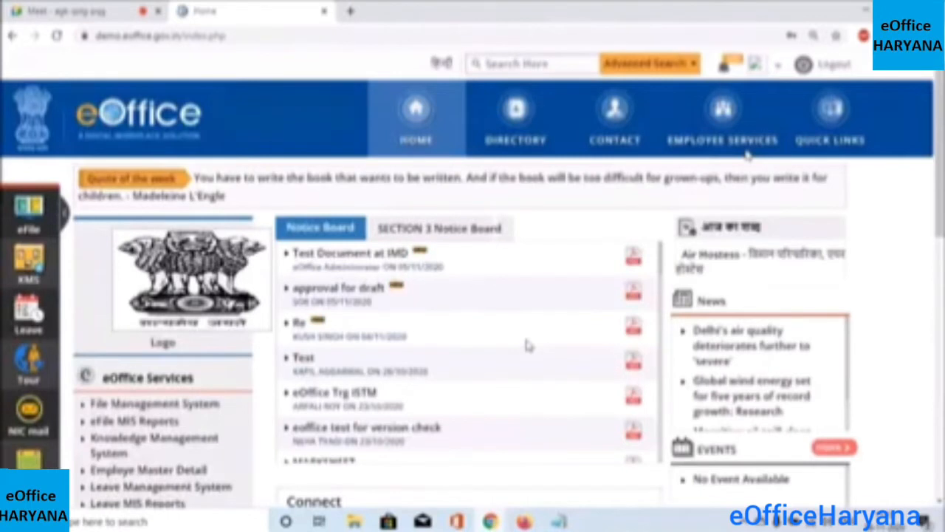
Launch File Management System from the eOffice Services list on the home page
{"action": "left_click_drag", "start_coordinate": [886, 285], "coordinate": [725, 412]}
{"action": "left_click", "coordinate": [864, 302]}
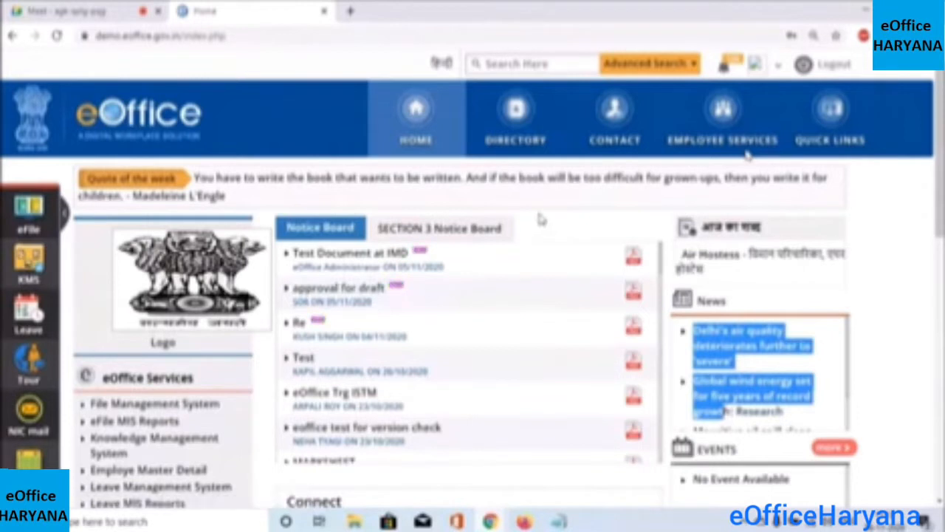
{"action": "mouse_move", "coordinate": [541, 220]}
{"action": "left_mouse_down"}
{"action": "mouse_move", "coordinate": [545, 244]}
{"action": "mouse_move", "coordinate": [553, 227]}
{"action": "left_mouse_up"}
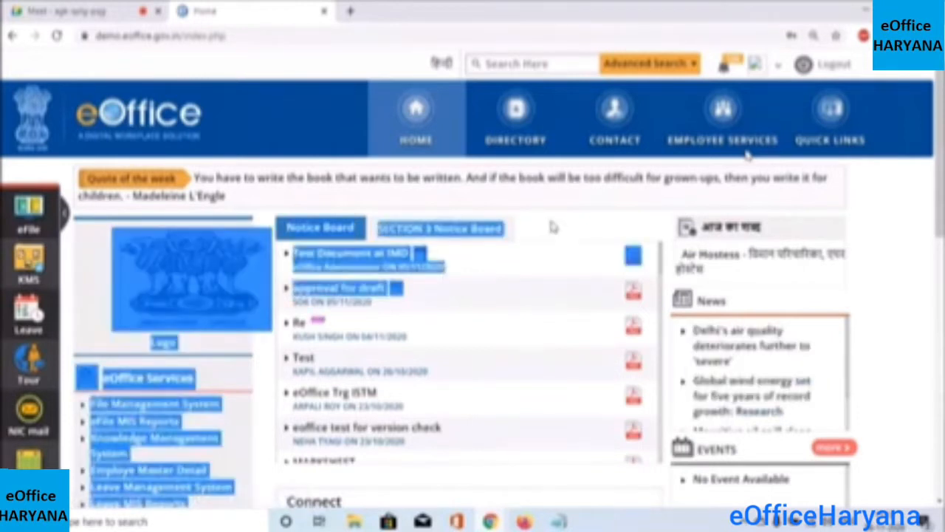
{"action": "left_click", "coordinate": [554, 228]}
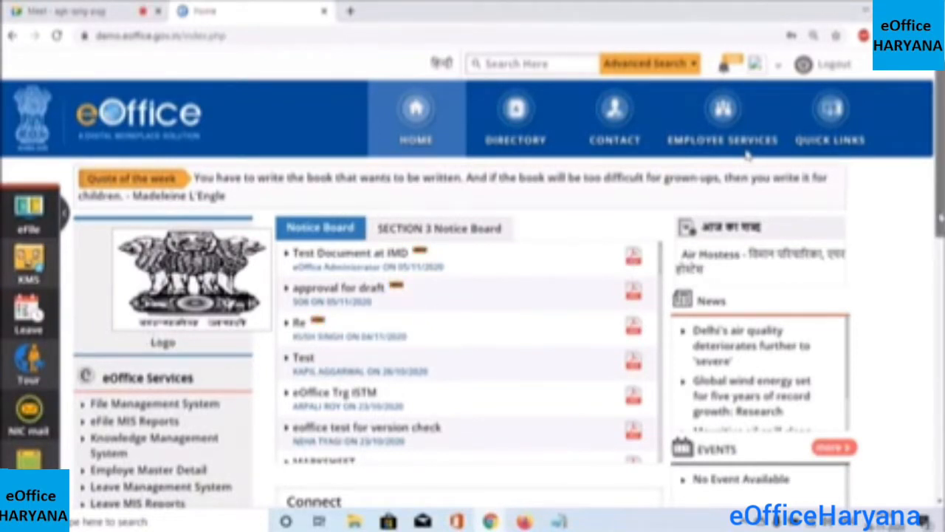
{"action": "scroll", "coordinate": [940, 217], "scroll_direction": "down", "scroll_amount": 3}
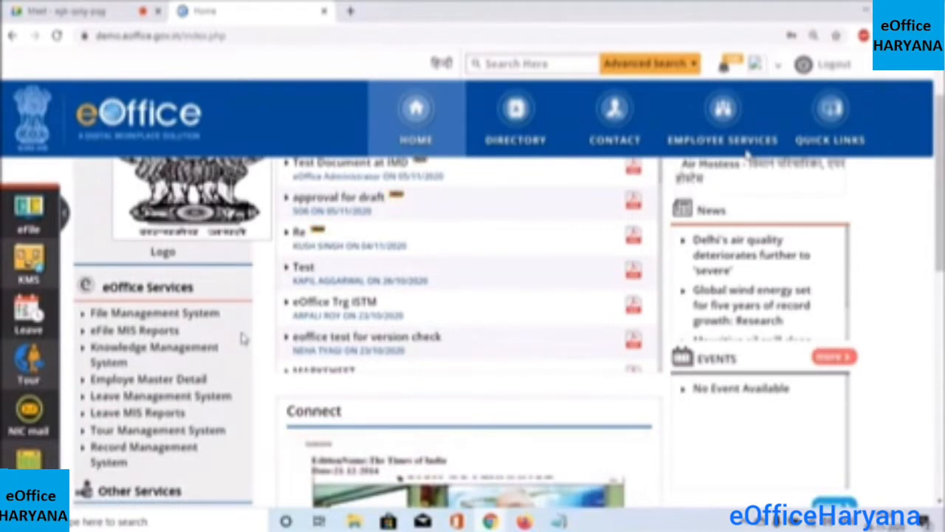
{"action": "left_click", "coordinate": [200, 324]}
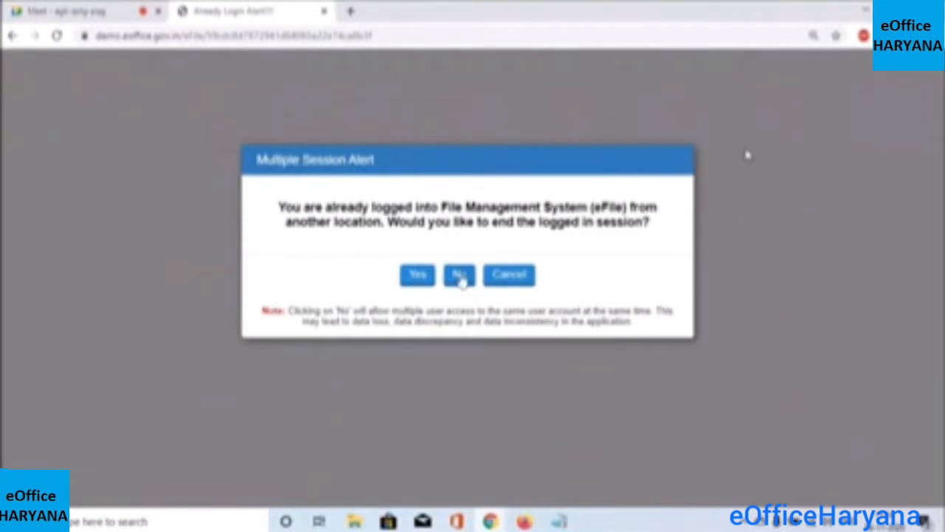
Answer No in the Multiple Session Alert so the other eFile session stays open
{"action": "left_click", "coordinate": [459, 275]}
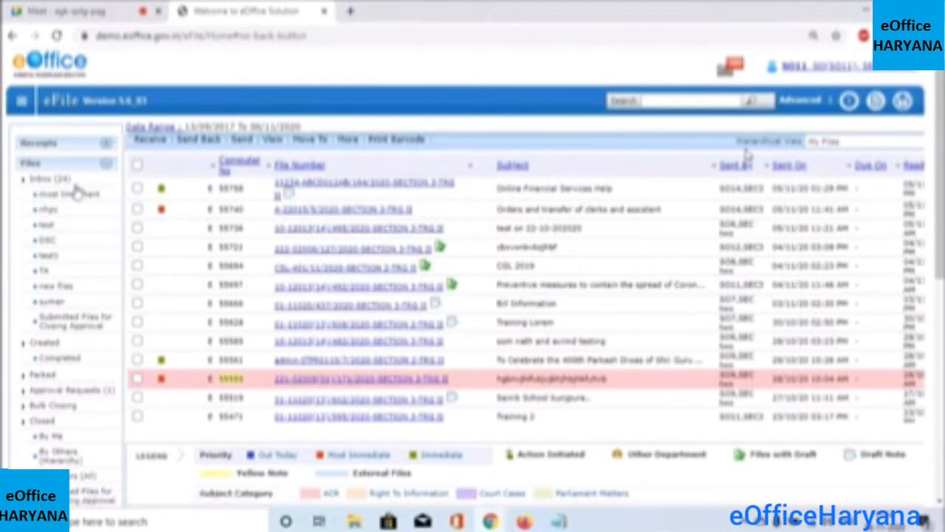
Go to Receipts and choose Browse & Diarise > Electronic
{"action": "left_click", "coordinate": [106, 146]}
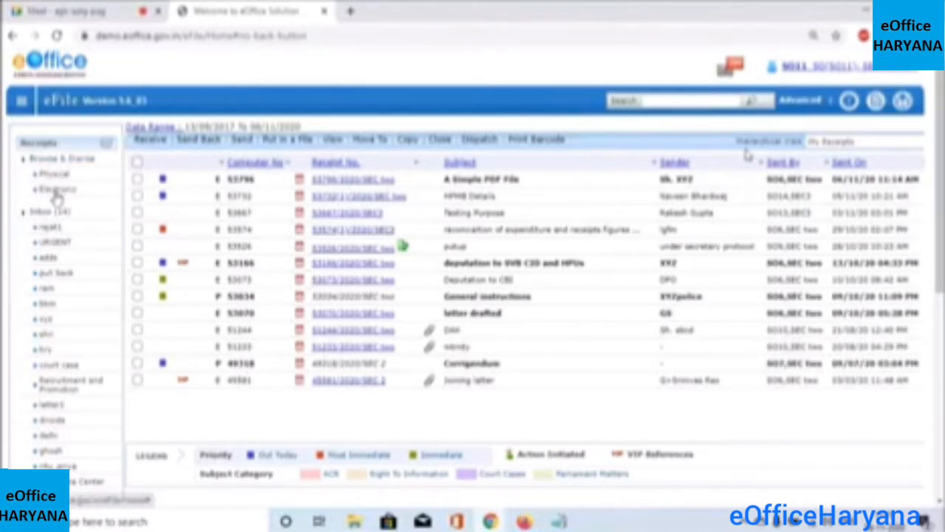
{"action": "left_click", "coordinate": [57, 194]}
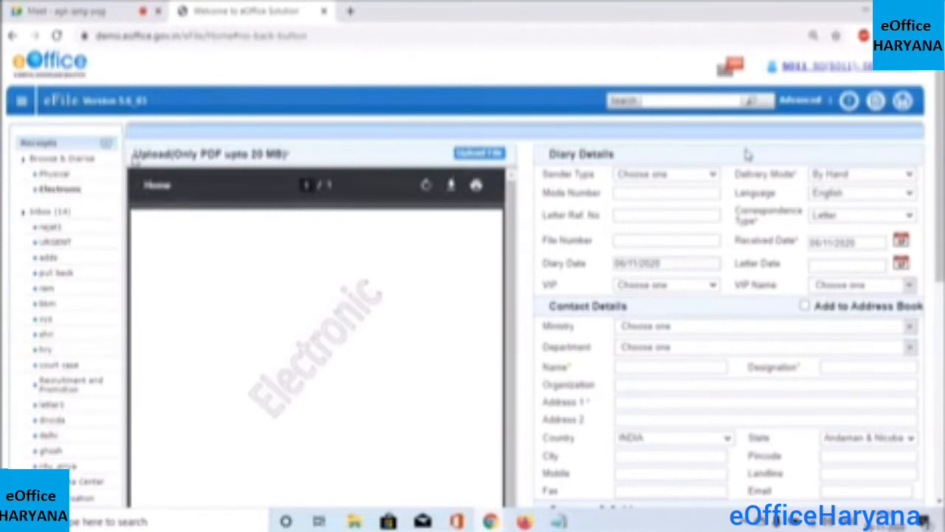
{"action": "left_click_drag", "start_coordinate": [134, 154], "coordinate": [305, 158]}
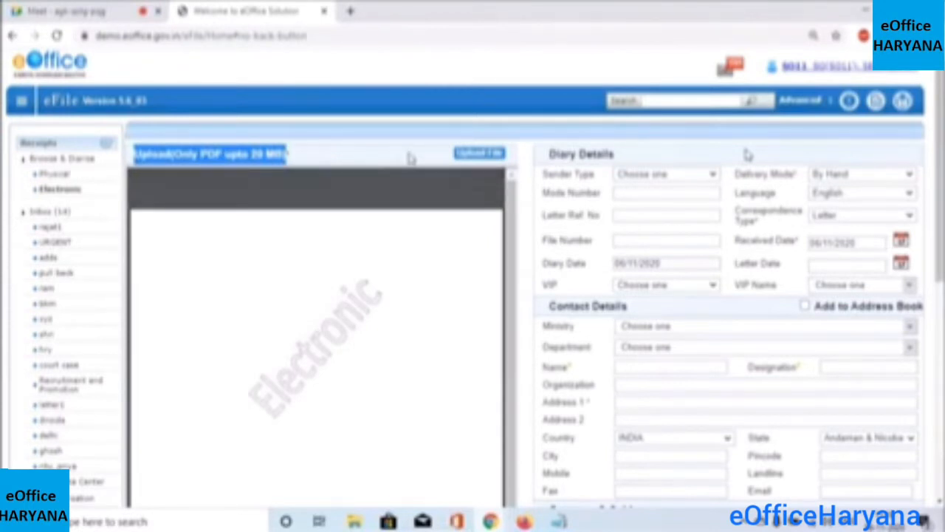
Upload the PDF 'A Sample 2' as the receipt
{"action": "left_click", "coordinate": [473, 157]}
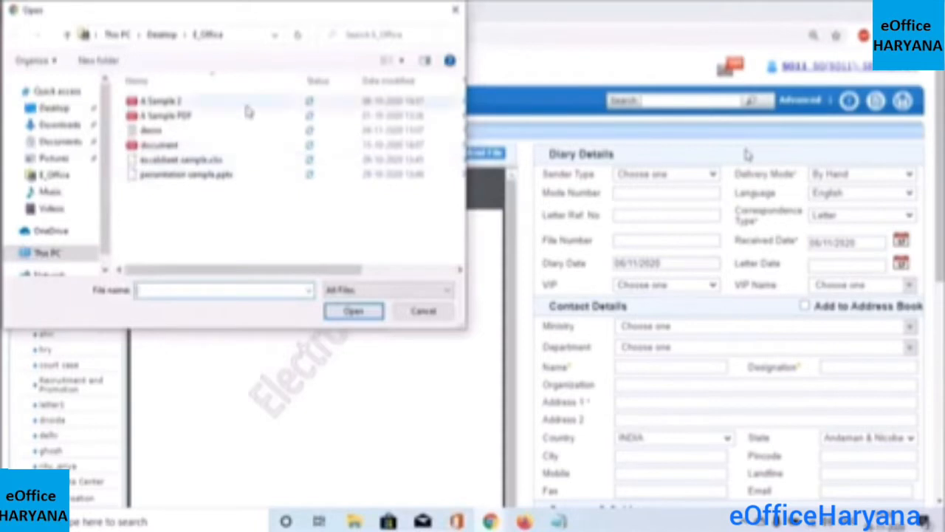
{"action": "left_click", "coordinate": [247, 105]}
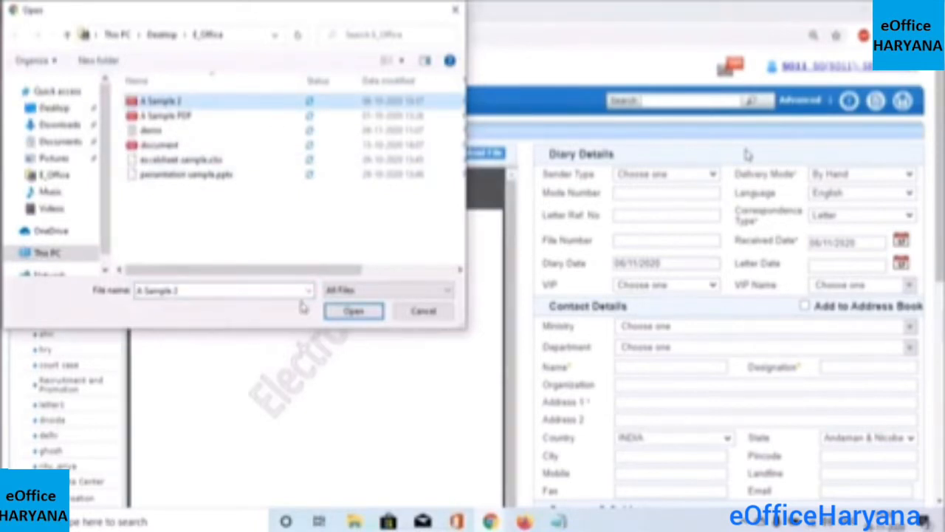
{"action": "left_click", "coordinate": [354, 312]}
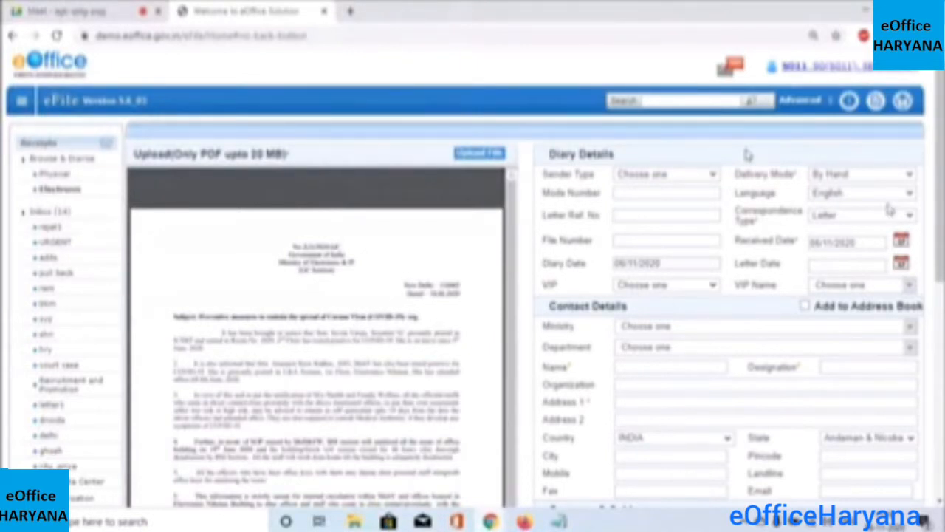
Set the receipt's Delivery Mode to By Post
{"action": "scroll", "coordinate": [747, 154], "scroll_direction": "down", "scroll_amount": 1}
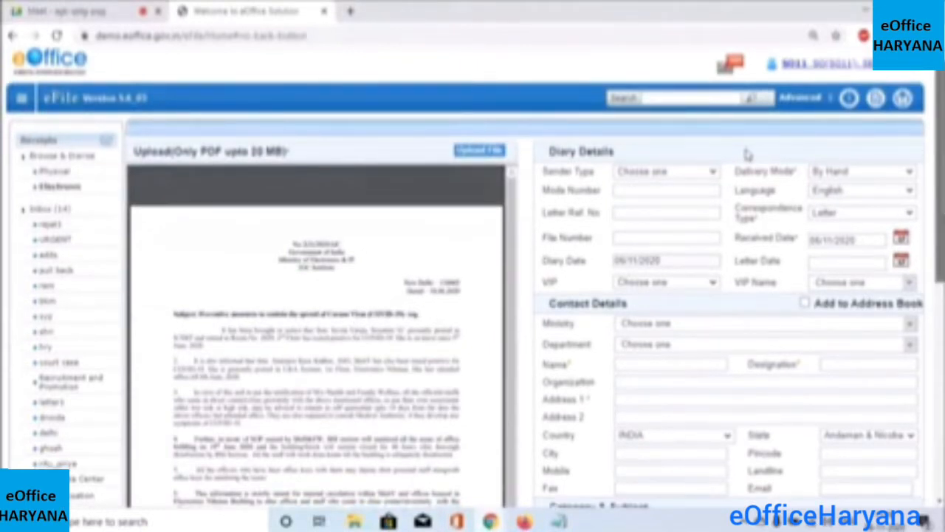
{"action": "scroll", "coordinate": [747, 153], "scroll_direction": "down", "scroll_amount": 1}
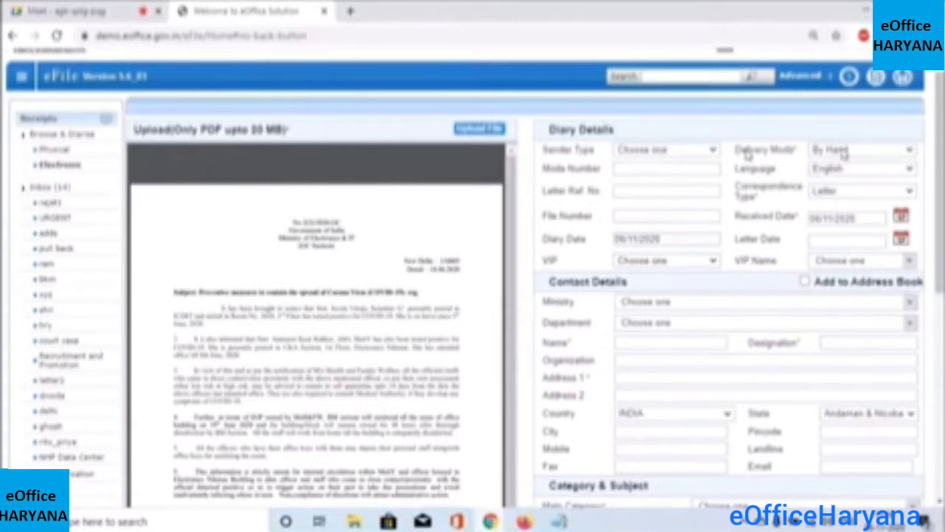
{"action": "left_click", "coordinate": [911, 152]}
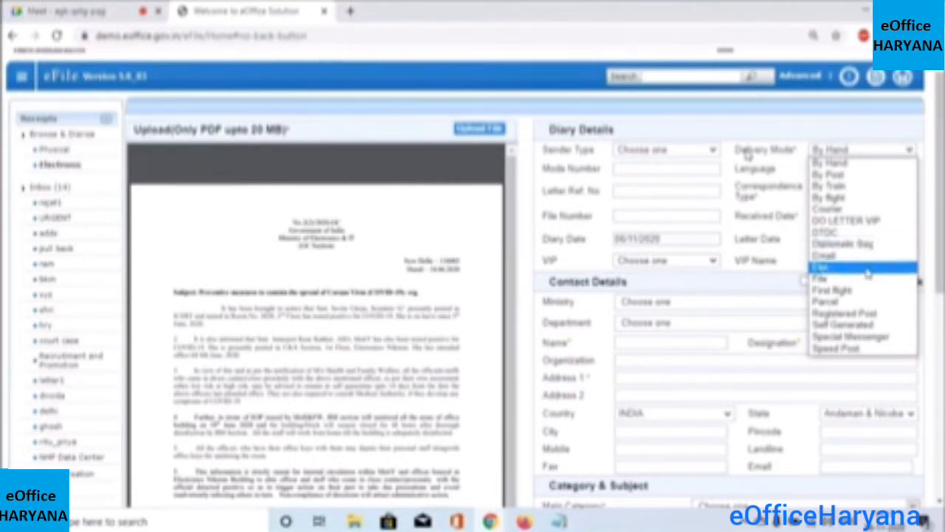
{"action": "left_click", "coordinate": [849, 325]}
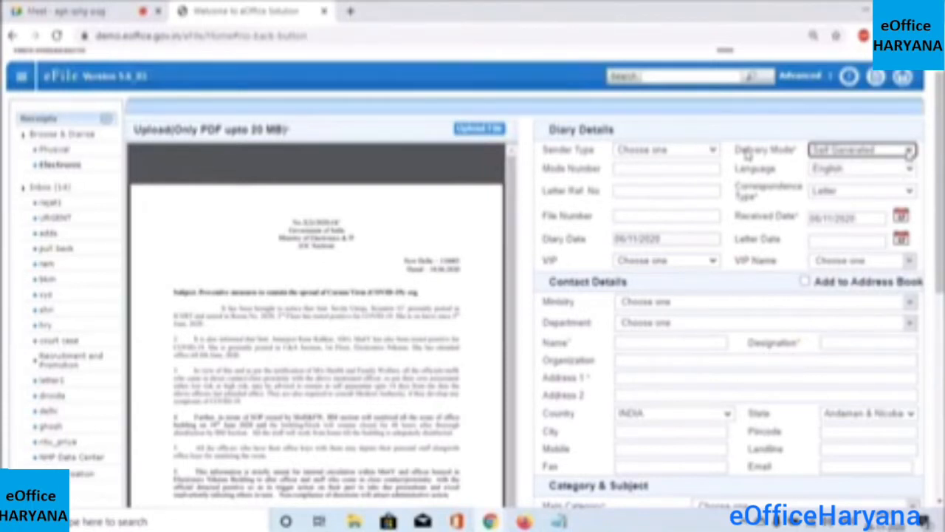
{"action": "left_click", "coordinate": [908, 152]}
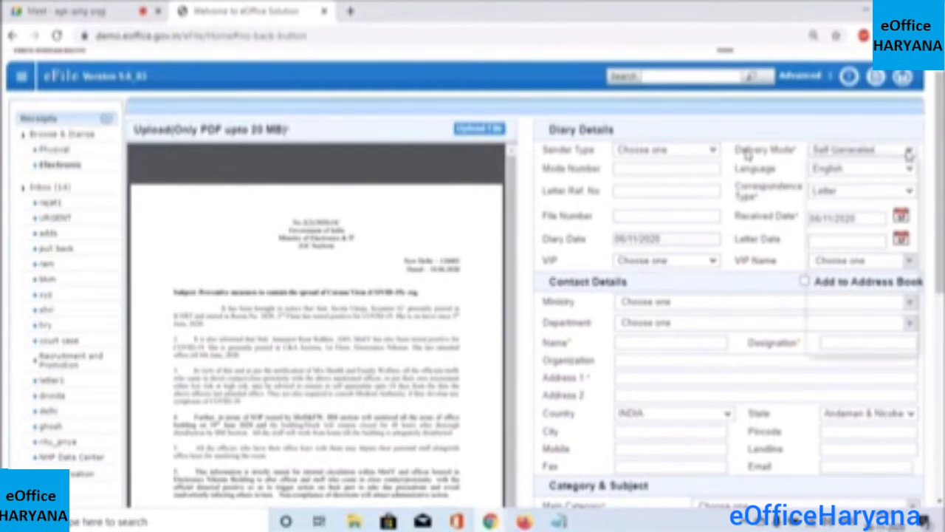
{"action": "left_click", "coordinate": [860, 177]}
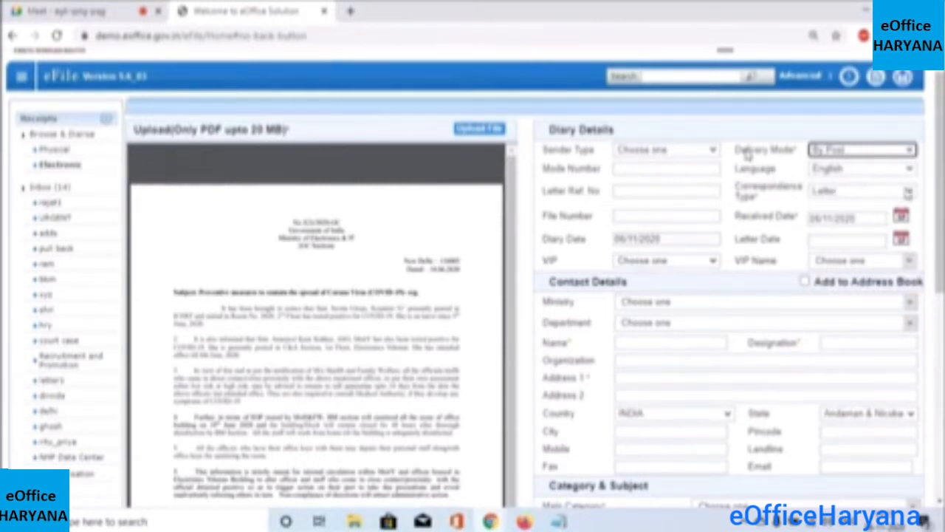
Set Correspondence Type to Document and Received Date to 03/11/2020
{"action": "left_click", "coordinate": [909, 193]}
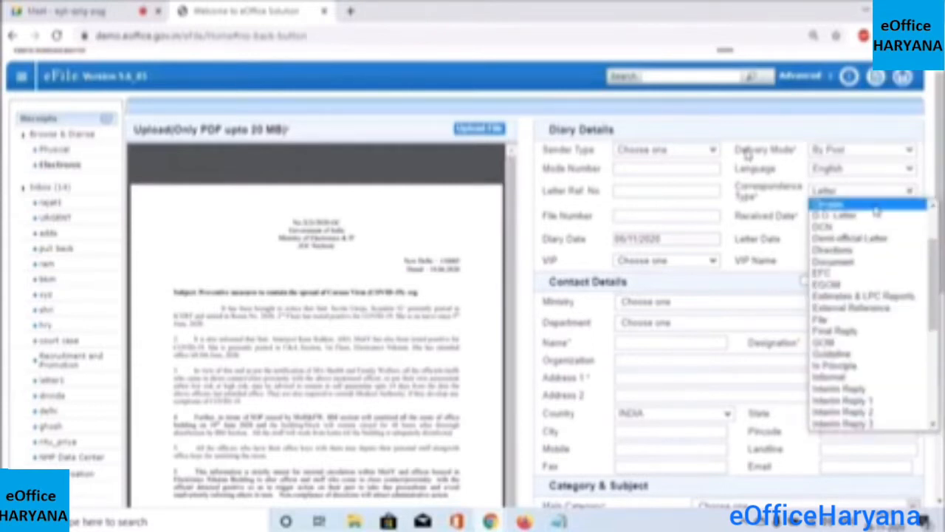
{"action": "left_click", "coordinate": [861, 263]}
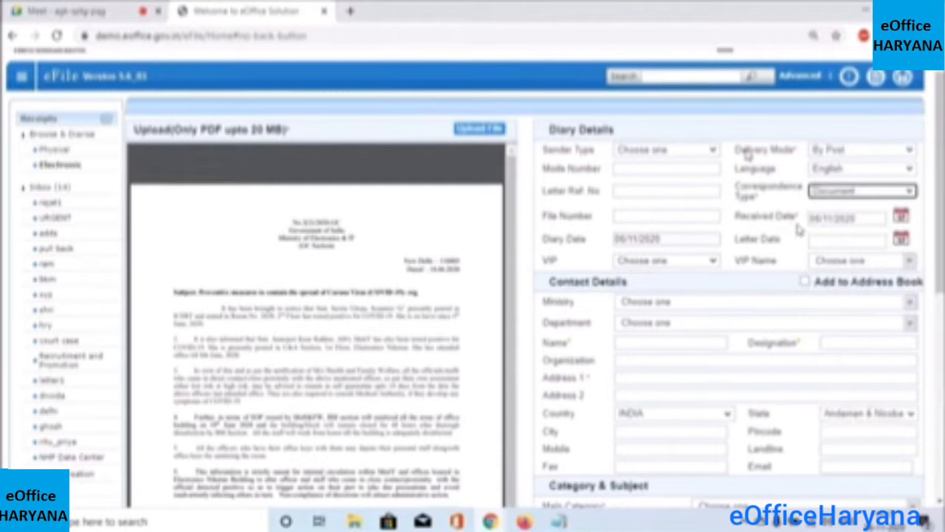
{"action": "left_click", "coordinate": [900, 216]}
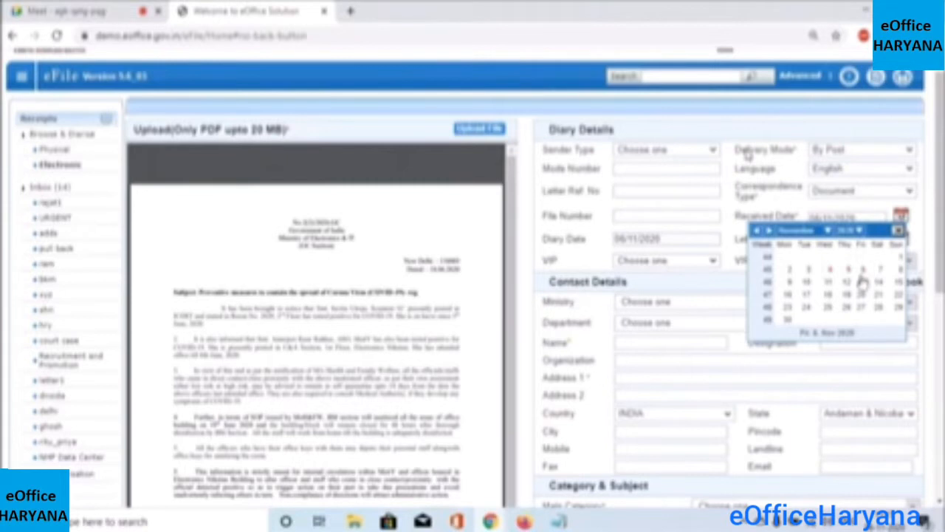
{"action": "left_click", "coordinate": [809, 270]}
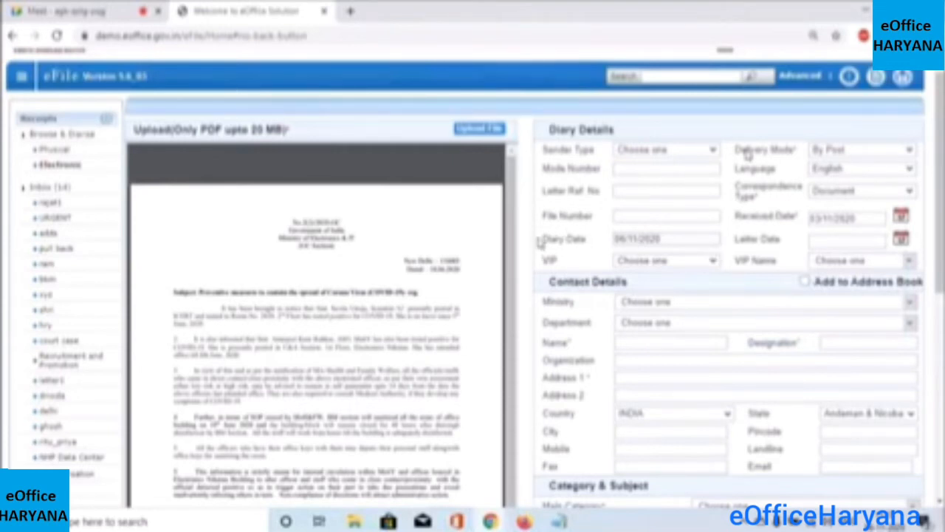
Check the Letter Date field and VIP list, leaving both unset
{"action": "left_click_drag", "start_coordinate": [540, 242], "coordinate": [592, 242]}
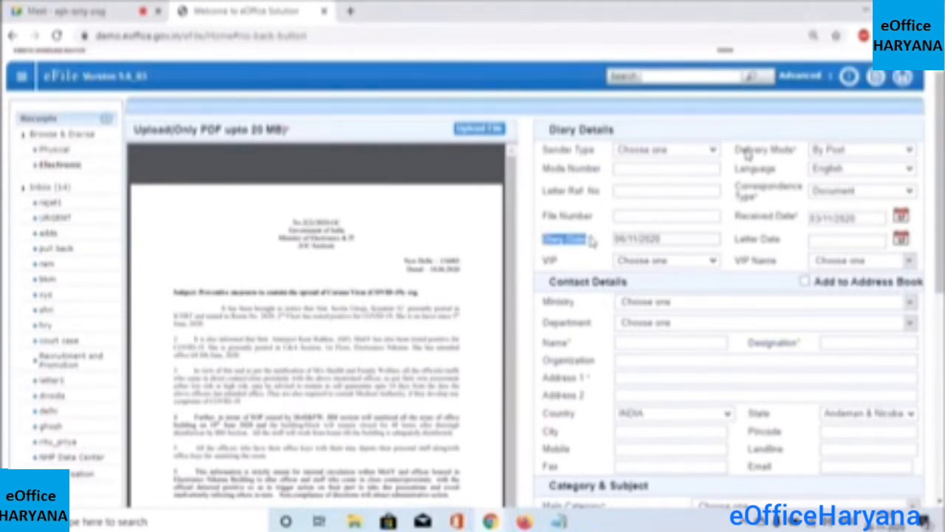
{"action": "left_click", "coordinate": [669, 243]}
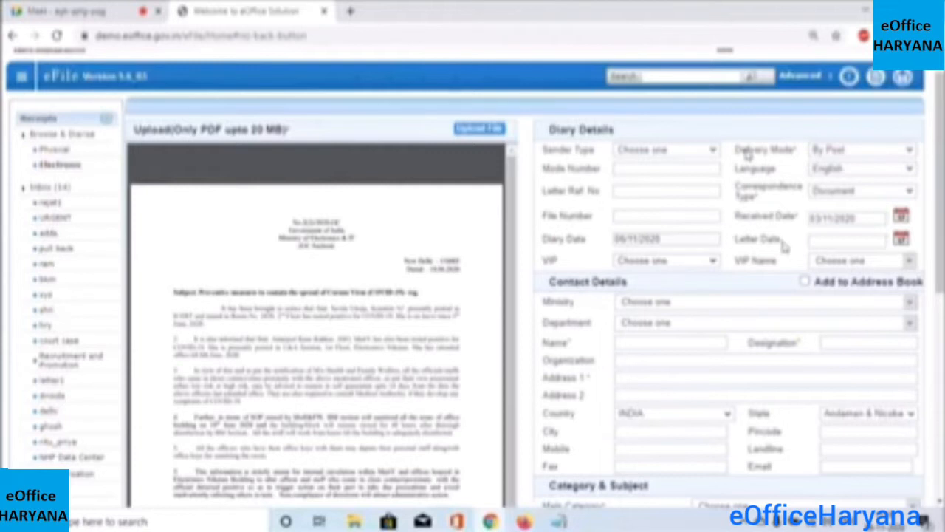
{"action": "left_click", "coordinate": [837, 240]}
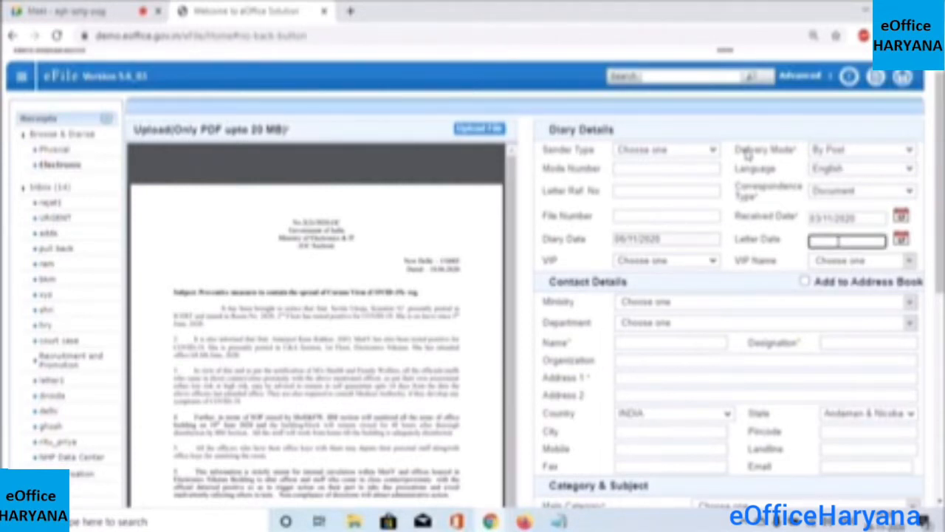
{"action": "left_click", "coordinate": [716, 267]}
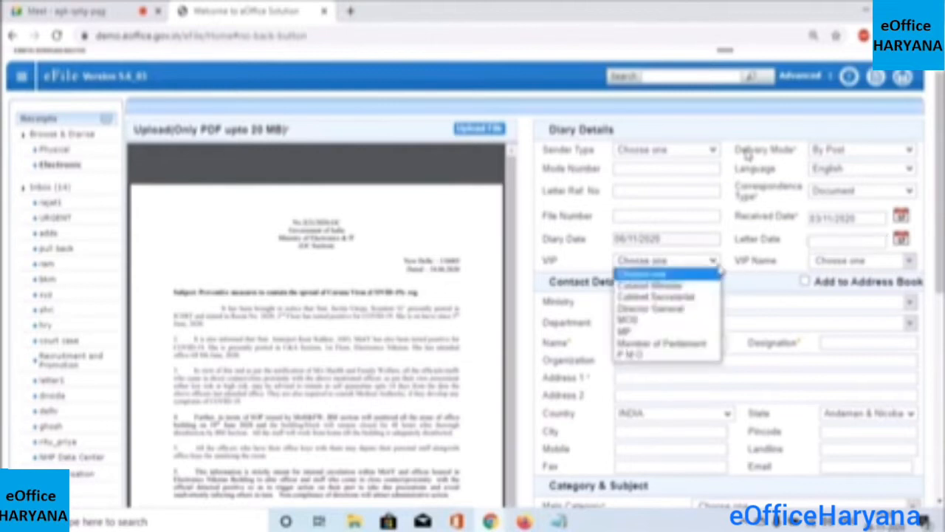
{"action": "left_click", "coordinate": [786, 265]}
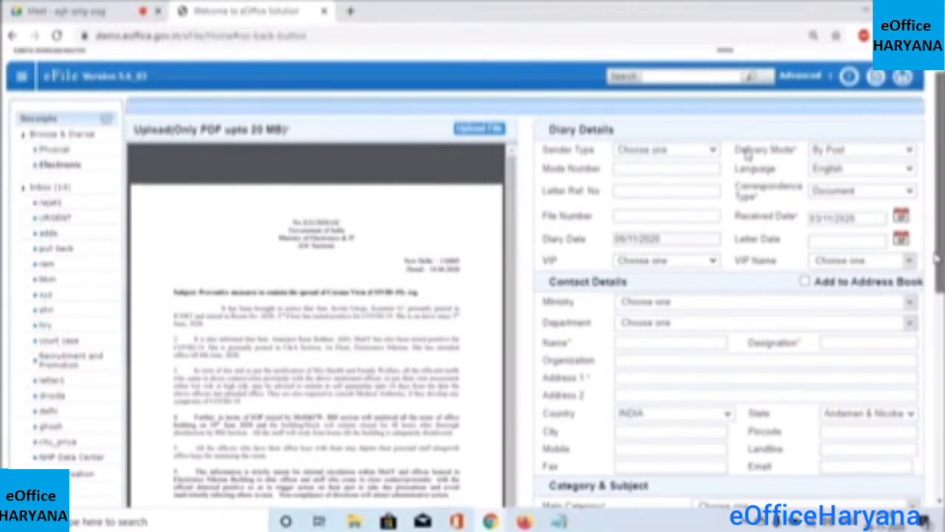
{"action": "left_click_drag", "start_coordinate": [932, 251], "coordinate": [898, 284]}
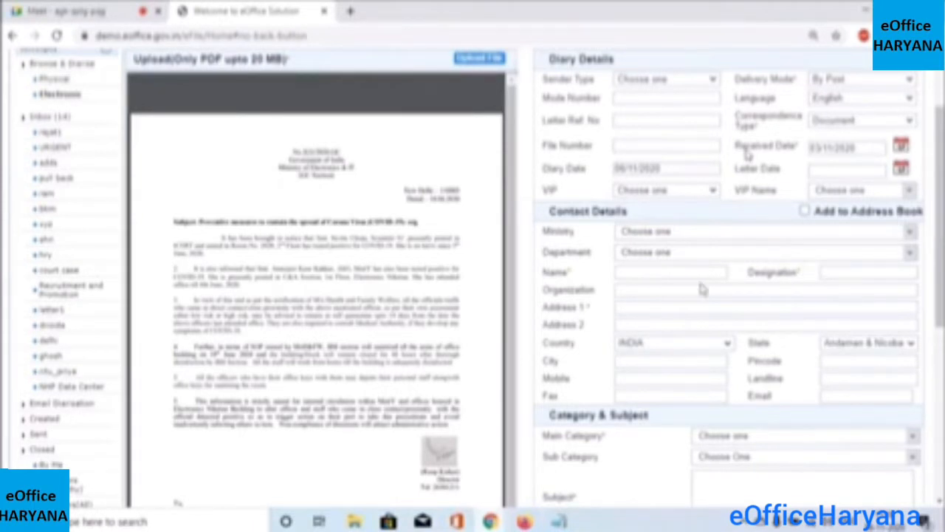
Fill the sender from a saved contact (CLERK, DC OFFICE, Punjab), leaving Add to Address Book off
{"action": "left_click", "coordinate": [653, 274]}
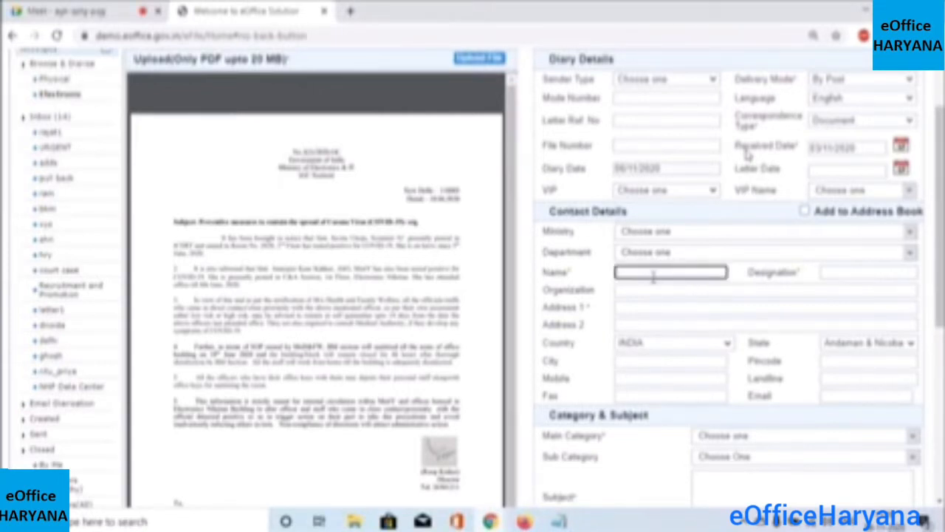
{"action": "type", "text": "r"}
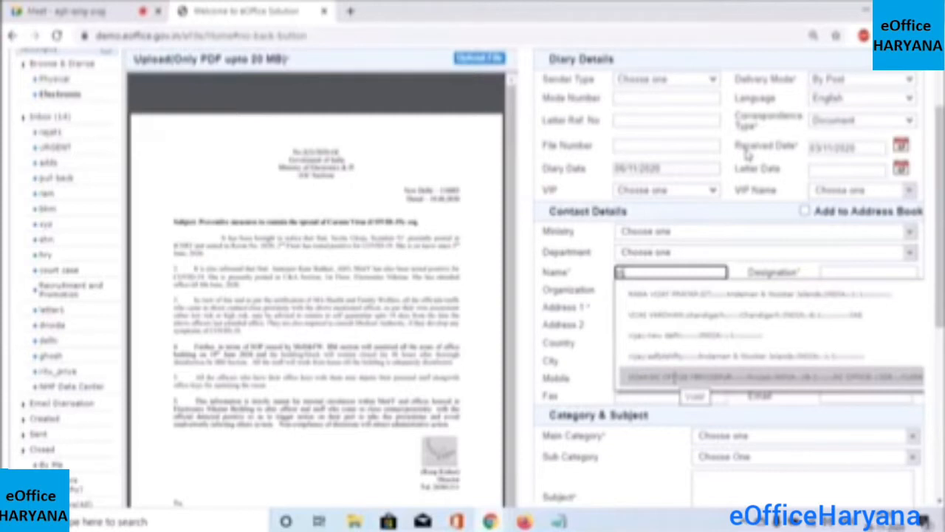
{"action": "left_click", "coordinate": [679, 377]}
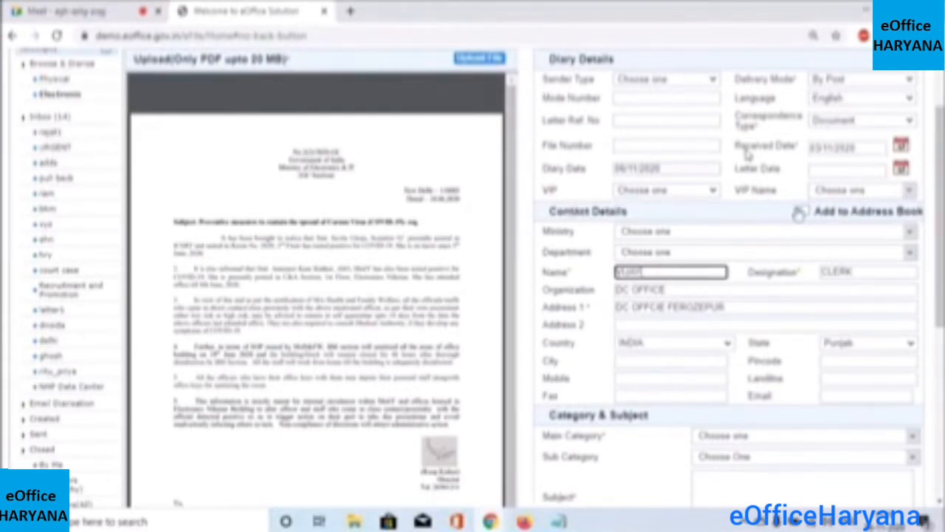
{"action": "left_click_drag", "start_coordinate": [815, 214], "coordinate": [863, 219]}
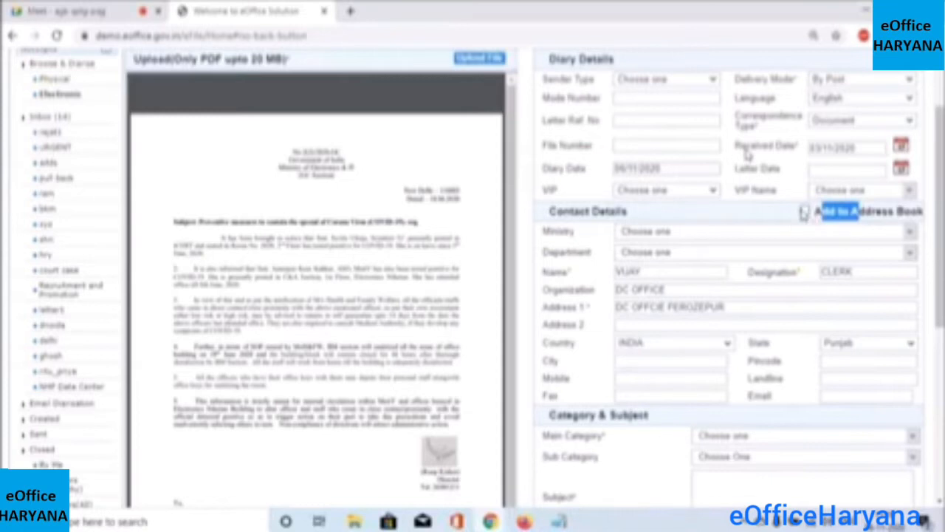
{"action": "left_click", "coordinate": [804, 211]}
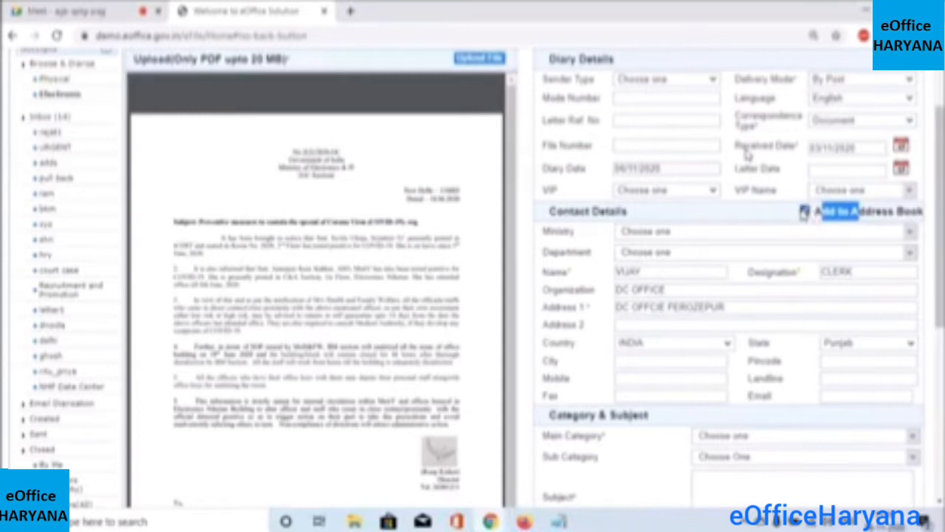
{"action": "left_click", "coordinate": [665, 253]}
{"action": "left_click", "coordinate": [595, 244]}
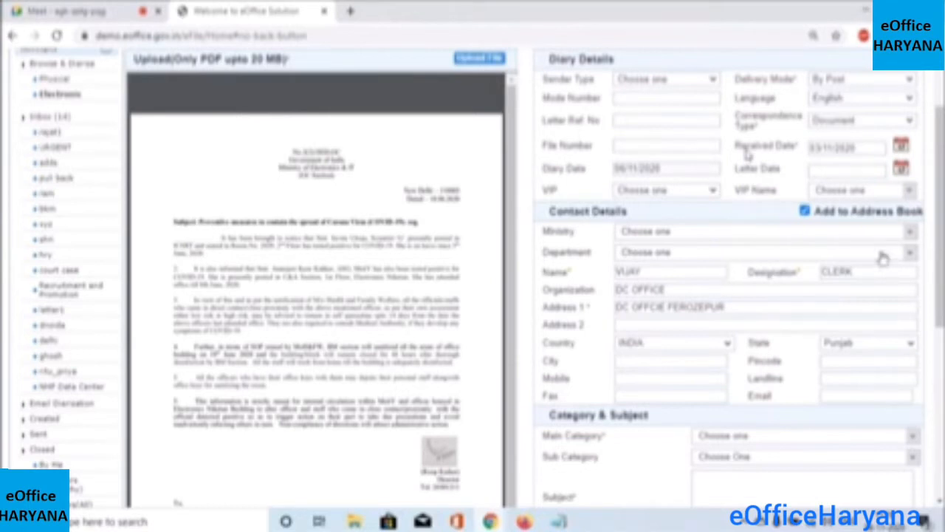
{"action": "left_click", "coordinate": [805, 211]}
{"action": "scroll", "coordinate": [748, 151], "scroll_direction": "down", "scroll_amount": 2}
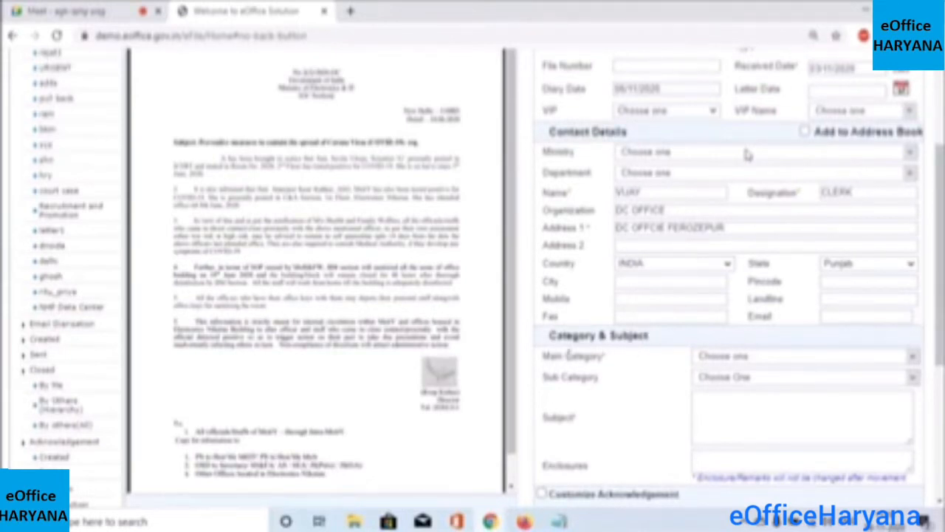
Set Main Category to General, leaving Sub Category as Choose One
{"action": "left_click", "coordinate": [913, 357]}
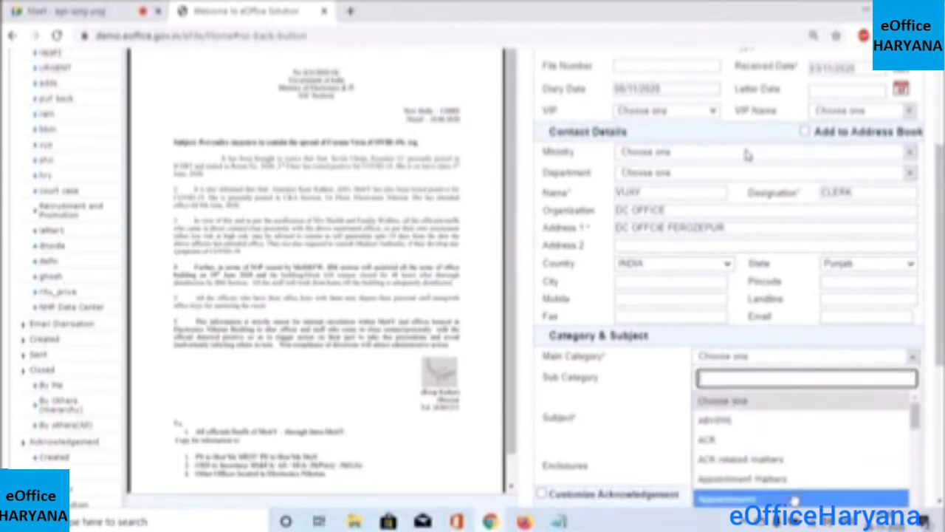
{"action": "mouse_move", "coordinate": [915, 426]}
{"action": "left_mouse_down"}
{"action": "mouse_move", "coordinate": [919, 454]}
{"action": "mouse_move", "coordinate": [916, 420]}
{"action": "left_mouse_up"}
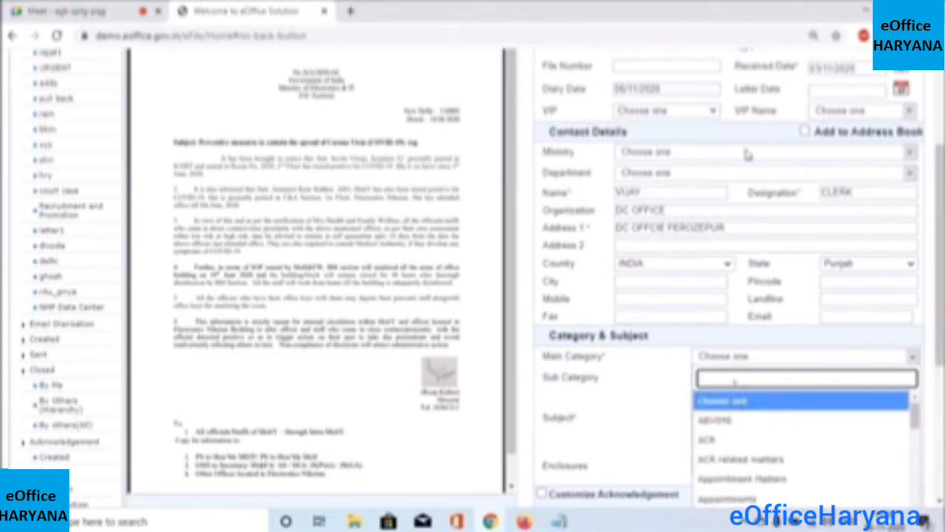
{"action": "type", "text": "ge"}
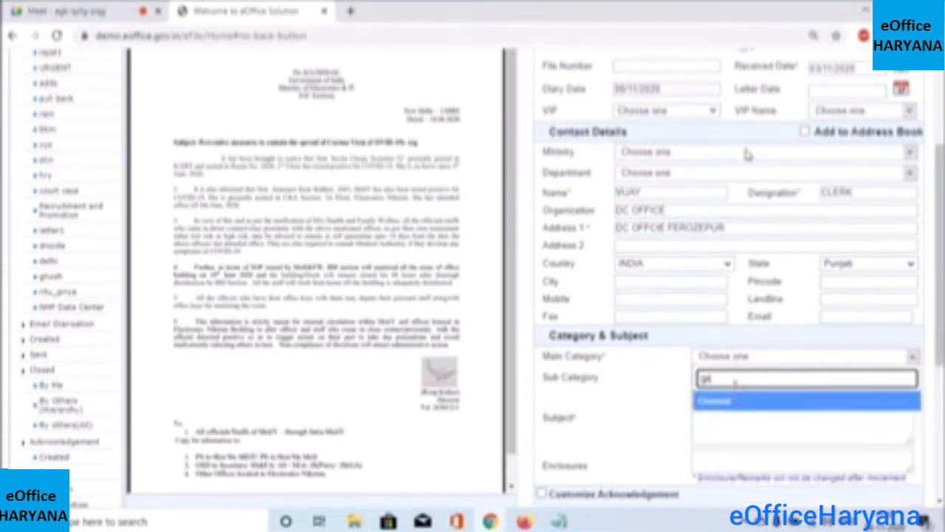
{"action": "left_click", "coordinate": [723, 403]}
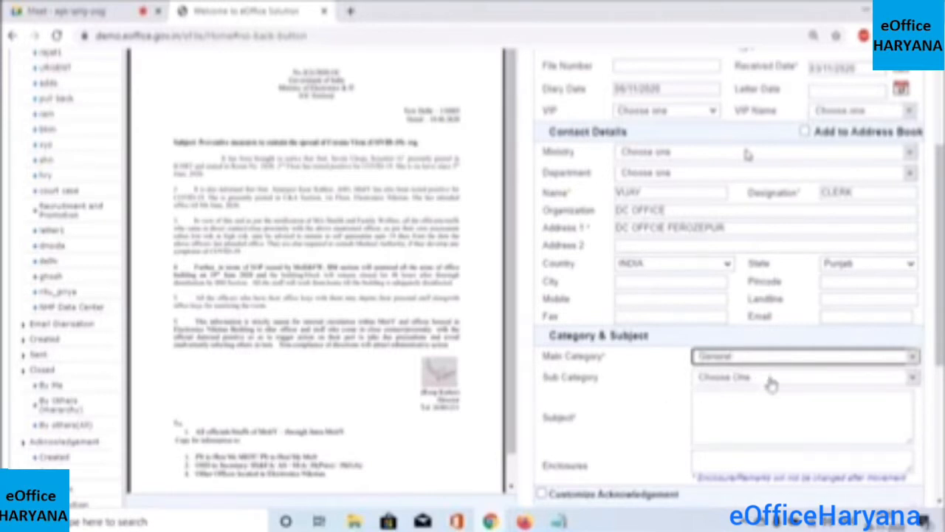
{"action": "left_click", "coordinate": [912, 379]}
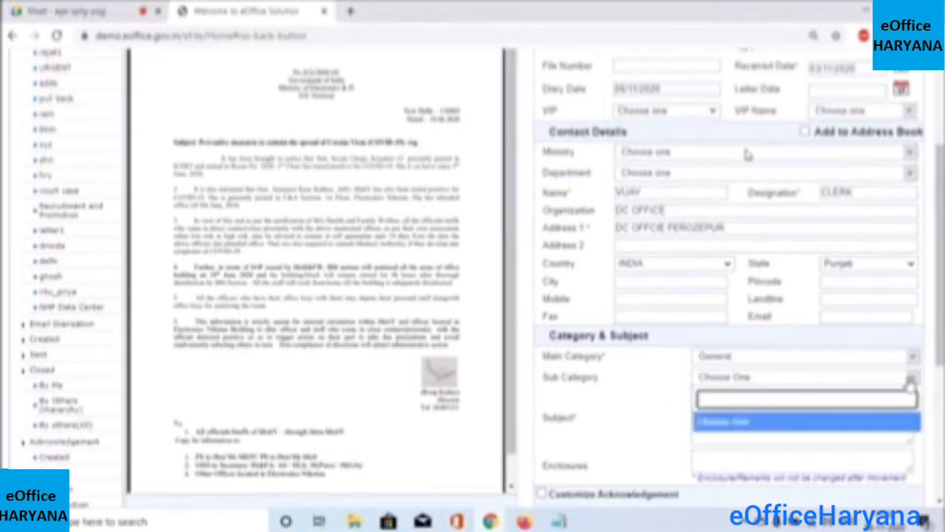
{"action": "left_click", "coordinate": [912, 382]}
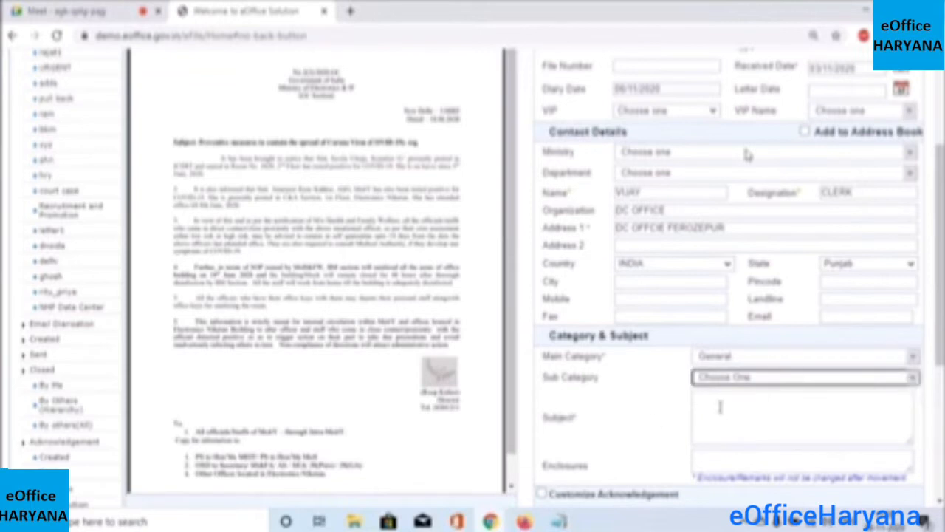
Paste 'DC Office Hisar Training3' into the Subject field
{"action": "left_click", "coordinate": [735, 419]}
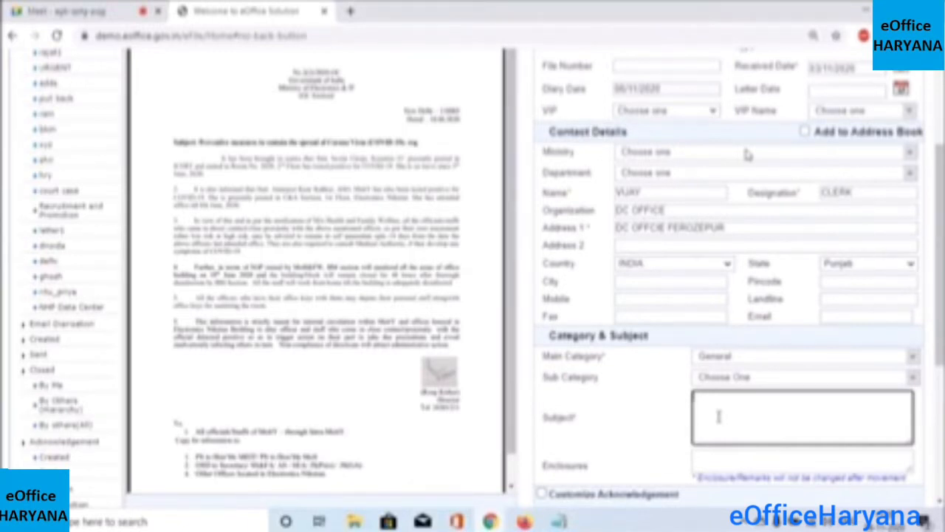
{"action": "key", "text": "ctrl+v"}
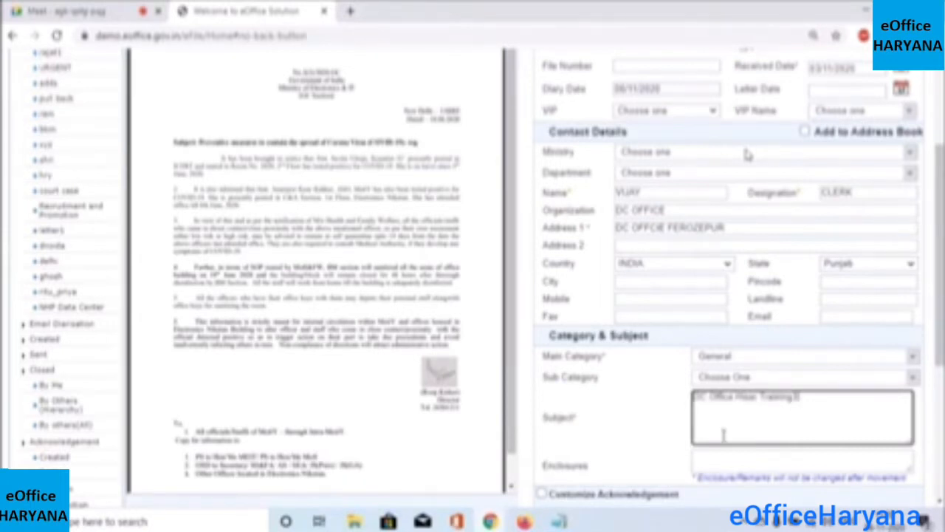
{"action": "left_click", "coordinate": [627, 469]}
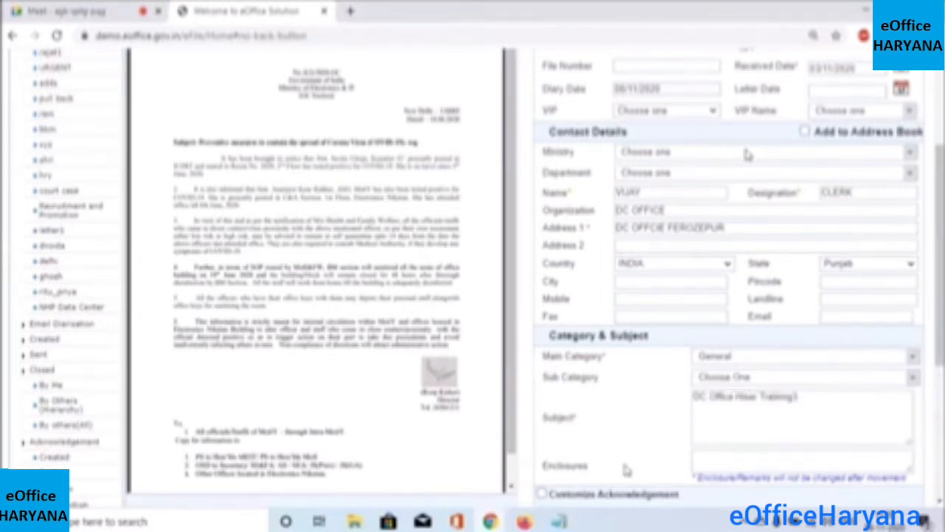
Enter the enclosures list '1, idportive, imag' in the Enclosures field
{"action": "left_click", "coordinate": [701, 463]}
{"action": "scroll", "coordinate": [748, 154], "scroll_direction": "down", "scroll_amount": 1}
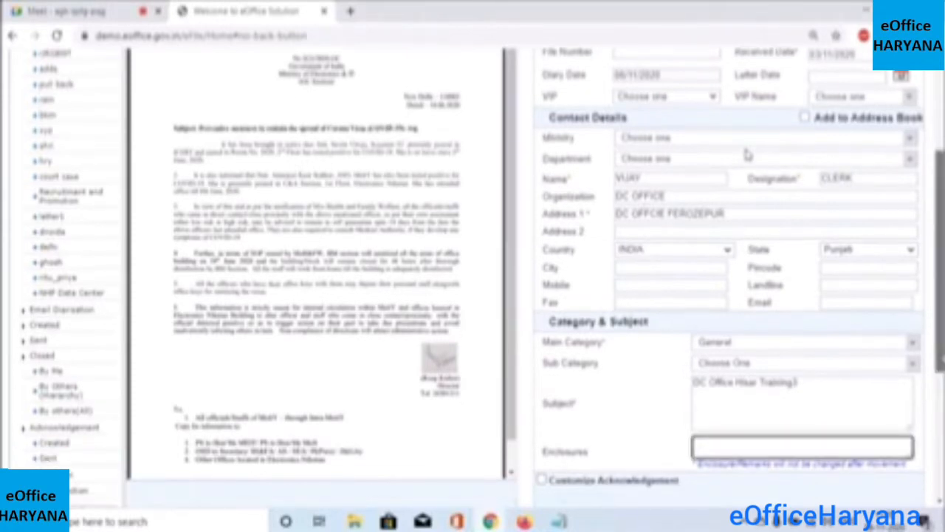
{"action": "scroll", "coordinate": [747, 154], "scroll_direction": "down", "scroll_amount": 3}
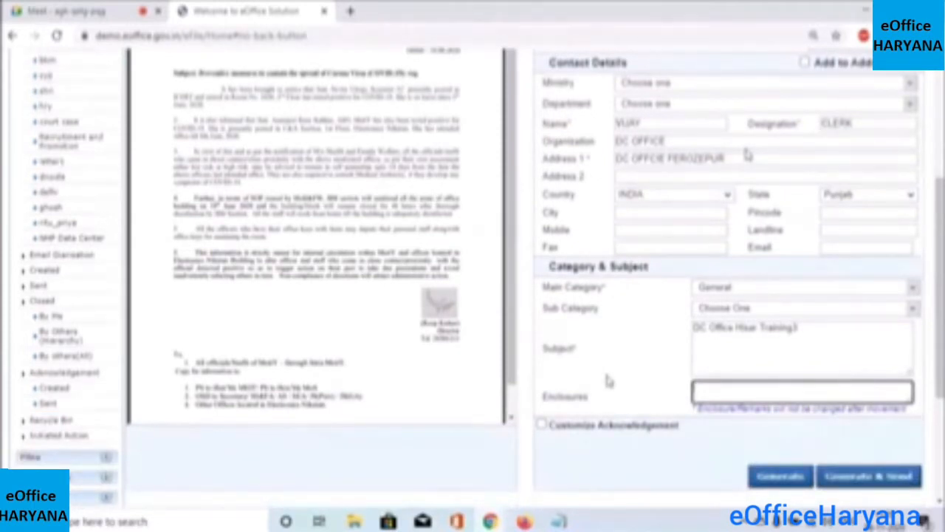
{"action": "type", "text": "1, idportive, imag"}
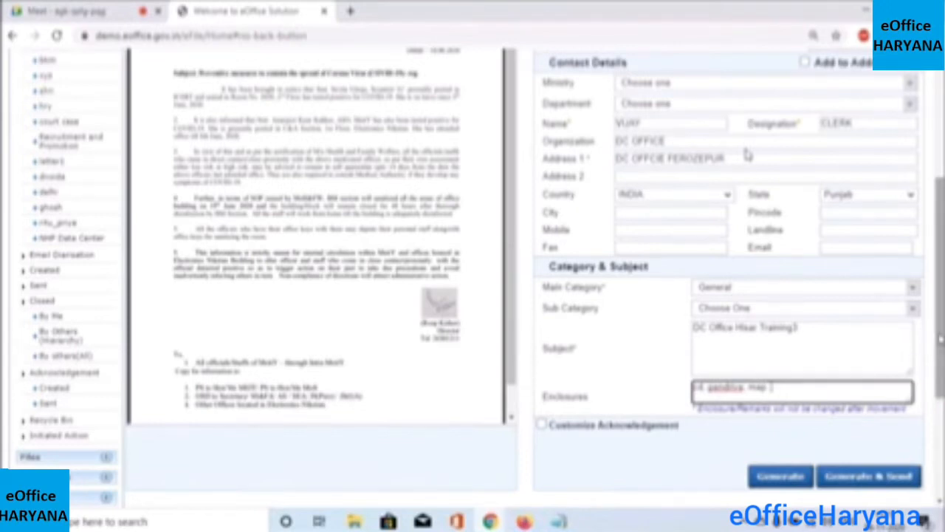
{"action": "scroll", "coordinate": [747, 154], "scroll_direction": "down", "scroll_amount": 1}
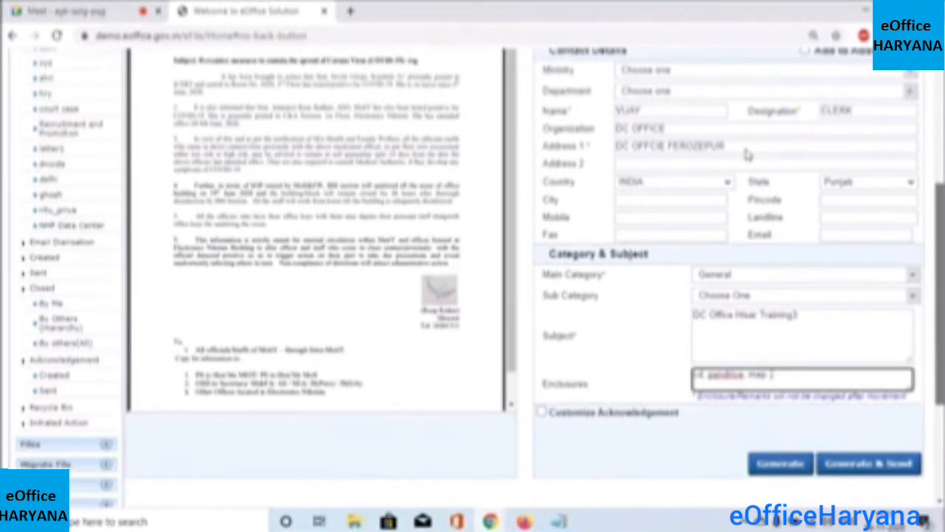
{"action": "scroll", "coordinate": [748, 153], "scroll_direction": "down", "scroll_amount": 3}
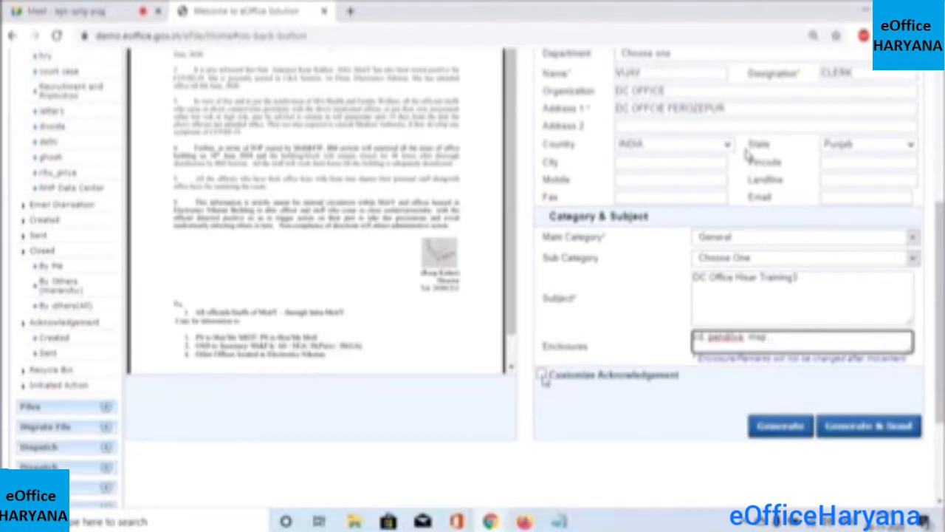
Enable Customize Acknowledgement, then Generate & Send the diarised receipt
{"action": "left_click", "coordinate": [542, 376]}
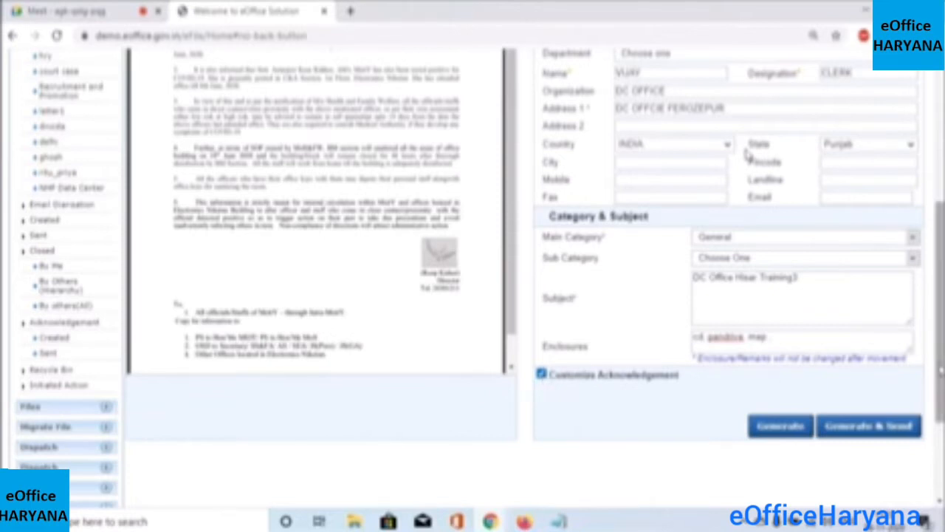
{"action": "left_click_drag", "start_coordinate": [941, 369], "coordinate": [941, 368]}
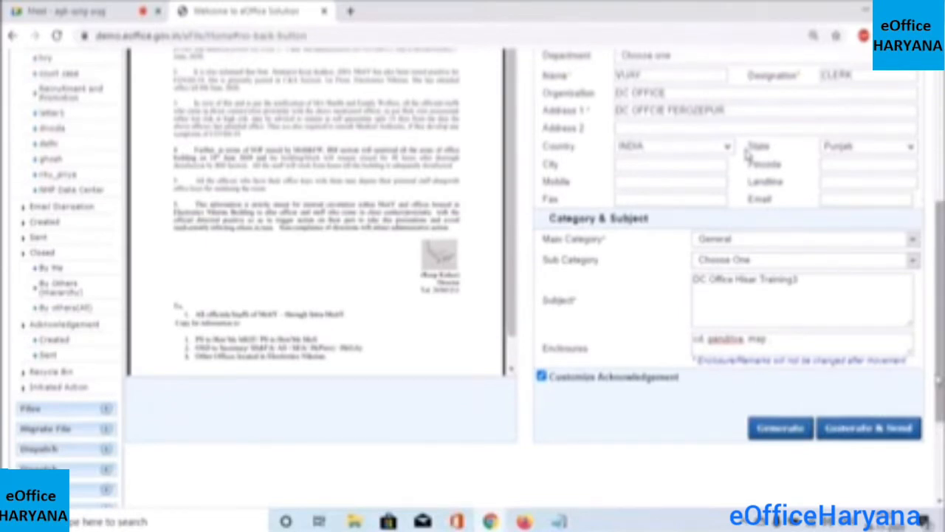
{"action": "scroll", "coordinate": [939, 369], "scroll_direction": "down", "scroll_amount": 1}
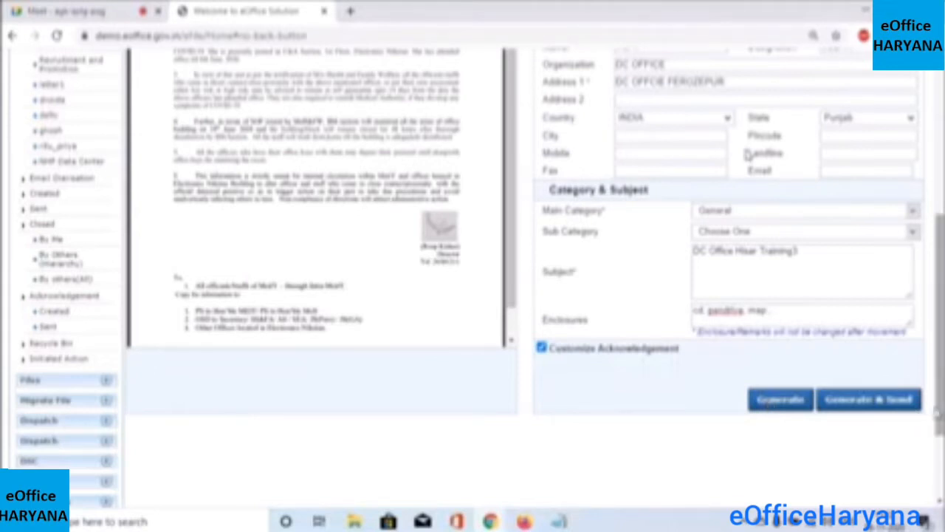
{"action": "left_click_drag", "start_coordinate": [941, 307], "coordinate": [941, 304]}
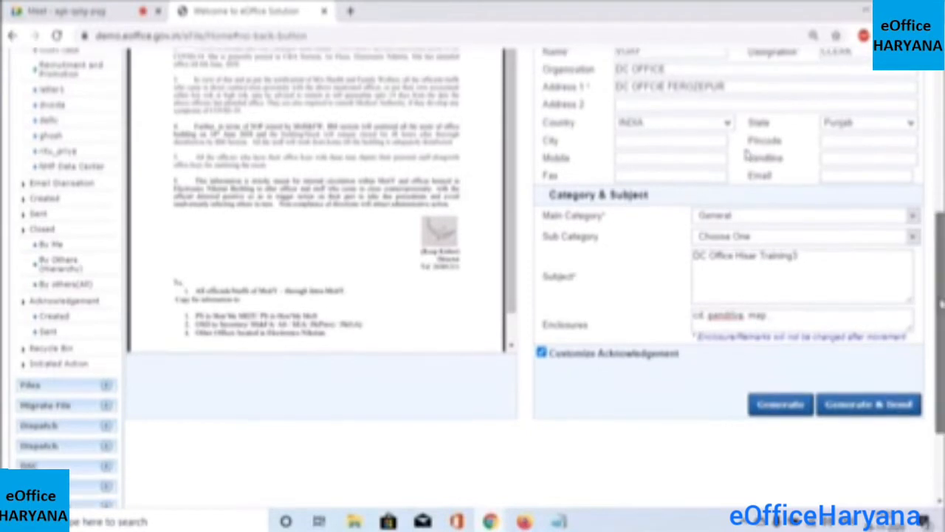
{"action": "scroll", "coordinate": [748, 153], "scroll_direction": "up", "scroll_amount": 1}
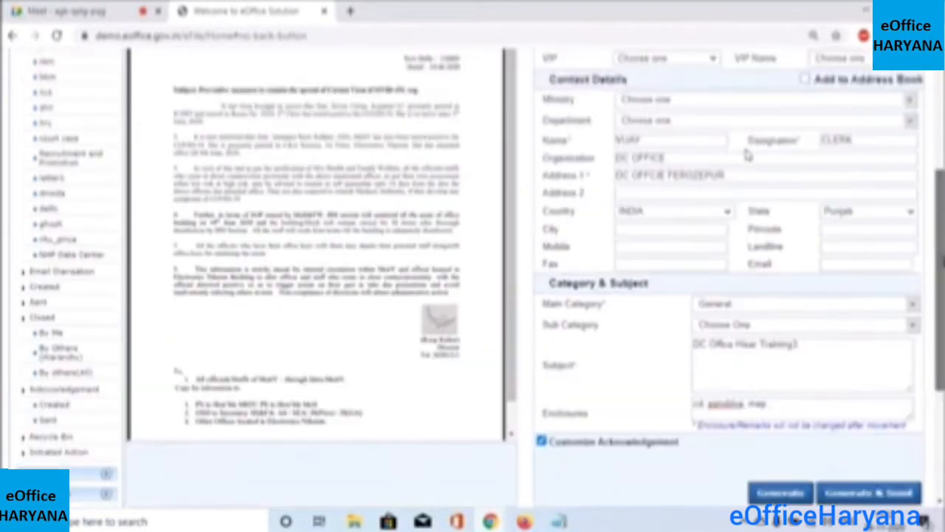
{"action": "scroll", "coordinate": [747, 153], "scroll_direction": "down", "scroll_amount": 3}
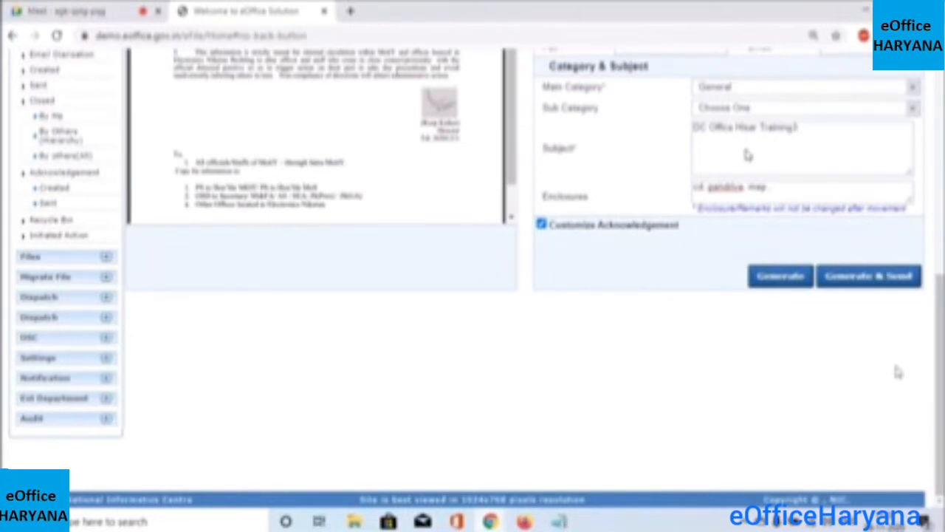
{"action": "left_click_drag", "start_coordinate": [942, 355], "coordinate": [943, 353]}
{"action": "scroll", "coordinate": [747, 154], "scroll_direction": "up", "scroll_amount": 1}
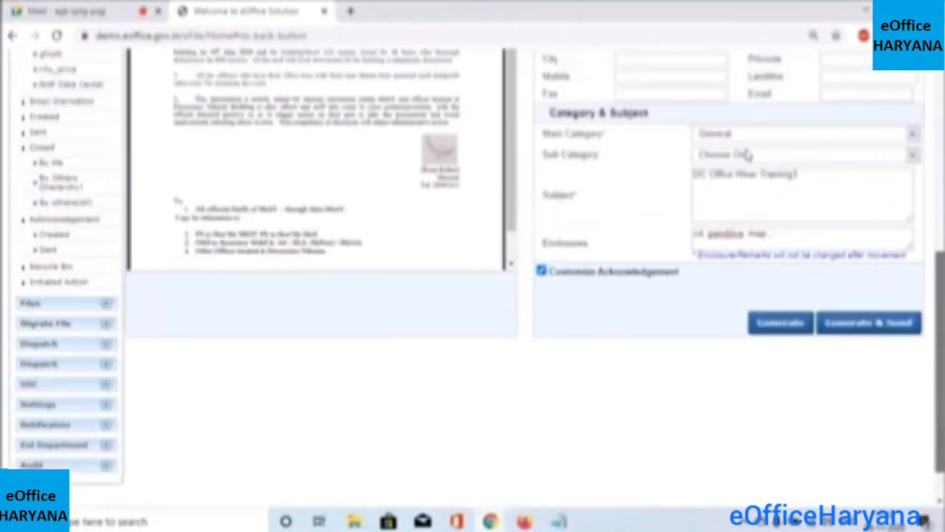
{"action": "left_click_drag", "start_coordinate": [940, 335], "coordinate": [940, 331]}
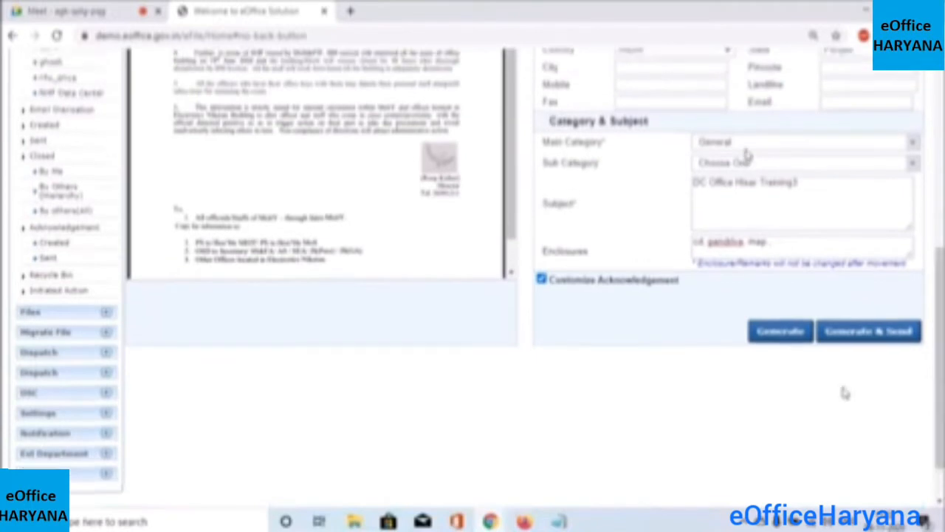
{"action": "left_click", "coordinate": [871, 340]}
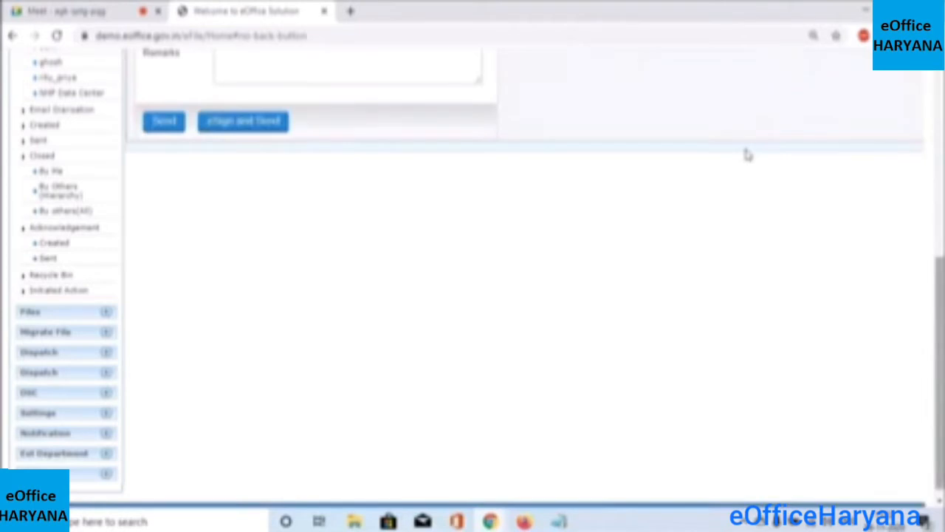
{"action": "scroll", "coordinate": [940, 255], "scroll_direction": "up", "scroll_amount": 1}
{"action": "scroll", "coordinate": [748, 155], "scroll_direction": "up", "scroll_amount": 2}
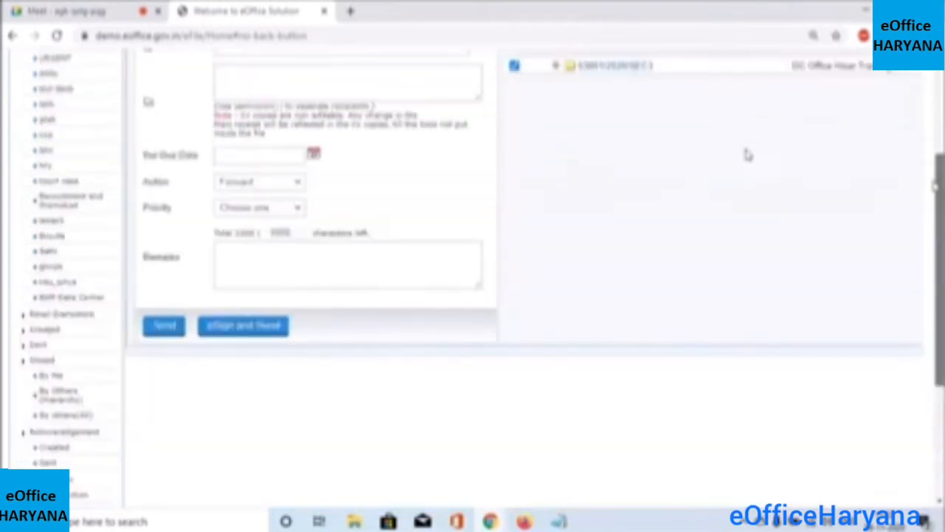
{"action": "scroll", "coordinate": [747, 154], "scroll_direction": "up", "scroll_amount": 1}
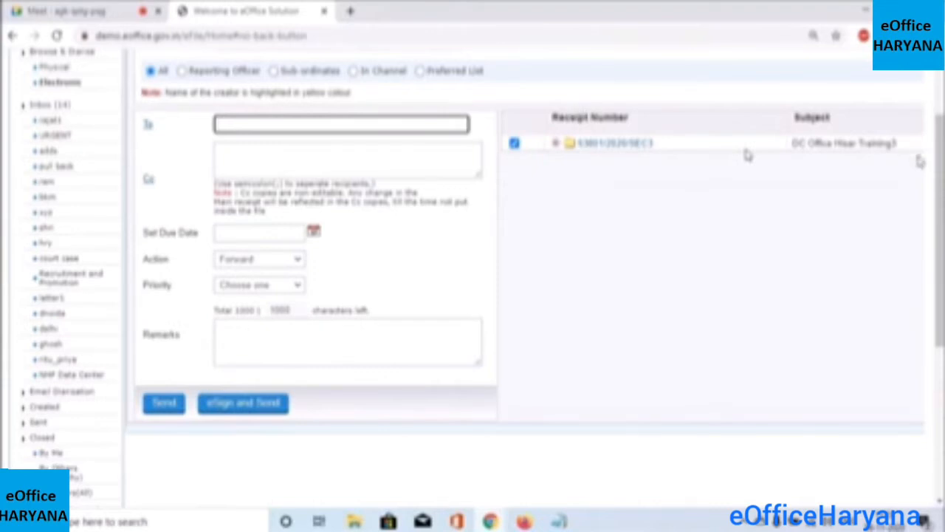
{"action": "scroll", "coordinate": [747, 155], "scroll_direction": "up", "scroll_amount": 1}
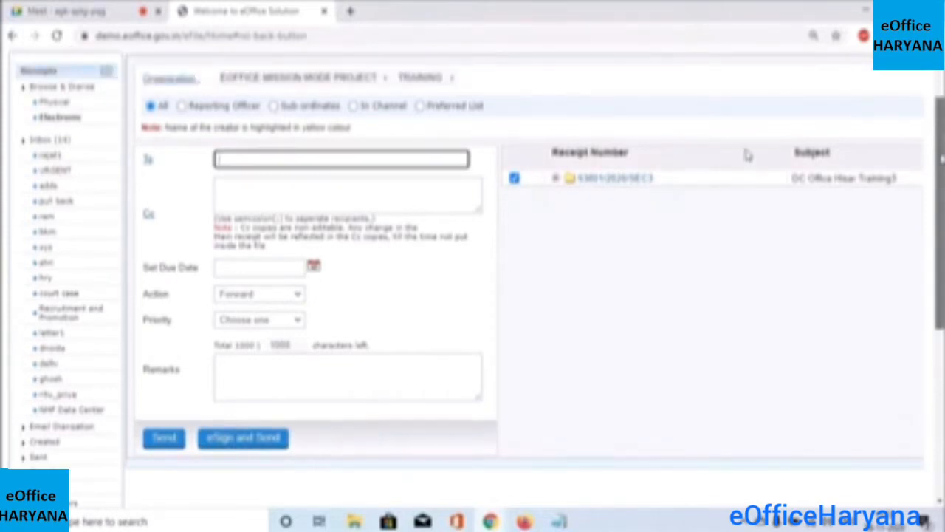
{"action": "scroll", "coordinate": [748, 155], "scroll_direction": "up", "scroll_amount": 1}
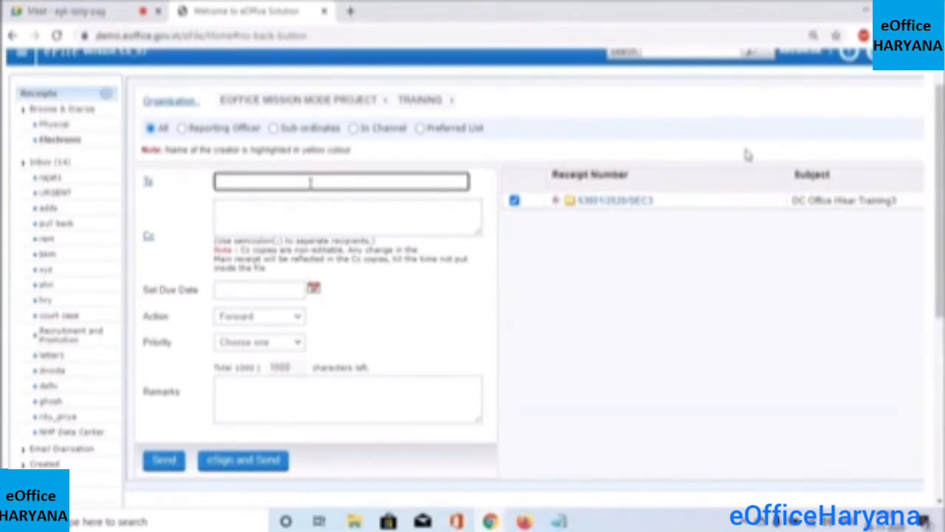
Enter the recipient's code in the To field, correcting the mistyped characters
{"action": "type", "text": "rati"}
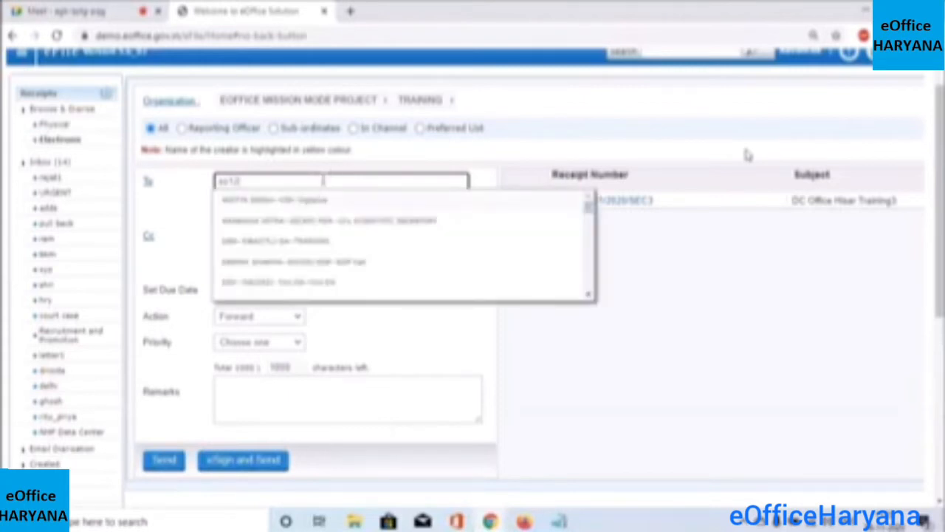
{"action": "key", "text": "BackSpace"}
{"action": "key", "text": "BackSpace"}
{"action": "key", "text": "BackSpace"}
{"action": "key", "text": "BackSpace"}
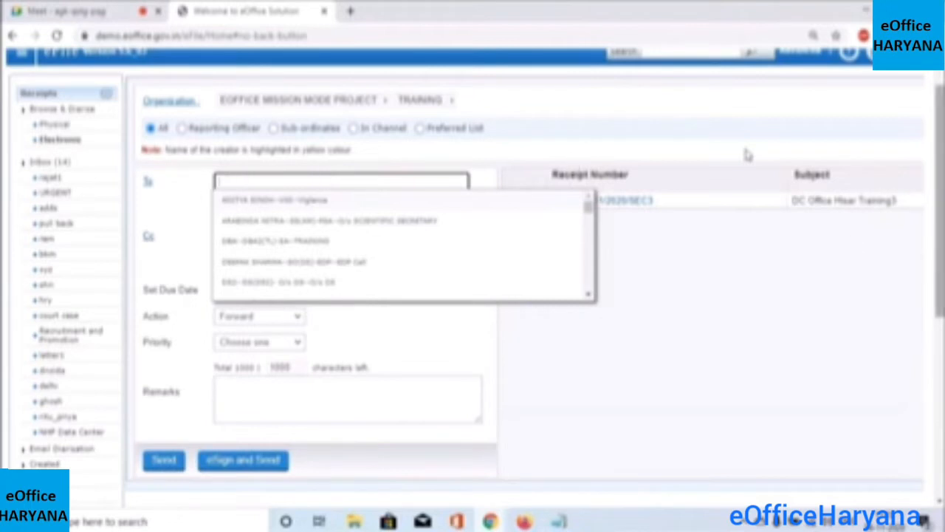
{"action": "scroll", "coordinate": [747, 154], "scroll_direction": "up", "scroll_amount": 1}
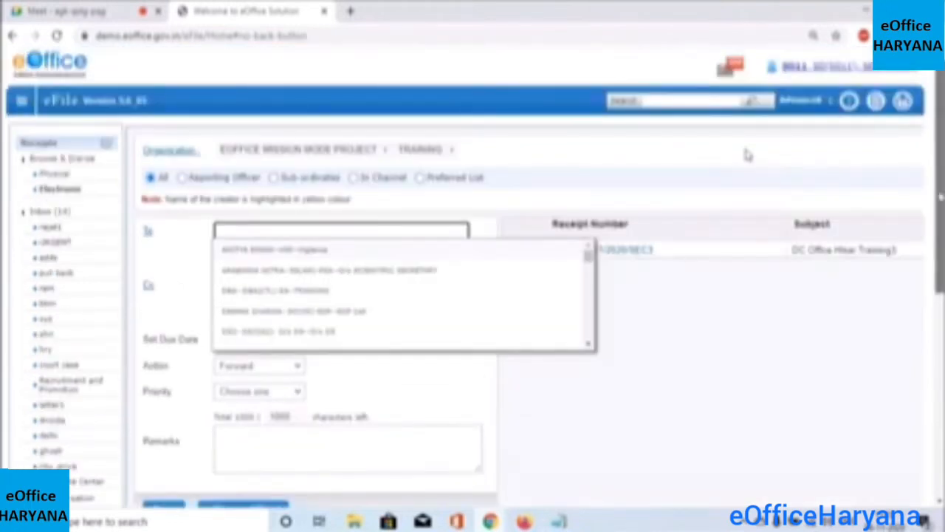
{"action": "type", "text": "s"}
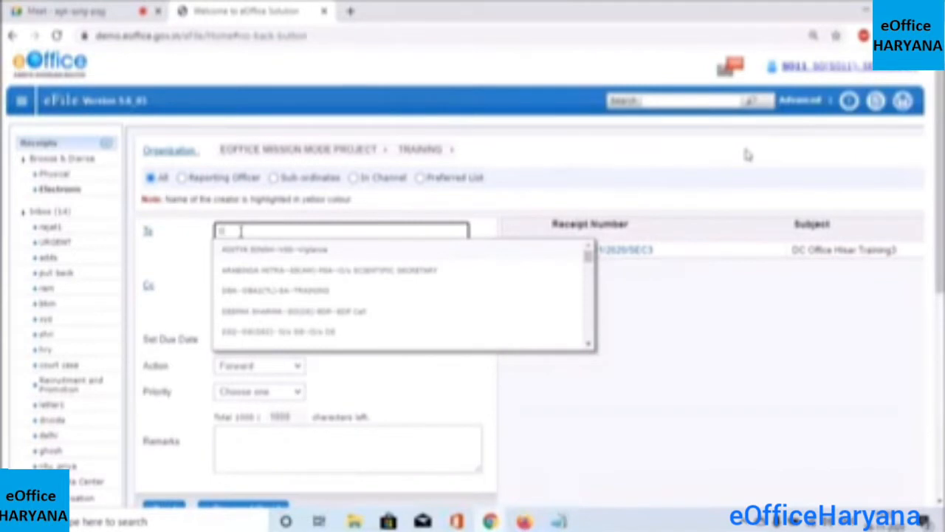
{"action": "type", "text": "stz"}
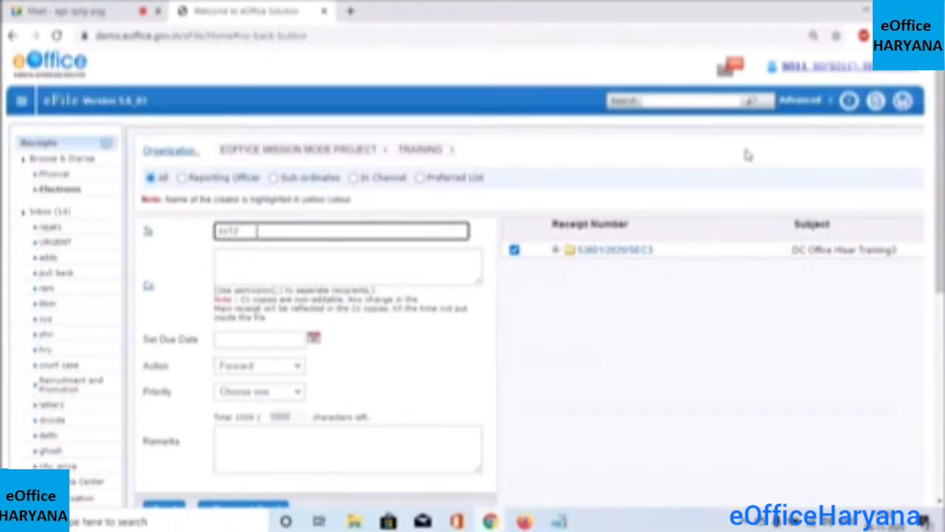
{"action": "key", "text": "BackSpace"}
{"action": "key", "text": "BackSpace"}
{"action": "type", "text": "ti"}
{"action": "double_click", "coordinate": [273, 231]}
{"action": "left_click", "coordinate": [327, 236]}
{"action": "left_click", "coordinate": [340, 280]}
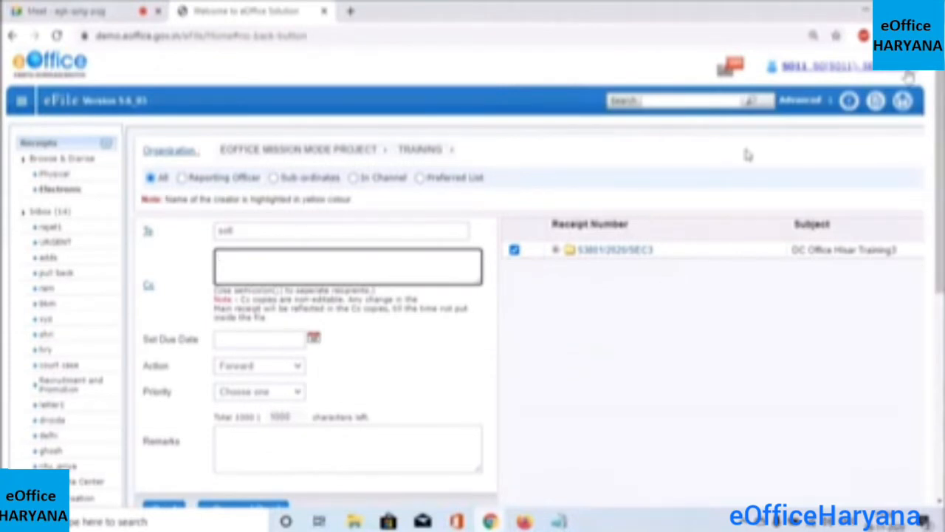
Check the logged-in user's profile details, then close the profile panel
{"action": "left_click", "coordinate": [847, 69]}
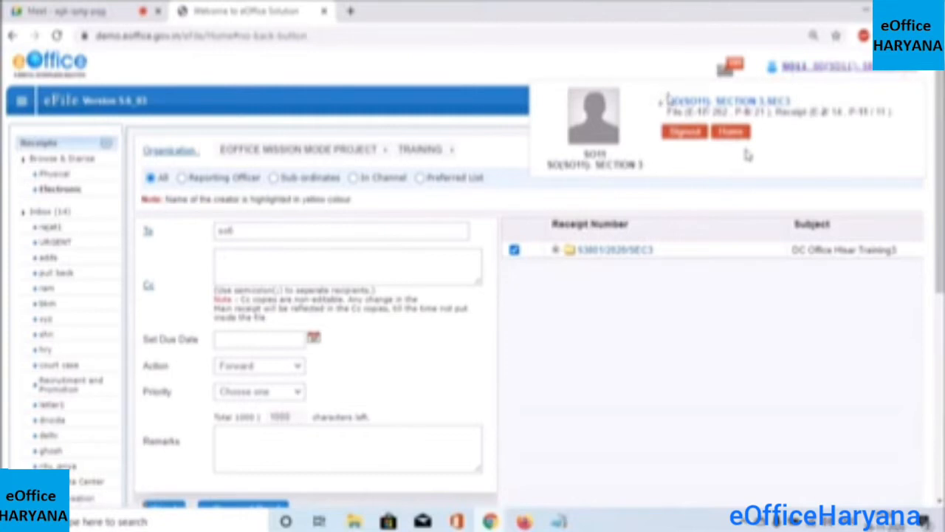
{"action": "left_click_drag", "start_coordinate": [668, 100], "coordinate": [722, 99]}
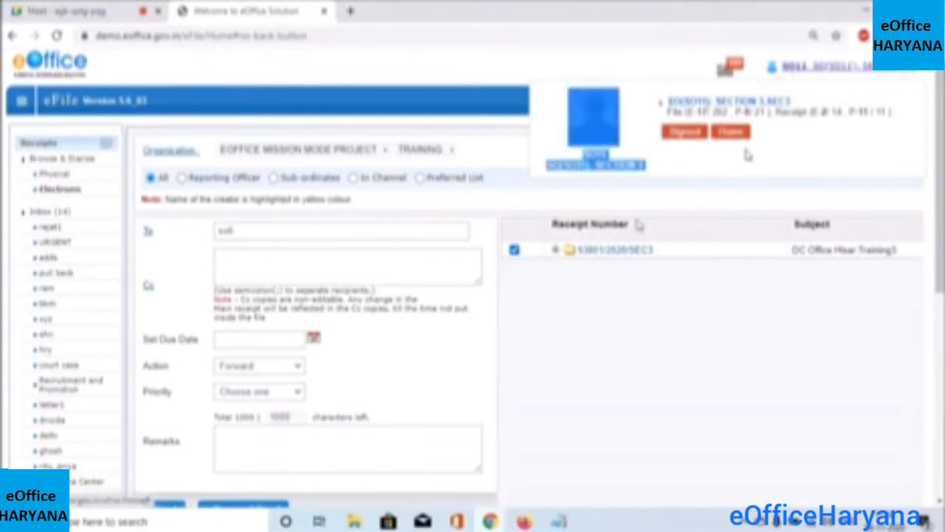
{"action": "left_click", "coordinate": [563, 325]}
{"action": "left_click_drag", "start_coordinate": [561, 319], "coordinate": [380, 240]}
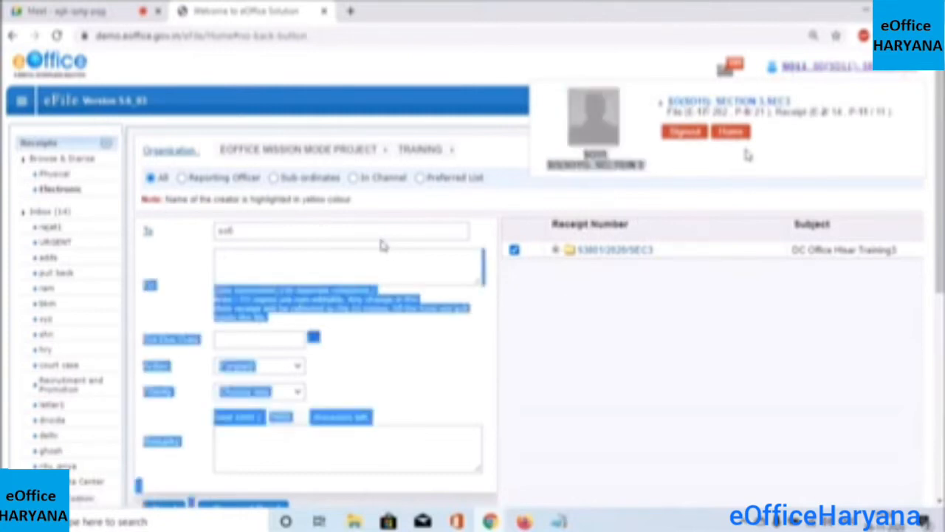
{"action": "left_click", "coordinate": [645, 301]}
{"action": "left_click", "coordinate": [905, 67]}
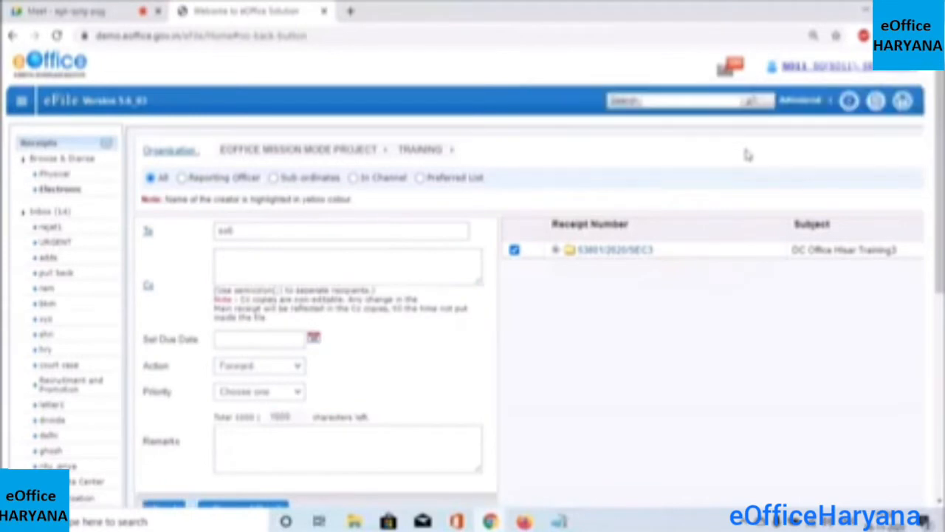
{"action": "left_click", "coordinate": [348, 233]}
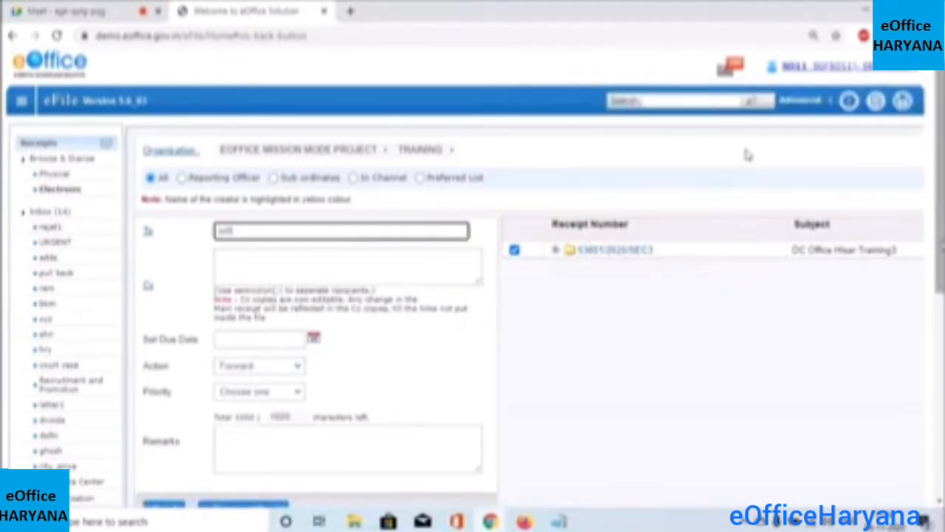
{"action": "scroll", "coordinate": [748, 154], "scroll_direction": "down", "scroll_amount": 1}
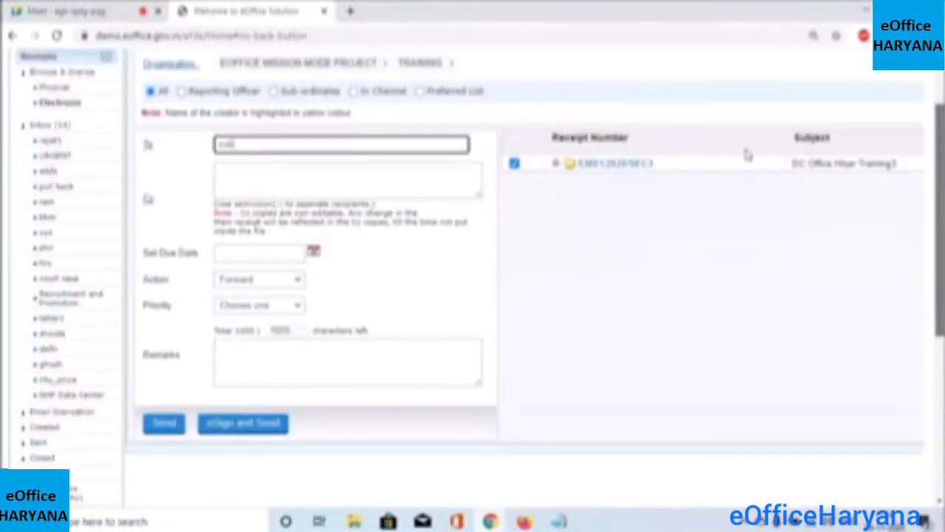
{"action": "scroll", "coordinate": [748, 155], "scroll_direction": "down", "scroll_amount": 1}
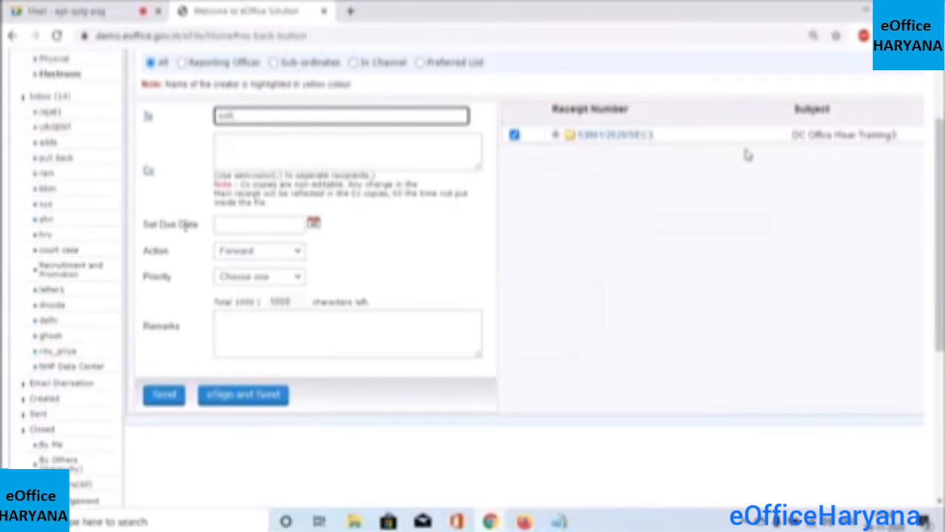
{"action": "left_click", "coordinate": [235, 226]}
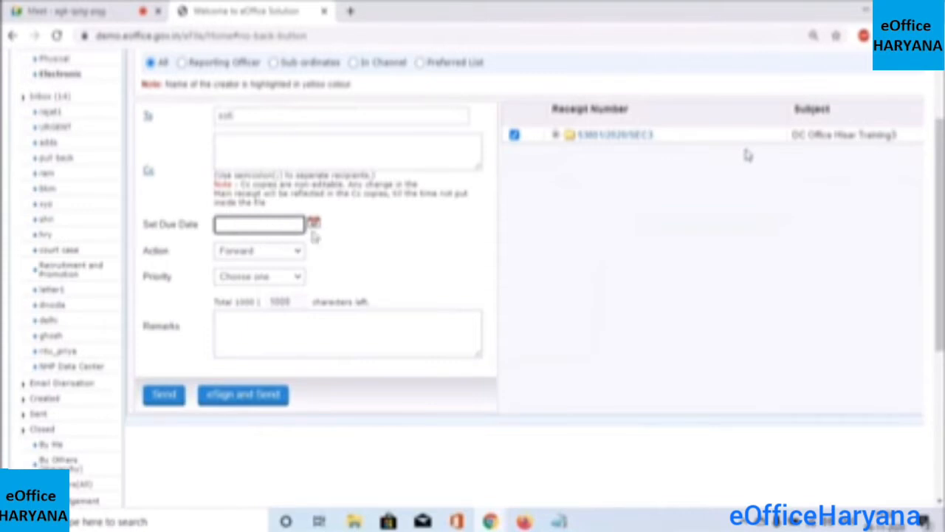
{"action": "left_click", "coordinate": [301, 252]}
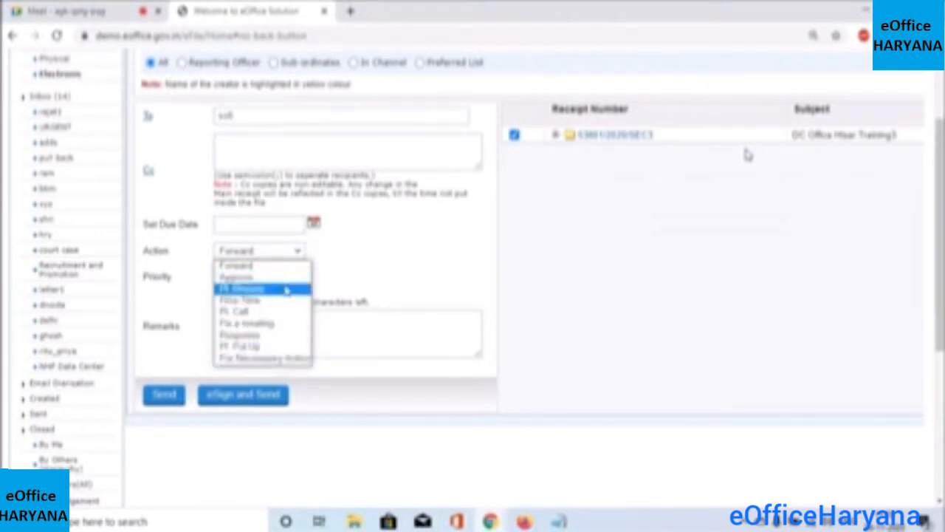
{"action": "left_click", "coordinate": [294, 265]}
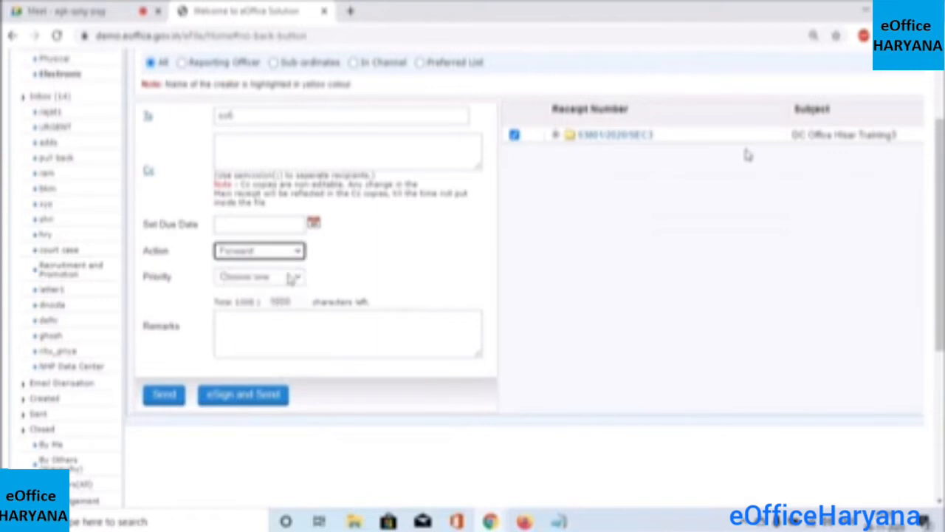
{"action": "left_click", "coordinate": [297, 277]}
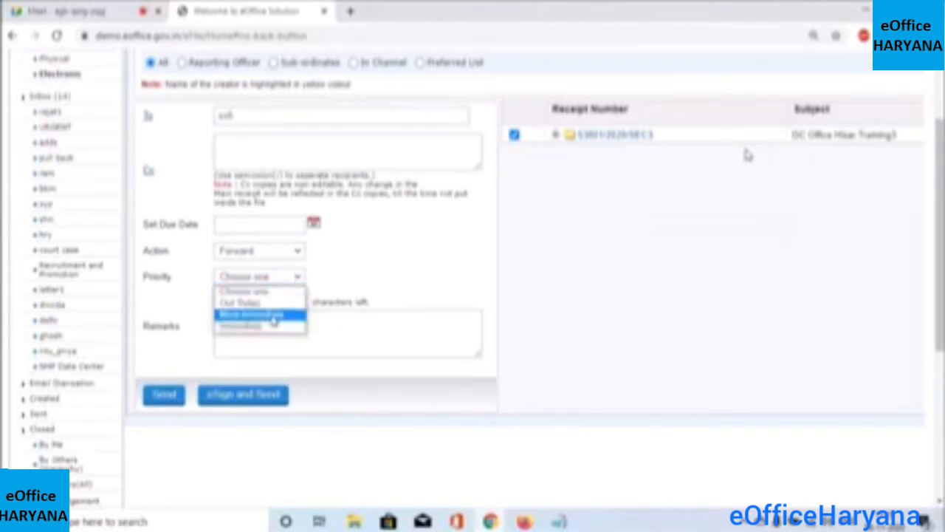
{"action": "left_click", "coordinate": [194, 306]}
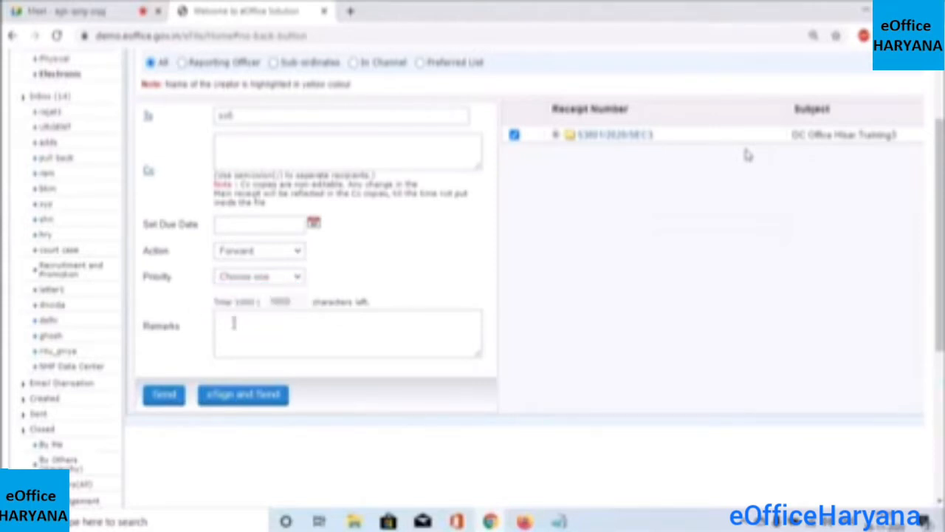
{"action": "left_click", "coordinate": [233, 322]}
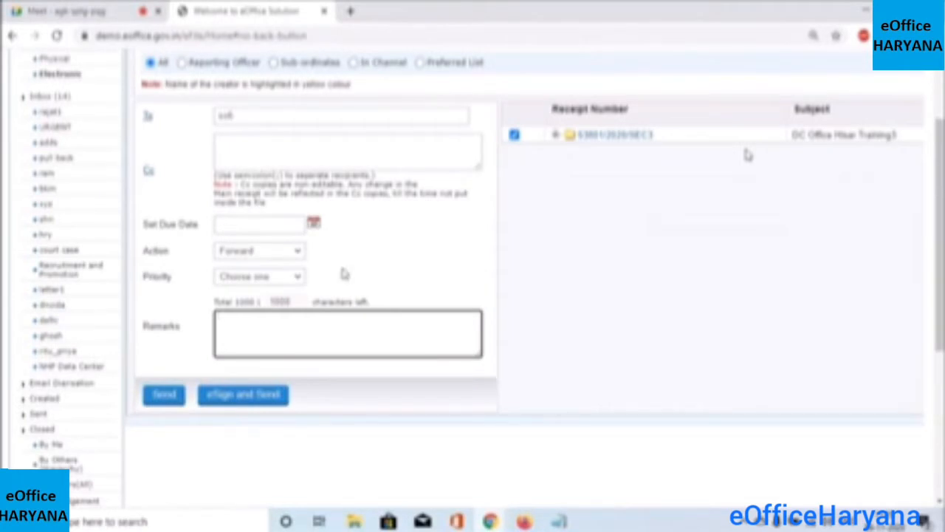
{"action": "left_click_drag", "start_coordinate": [939, 164], "coordinate": [939, 117]}
Show the Created receipts list, with receipt 53801/2020/SEC3 'DC Office Hisar Training3' on top
{"action": "left_click", "coordinate": [371, 127]}
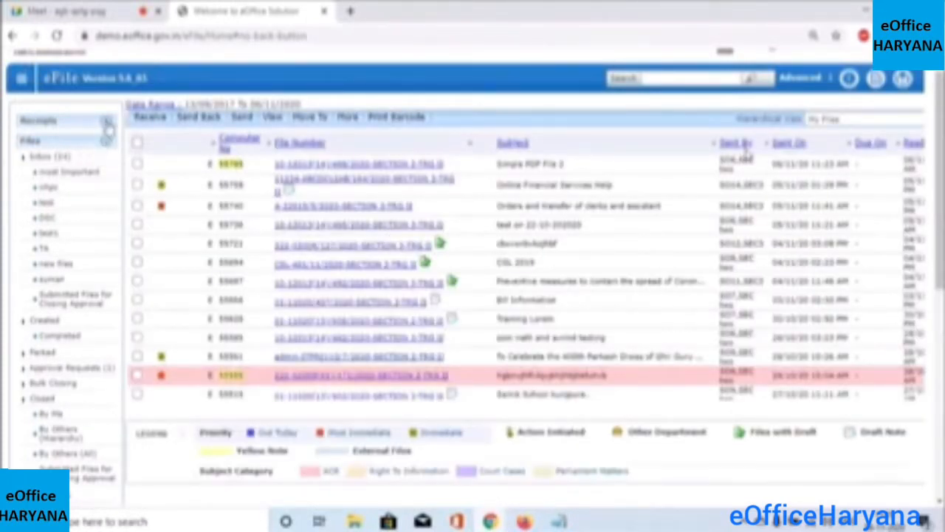
{"action": "left_click", "coordinate": [108, 124]}
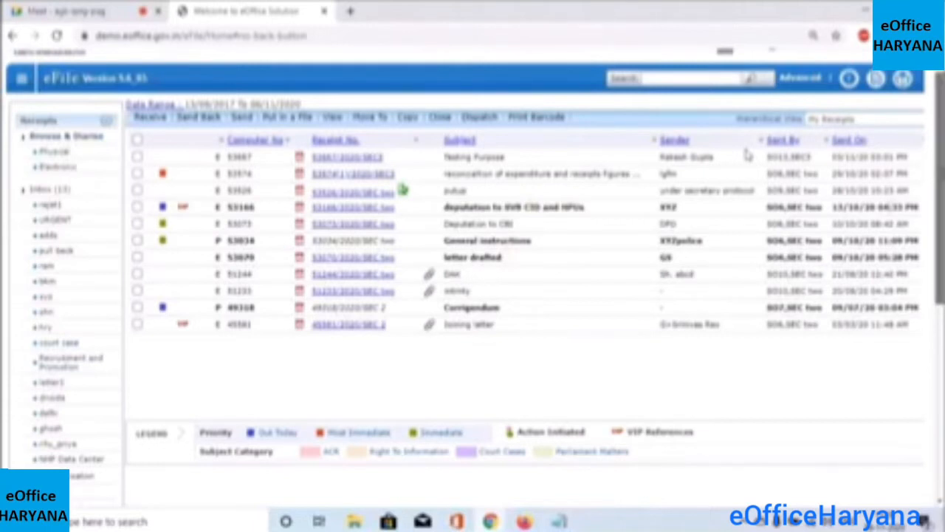
{"action": "scroll", "coordinate": [748, 154], "scroll_direction": "down", "scroll_amount": 3}
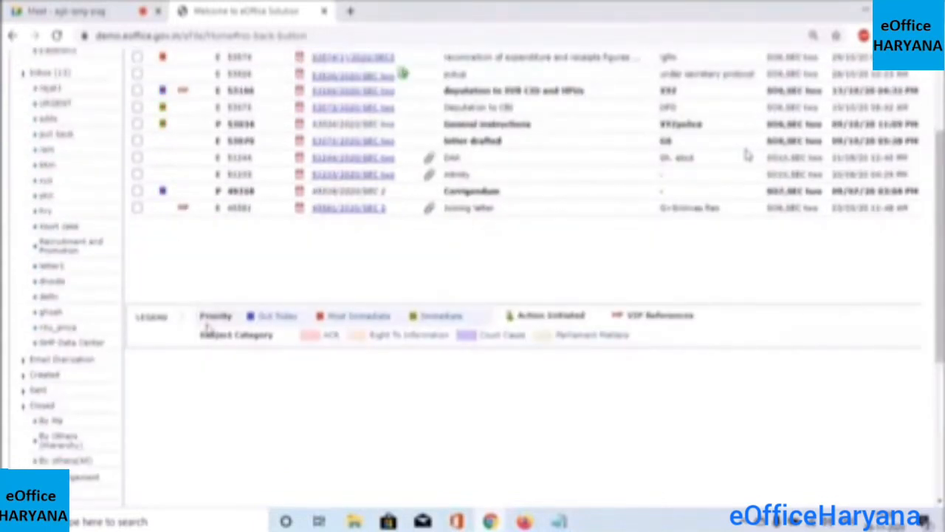
{"action": "left_click", "coordinate": [45, 375]}
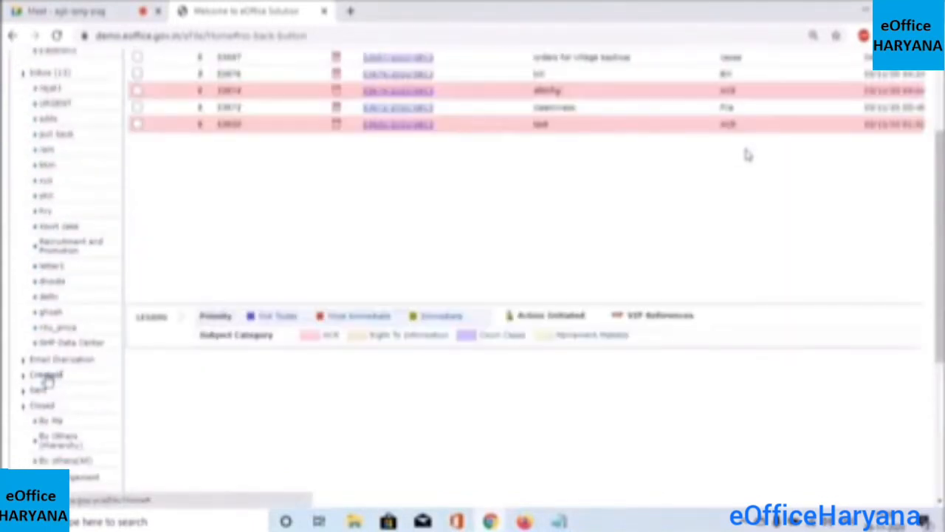
{"action": "scroll", "coordinate": [748, 153], "scroll_direction": "up", "scroll_amount": 4}
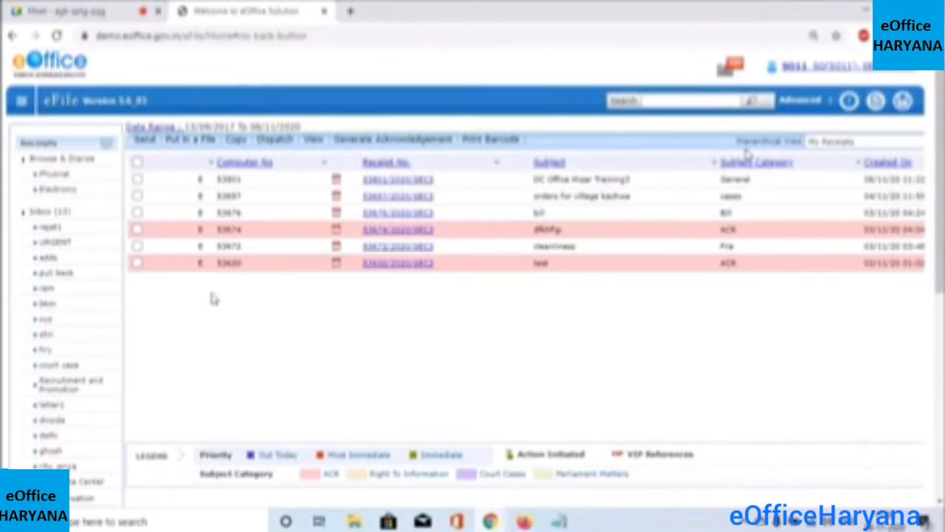
Open receipt 53801/2020/SEC3 and save its receipt details
{"action": "left_click", "coordinate": [404, 185]}
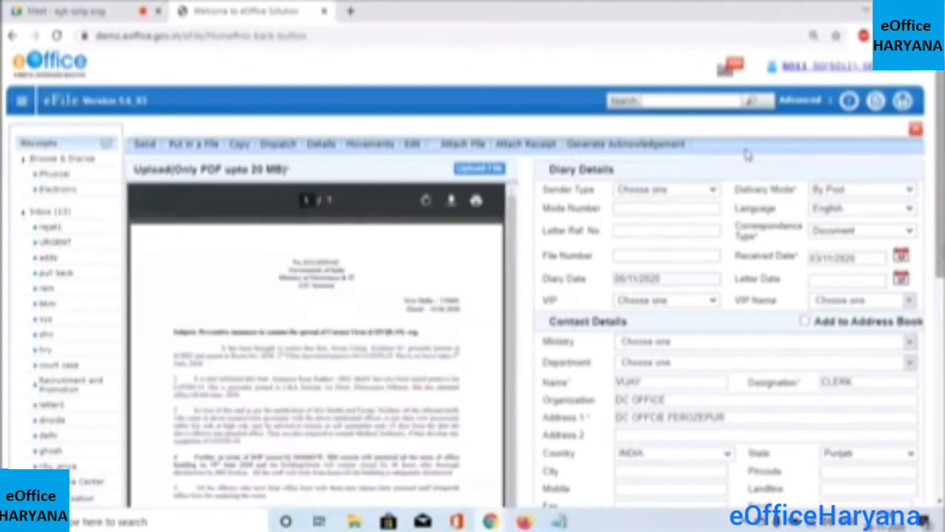
{"action": "scroll", "coordinate": [747, 154], "scroll_direction": "down", "scroll_amount": 2}
{"action": "scroll", "coordinate": [747, 154], "scroll_direction": "down", "scroll_amount": 4}
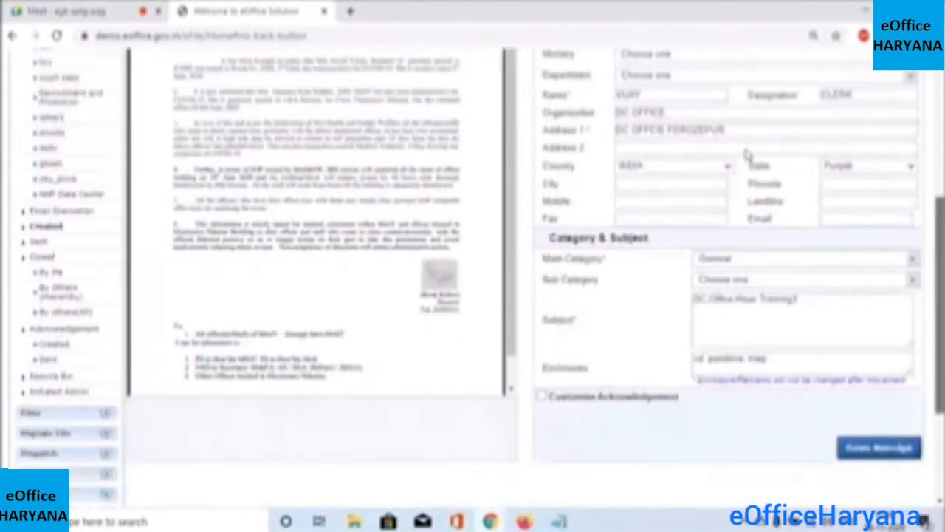
{"action": "left_click", "coordinate": [857, 458]}
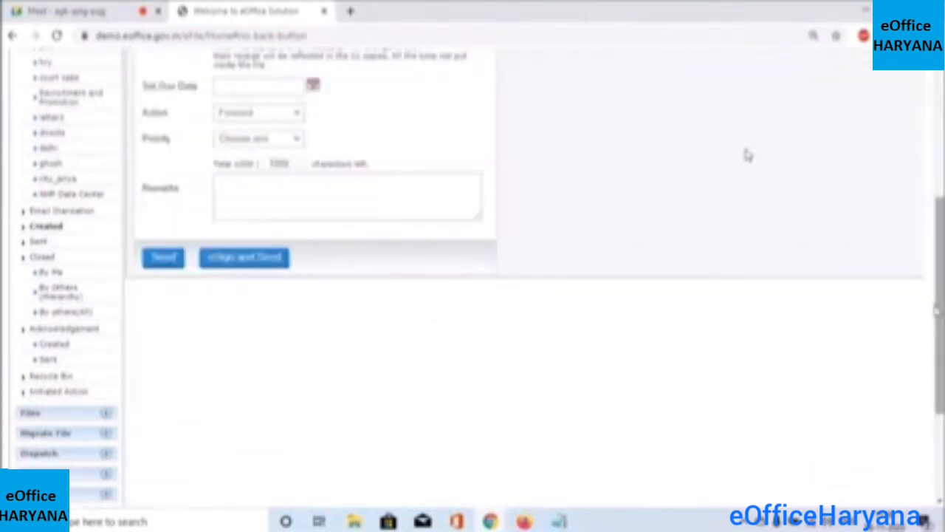
{"action": "scroll", "coordinate": [748, 154], "scroll_direction": "up", "scroll_amount": 3}
{"action": "scroll", "coordinate": [748, 154], "scroll_direction": "up", "scroll_amount": 2}
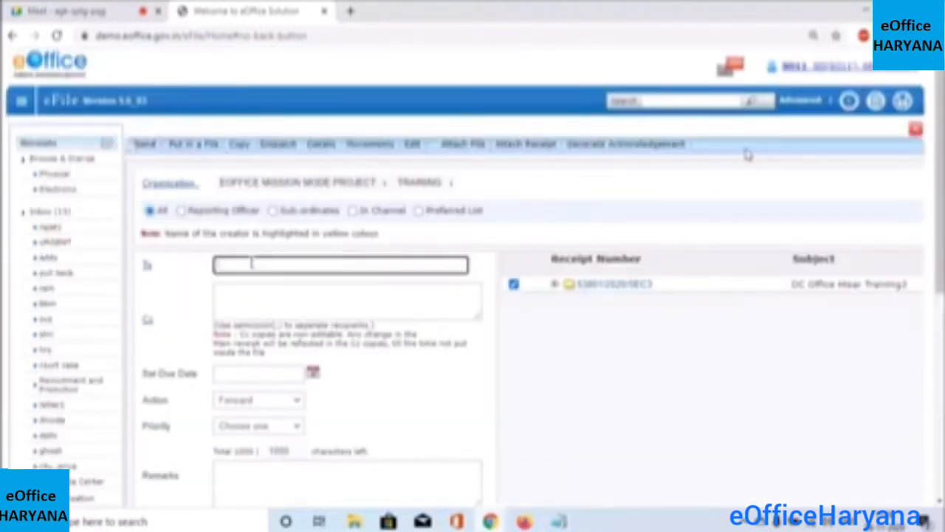
Address the receipt to recipient so12 from the suggestions and send it
{"action": "type", "text": "so12"}
{"action": "left_click", "coordinate": [287, 290]}
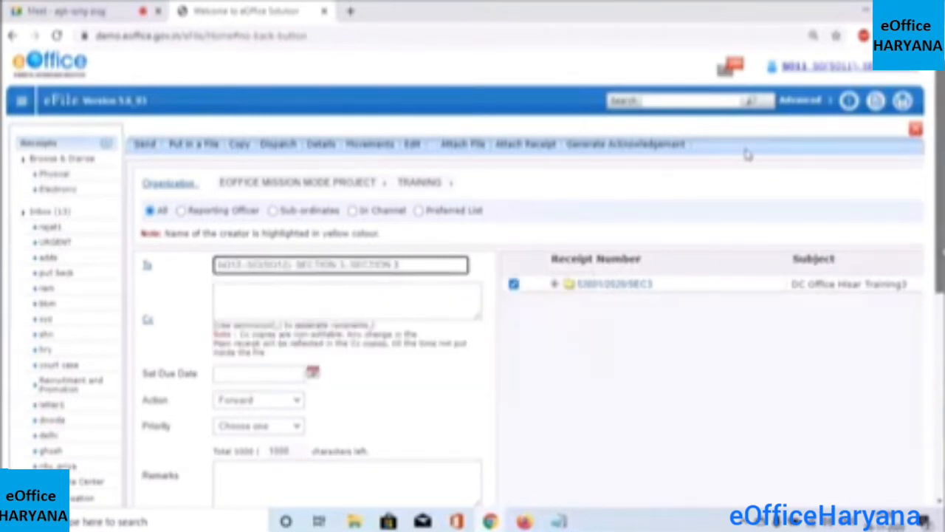
{"action": "scroll", "coordinate": [747, 153], "scroll_direction": "down", "scroll_amount": 1}
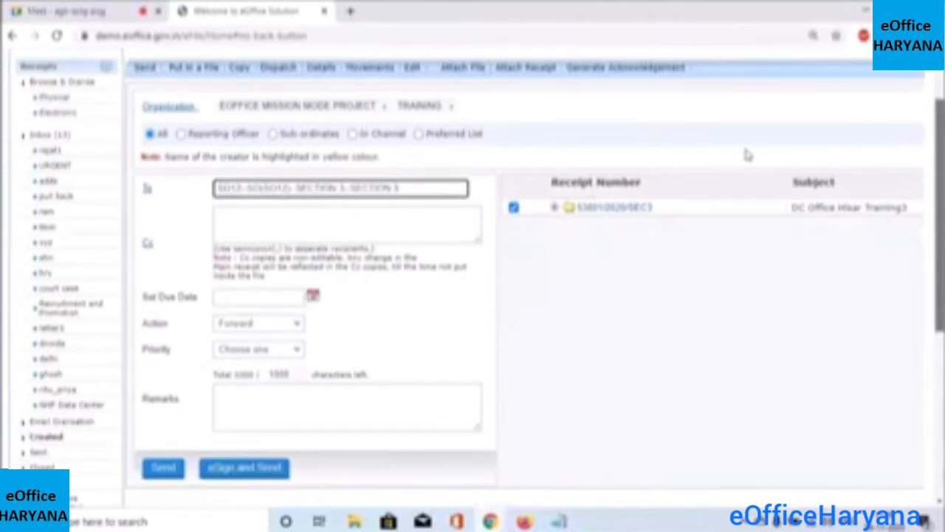
{"action": "scroll", "coordinate": [747, 154], "scroll_direction": "down", "scroll_amount": 1}
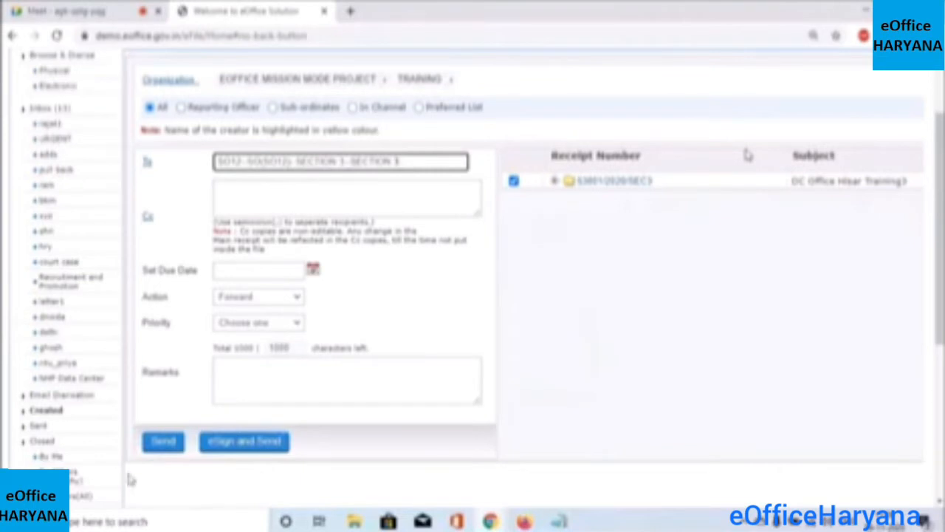
{"action": "left_click", "coordinate": [164, 447]}
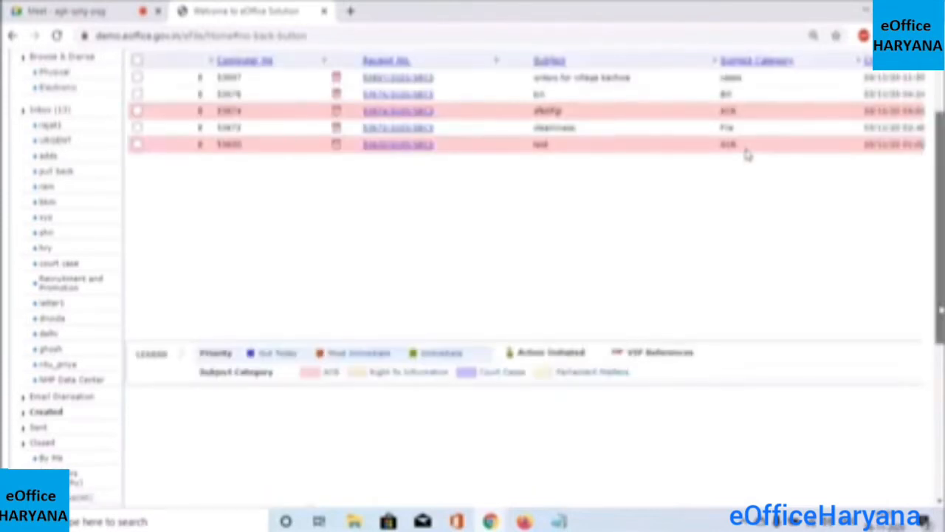
Show the Sent receipts list and zoom out to see 53801/2020/SEC3 listed first
{"action": "scroll", "coordinate": [748, 154], "scroll_direction": "up", "scroll_amount": 2}
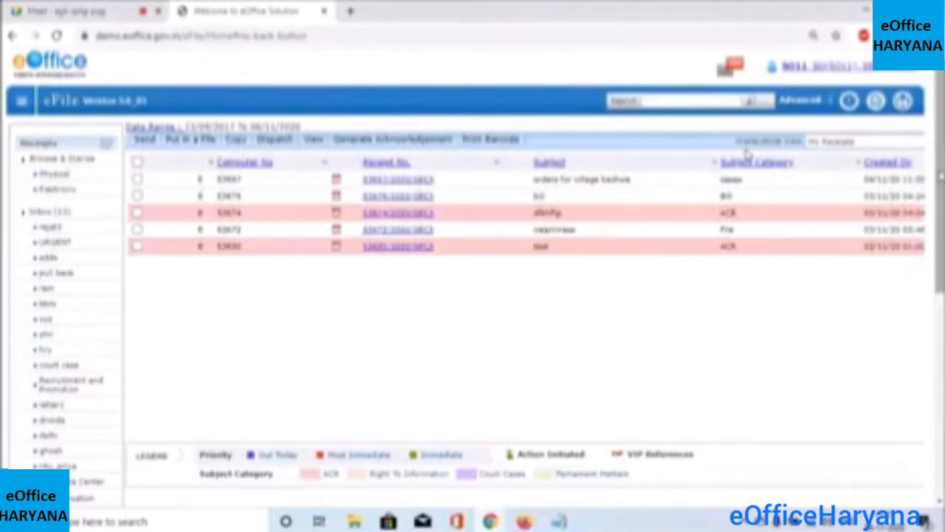
{"action": "scroll", "coordinate": [746, 153], "scroll_direction": "down", "scroll_amount": 2}
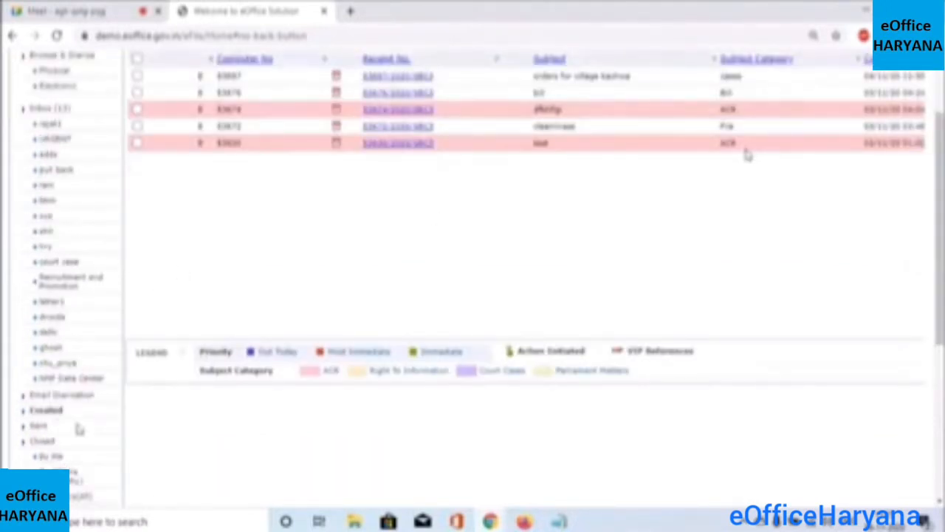
{"action": "left_click", "coordinate": [40, 427]}
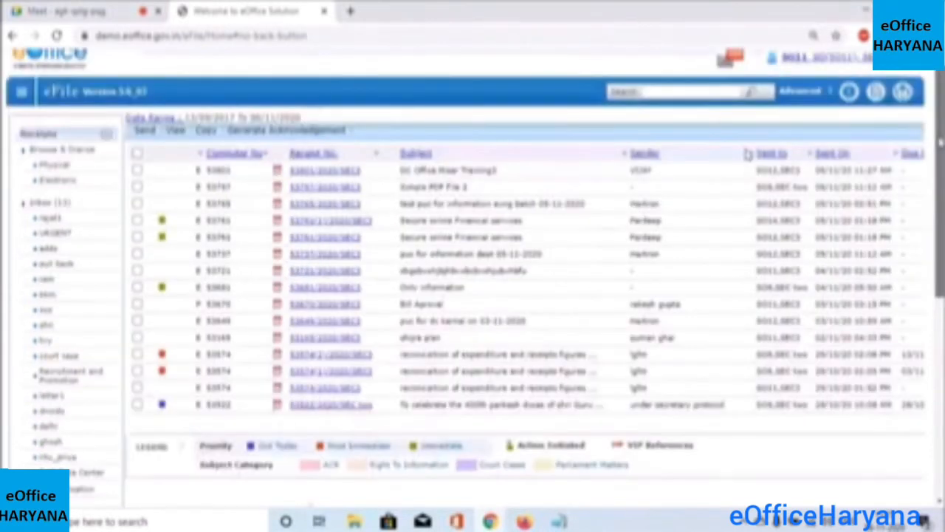
{"action": "scroll", "coordinate": [748, 155], "scroll_direction": "up", "scroll_amount": 1}
{"action": "double_click", "coordinate": [238, 179]}
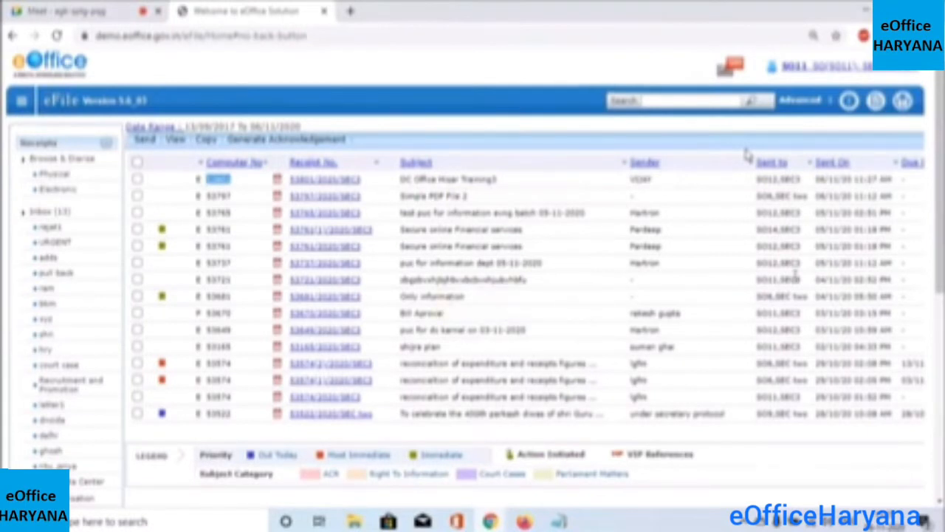
{"action": "key", "text": "ctrl+minus"}
{"action": "key", "text": "ctrl+minus"}
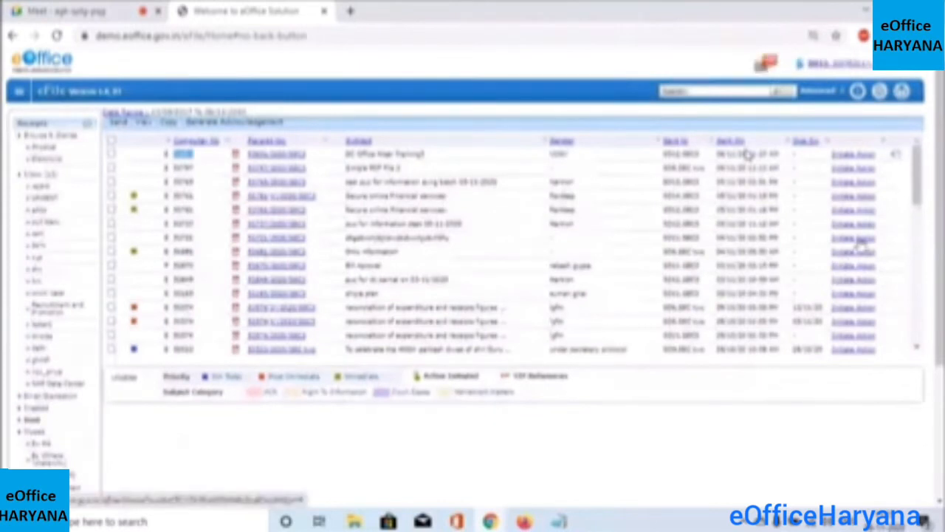
Begin pulling back the sent receipt, then cancel it without entering remarks
{"action": "left_click", "coordinate": [895, 158]}
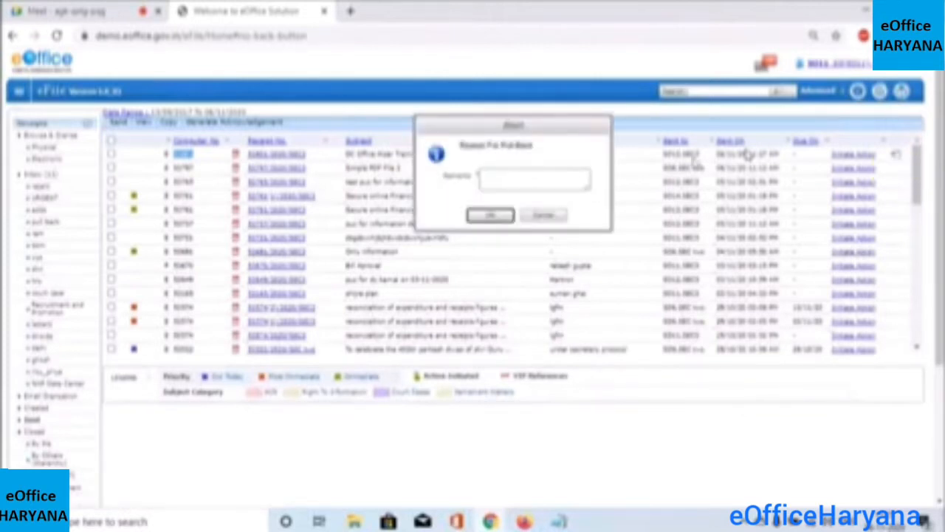
{"action": "left_click", "coordinate": [505, 175]}
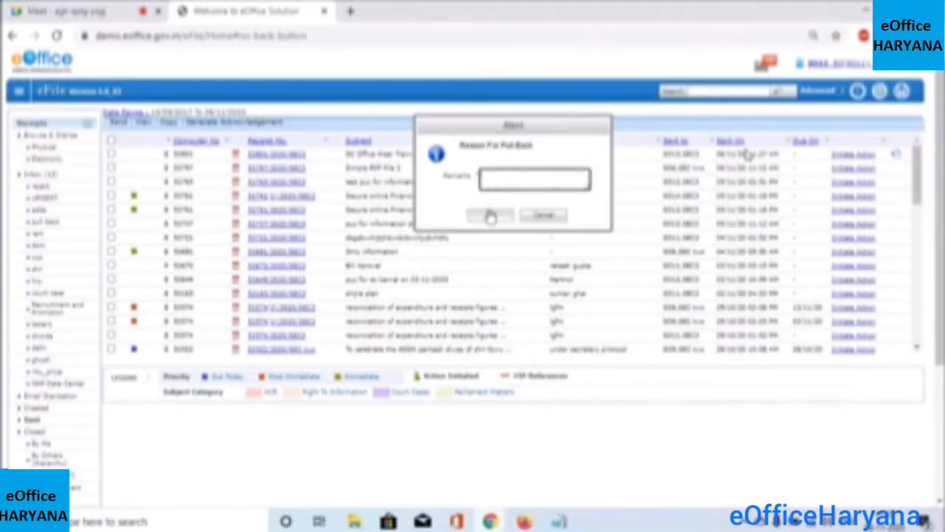
{"action": "left_click", "coordinate": [544, 214]}
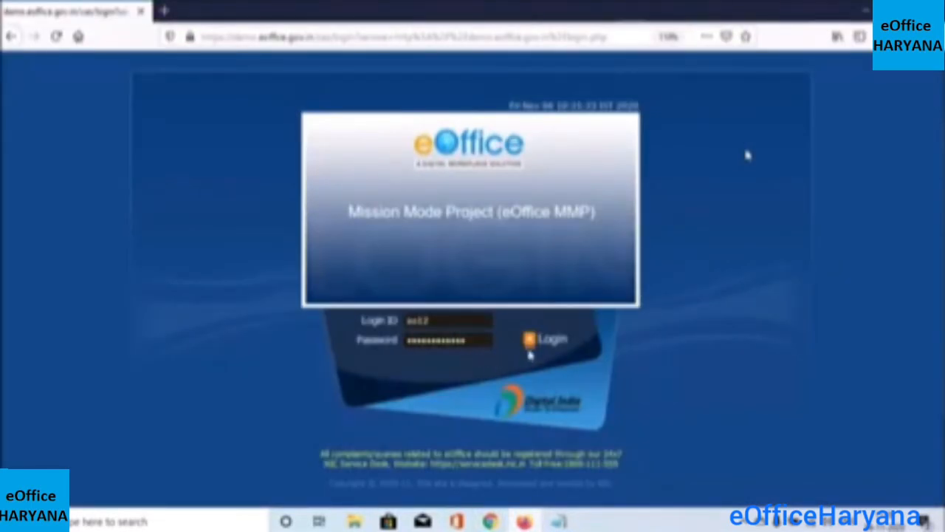
Log in to eOffice and enter the File Management System (eFile) module
{"action": "left_click", "coordinate": [530, 342]}
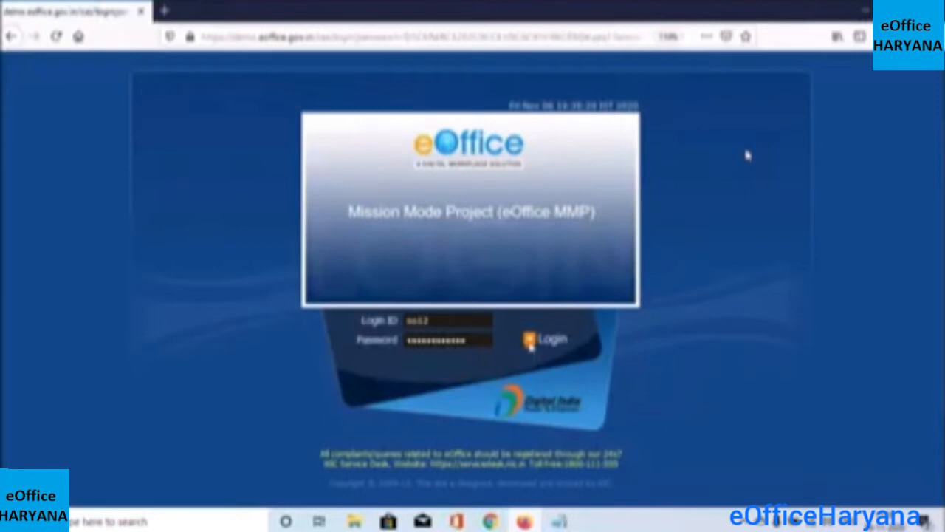
{"action": "left_click", "coordinate": [544, 340]}
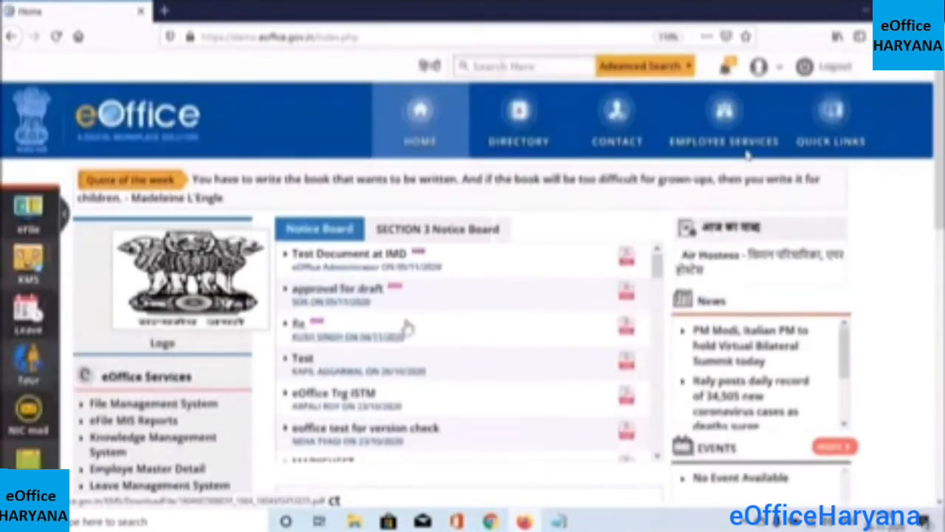
{"action": "left_click", "coordinate": [193, 406]}
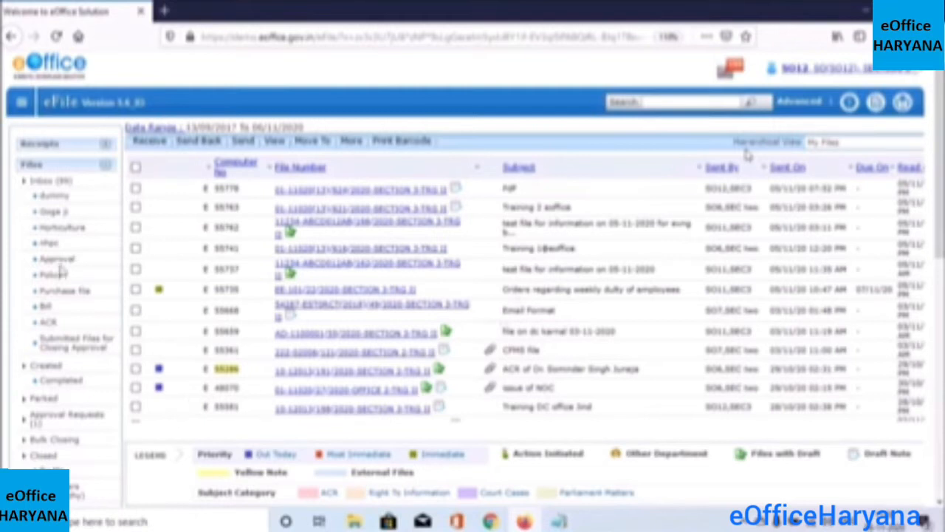
Open receipt DC Office Hisar Training3 from the received Receipts list
{"action": "left_click", "coordinate": [108, 148]}
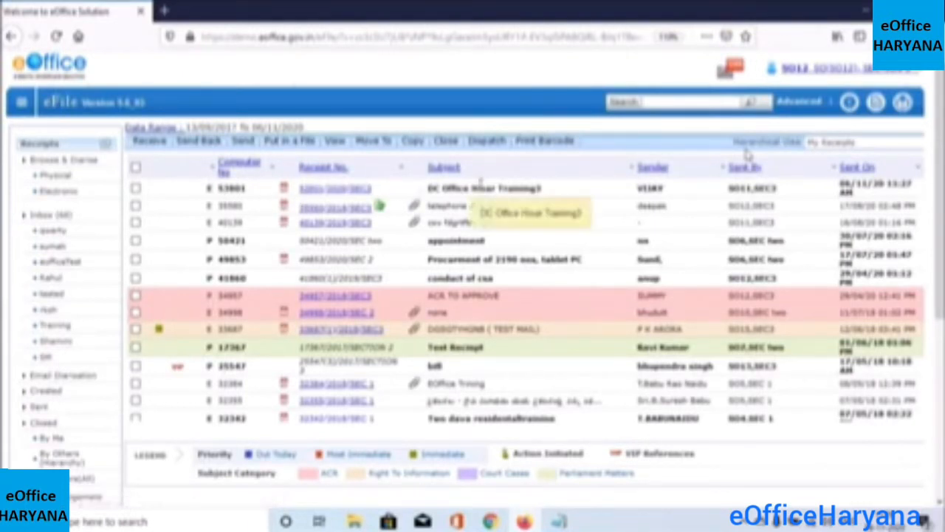
{"action": "left_click", "coordinate": [325, 191]}
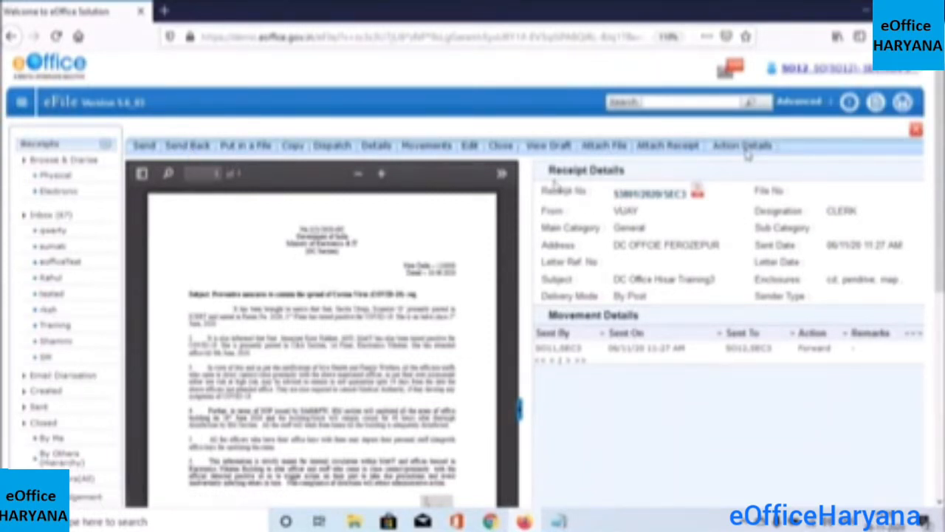
Bring up the receipt's send form, then leave it and reload the Receipts Inbox
{"action": "left_click_drag", "start_coordinate": [543, 194], "coordinate": [907, 236]}
{"action": "left_click", "coordinate": [907, 236]}
{"action": "left_click", "coordinate": [242, 152]}
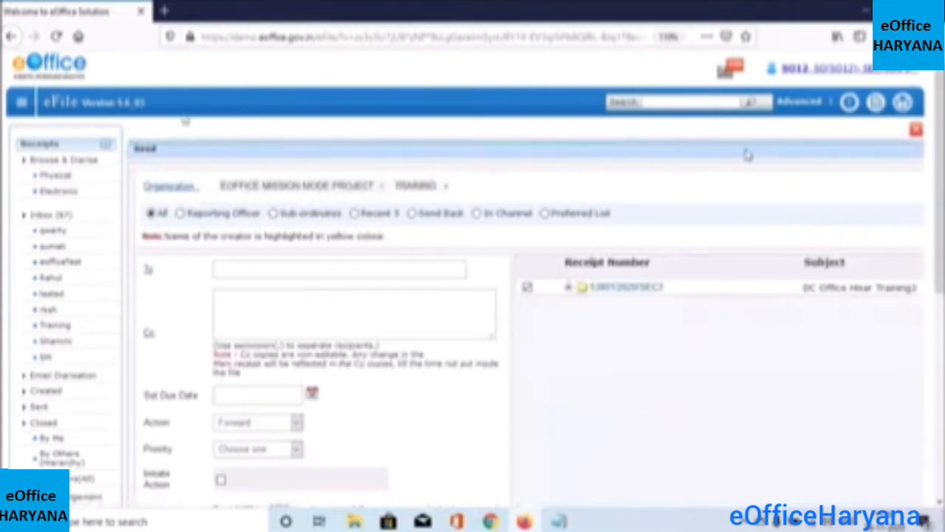
{"action": "left_click", "coordinate": [44, 214]}
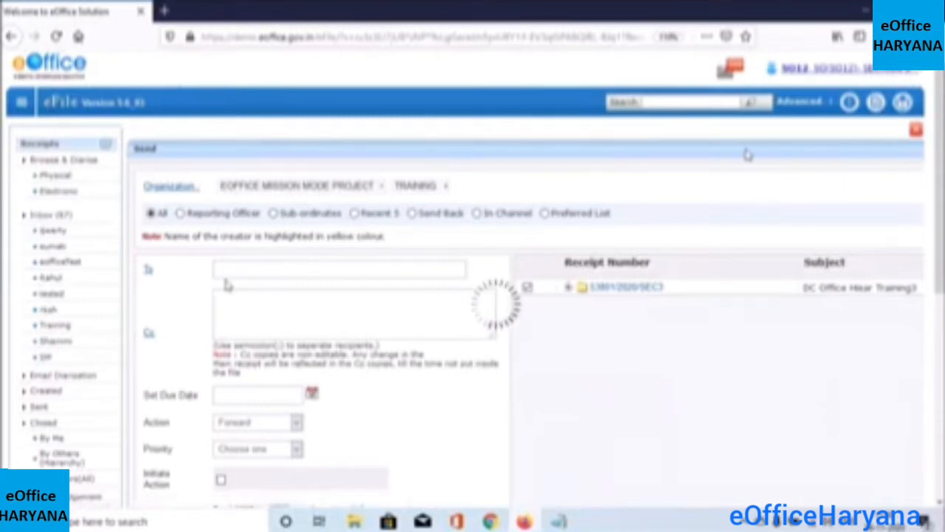
{"action": "left_click", "coordinate": [53, 230]}
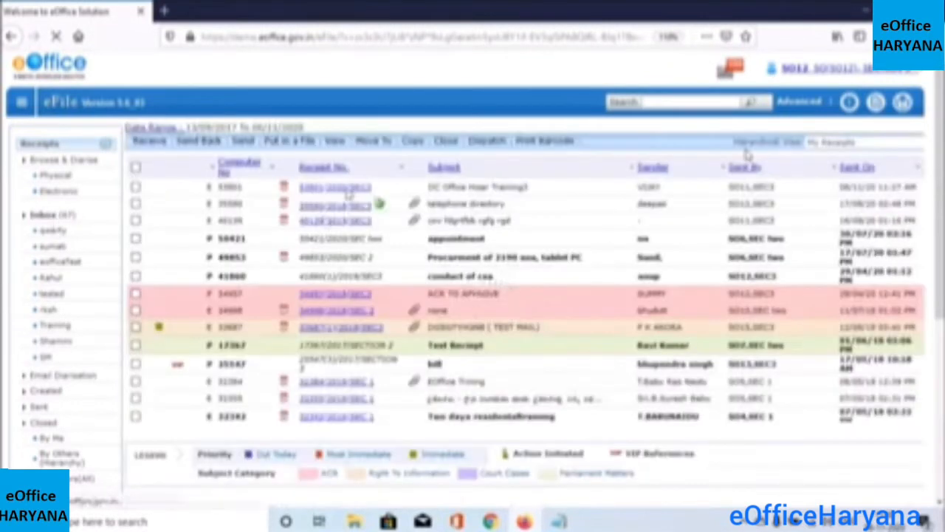
Reopen the receipt, list 2020 files to put it in, and choose COURT CASES file 47954
{"action": "left_click", "coordinate": [347, 191]}
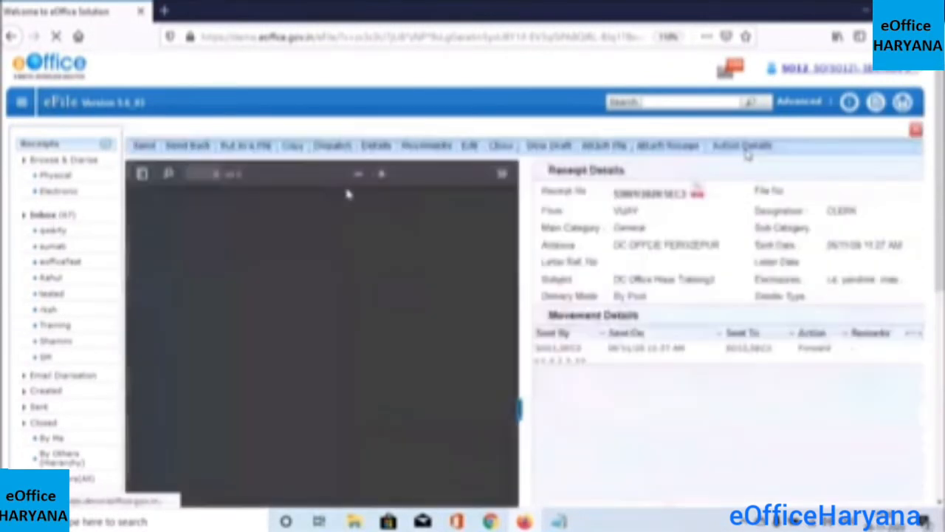
{"action": "left_click", "coordinate": [245, 150]}
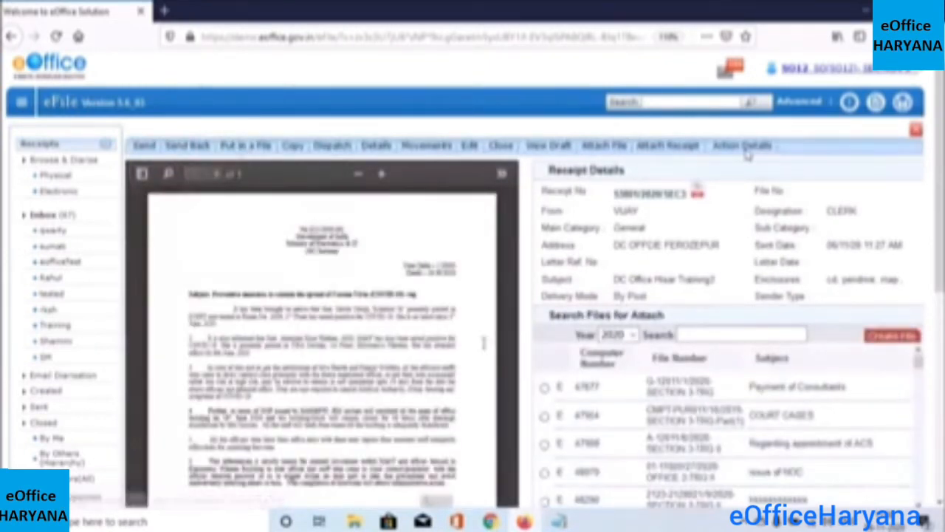
{"action": "scroll", "coordinate": [939, 269], "scroll_direction": "down", "scroll_amount": 3}
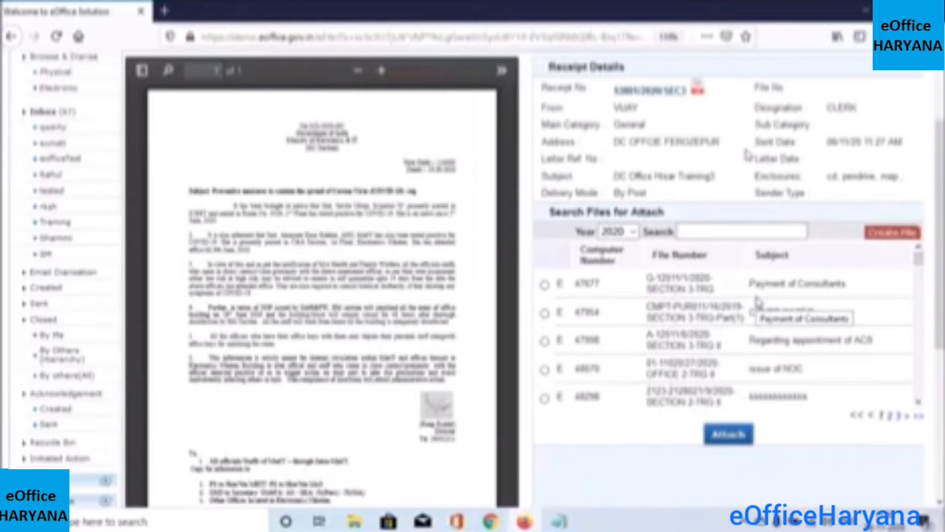
{"action": "left_click", "coordinate": [687, 232]}
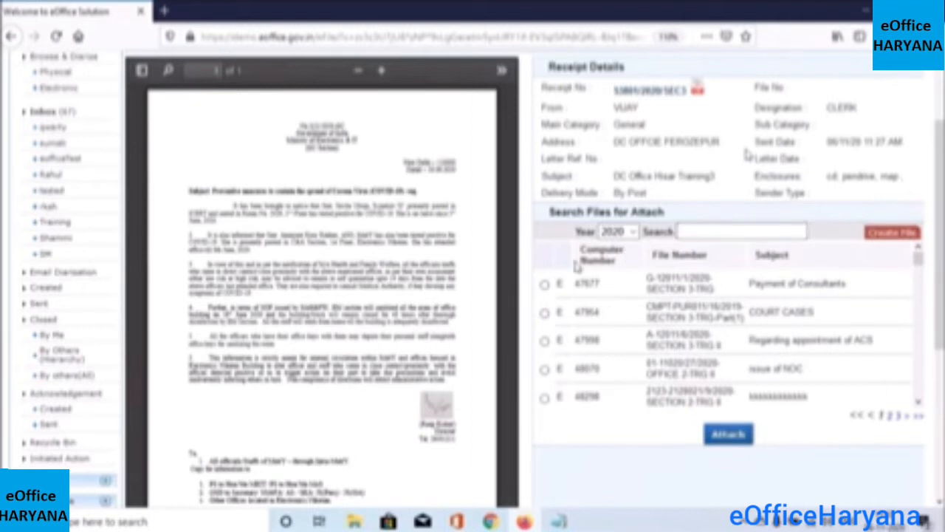
{"action": "left_click_drag", "start_coordinate": [579, 263], "coordinate": [818, 256]}
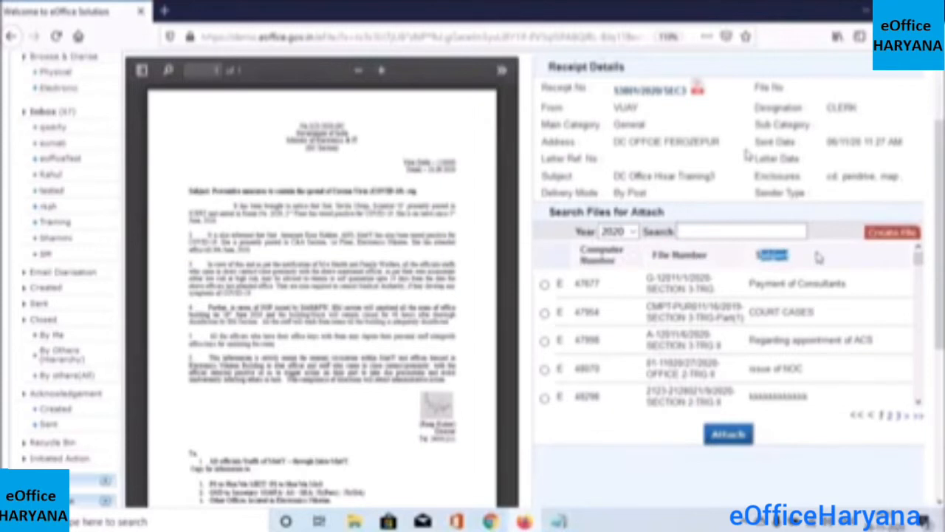
{"action": "left_click", "coordinate": [717, 232]}
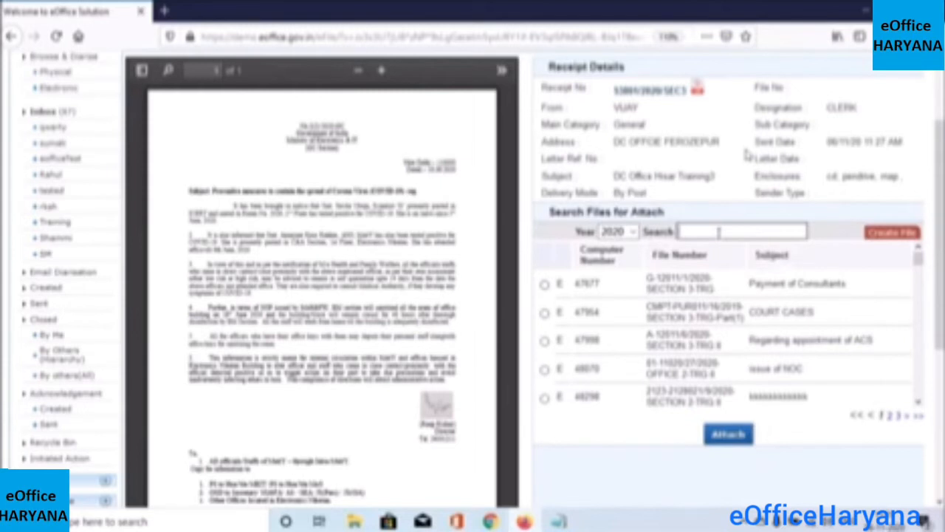
{"action": "left_click", "coordinate": [632, 233]}
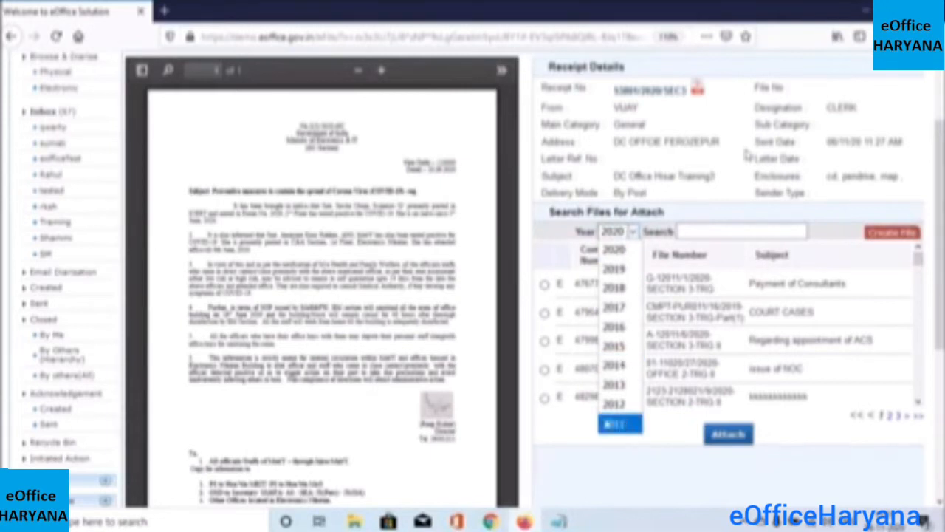
{"action": "left_click", "coordinate": [587, 427]}
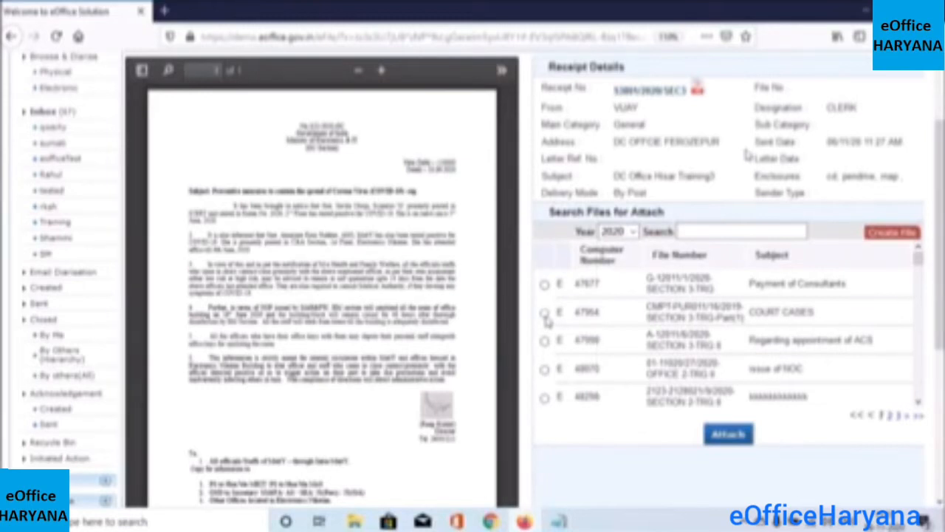
{"action": "left_click", "coordinate": [545, 313]}
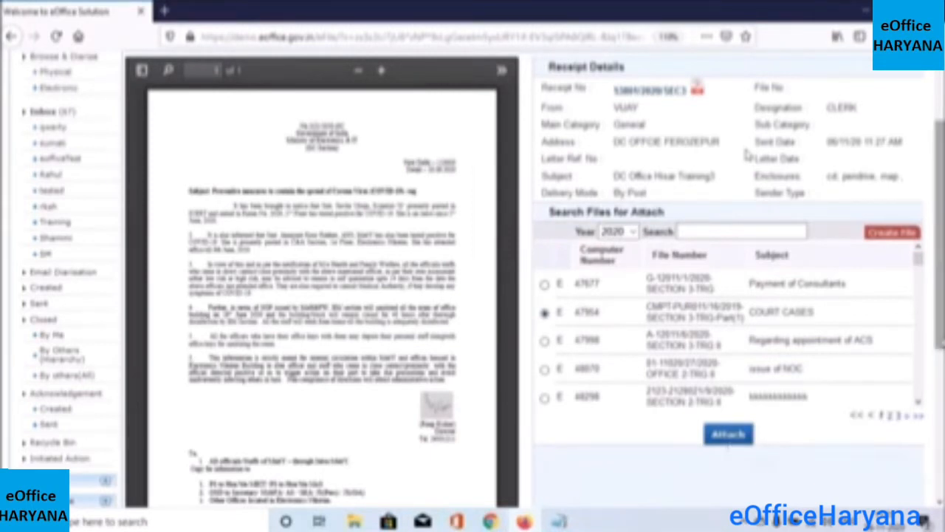
{"action": "scroll", "coordinate": [747, 154], "scroll_direction": "up", "scroll_amount": 1}
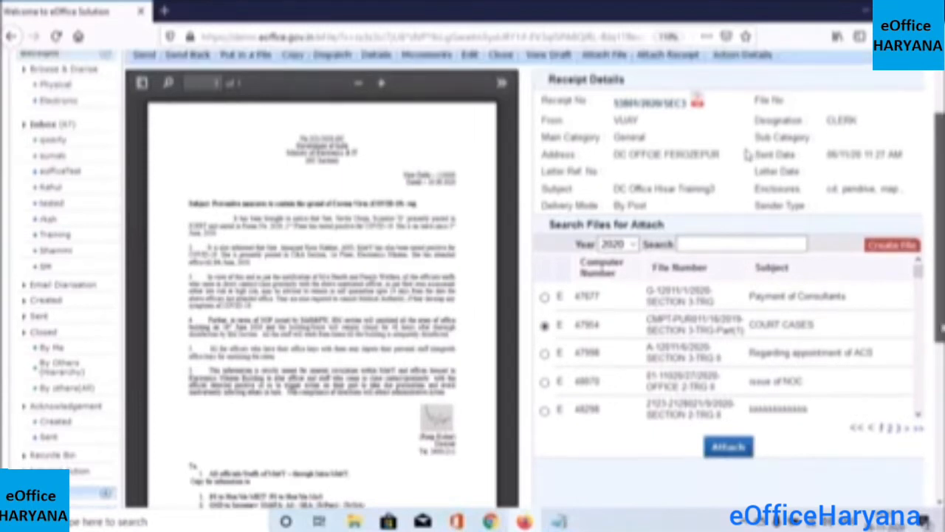
{"action": "scroll", "coordinate": [747, 154], "scroll_direction": "up", "scroll_amount": 2}
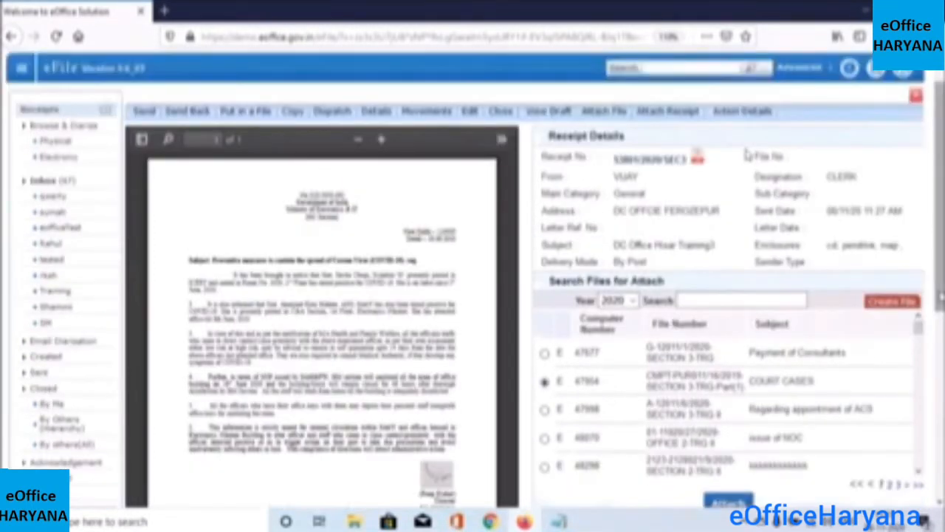
{"action": "scroll", "coordinate": [747, 154], "scroll_direction": "up", "scroll_amount": 1}
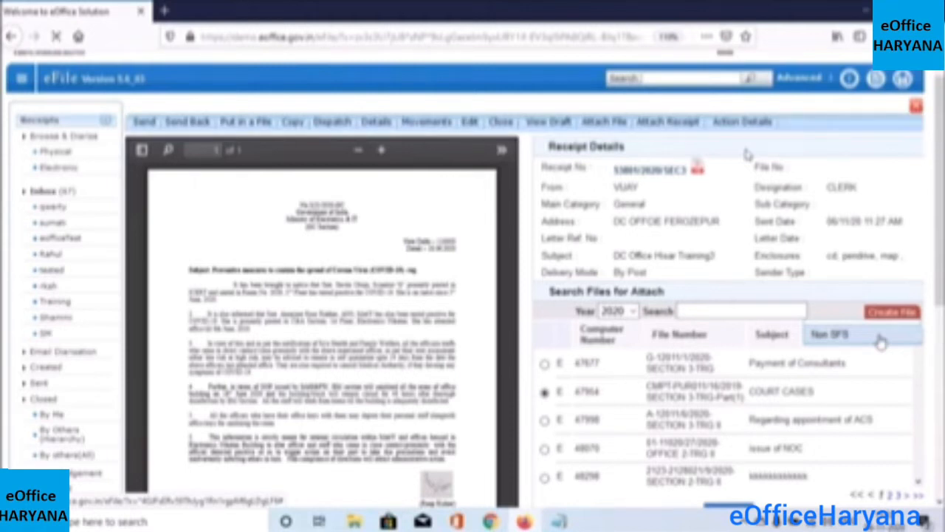
Start a new Non SFS electronic file for the receipt
{"action": "left_click", "coordinate": [880, 341]}
{"action": "scroll", "coordinate": [747, 155], "scroll_direction": "down", "scroll_amount": 1}
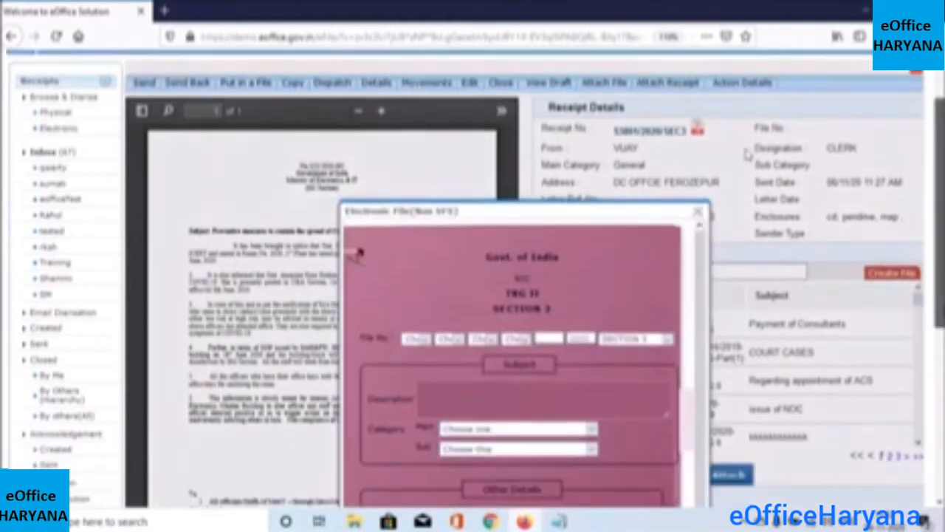
{"action": "scroll", "coordinate": [747, 154], "scroll_direction": "down", "scroll_amount": 3}
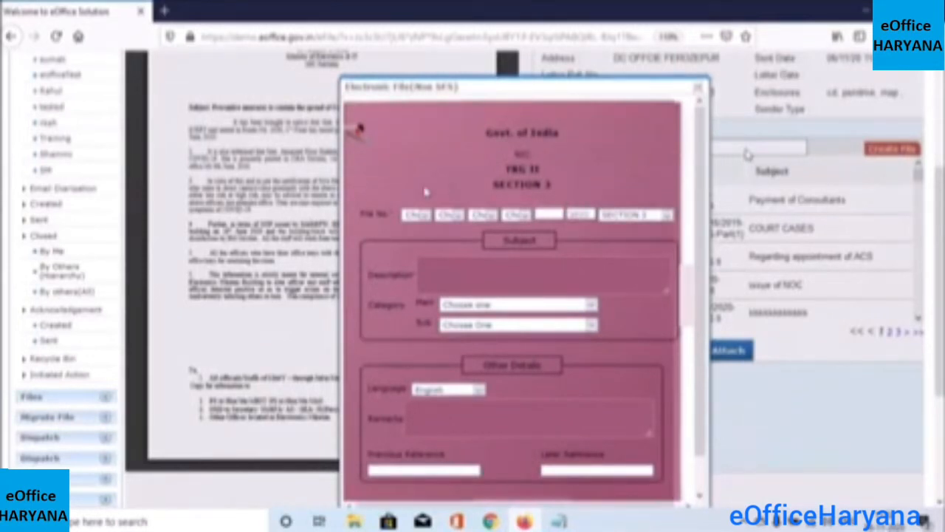
{"action": "left_click_drag", "start_coordinate": [359, 214], "coordinate": [389, 215]}
{"action": "left_click_drag", "start_coordinate": [374, 275], "coordinate": [443, 269]}
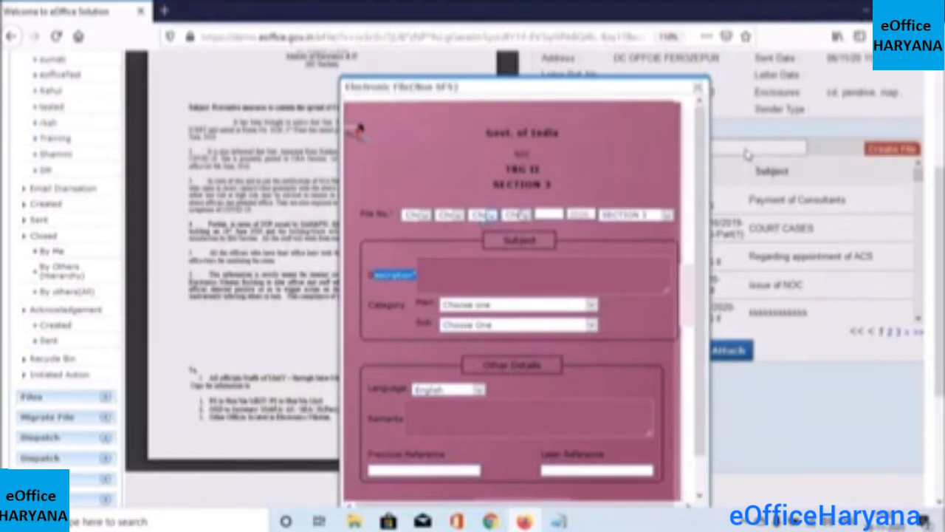
Set File No. parts to 01 - Naval System, 11 - Finance, 20 - Purchasing and a fourth code
{"action": "left_click", "coordinate": [426, 218]}
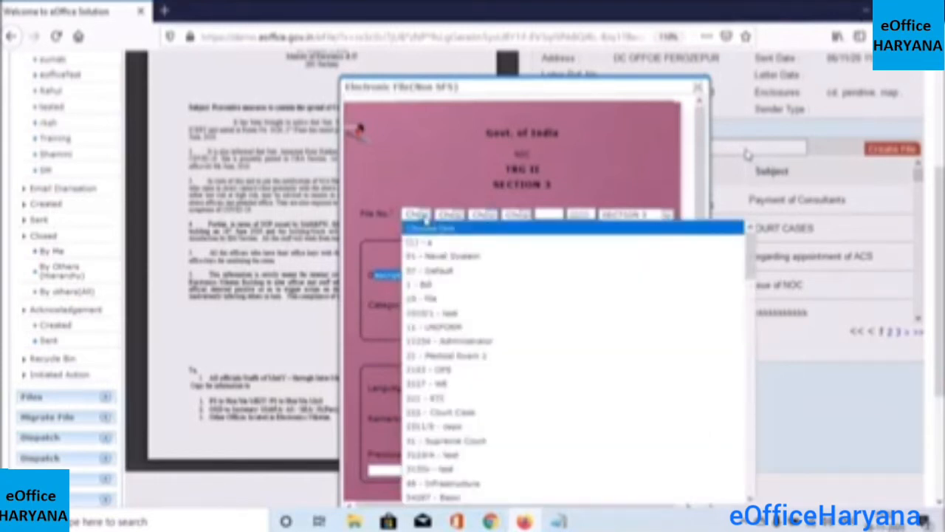
{"action": "left_click", "coordinate": [438, 256]}
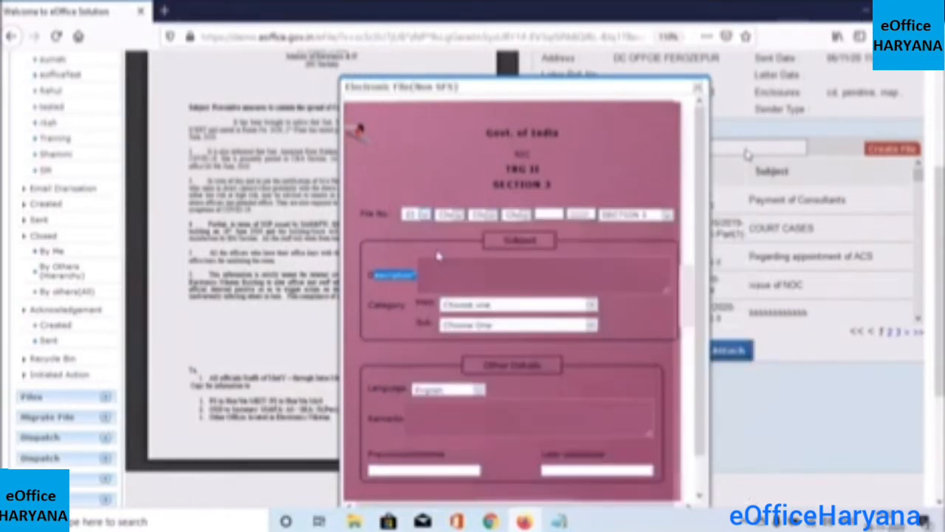
{"action": "left_click", "coordinate": [457, 219]}
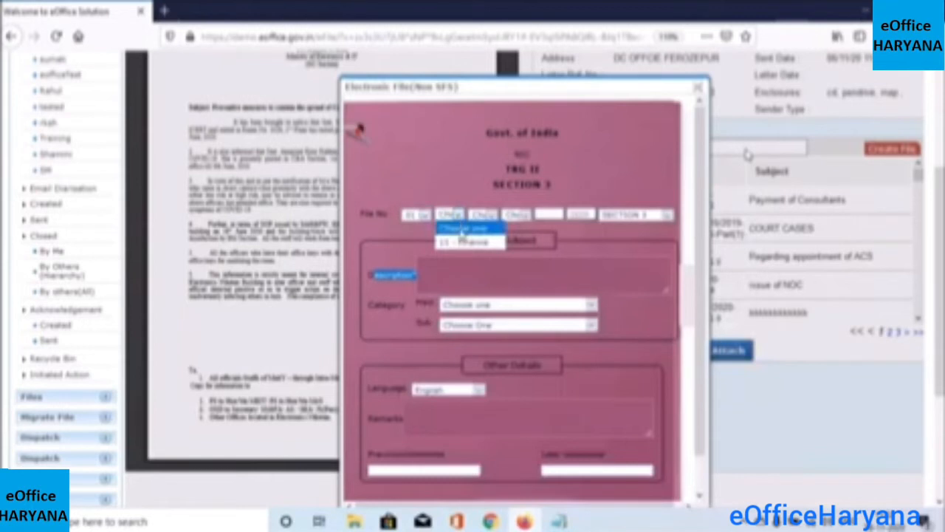
{"action": "left_click", "coordinate": [463, 242]}
{"action": "left_click", "coordinate": [487, 217]}
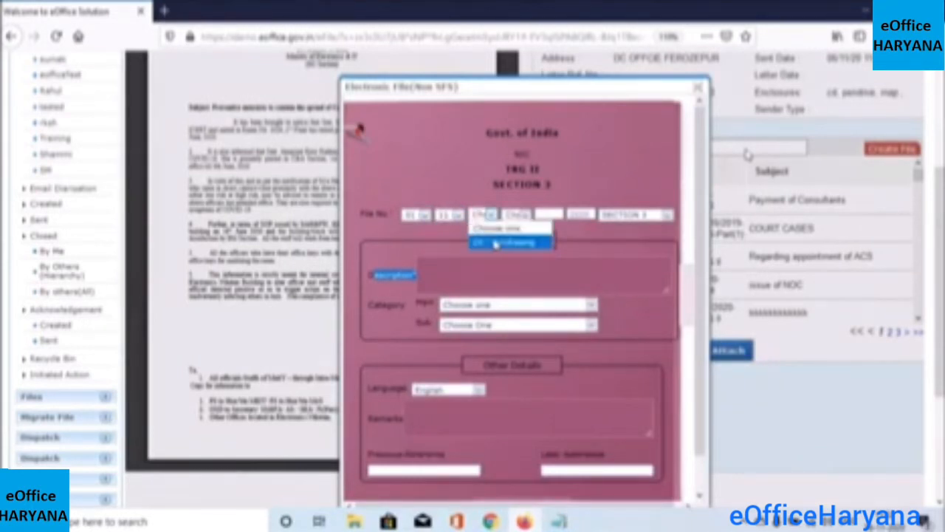
{"action": "left_click", "coordinate": [495, 243]}
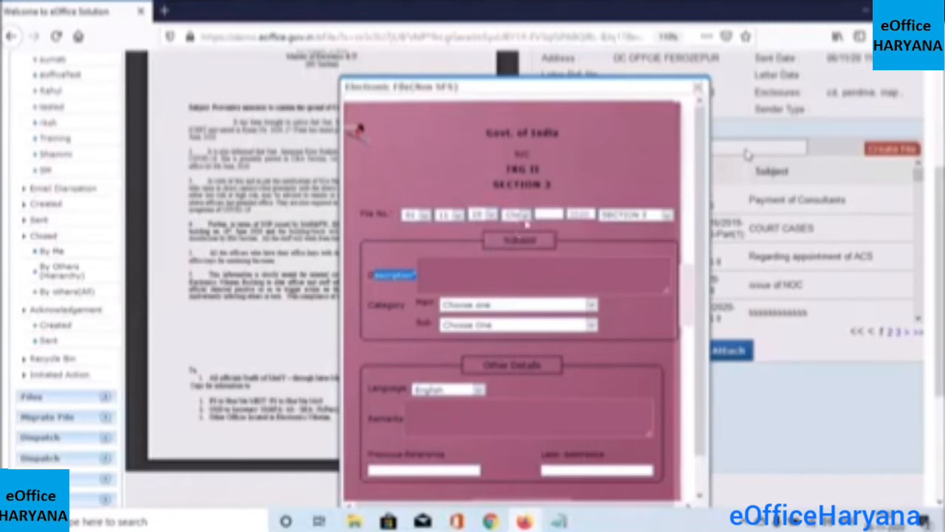
{"action": "left_click", "coordinate": [523, 215]}
{"action": "left_click", "coordinate": [538, 242]}
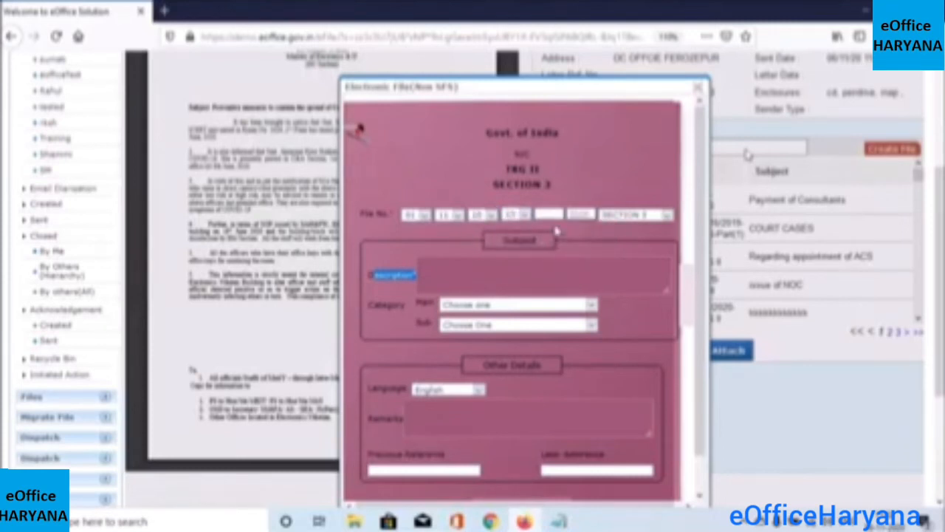
{"action": "left_click", "coordinate": [418, 255]}
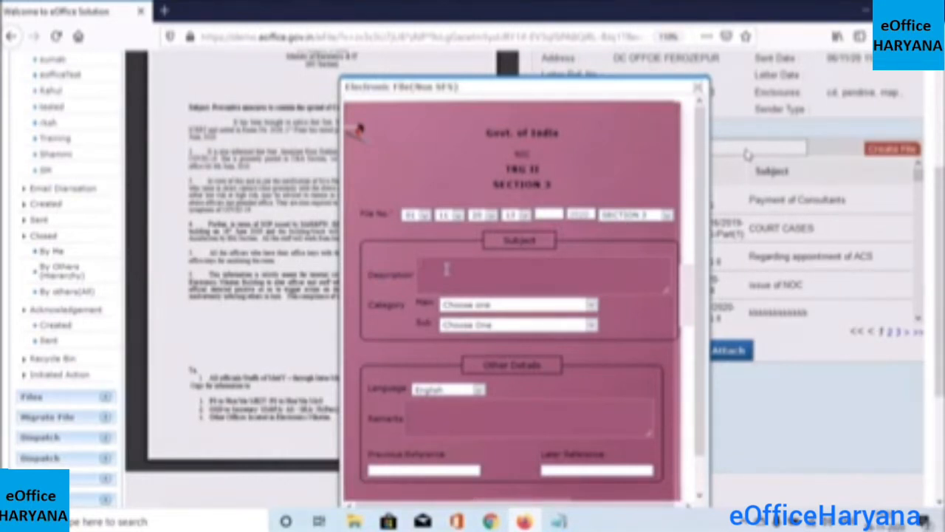
Paste 'DC Office Hisar Training3' as the file's Description, keeping English, and scroll toward Continue Working
{"action": "key", "text": "ctrl+v"}
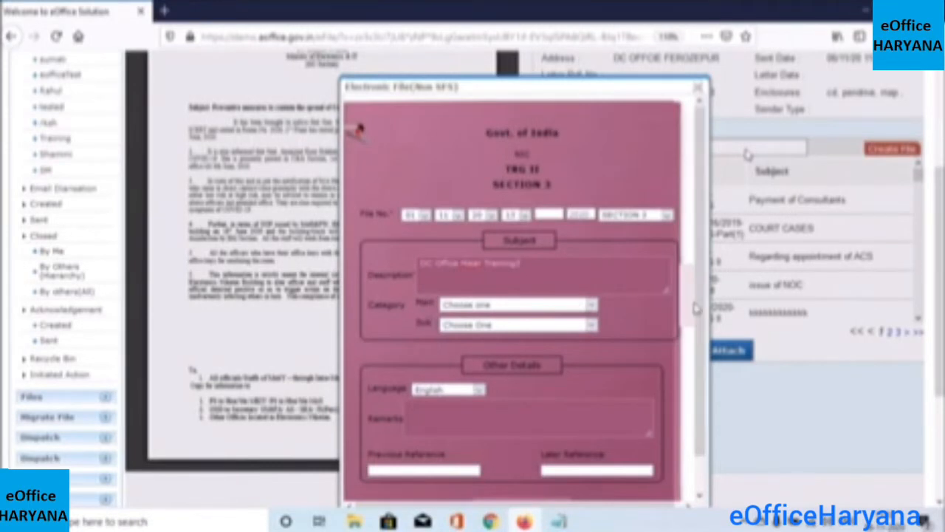
{"action": "left_click_drag", "start_coordinate": [695, 305], "coordinate": [696, 354]}
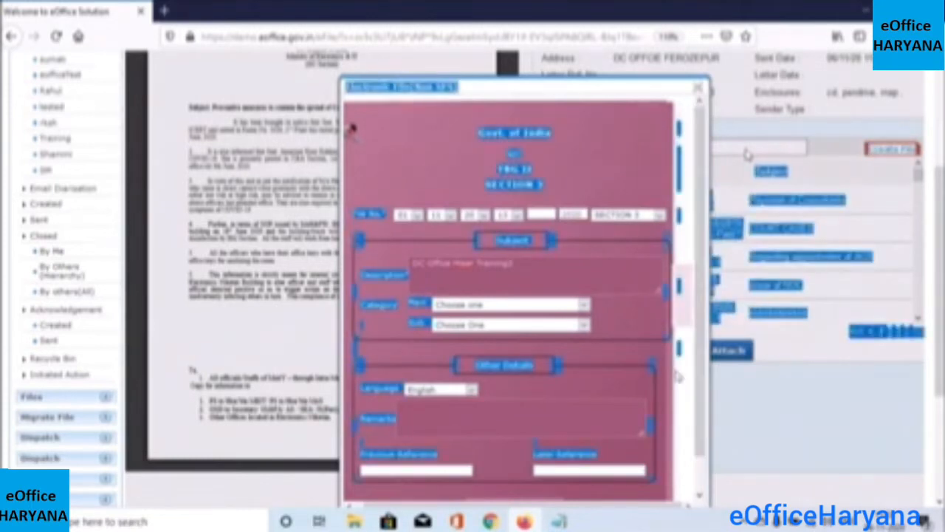
{"action": "left_click", "coordinate": [677, 375]}
{"action": "scroll", "coordinate": [691, 388], "scroll_direction": "down", "scroll_amount": 2}
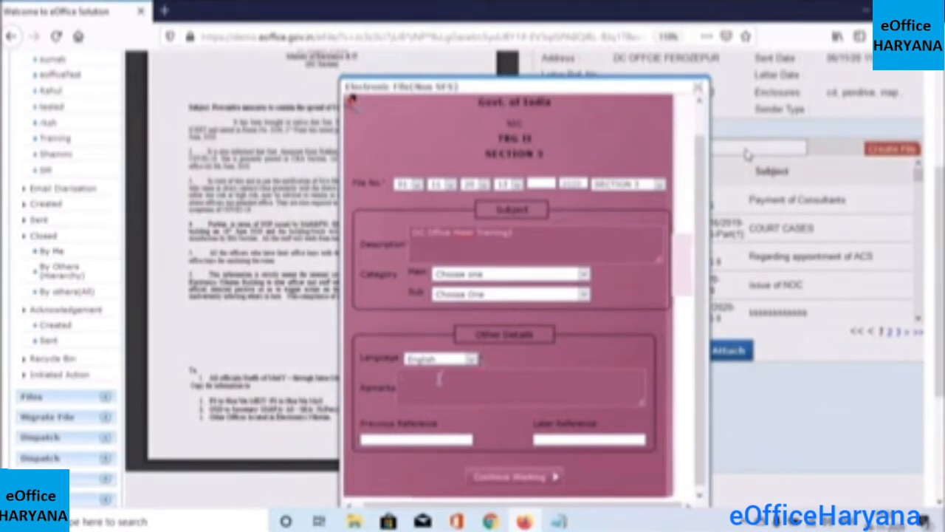
{"action": "left_click_drag", "start_coordinate": [703, 378], "coordinate": [707, 411]}
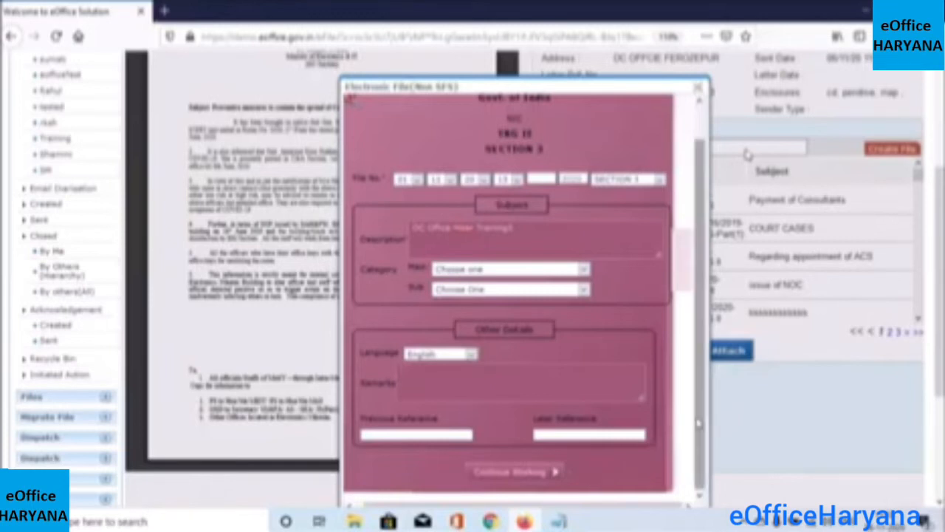
{"action": "left_click_drag", "start_coordinate": [702, 424], "coordinate": [702, 410]}
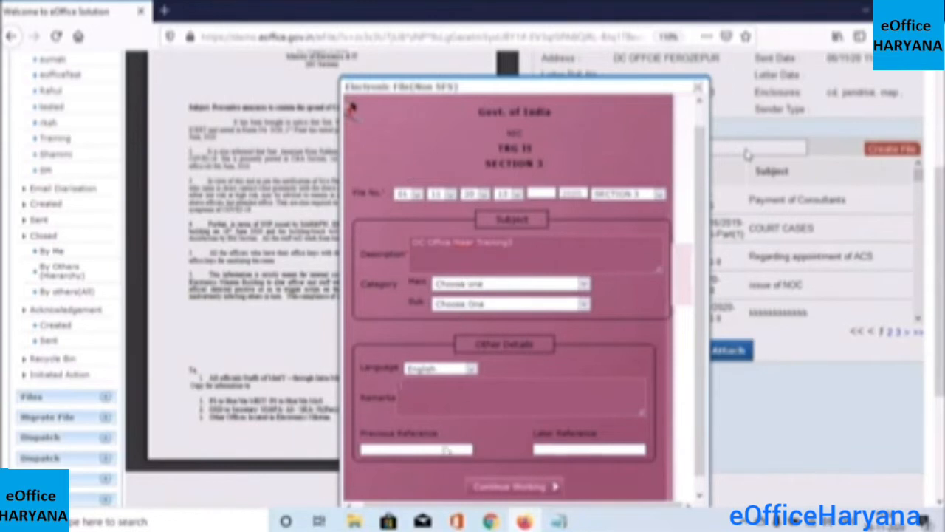
Create the SECTION 3 file with the receipt, note the new file number in the alert, and dismiss it
{"action": "left_click", "coordinate": [535, 490]}
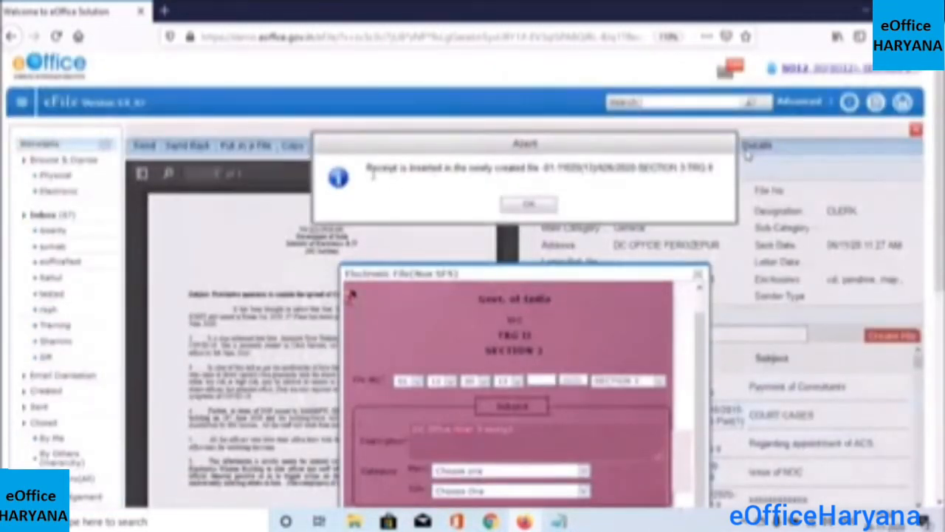
{"action": "left_click_drag", "start_coordinate": [367, 169], "coordinate": [470, 168]}
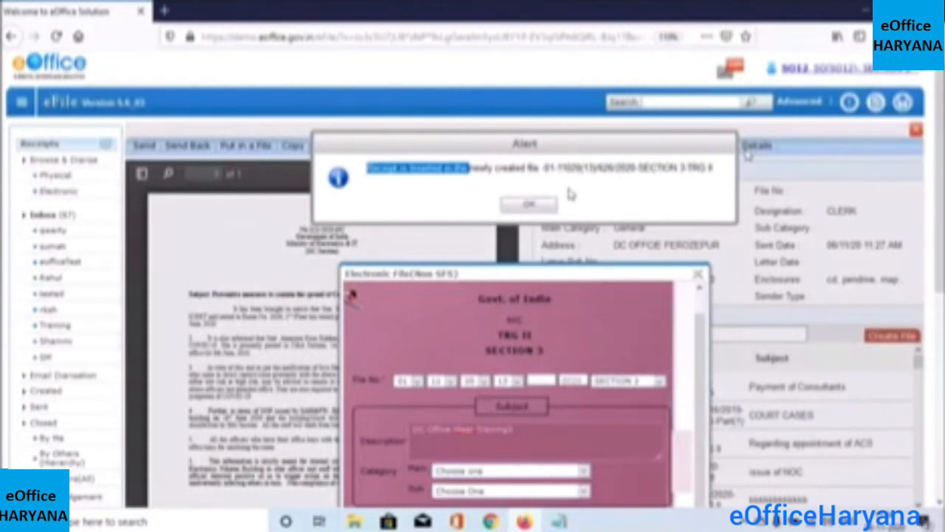
{"action": "left_click_drag", "start_coordinate": [544, 167], "coordinate": [640, 167]}
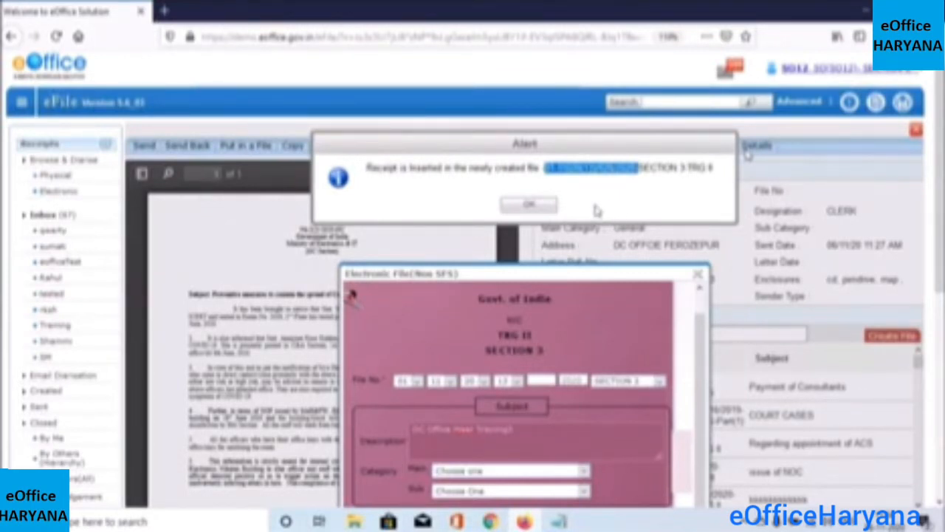
{"action": "left_click", "coordinate": [534, 209]}
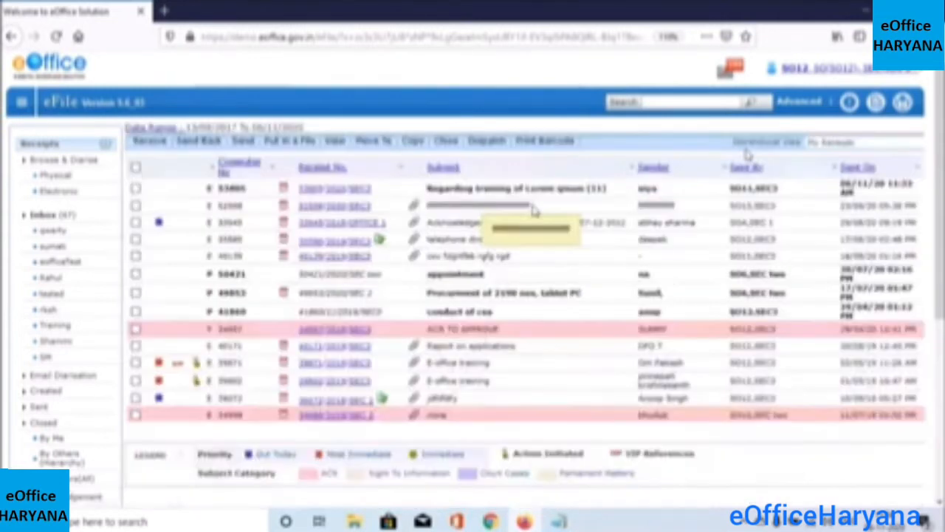
Collapse the Receipts section and try expanding Files in the navigation panel
{"action": "left_click", "coordinate": [105, 148]}
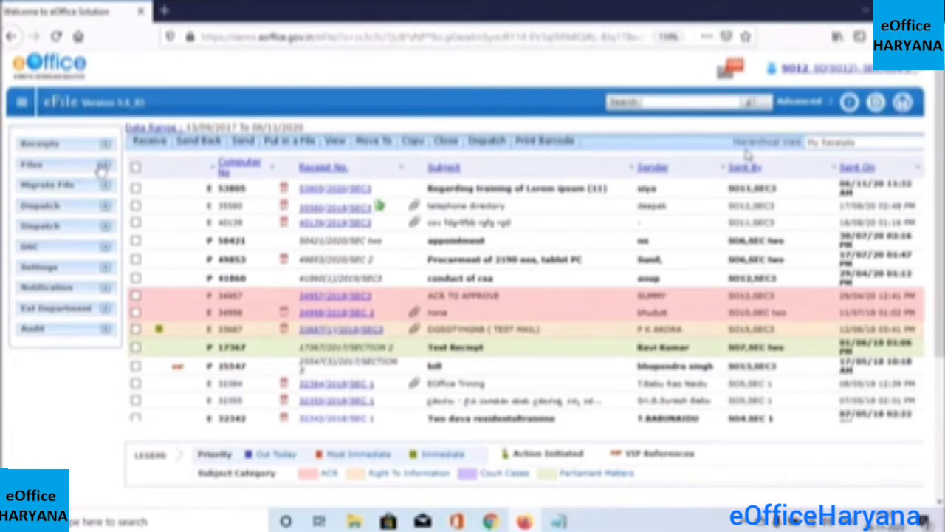
{"action": "left_click", "coordinate": [105, 170]}
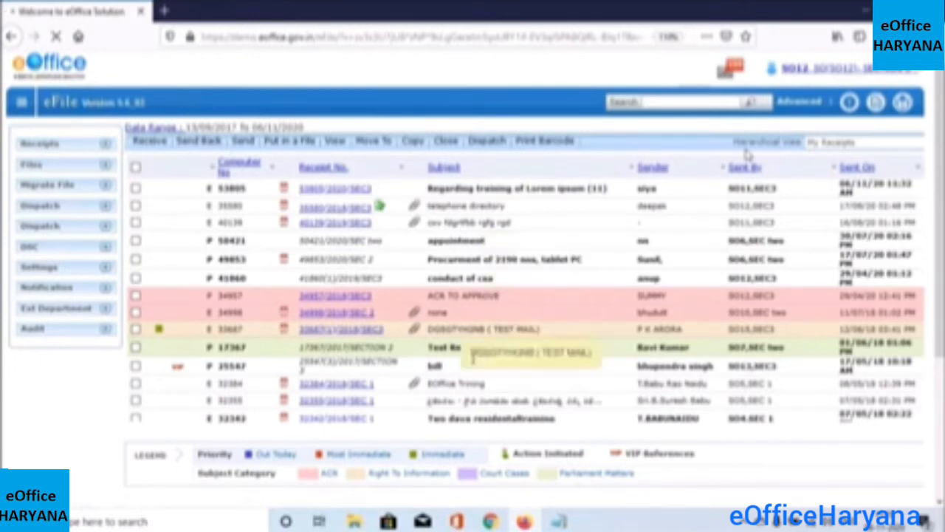
{"action": "left_click", "coordinate": [107, 169]}
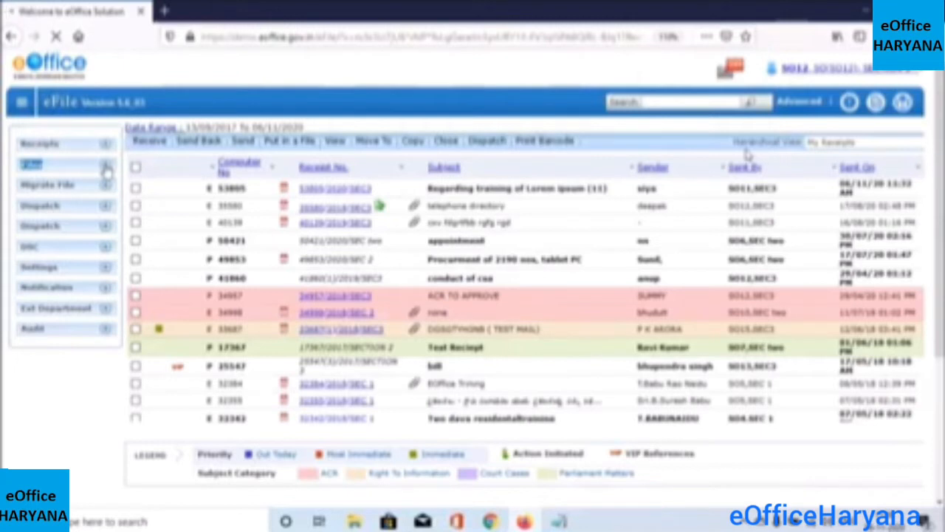
{"action": "left_click_drag", "start_coordinate": [107, 170], "coordinate": [108, 152]}
{"action": "left_click", "coordinate": [107, 149]}
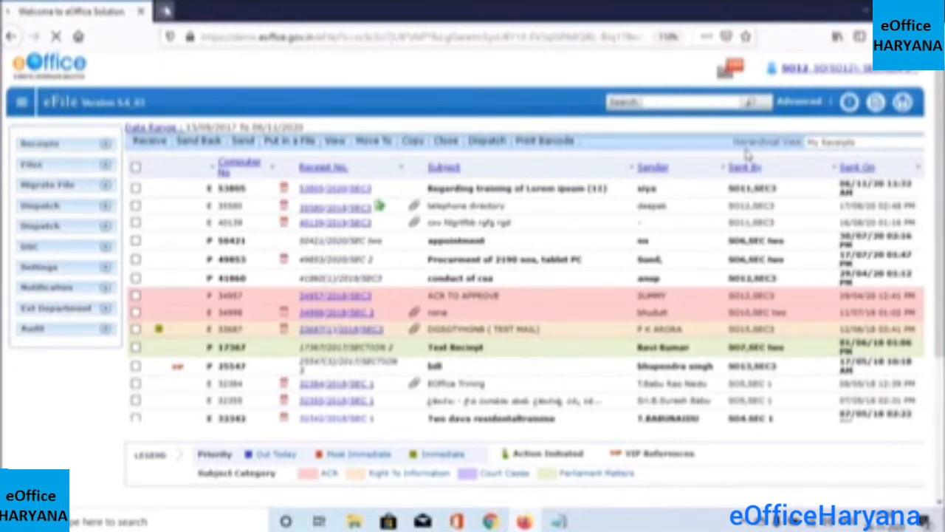
Load the eOffice demo site in a new browser tab
{"action": "key", "text": "ctrl+t"}
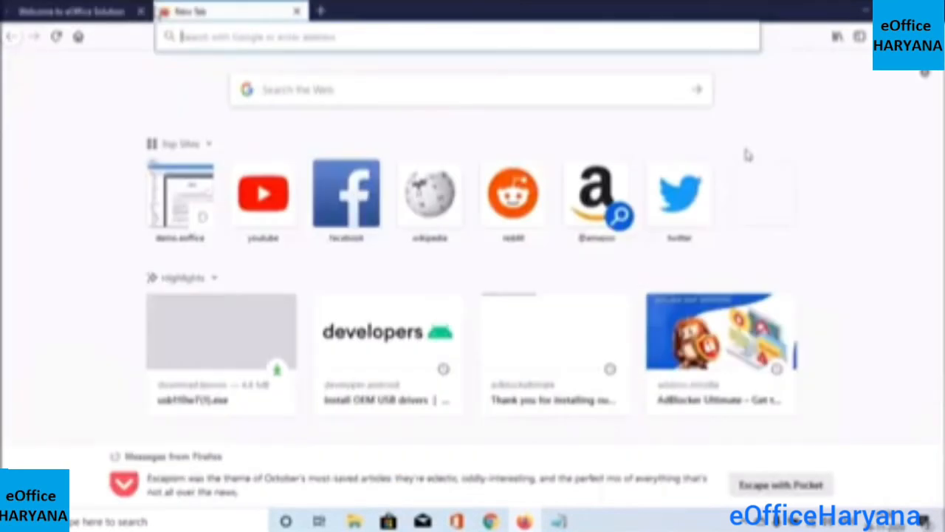
{"action": "left_click", "coordinate": [250, 37]}
{"action": "type", "text": "de"}
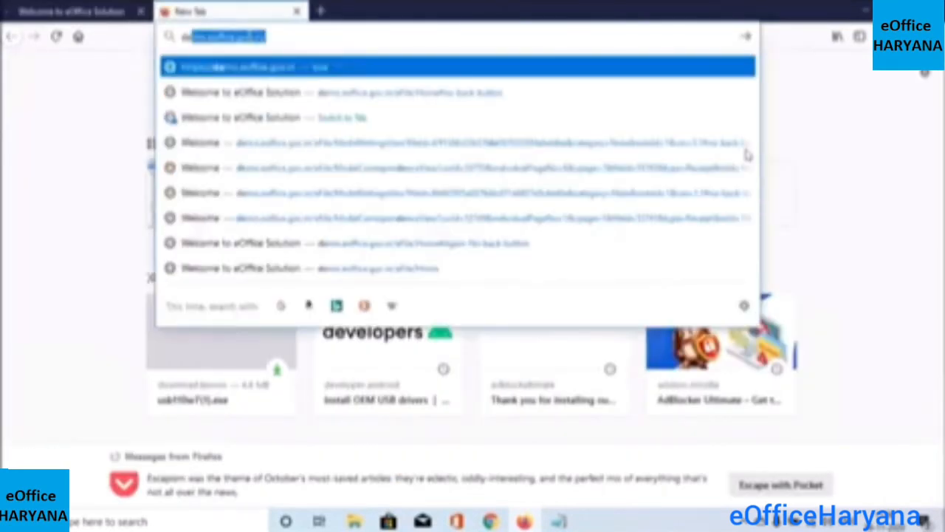
{"action": "key", "text": "Return"}
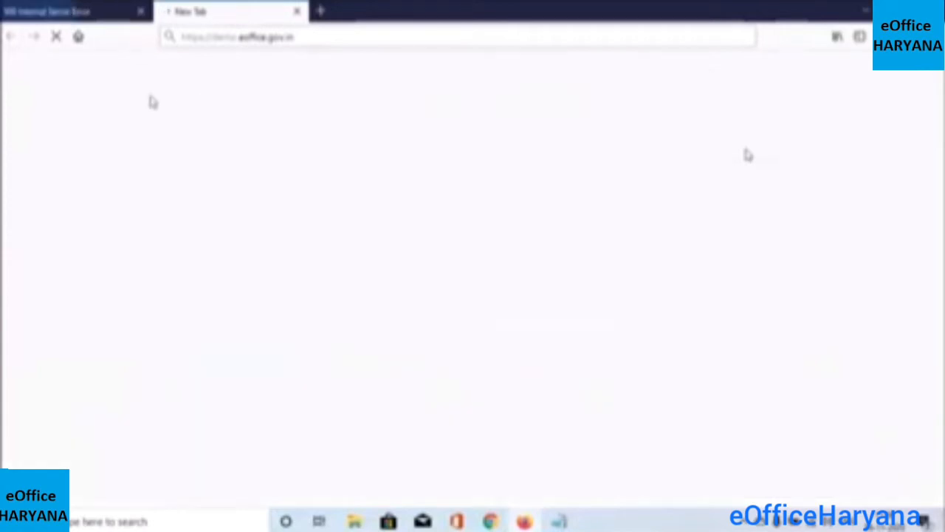
Close the server-error tab and launch the File Management System to reach the Files inbox
{"action": "left_click", "coordinate": [141, 11]}
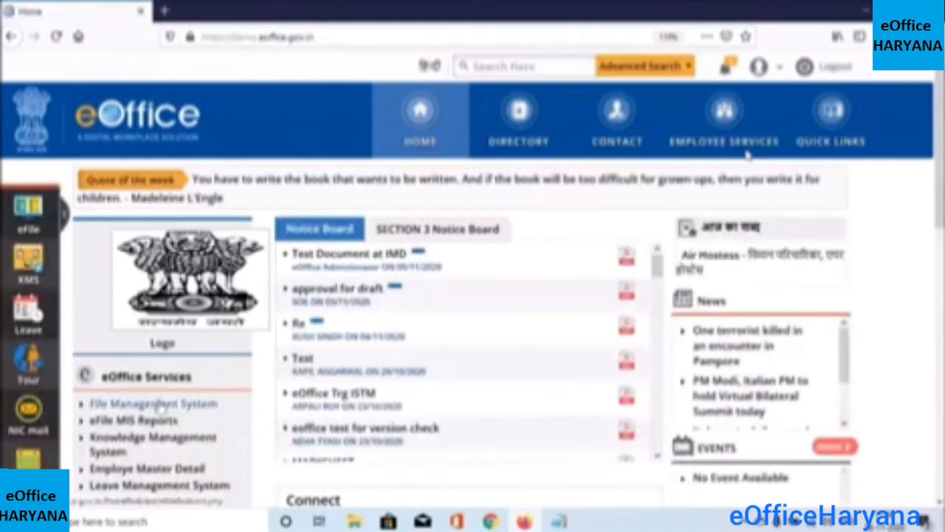
{"action": "left_click", "coordinate": [159, 404]}
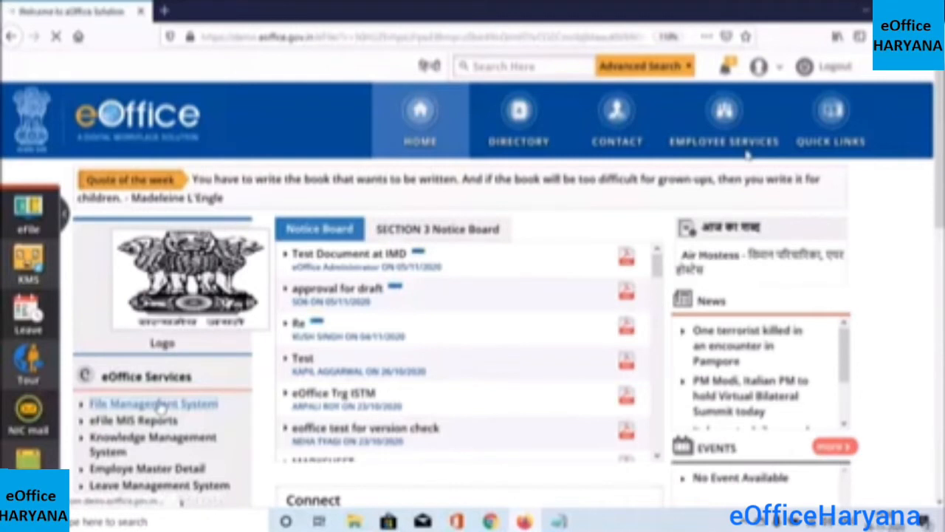
{"action": "left_click", "coordinate": [160, 406]}
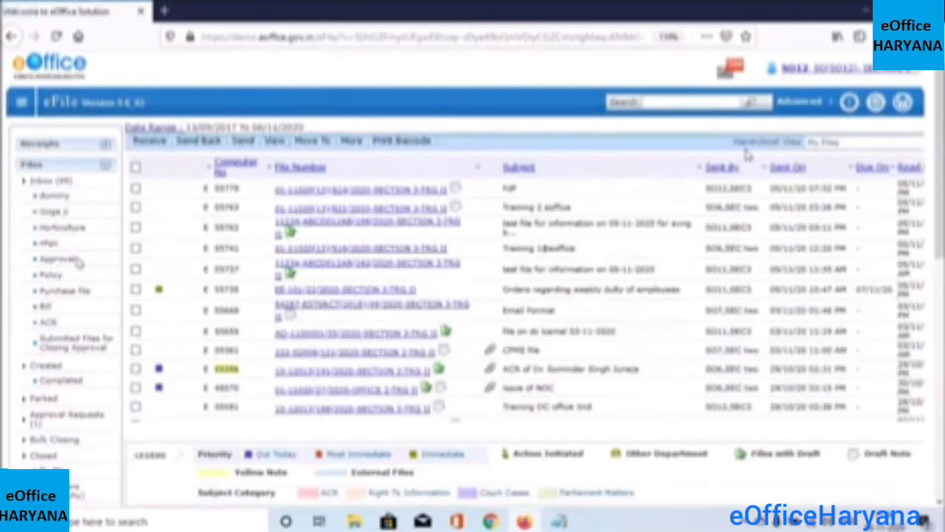
Open the new file 55789 'DC Office Hisar Training3' from Files > Created > Completed
{"action": "left_click", "coordinate": [57, 383]}
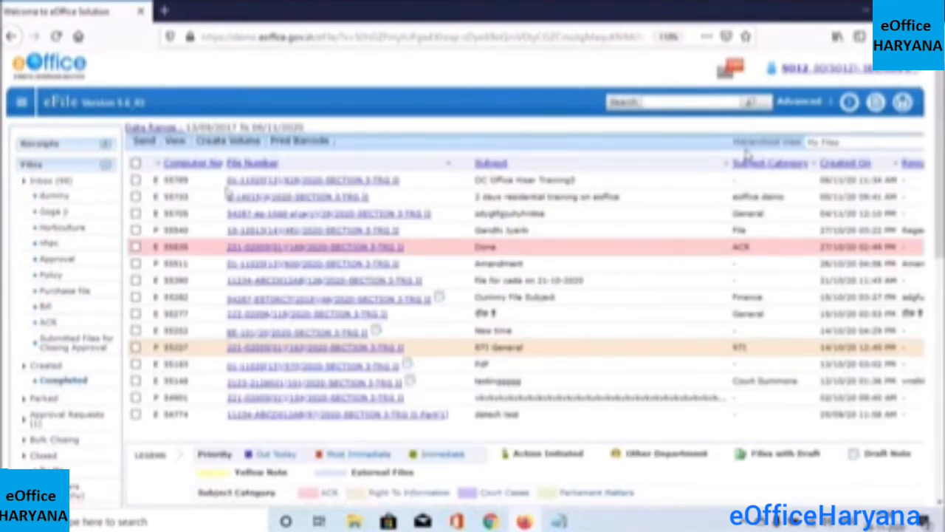
{"action": "left_click_drag", "start_coordinate": [195, 181], "coordinate": [164, 180]}
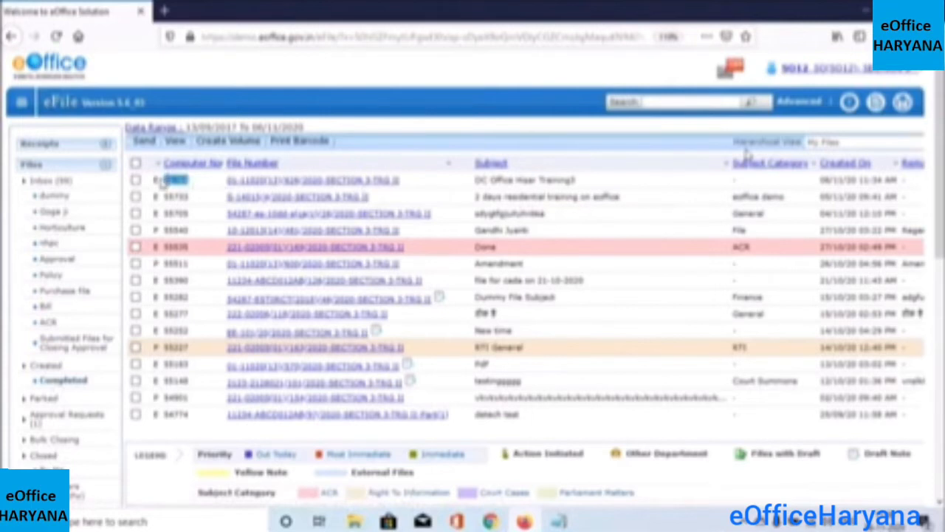
{"action": "left_click", "coordinate": [313, 181]}
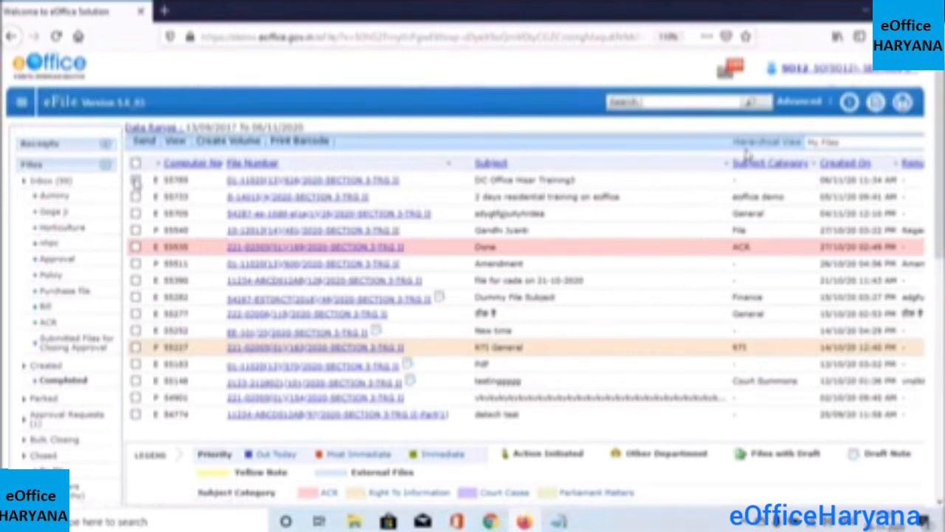
{"action": "left_click", "coordinate": [136, 181]}
{"action": "left_click", "coordinate": [260, 181]}
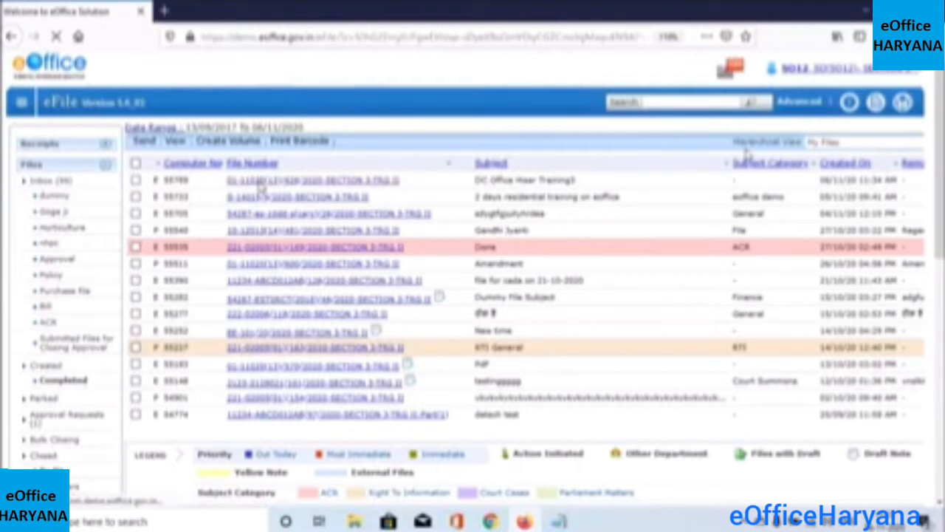
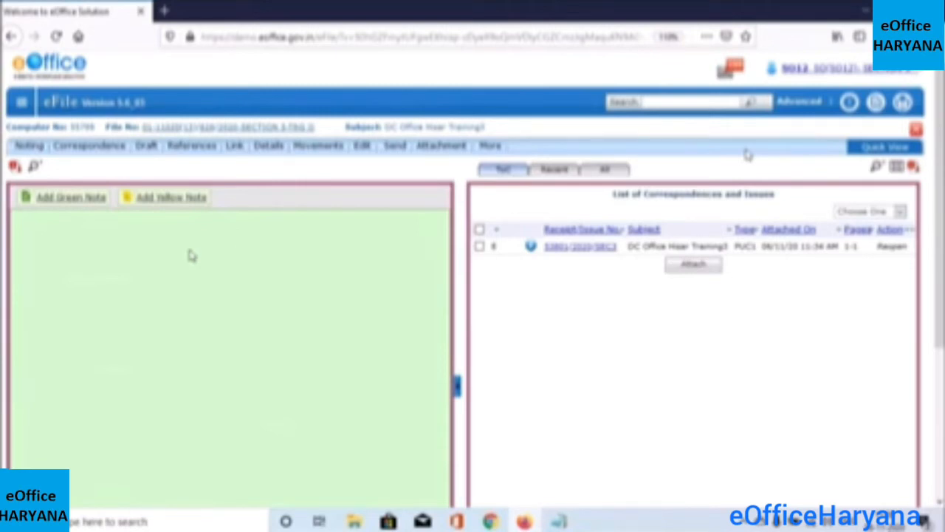
Answer No on the Multiple Session Alert and reopen the DC Office Hisar Training3 file from Completed
{"action": "left_click", "coordinate": [193, 203]}
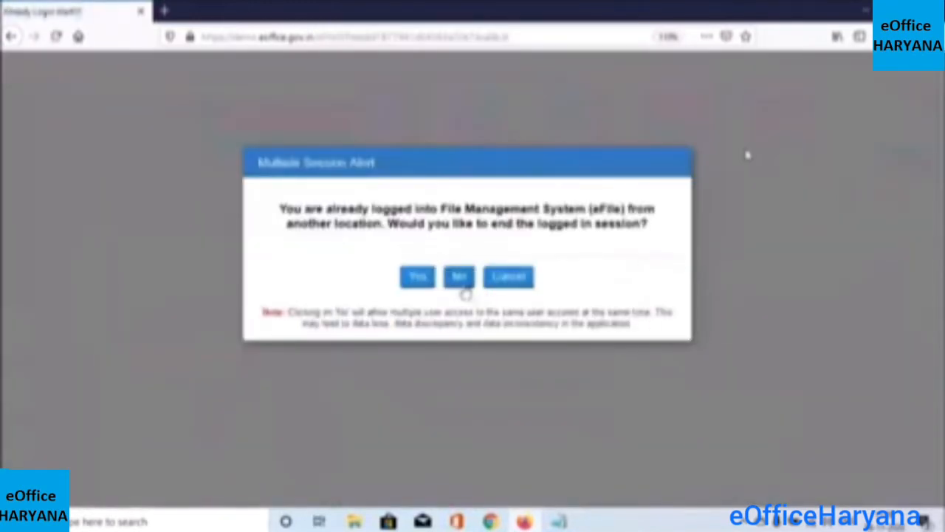
{"action": "left_click", "coordinate": [463, 286]}
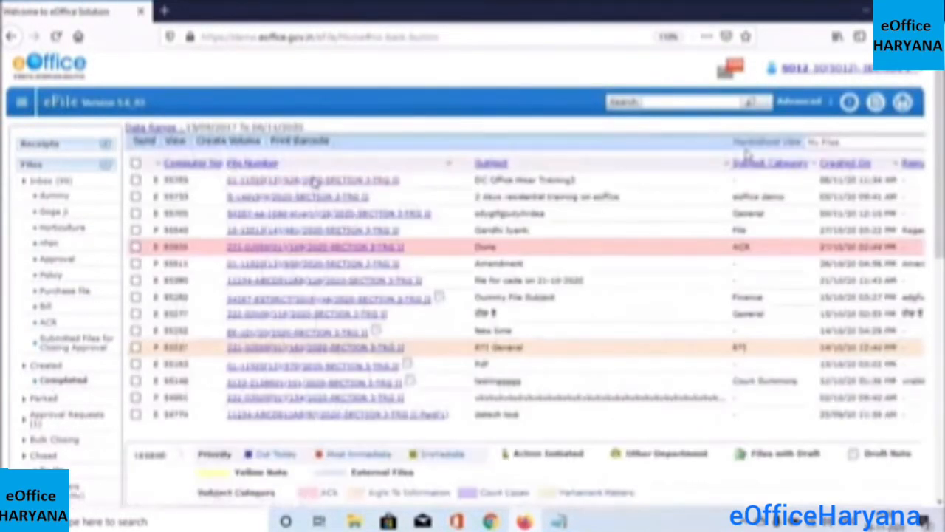
{"action": "left_click", "coordinate": [314, 182]}
Add a yellow note with a test line, then paste the COVID-19 letter paragraph below it
{"action": "left_click", "coordinate": [164, 202]}
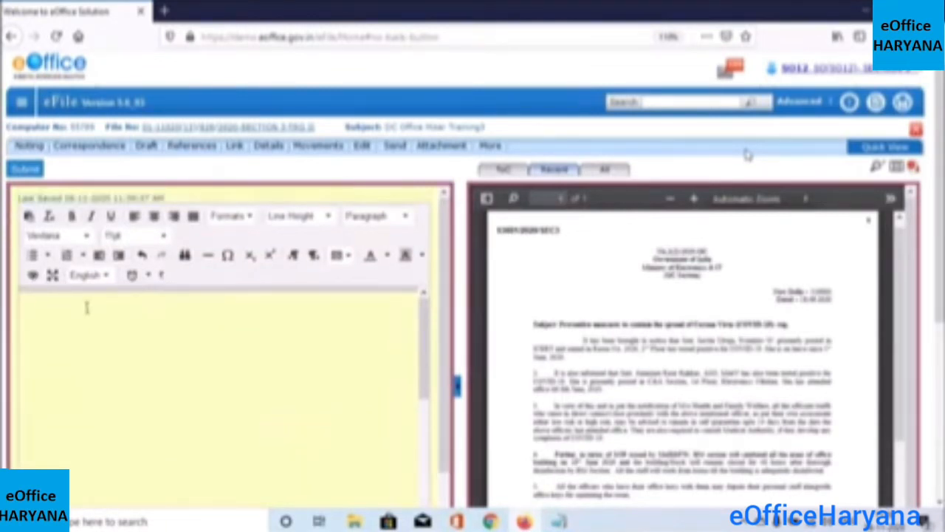
{"action": "type", "text": "dsfdsxfgcjcfcfgfgj"}
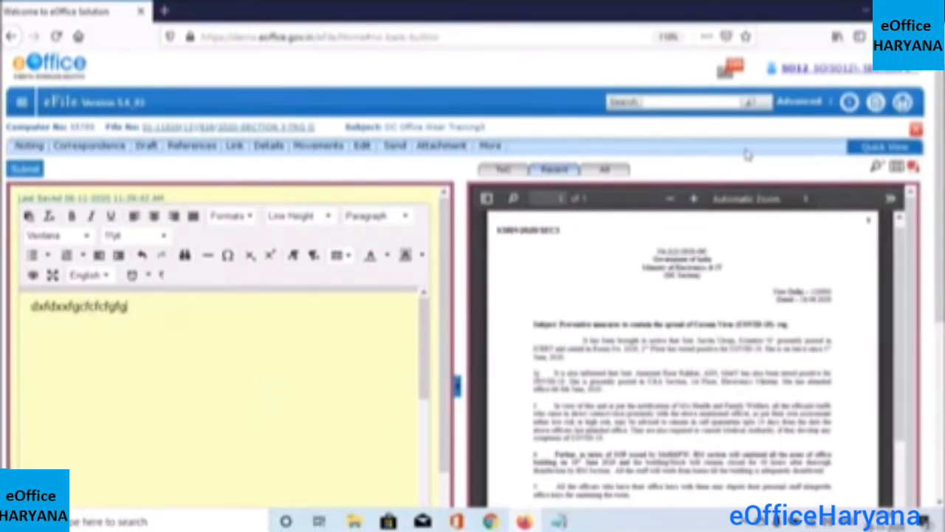
{"action": "left_click_drag", "start_coordinate": [559, 389], "coordinate": [630, 399]}
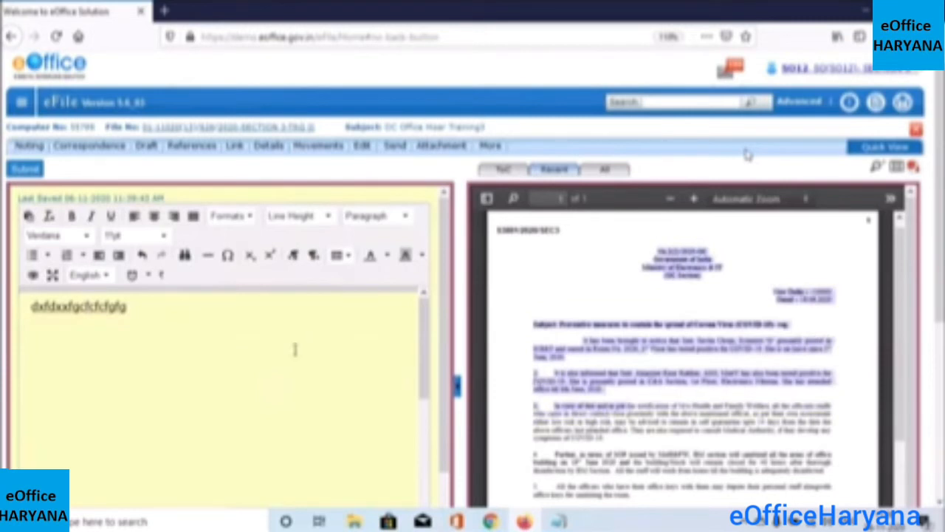
{"action": "left_click", "coordinate": [217, 329]}
{"action": "key", "text": "ctrl+v"}
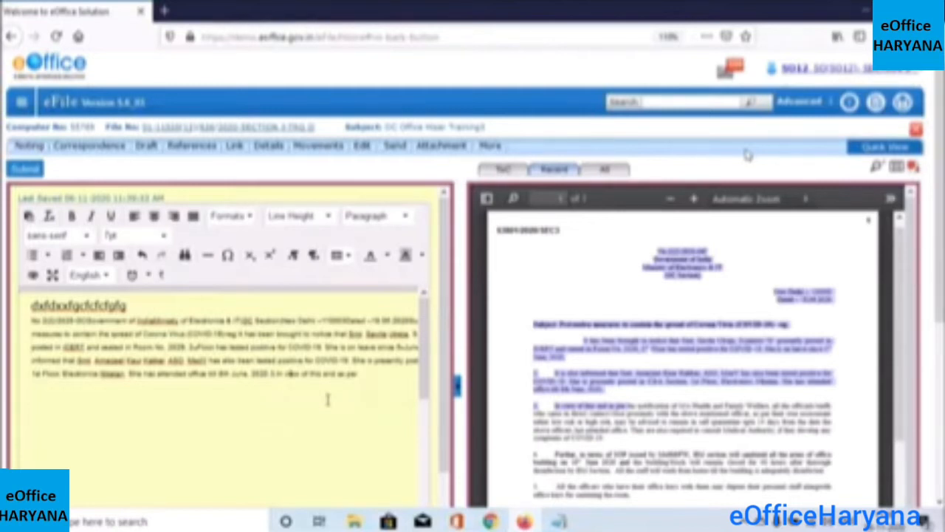
Switch the note's typing language to Hindi and type a short Hindi word on a new line
{"action": "left_click", "coordinate": [99, 275]}
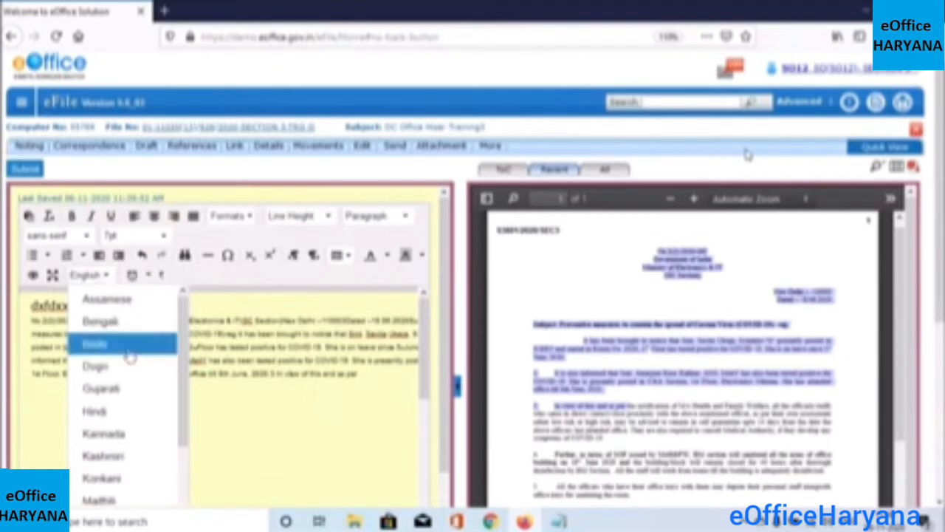
{"action": "left_click", "coordinate": [110, 413]}
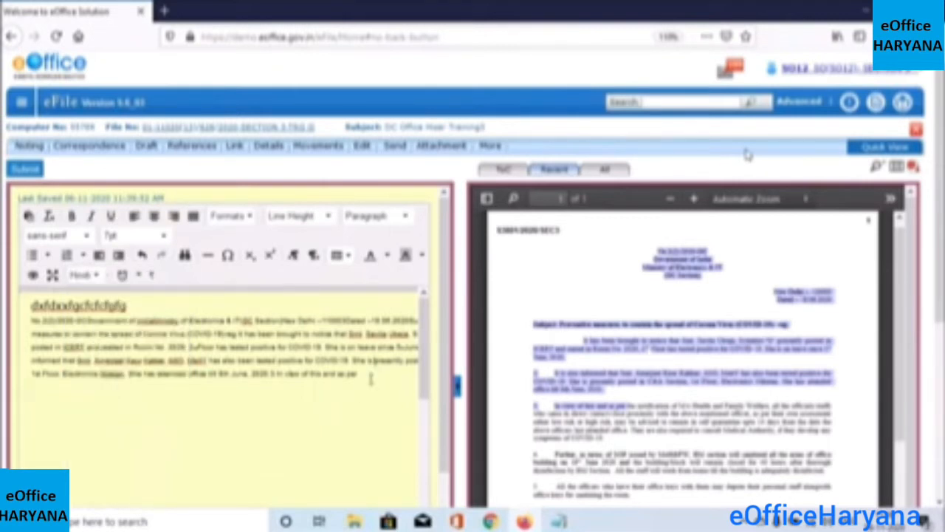
{"action": "key", "text": "Return"}
{"action": "type", "text": "Bofkj"}
In a new tab, search Google for 'sanrachna tool' and open the IGRSUP Sanrachna result
{"action": "left_click", "coordinate": [167, 11]}
{"action": "left_click", "coordinate": [298, 92]}
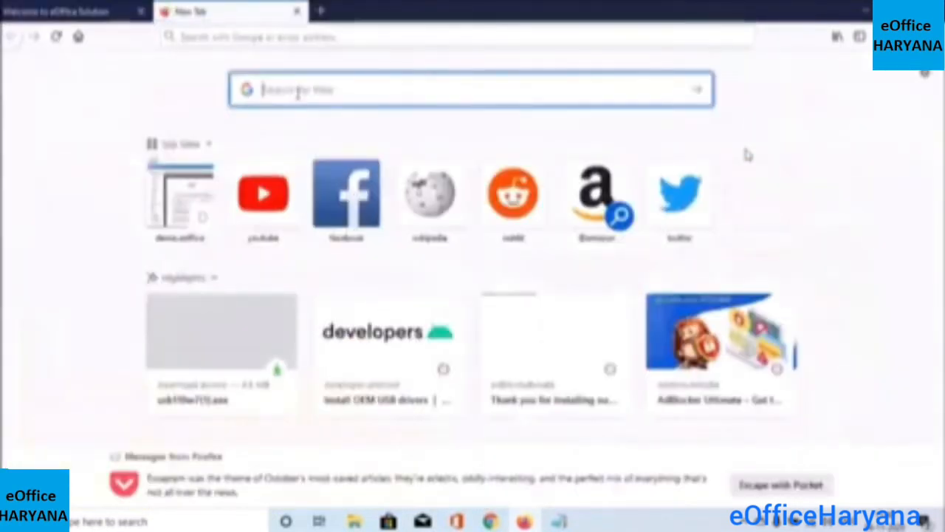
{"action": "type", "text": "tearch"}
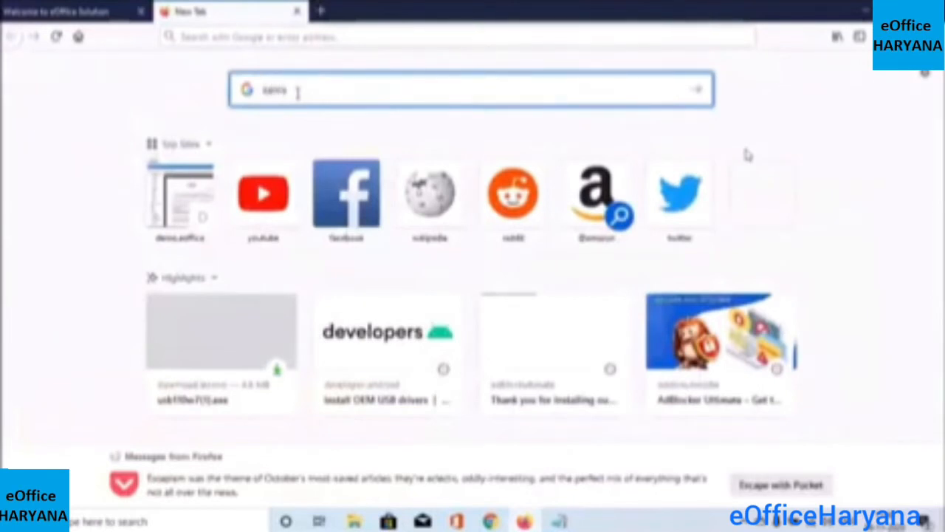
{"action": "type", "text": "ar tool"}
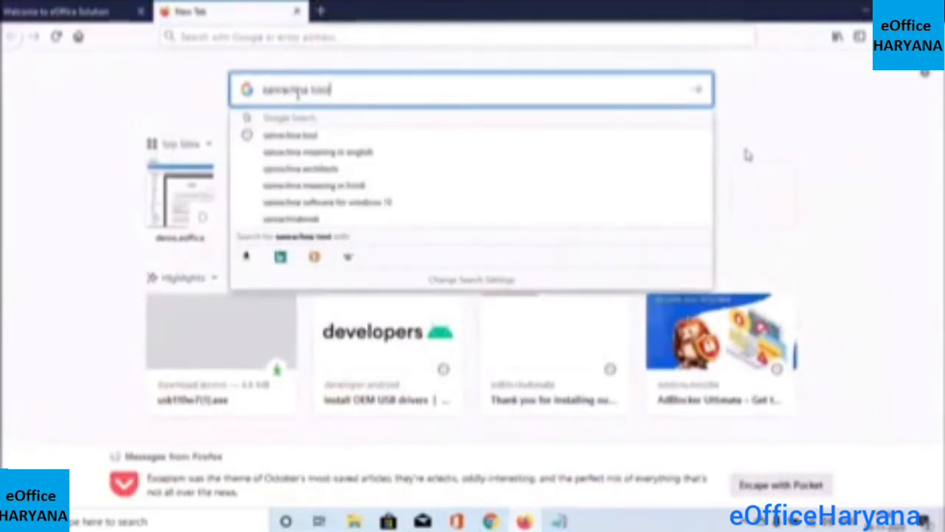
{"action": "key", "text": "Return"}
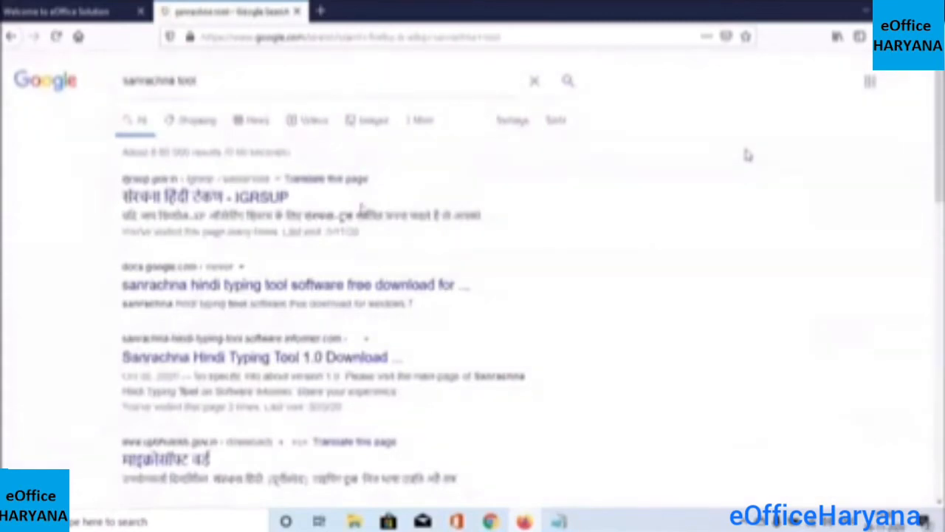
{"action": "left_click", "coordinate": [179, 210]}
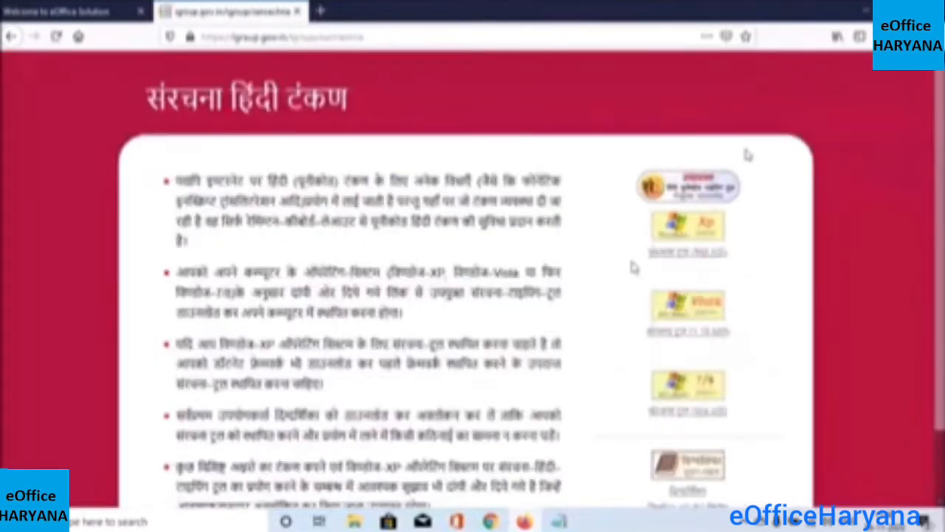
Look over the Sanrachna Hindi typing download page, then close its tab
{"action": "scroll", "coordinate": [747, 155], "scroll_direction": "down", "scroll_amount": 1}
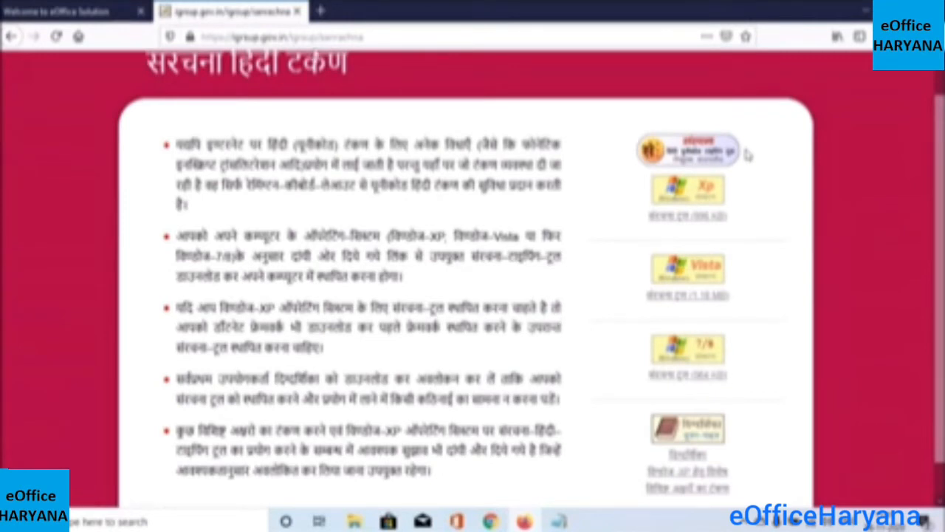
{"action": "left_click", "coordinate": [298, 12]}
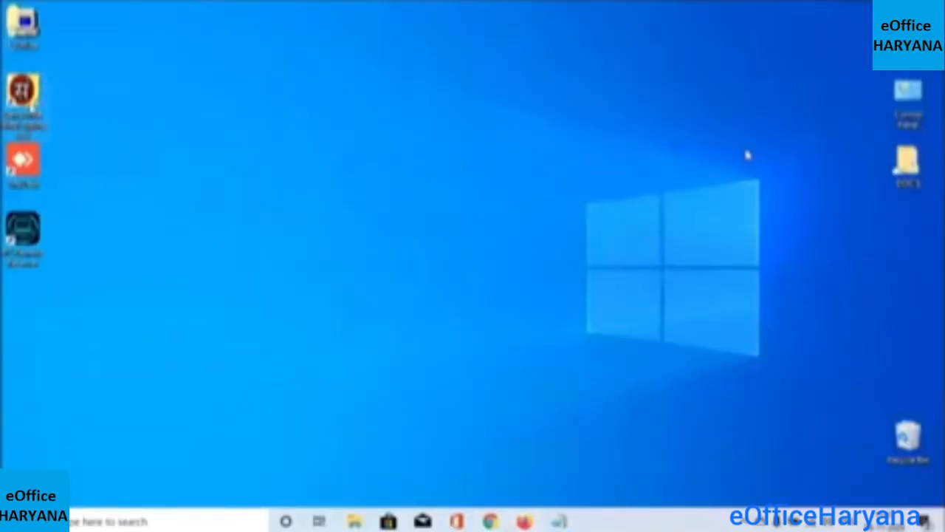
Launch the Sanrachna Hindi typing tool from its desktop shortcut, minimize it, and return to eOffice
{"action": "double_click", "coordinate": [31, 106]}
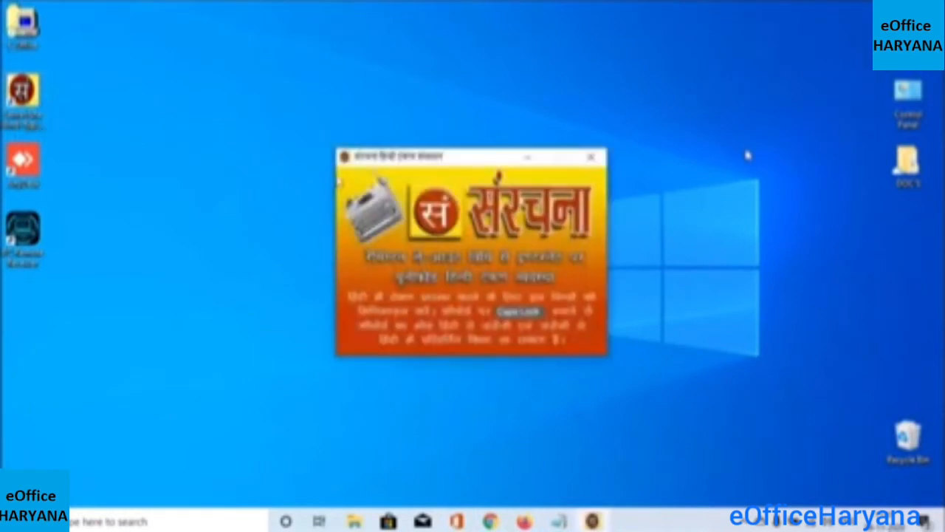
{"action": "left_click", "coordinate": [529, 158]}
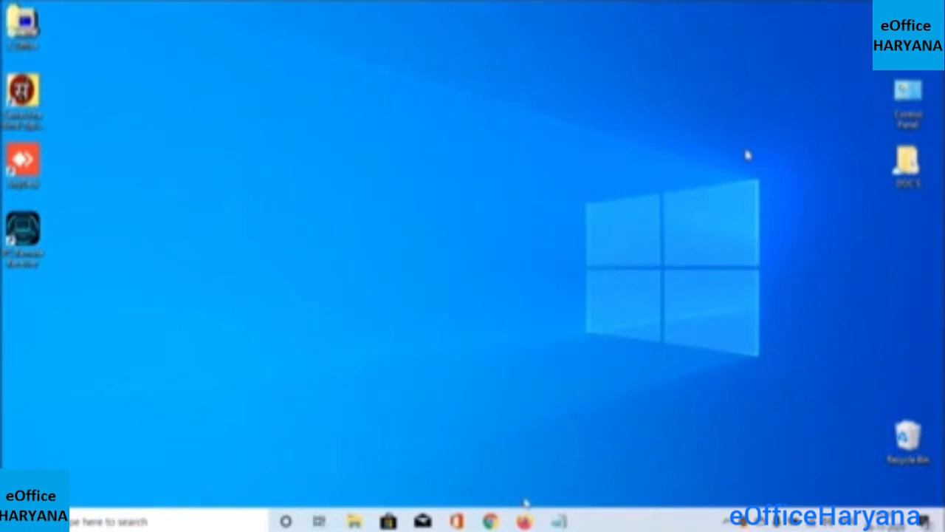
{"action": "mouse_move", "coordinate": [524, 521]}
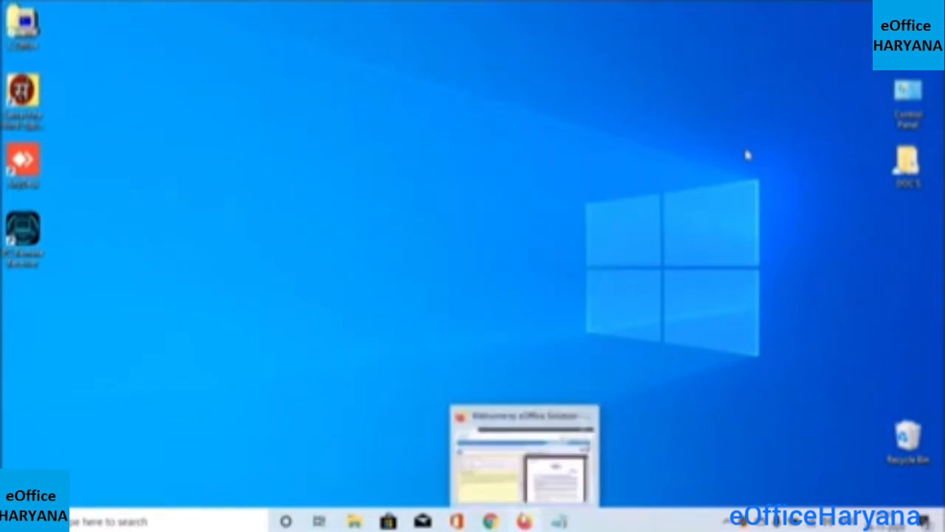
{"action": "left_click", "coordinate": [495, 489]}
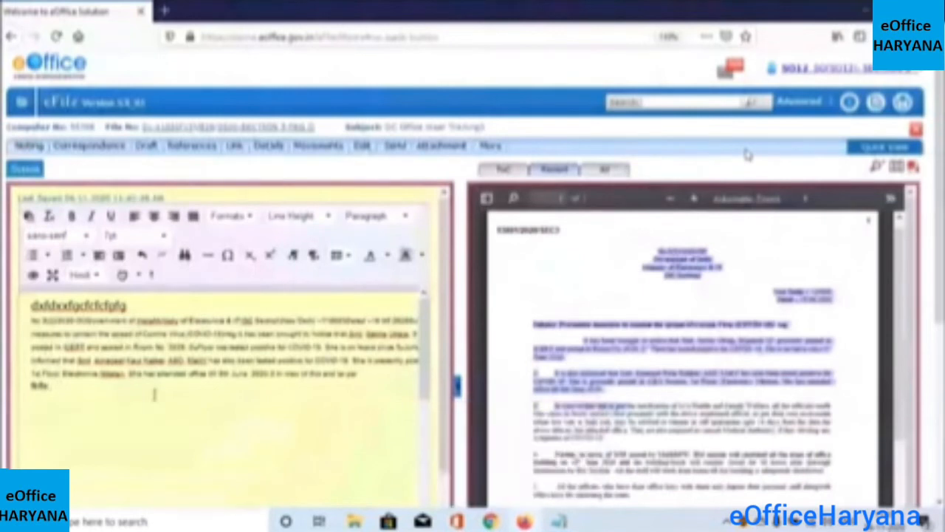
{"action": "type", "text": "support"}
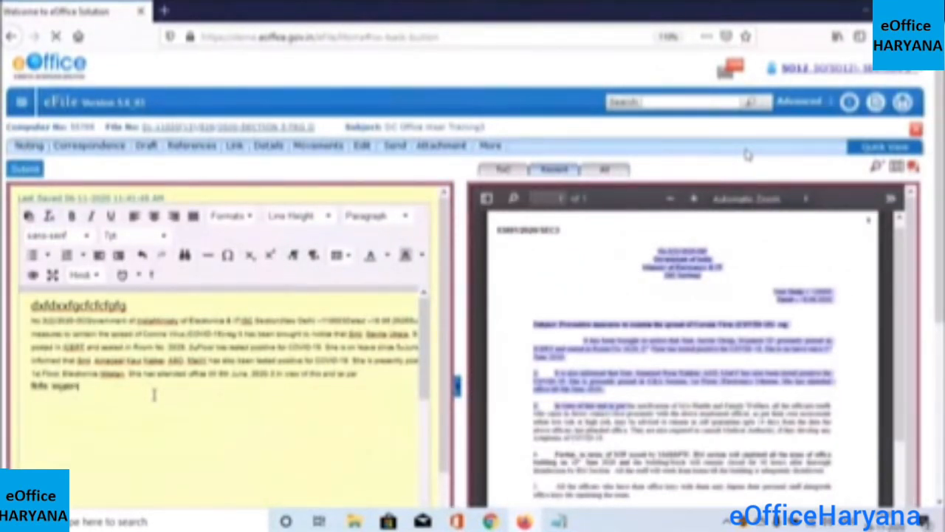
{"action": "key", "text": "BackSpace"}
{"action": "key", "text": "BackSpace"}
{"action": "key", "text": "BackSpace"}
{"action": "key", "text": "BackSpace"}
{"action": "key", "text": "BackSpace"}
{"action": "key", "text": "BackSpace"}
{"action": "key", "text": "BackSpace"}
{"action": "key", "text": "BackSpace"}
{"action": "type", "text": "सहुदही डारारारासुहर"}
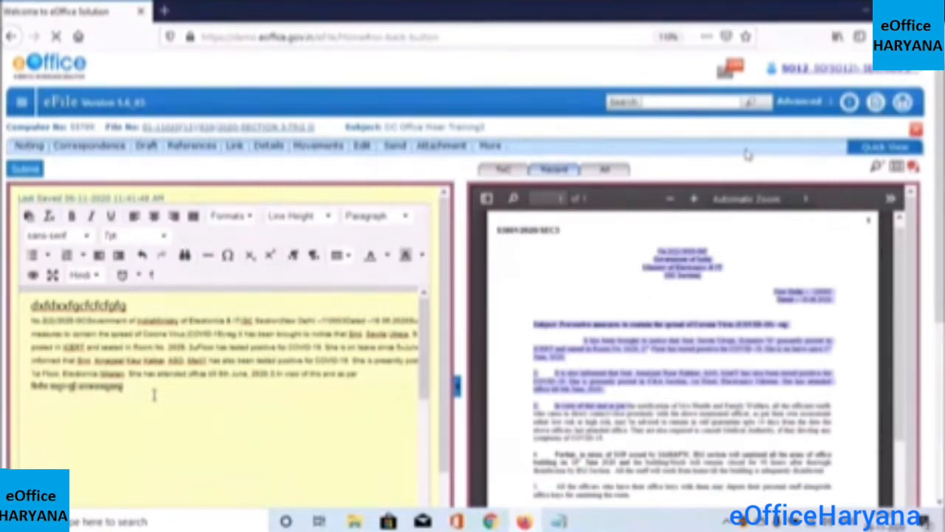
{"action": "key", "text": "BackSpace"}
{"action": "key", "text": "BackSpace"}
{"action": "key", "text": "BackSpace"}
{"action": "key", "text": "BackSpace"}
{"action": "key", "text": "BackSpace"}
{"action": "key", "text": "BackSpace"}
{"action": "key", "text": "BackSpace"}
{"action": "key", "text": "BackSpace"}
{"action": "key", "text": "BackSpace"}
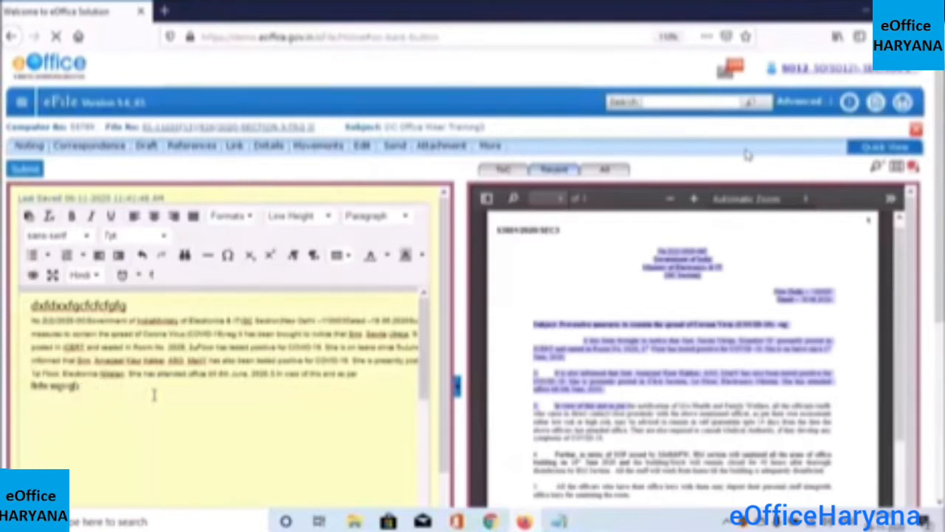
{"action": "key", "text": "BackSpace"}
{"action": "key", "text": "BackSpace"}
{"action": "key", "text": "BackSpace"}
{"action": "key", "text": "BackSpace"}
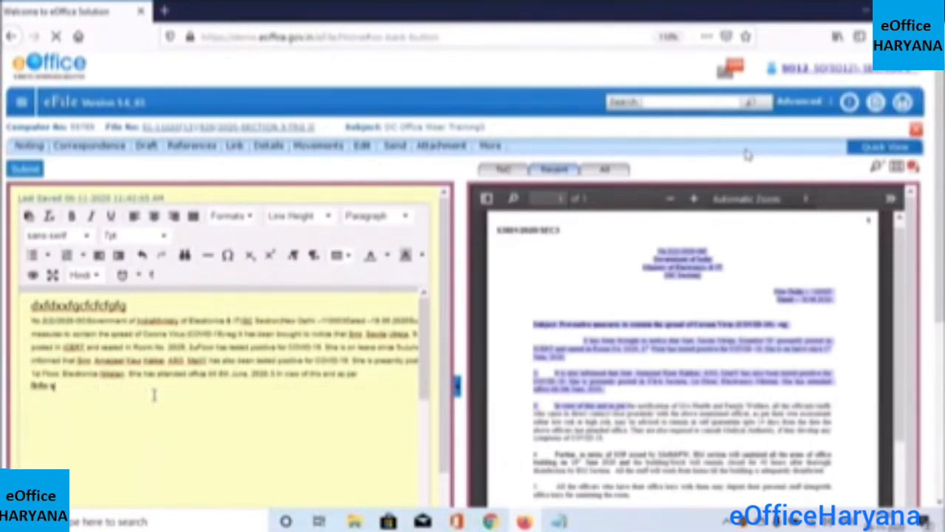
{"action": "key", "text": "BackSpace"}
{"action": "key", "text": "BackSpace"}
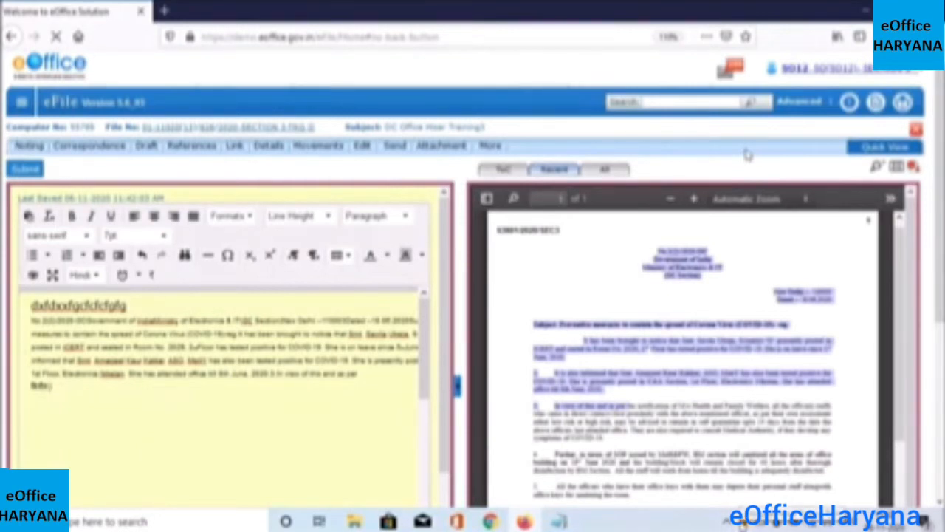
Exit the Sanrachna typing tool from its tray icon, then open the file's Send menu
{"action": "right_click", "coordinate": [743, 523]}
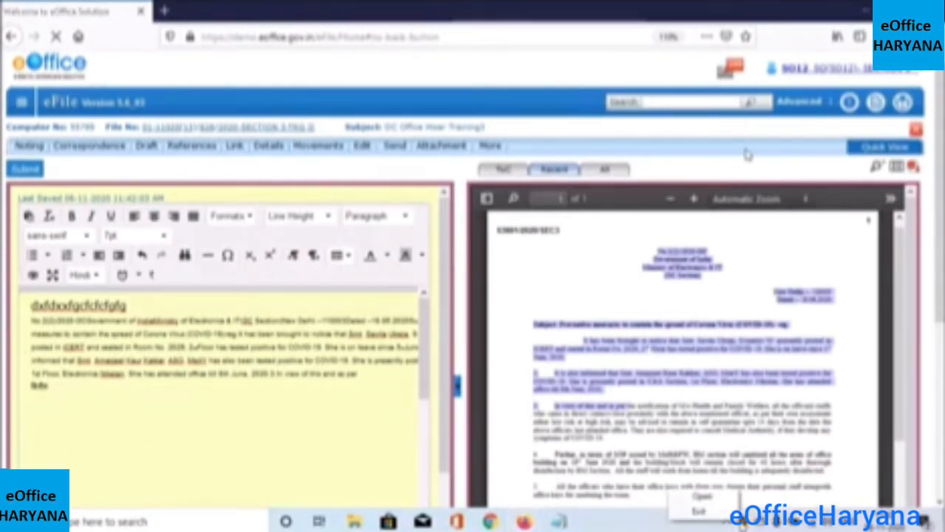
{"action": "left_click", "coordinate": [718, 517]}
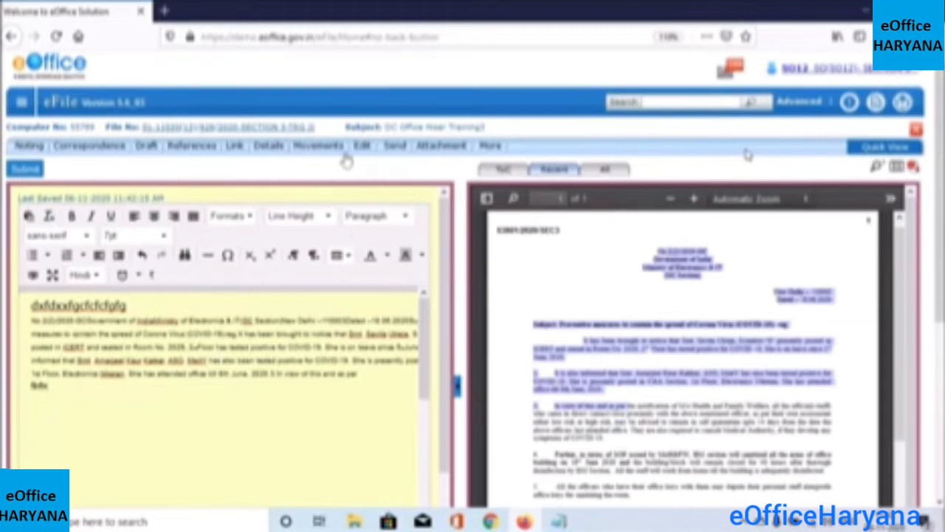
{"action": "left_click", "coordinate": [400, 153]}
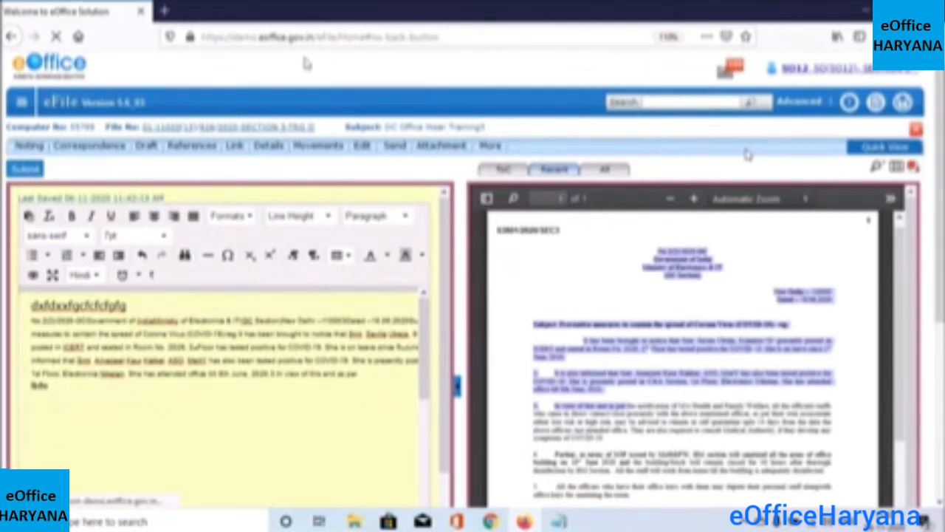
Re-enter the File Management System, skipping the warnings, and reopen DC Office Hisar Training3 from Completed
{"action": "right_click", "coordinate": [482, 33]}
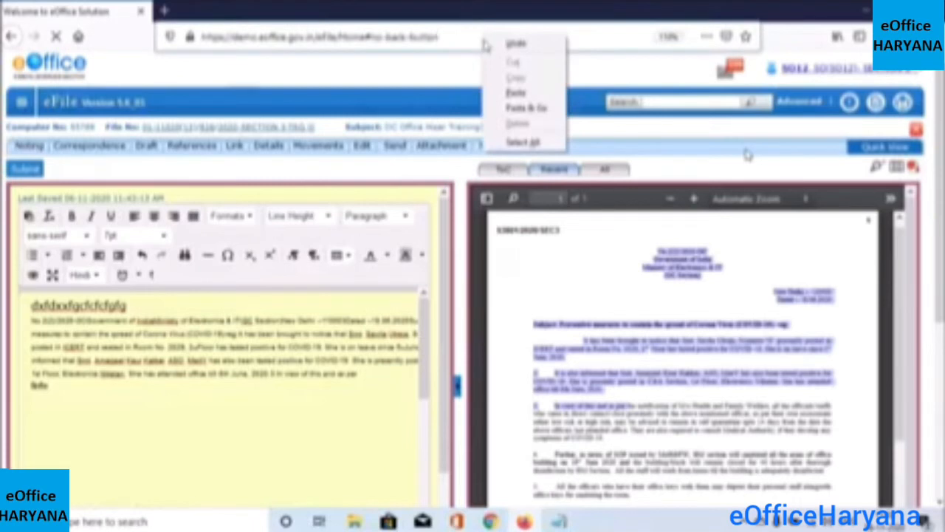
{"action": "left_click", "coordinate": [440, 74]}
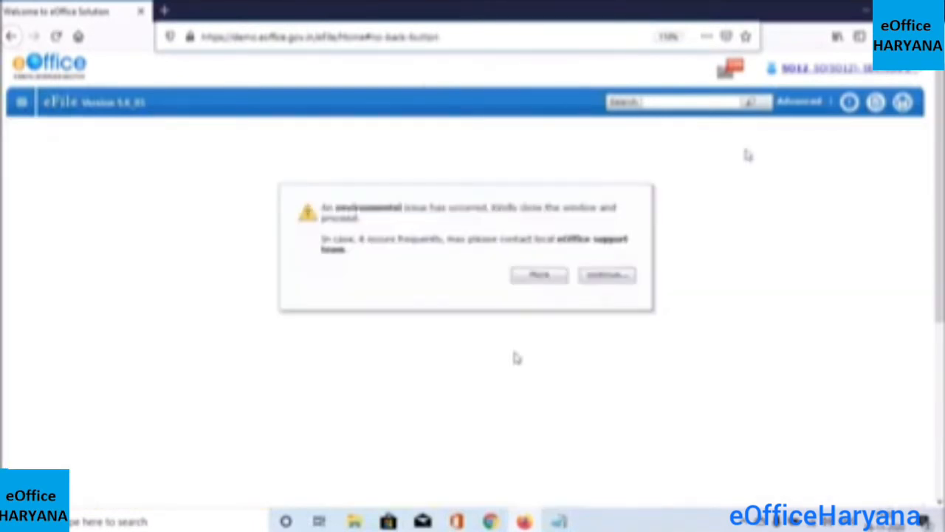
{"action": "left_click", "coordinate": [607, 278]}
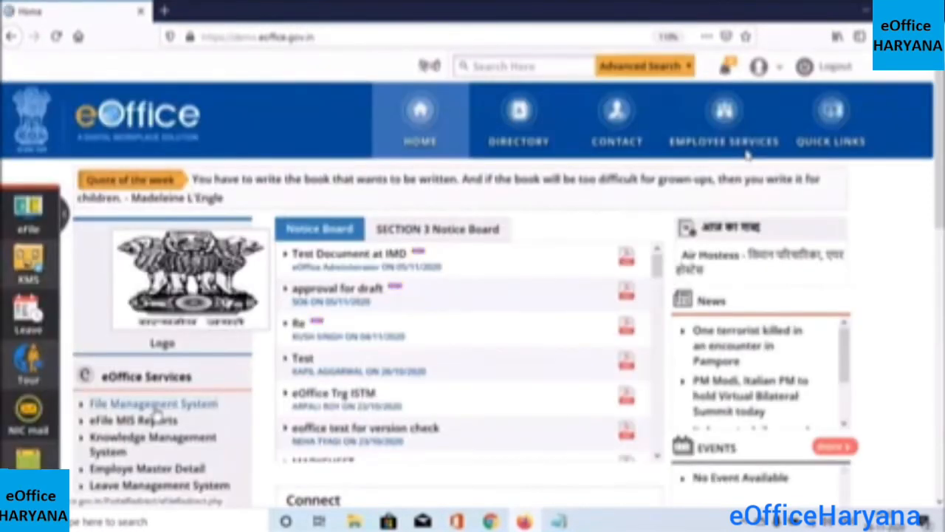
{"action": "left_click", "coordinate": [157, 410]}
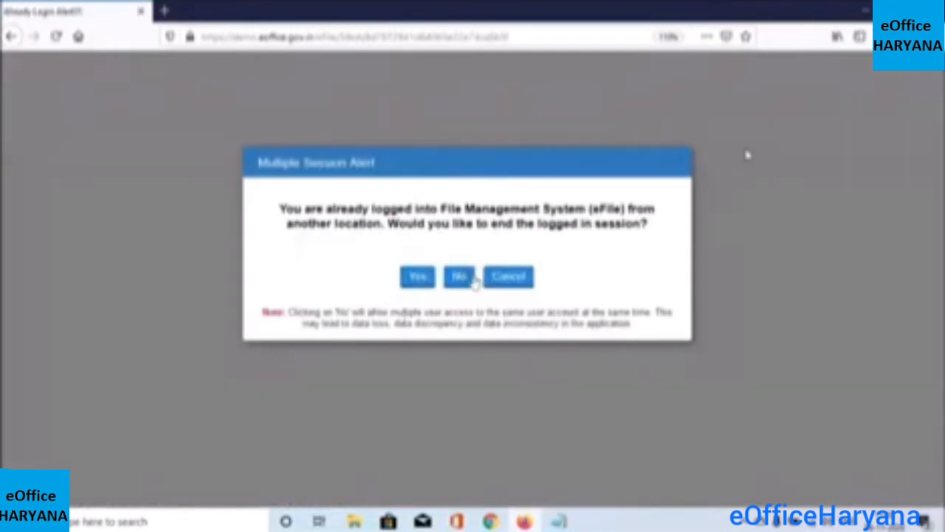
{"action": "left_click", "coordinate": [458, 278]}
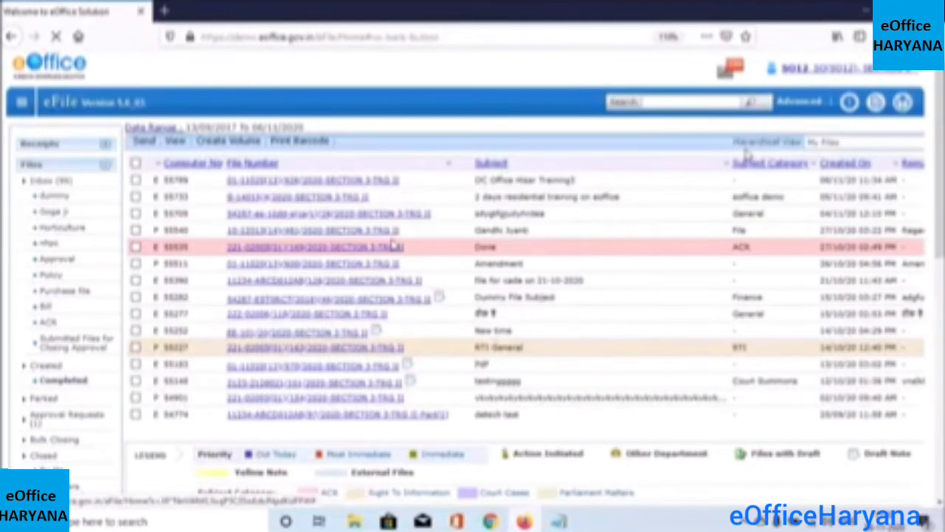
{"action": "left_click", "coordinate": [323, 181]}
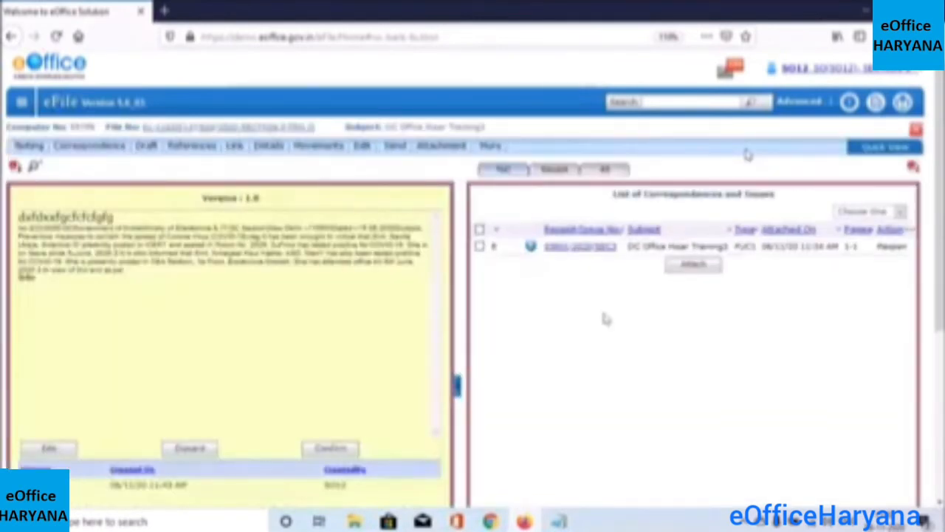
{"action": "scroll", "coordinate": [480, 313], "scroll_direction": "down", "scroll_amount": 1}
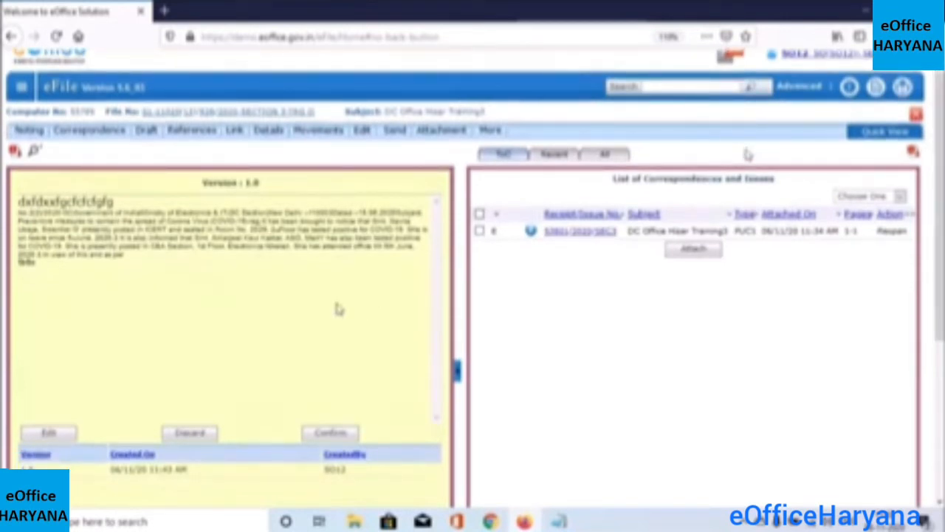
Send the DC Office Hisar Training3 file to SO11 of Section 3, found by typing 'so1'
{"action": "left_click", "coordinate": [395, 133]}
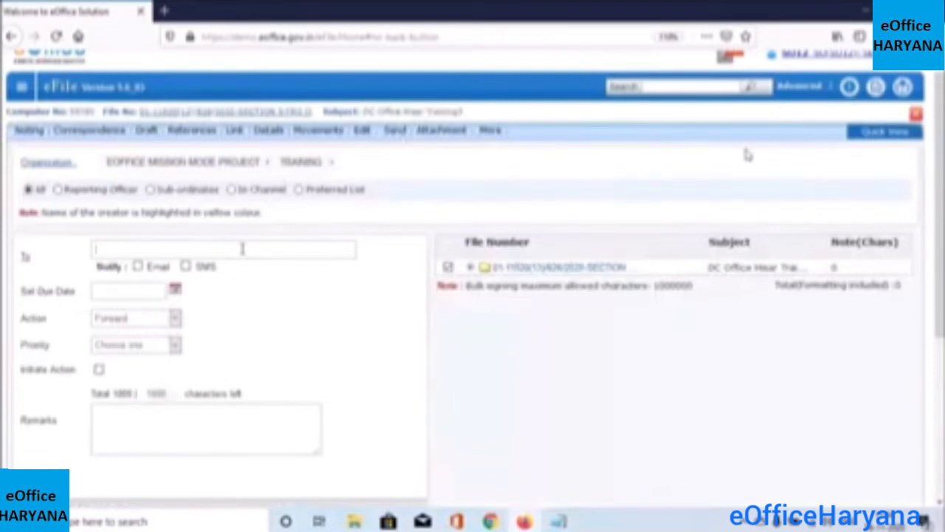
{"action": "type", "text": "so1"}
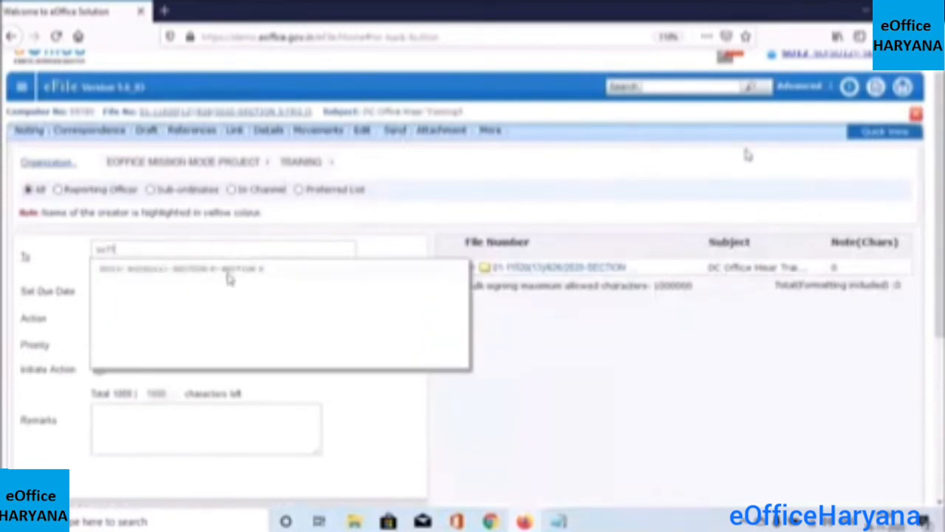
{"action": "left_click", "coordinate": [228, 274]}
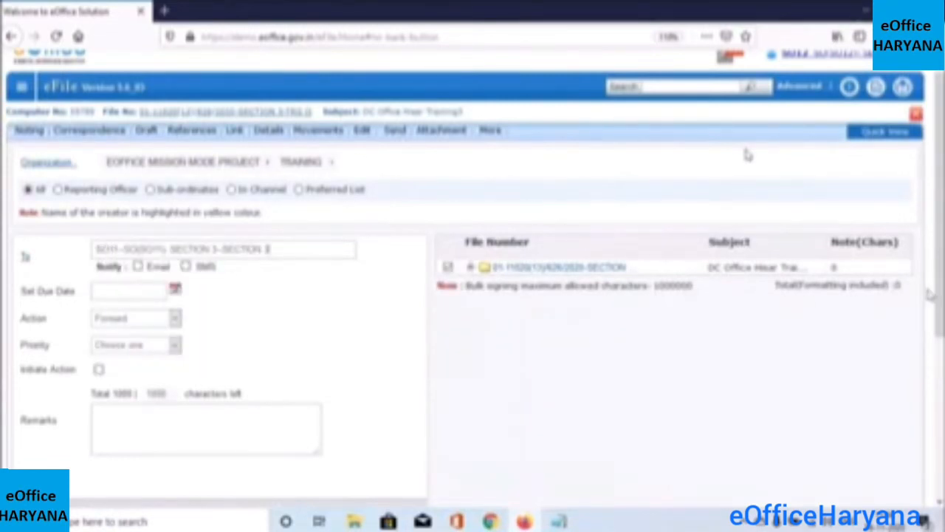
{"action": "scroll", "coordinate": [748, 154], "scroll_direction": "down", "scroll_amount": 1}
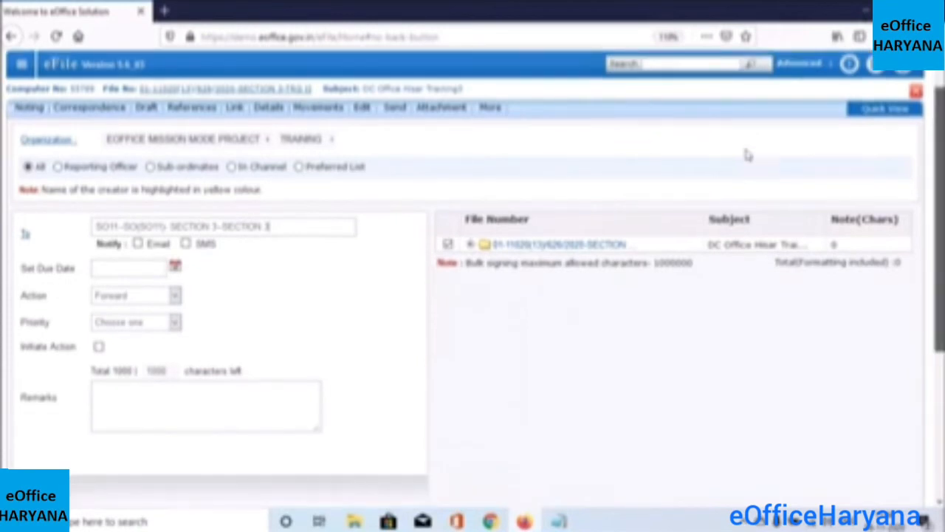
{"action": "scroll", "coordinate": [747, 153], "scroll_direction": "down", "scroll_amount": 2}
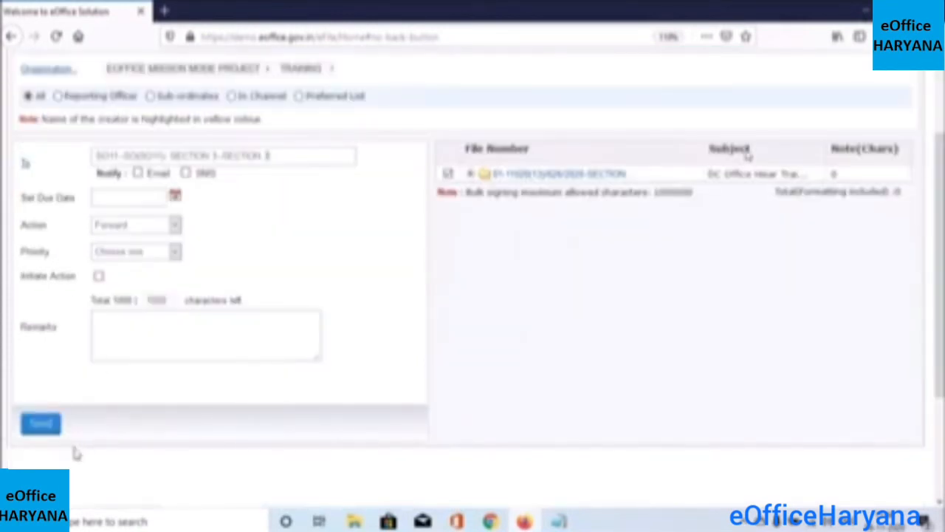
{"action": "left_click", "coordinate": [51, 426]}
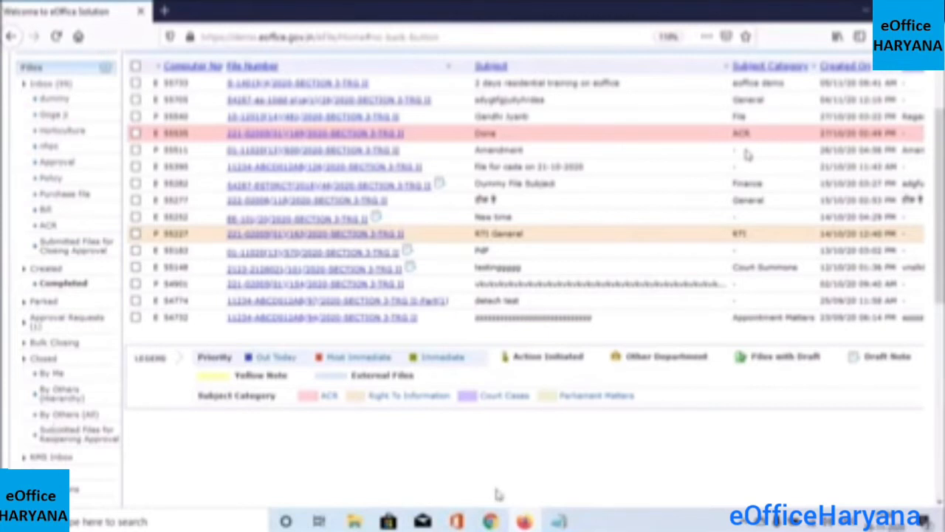
Switch to the second user's eOffice session in Chrome and zoom the page in
{"action": "mouse_move", "coordinate": [492, 521]}
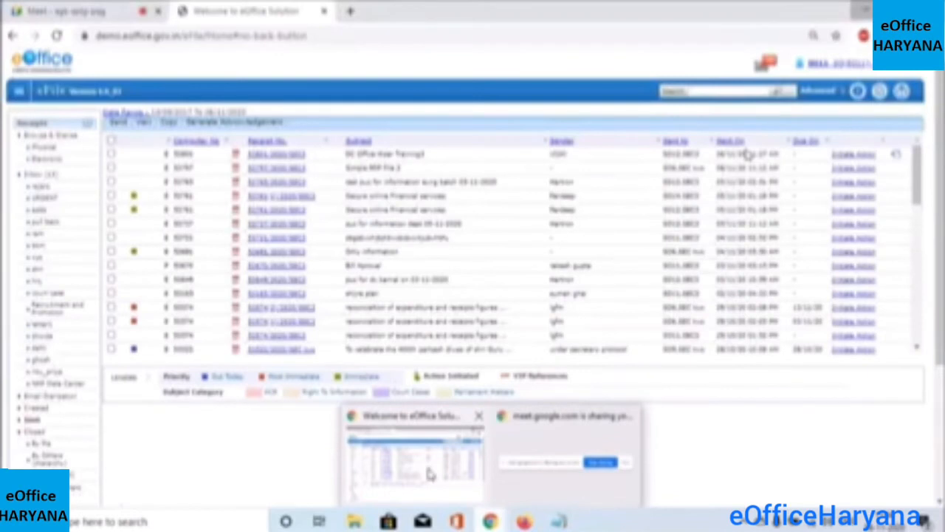
{"action": "left_click", "coordinate": [430, 475]}
{"action": "key", "text": "ctrl+plus"}
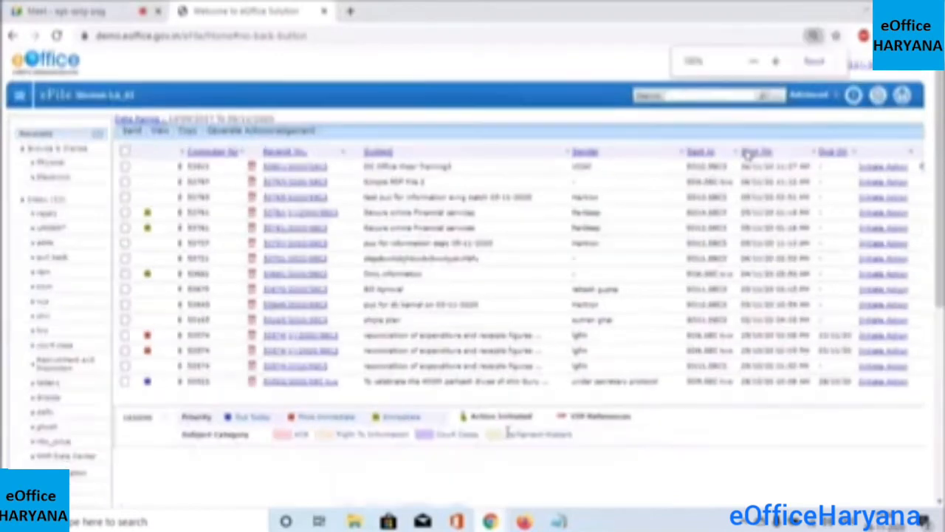
Enlarge the page, switch the sidebar from Receipts to Files, and open DC Office Hisar Training3 from Inbox
{"action": "key", "text": "ctrl+plus"}
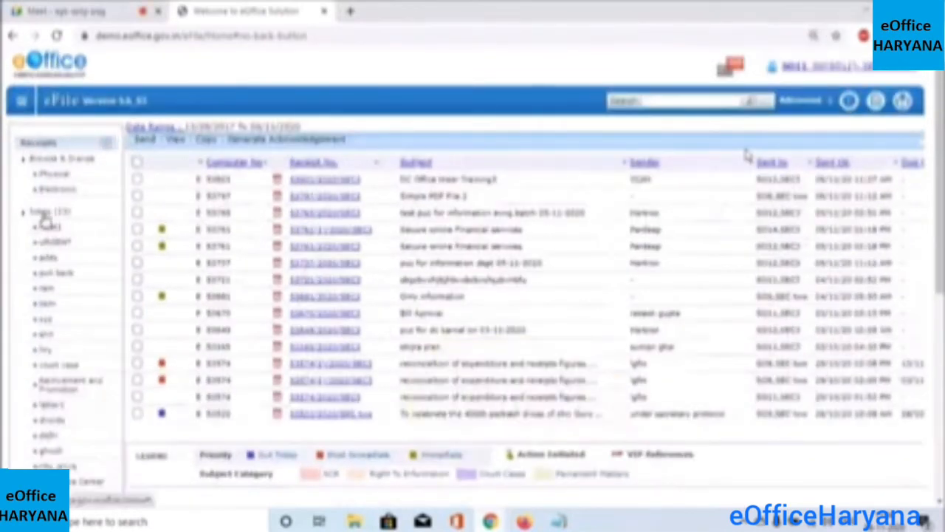
{"action": "left_click", "coordinate": [106, 148]}
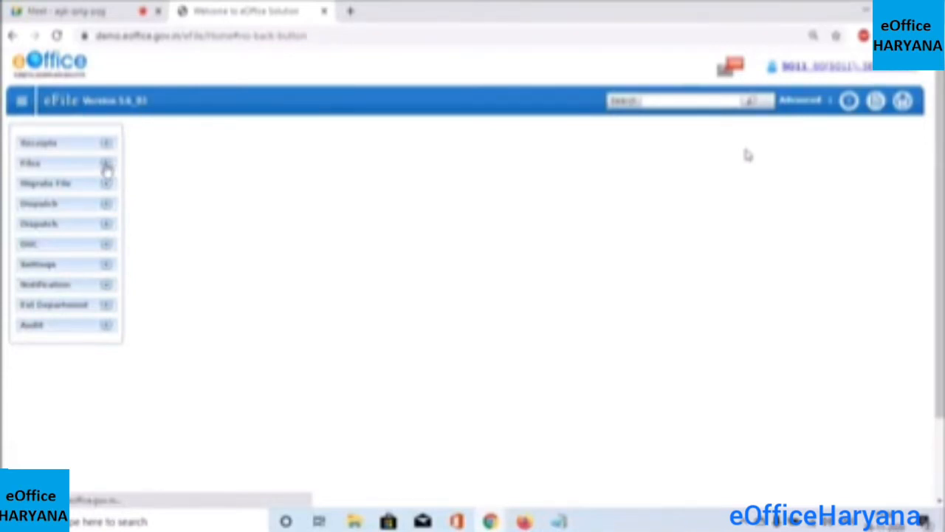
{"action": "double_click", "coordinate": [107, 169]}
{"action": "left_click", "coordinate": [108, 169]}
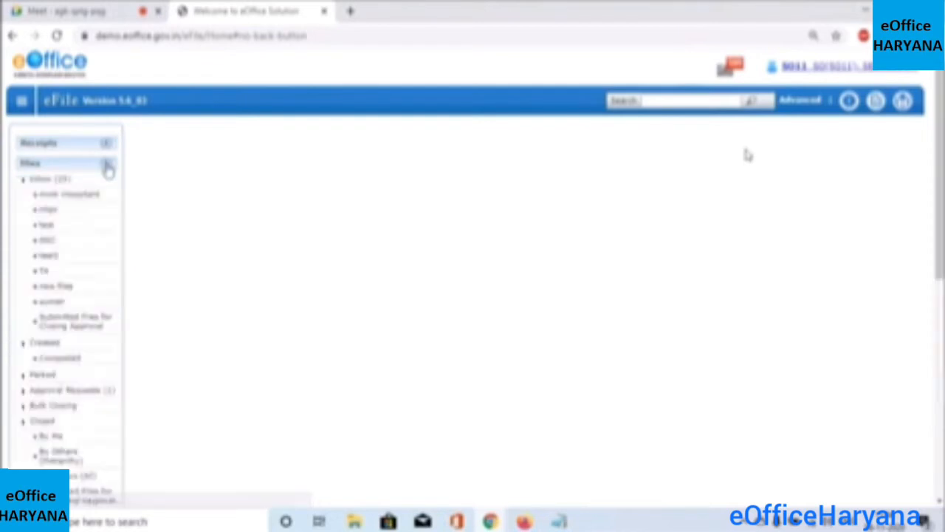
{"action": "left_click", "coordinate": [108, 169]}
{"action": "left_click", "coordinate": [107, 169]}
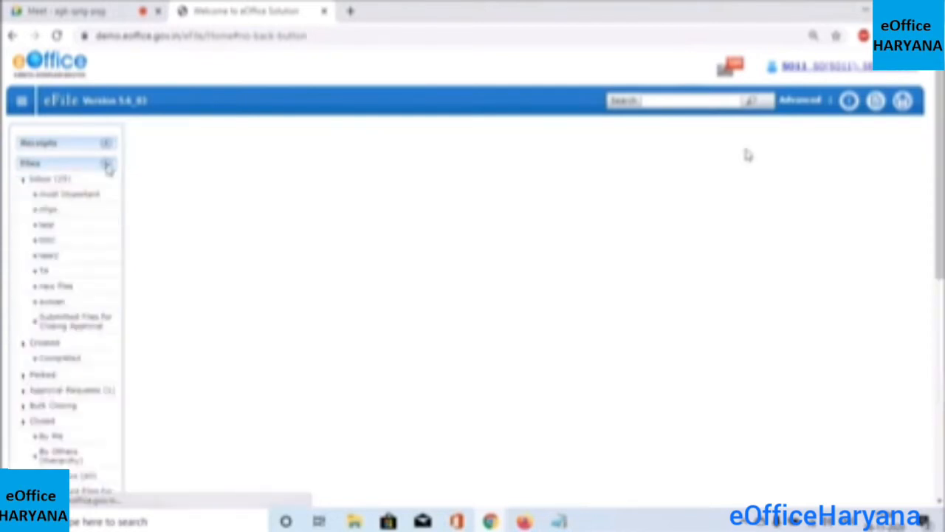
{"action": "left_click", "coordinate": [66, 184]}
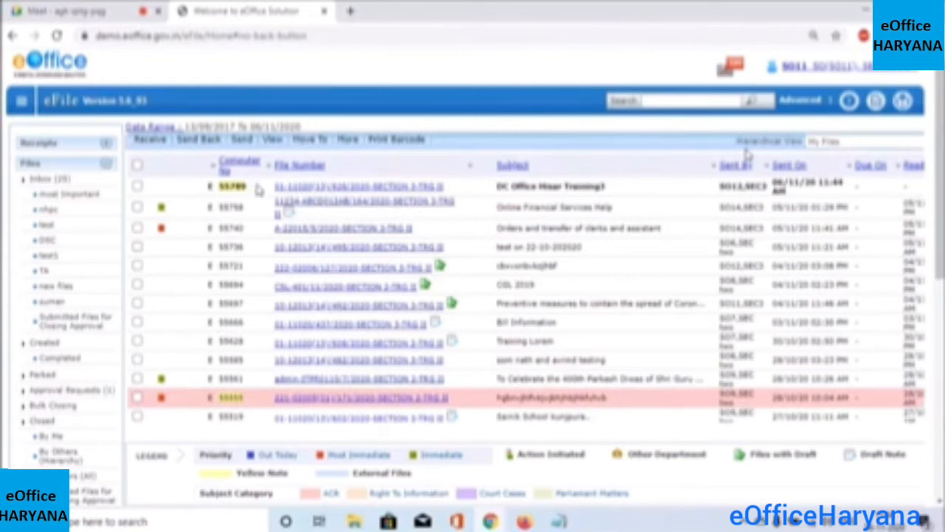
{"action": "left_click", "coordinate": [299, 189]}
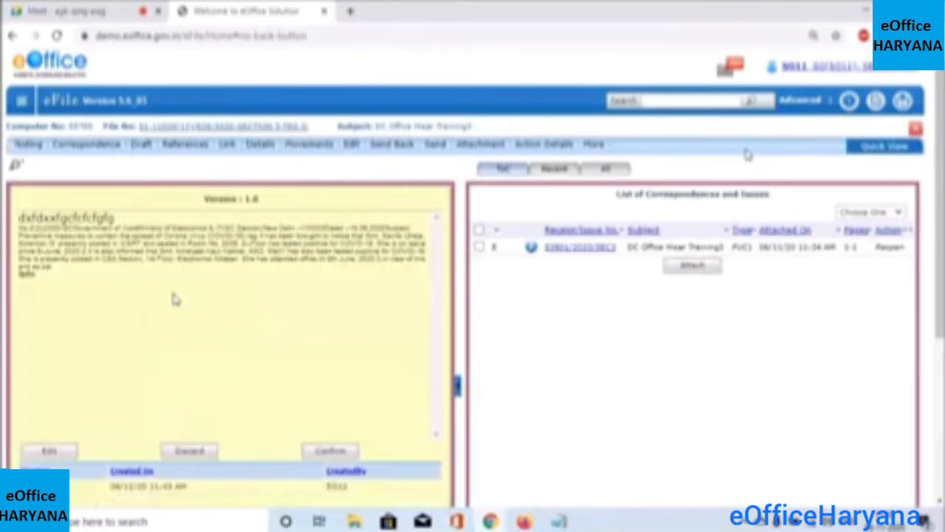
Delete a few characters before 'COVID-19' on the note's third line and submit it as Version 1.1
{"action": "left_click", "coordinate": [66, 453]}
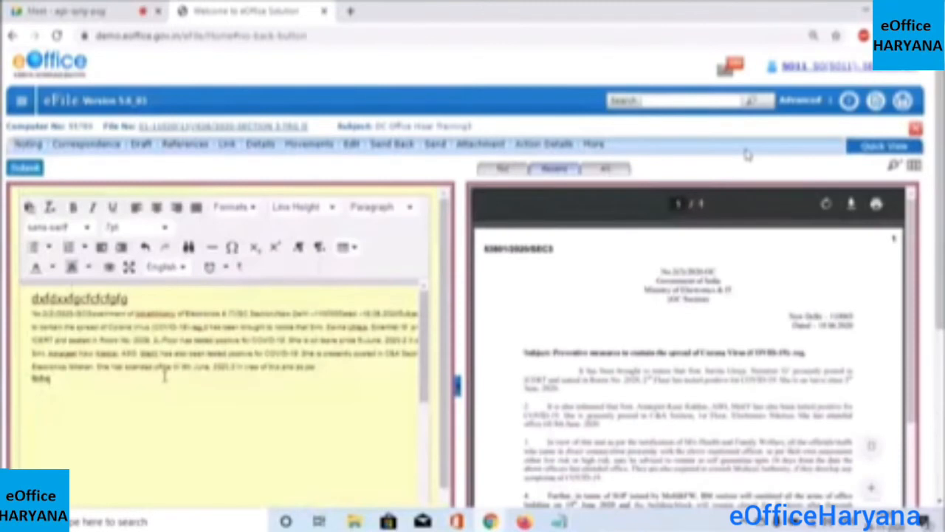
{"action": "left_click", "coordinate": [229, 349]}
{"action": "key", "text": "BackSpace"}
{"action": "key", "text": "BackSpace"}
{"action": "key", "text": "BackSpace"}
{"action": "key", "text": "BackSpace"}
{"action": "key", "text": "BackSpace"}
{"action": "key", "text": "BackSpace"}
{"action": "key", "text": "BackSpace"}
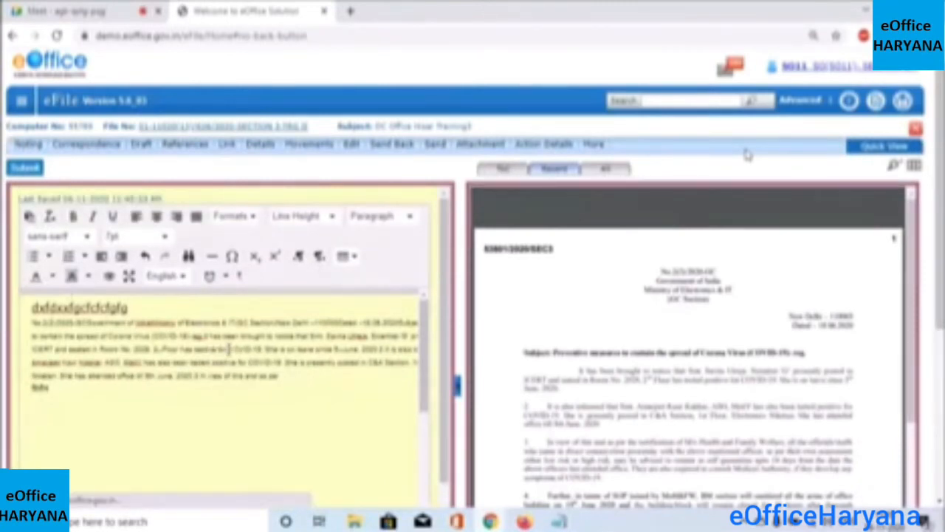
{"action": "key", "text": "BackSpace"}
{"action": "key", "text": "BackSpace"}
{"action": "key", "text": "BackSpace"}
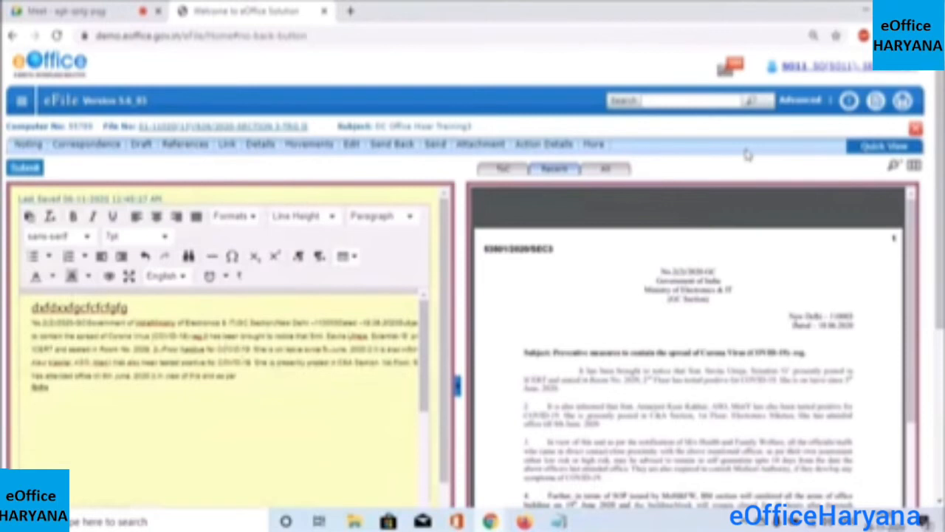
{"action": "scroll", "coordinate": [748, 155], "scroll_direction": "down", "scroll_amount": 1}
{"action": "scroll", "coordinate": [748, 154], "scroll_direction": "up", "scroll_amount": 1}
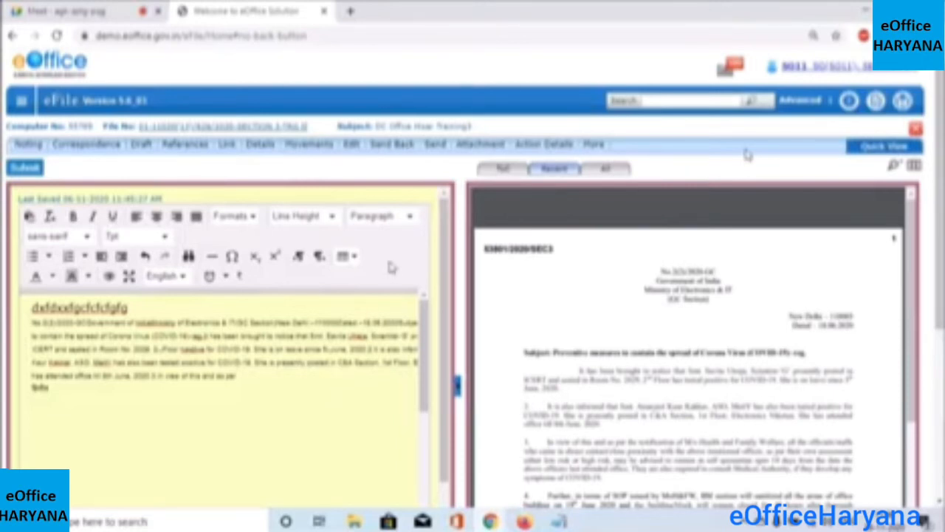
{"action": "left_click", "coordinate": [393, 147]}
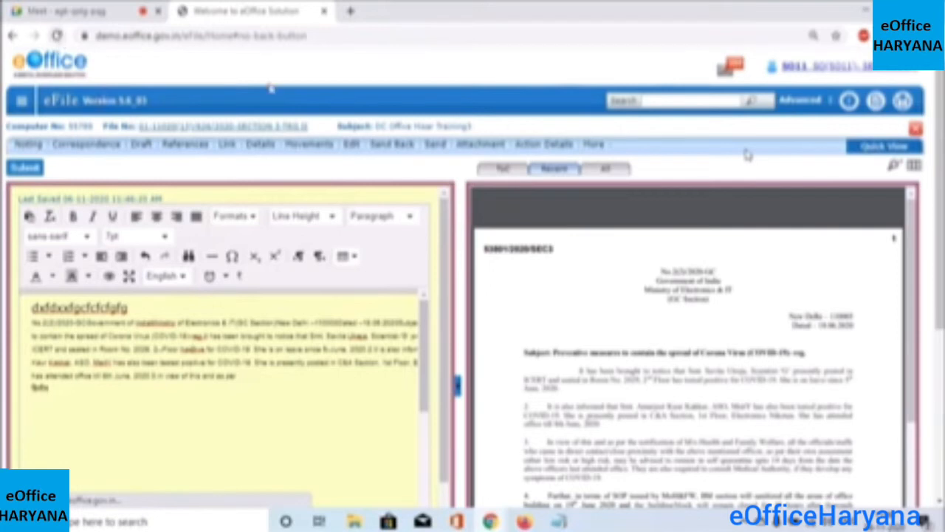
{"action": "left_click", "coordinate": [439, 149]}
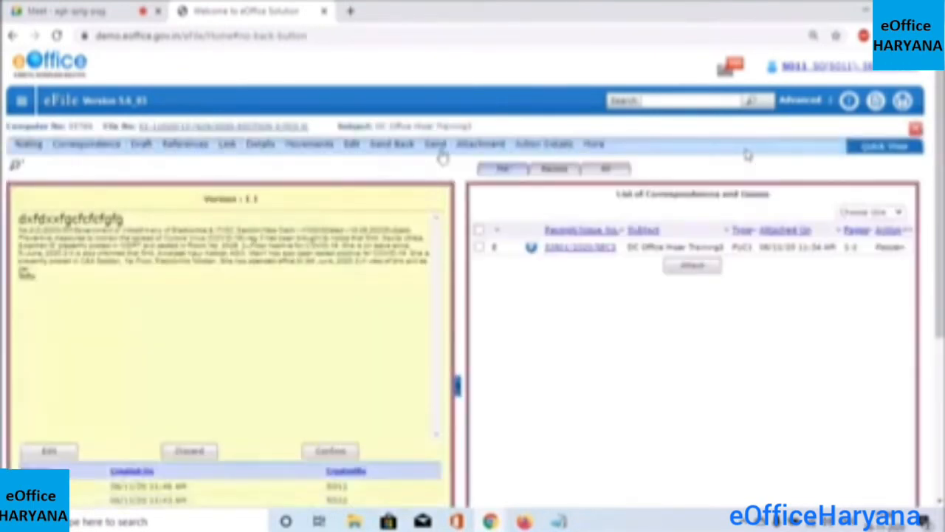
Send the file back to SO12 of Section 3 with Email and SMS notifications left off
{"action": "left_click", "coordinate": [438, 148]}
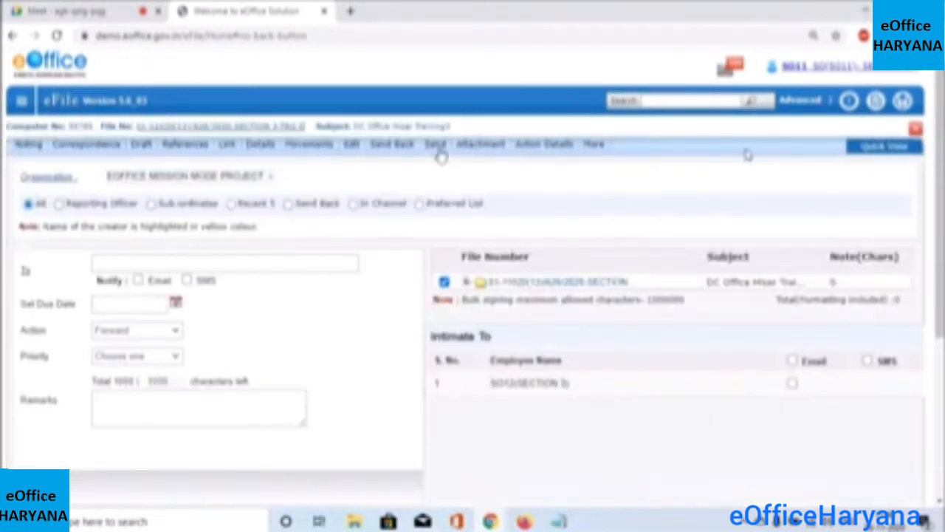
{"action": "left_click", "coordinate": [397, 151]}
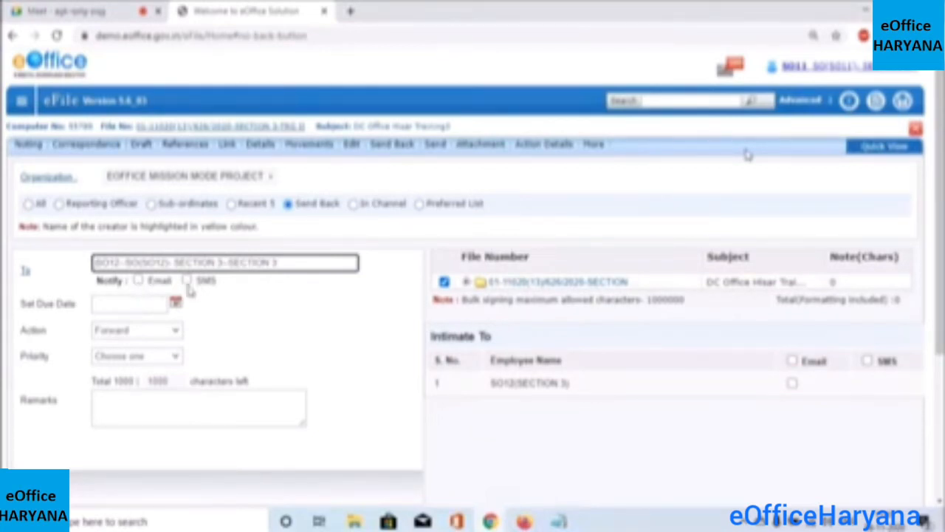
{"action": "left_click", "coordinate": [139, 282]}
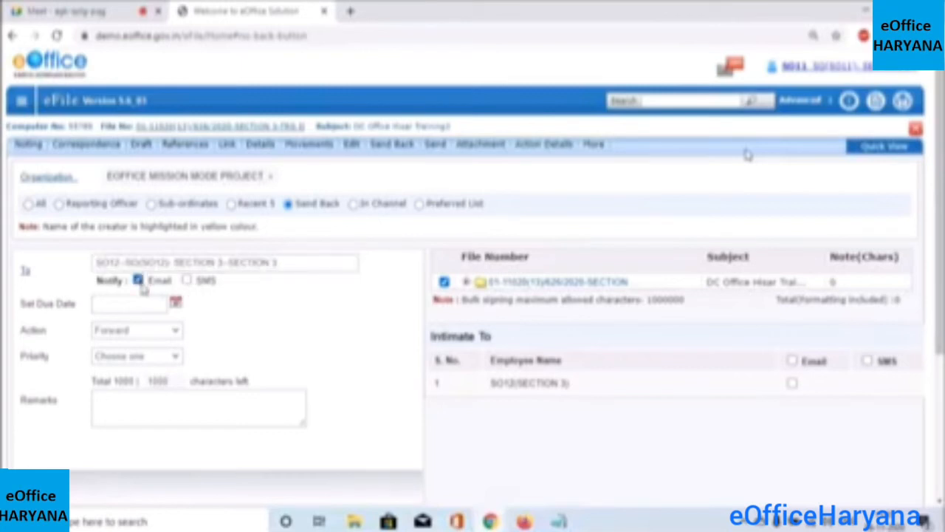
{"action": "left_click", "coordinate": [186, 283]}
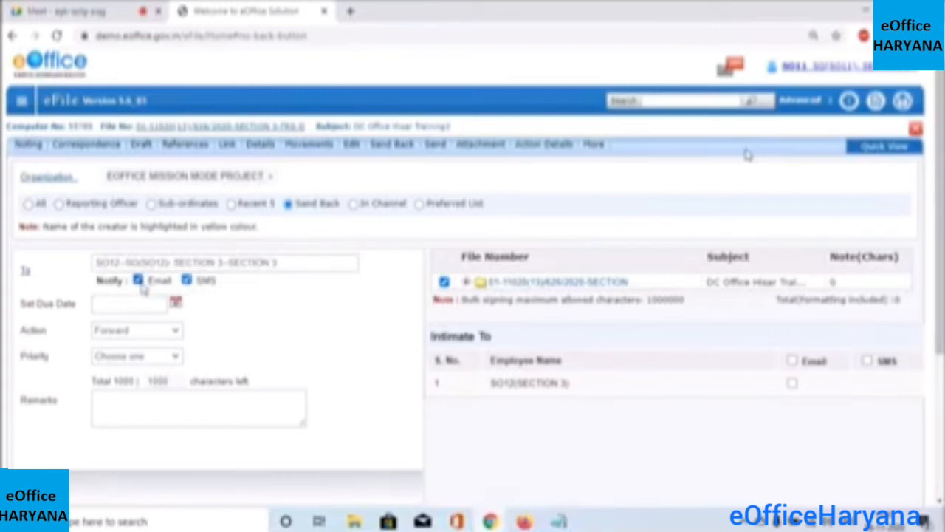
{"action": "left_click", "coordinate": [186, 283]}
{"action": "left_click", "coordinate": [138, 281]}
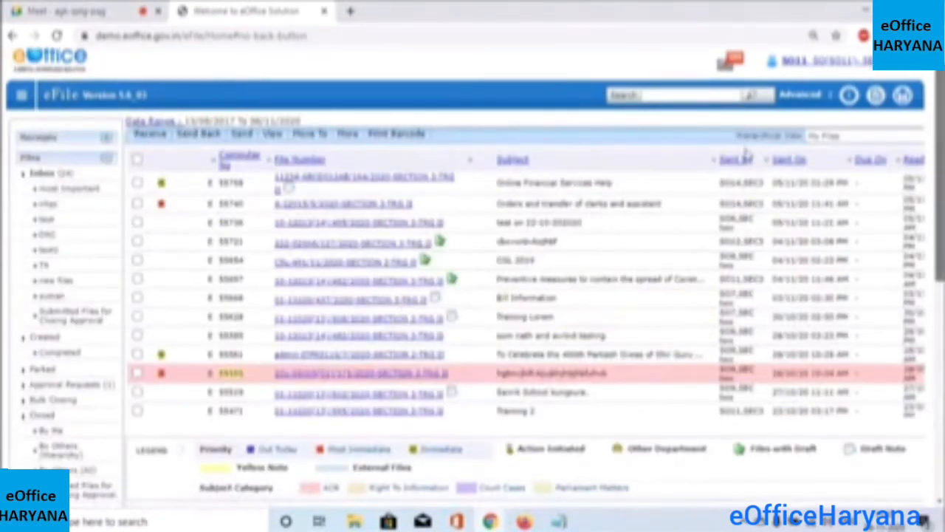
Return to the first user's window showing the Completed files list, topped by '3 days residential training on eoffice'
{"action": "scroll", "coordinate": [748, 151], "scroll_direction": "down", "scroll_amount": 1}
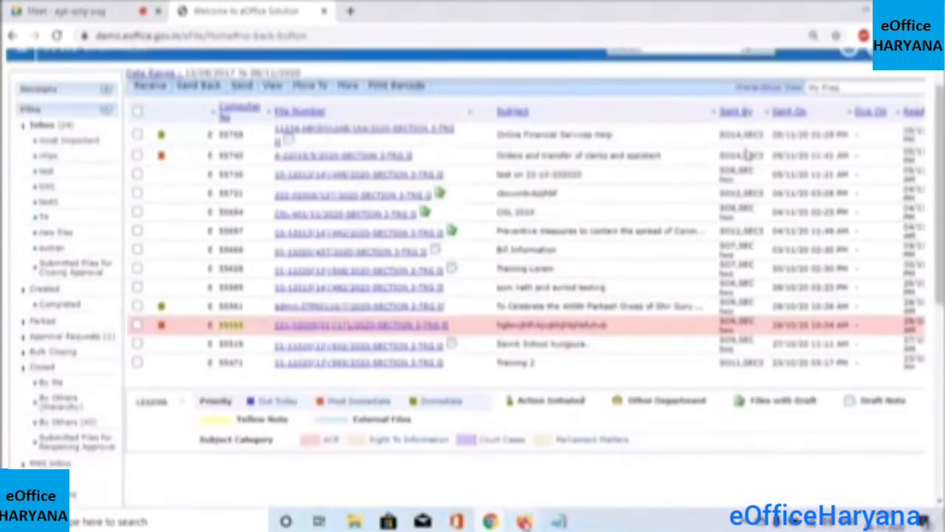
{"action": "key", "text": "alt+Tab"}
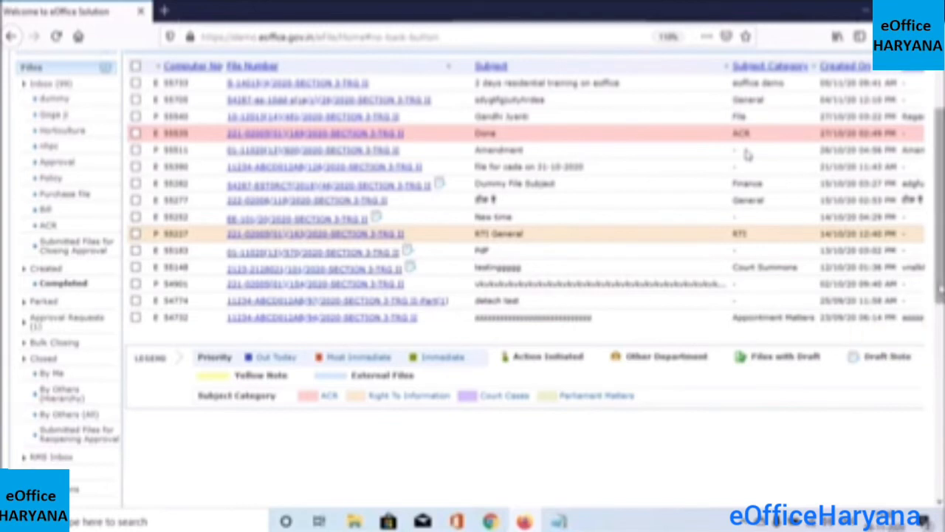
{"action": "scroll", "coordinate": [748, 153], "scroll_direction": "up", "scroll_amount": 3}
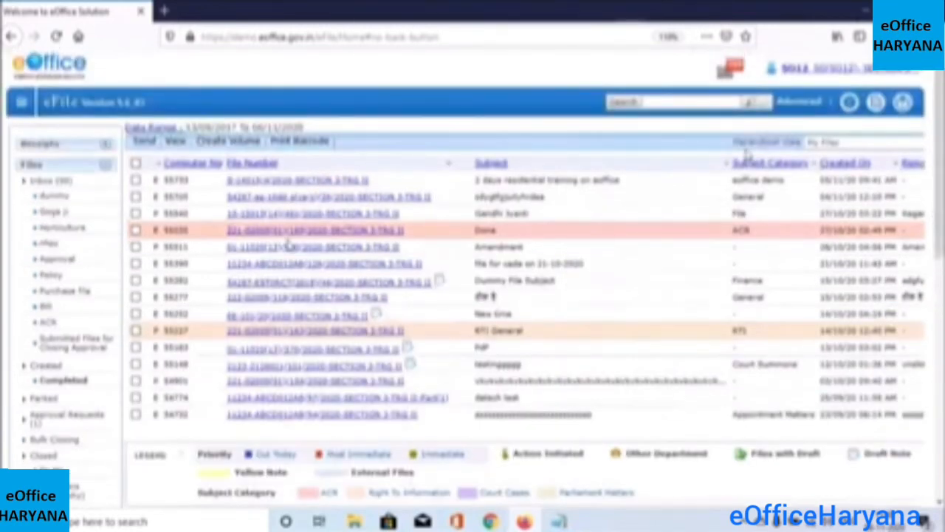
Open the returned DC Office Hisar Training3 file from SO12's Inbox, its note now at Version 1.1
{"action": "left_click", "coordinate": [45, 185]}
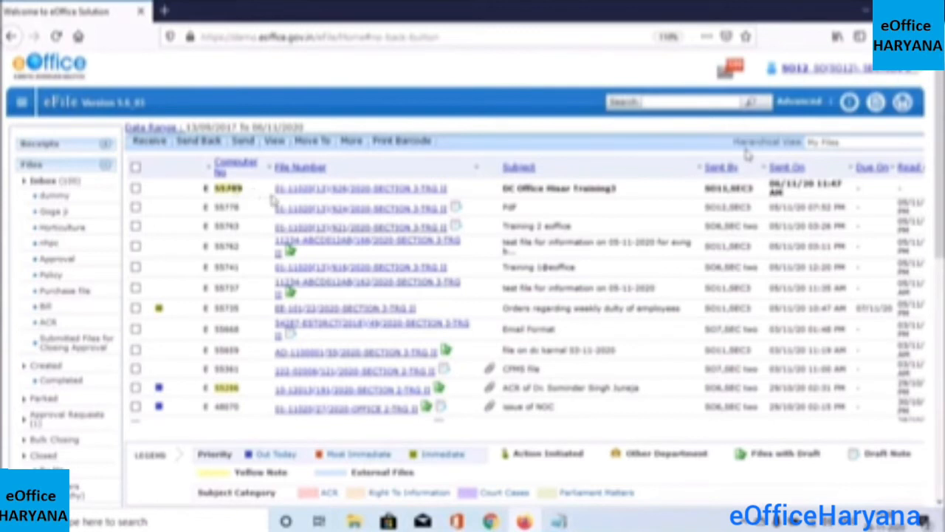
{"action": "left_click", "coordinate": [323, 190]}
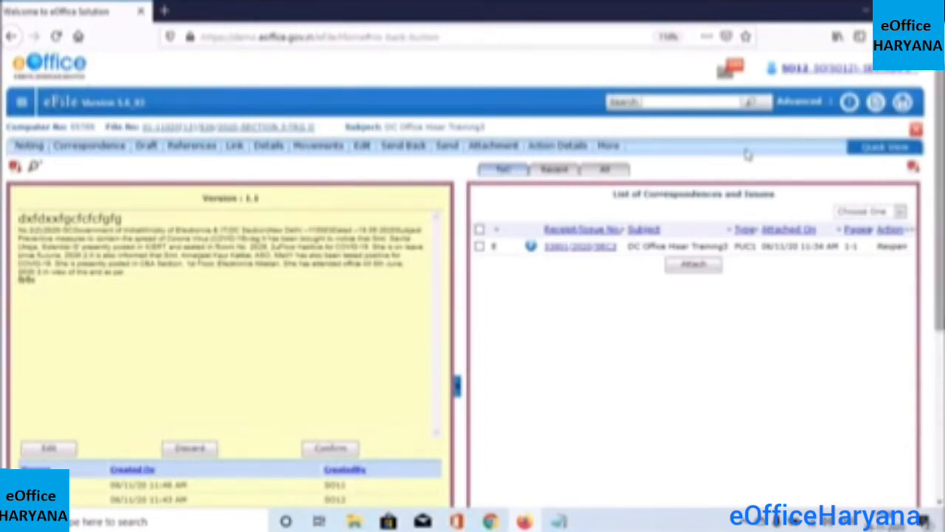
Confirm the yellow draft note so it becomes an editable green note
{"action": "scroll", "coordinate": [748, 154], "scroll_direction": "down", "scroll_amount": 1}
{"action": "scroll", "coordinate": [748, 154], "scroll_direction": "down", "scroll_amount": 2}
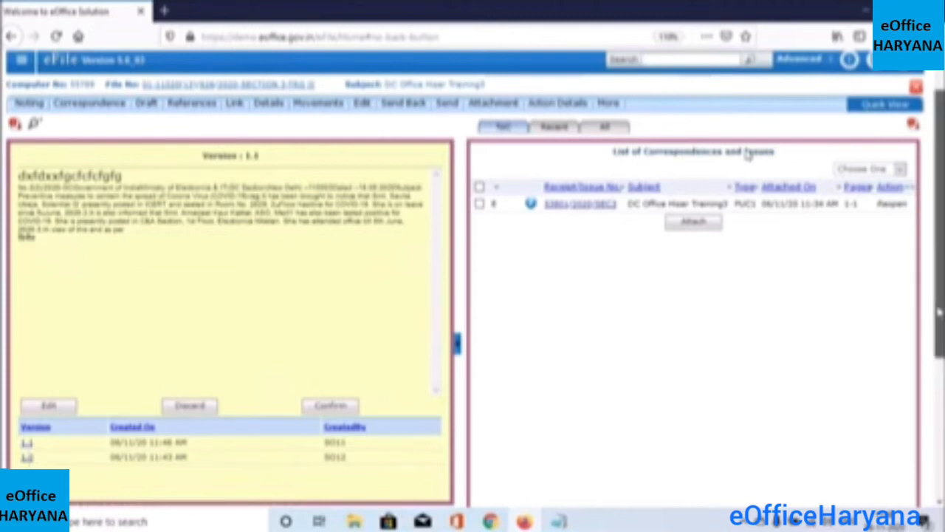
{"action": "scroll", "coordinate": [936, 274], "scroll_direction": "up", "scroll_amount": 1}
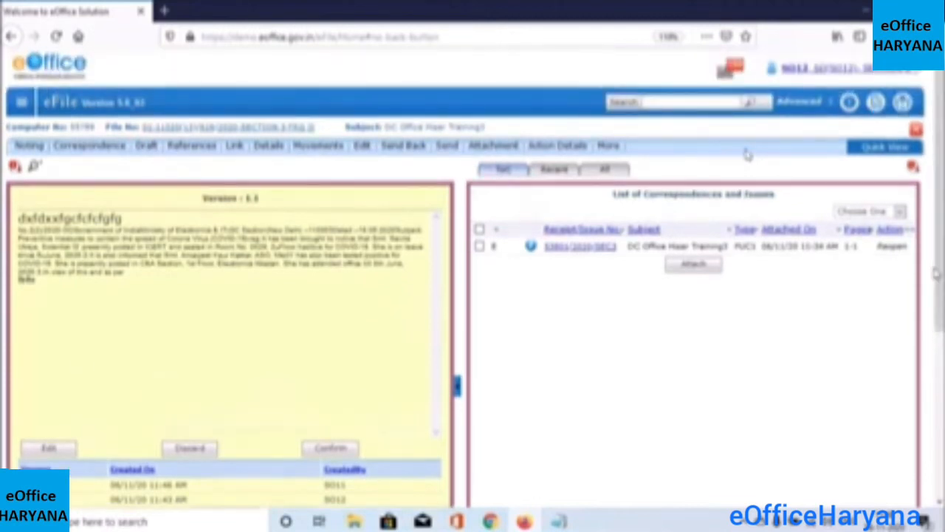
{"action": "left_click", "coordinate": [316, 450]}
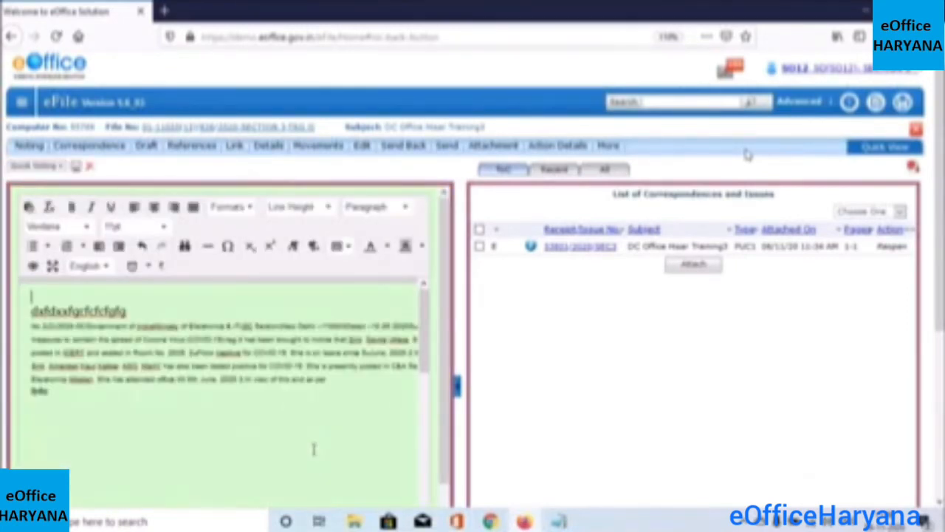
{"action": "left_click", "coordinate": [141, 397]}
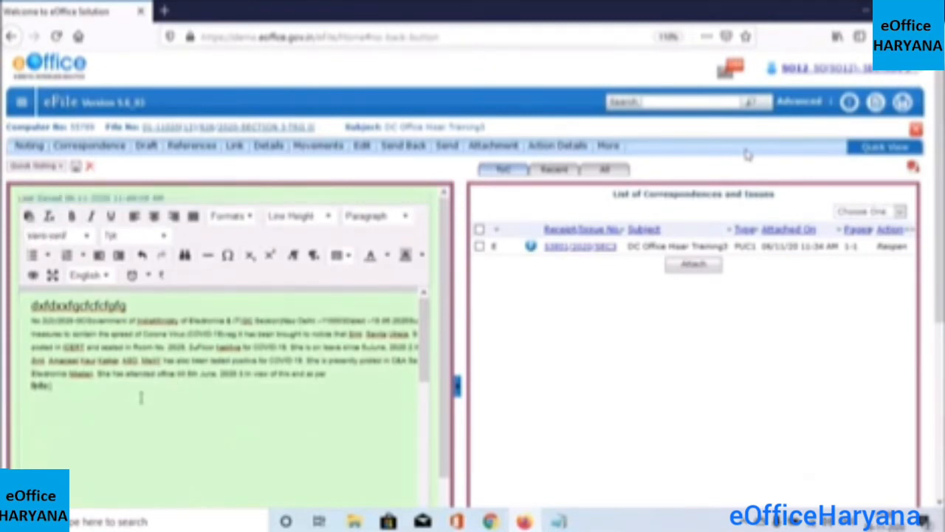
{"action": "type", "text": "uidelin"}
{"action": "key", "text": "BackSpace"}
{"action": "key", "text": "BackSpace"}
{"action": "key", "text": "BackSpace"}
{"action": "key", "text": "BackSpace"}
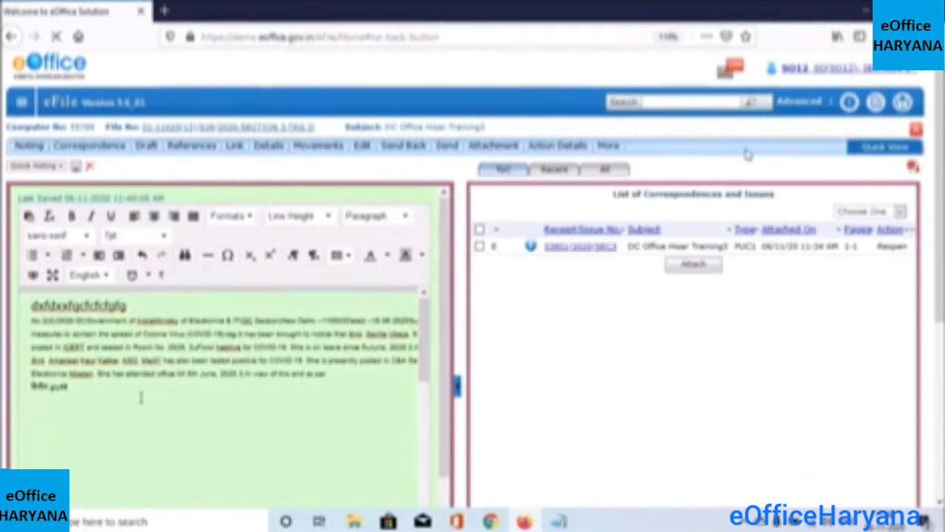
{"action": "key", "text": "BackSpace"}
{"action": "key", "text": "BackSpace"}
{"action": "key", "text": "BackSpace"}
{"action": "key", "text": "BackSpace"}
{"action": "key", "text": "BackSpace"}
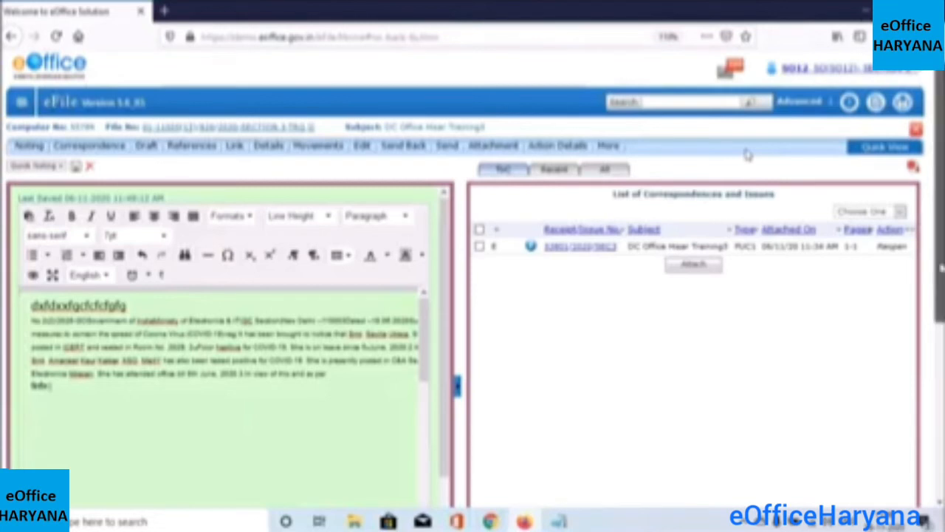
{"action": "scroll", "coordinate": [748, 154], "scroll_direction": "down", "scroll_amount": 1}
{"action": "scroll", "coordinate": [748, 154], "scroll_direction": "down", "scroll_amount": 1}
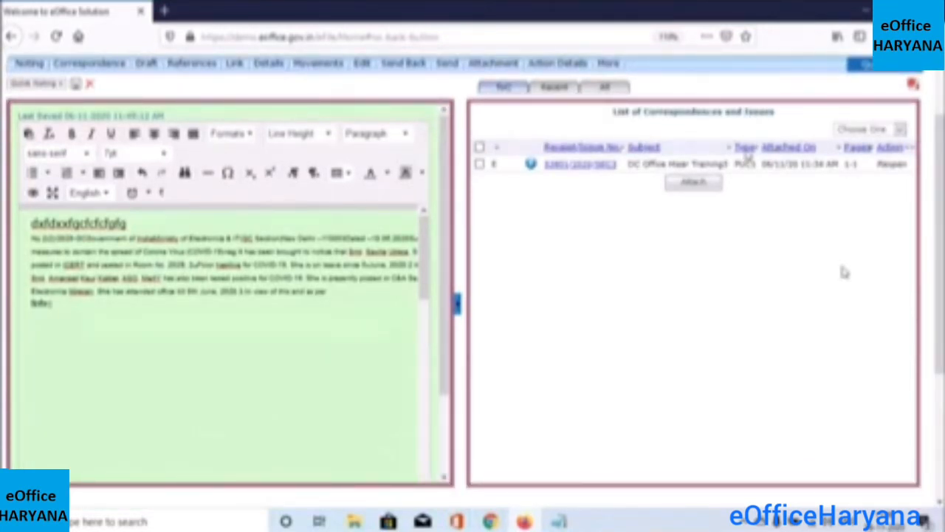
{"action": "left_click_drag", "start_coordinate": [939, 293], "coordinate": [938, 256]}
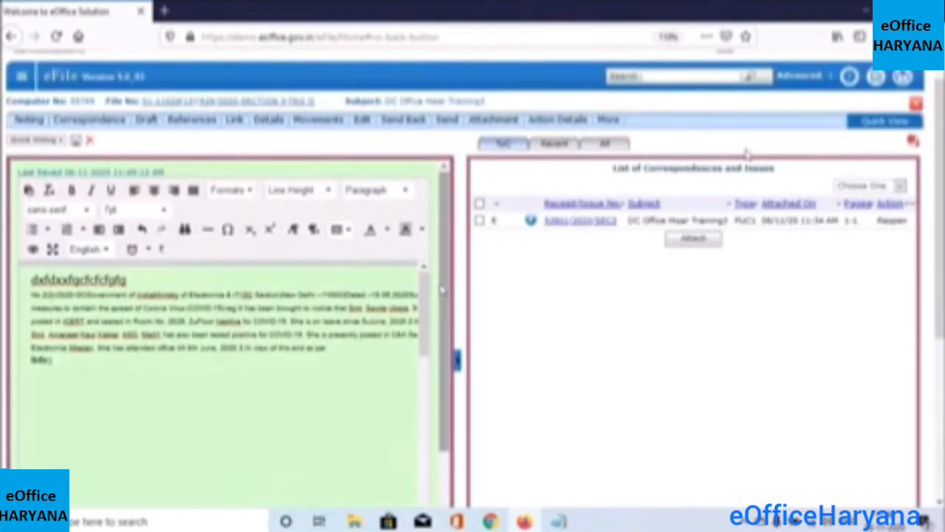
{"action": "left_click_drag", "start_coordinate": [446, 292], "coordinate": [451, 414]}
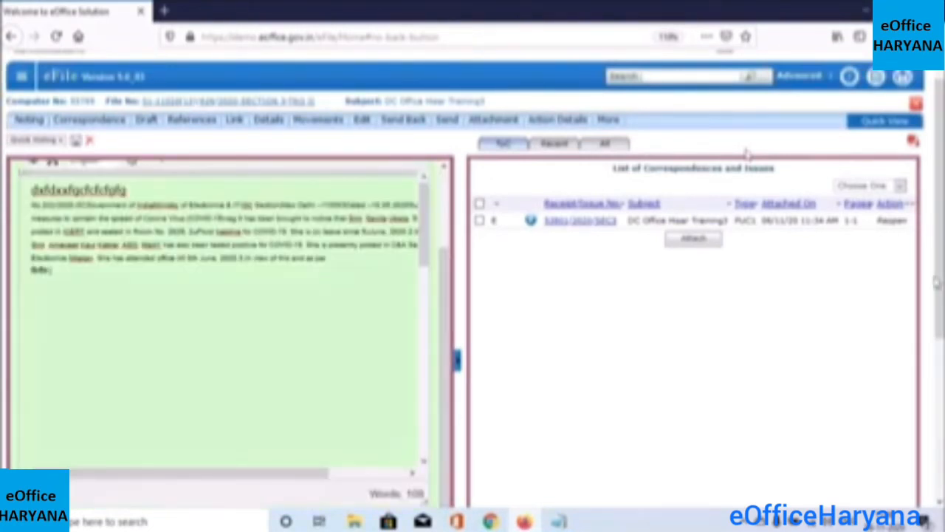
Open the file upload dialog from the Attach button below the green note editor
{"action": "scroll", "coordinate": [747, 153], "scroll_direction": "down", "scroll_amount": 1}
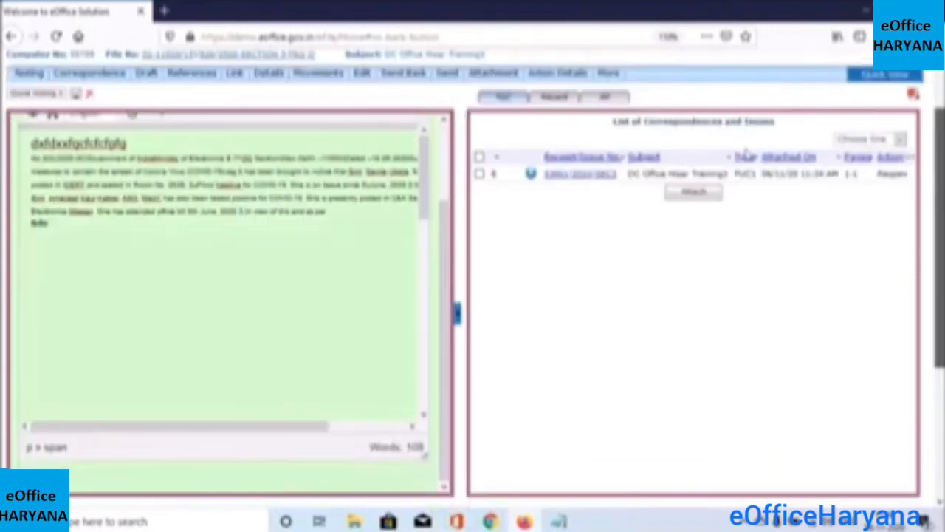
{"action": "scroll", "coordinate": [747, 153], "scroll_direction": "down", "scroll_amount": 1}
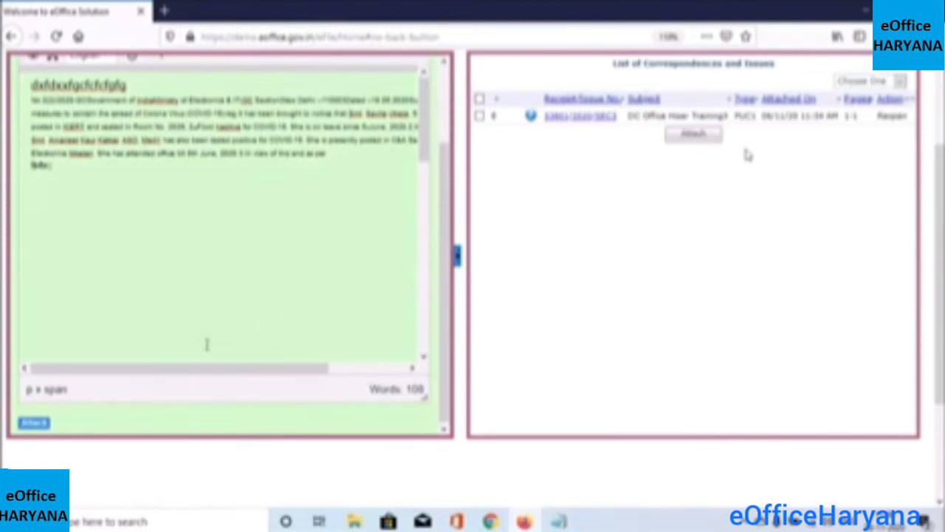
{"action": "left_click", "coordinate": [33, 424]}
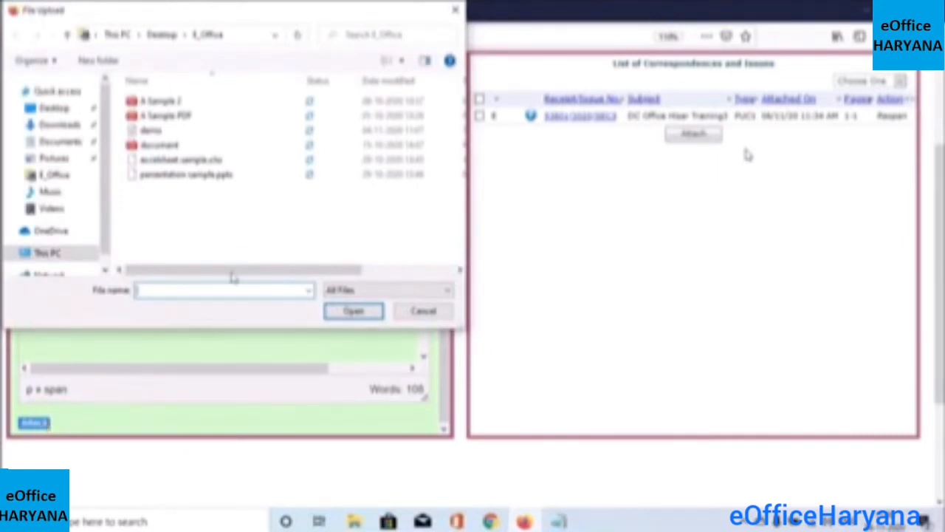
Upload A Sample PDF.pdf as the note's attachment, then scroll back to the top of the page
{"action": "left_click", "coordinate": [212, 118]}
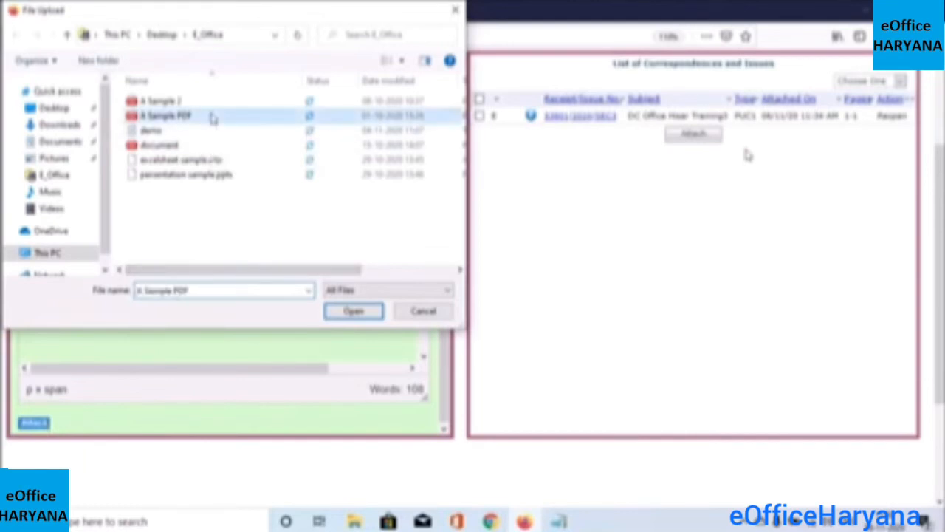
{"action": "left_click", "coordinate": [346, 311]}
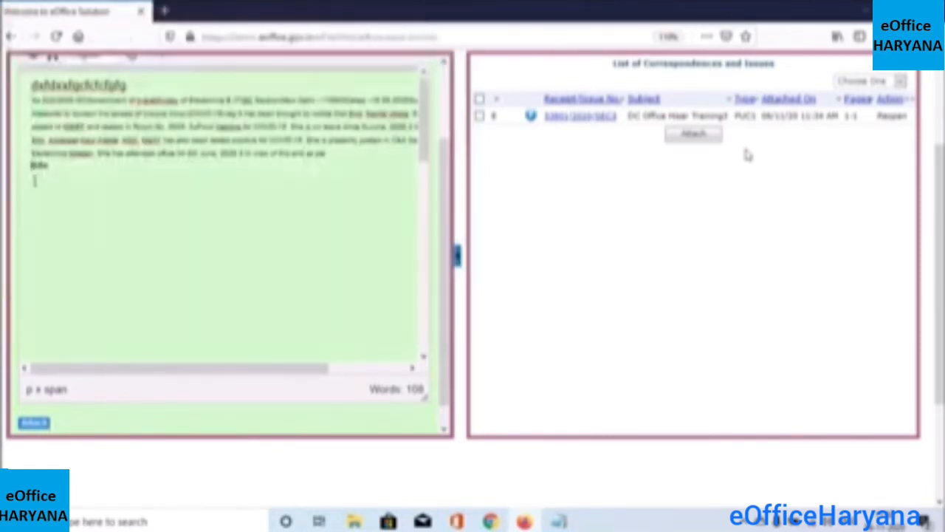
{"action": "left_click_drag", "start_coordinate": [35, 181], "coordinate": [109, 179]}
{"action": "left_click_drag", "start_coordinate": [43, 200], "coordinate": [90, 198]}
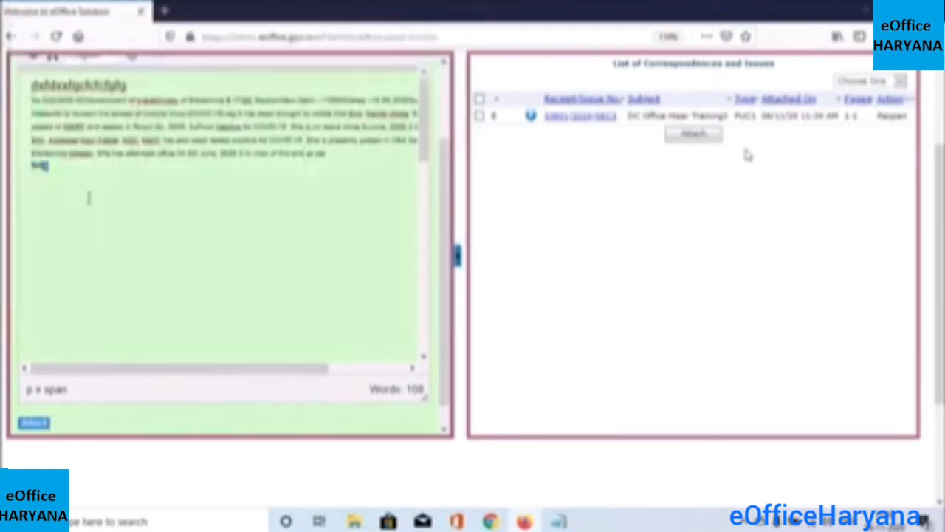
{"action": "left_click", "coordinate": [440, 247]}
{"action": "scroll", "coordinate": [452, 325], "scroll_direction": "down", "scroll_amount": 1}
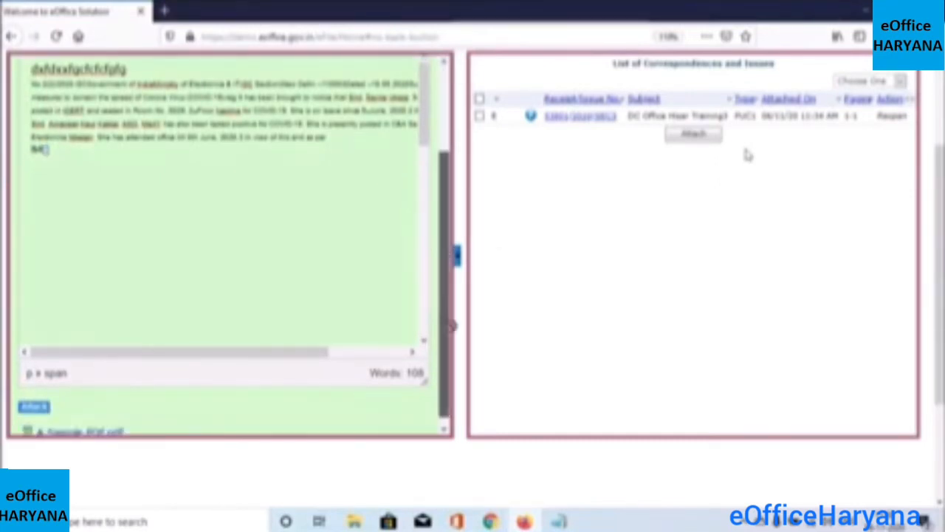
{"action": "scroll", "coordinate": [444, 347], "scroll_direction": "down", "scroll_amount": 1}
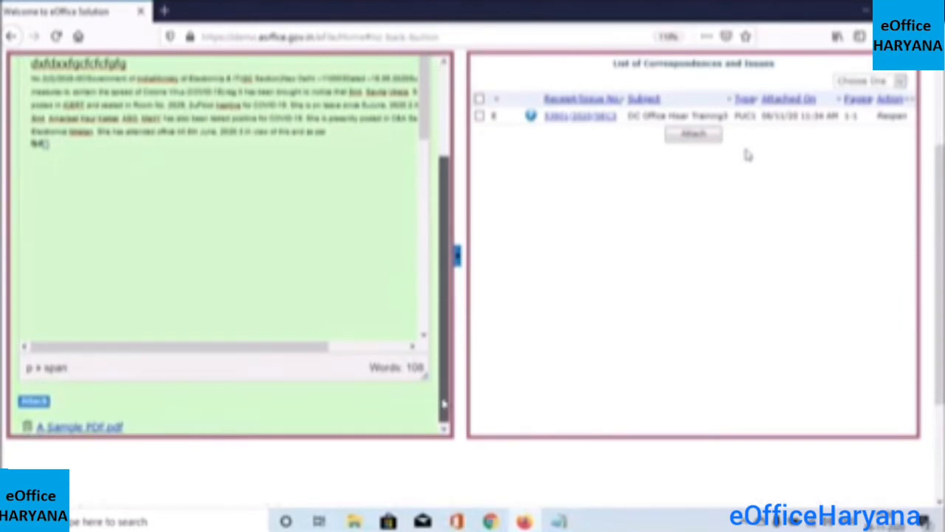
{"action": "scroll", "coordinate": [443, 403], "scroll_direction": "up", "scroll_amount": 1}
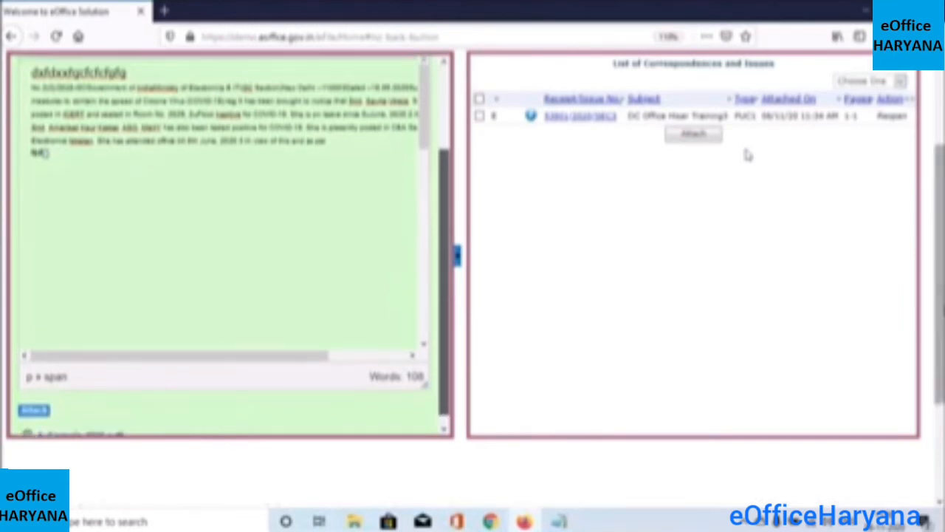
{"action": "scroll", "coordinate": [748, 154], "scroll_direction": "up", "scroll_amount": 2}
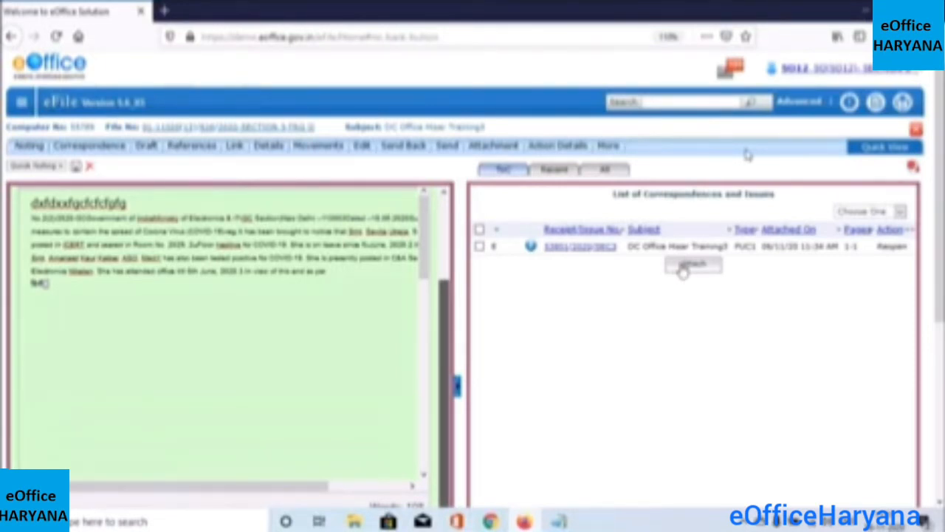
Attach receipt 53808 on training of Lorem ipsum to the file's List of Correspondences
{"action": "left_click", "coordinate": [683, 272]}
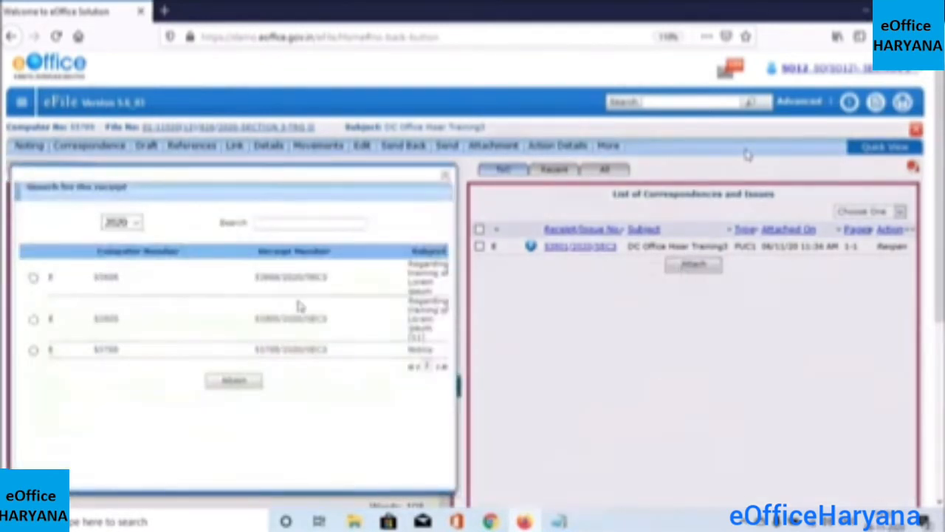
{"action": "left_click", "coordinate": [33, 277]}
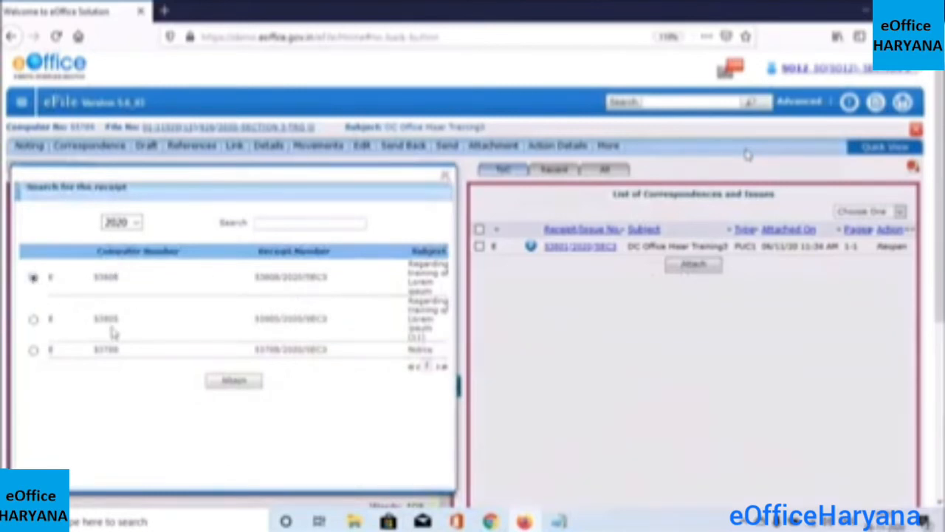
{"action": "left_click", "coordinate": [241, 388]}
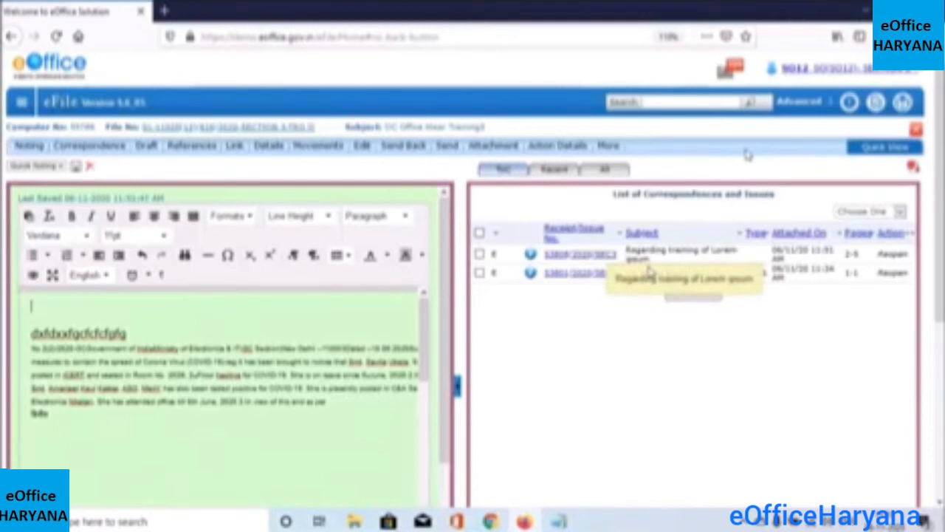
{"action": "left_click", "coordinate": [480, 254]}
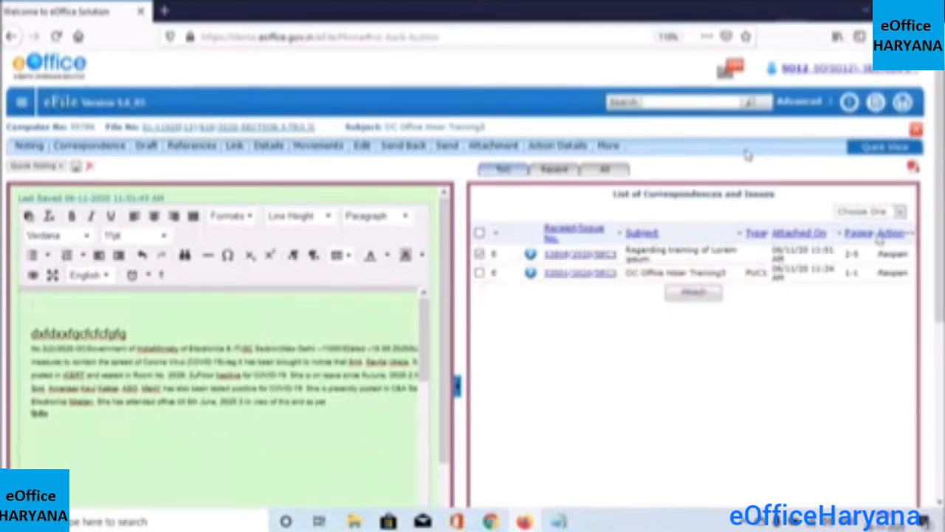
{"action": "left_click", "coordinate": [899, 212]}
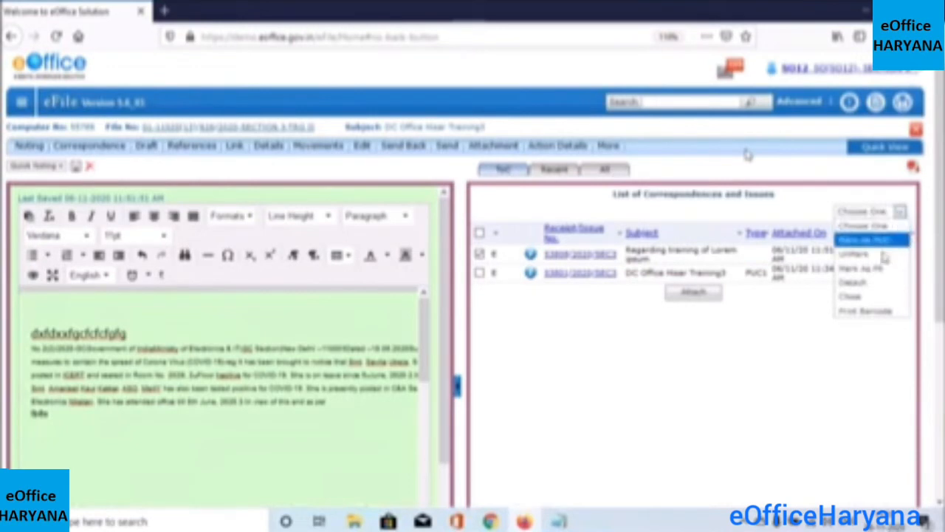
{"action": "left_click", "coordinate": [879, 284]}
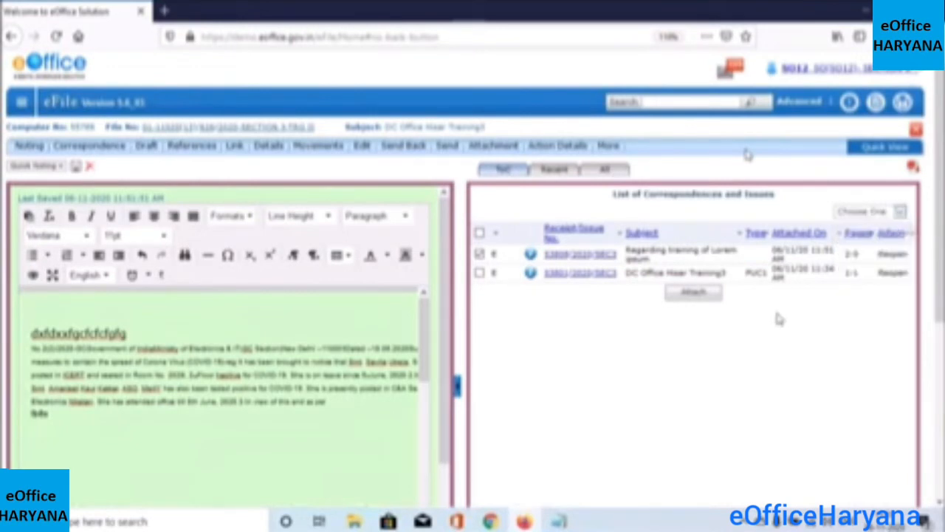
{"action": "left_click", "coordinate": [481, 257]}
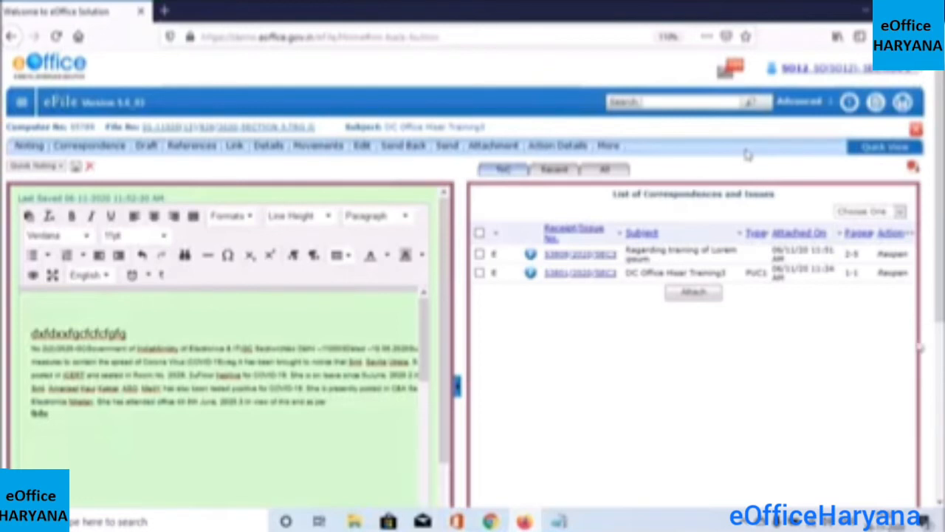
{"action": "scroll", "coordinate": [747, 154], "scroll_direction": "down", "scroll_amount": 1}
{"action": "scroll", "coordinate": [747, 153], "scroll_direction": "down", "scroll_amount": 1}
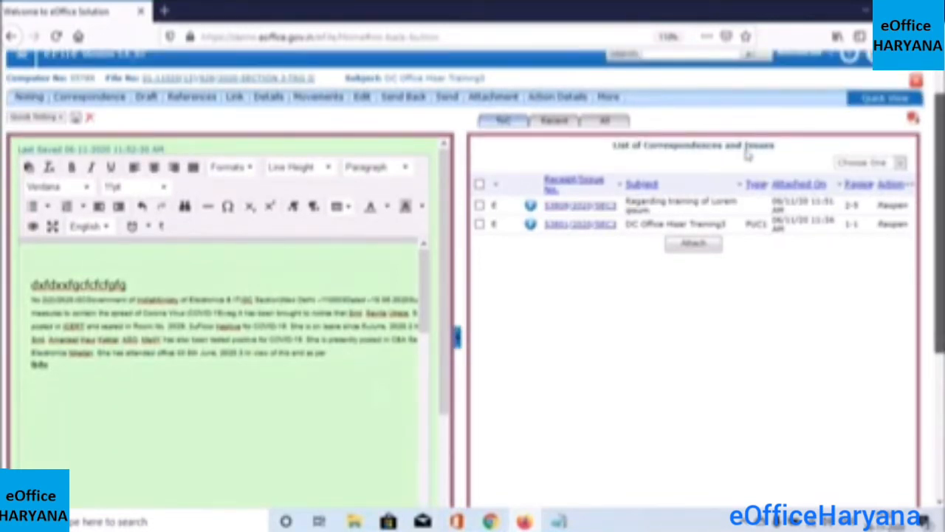
{"action": "scroll", "coordinate": [748, 154], "scroll_direction": "up", "scroll_amount": 1}
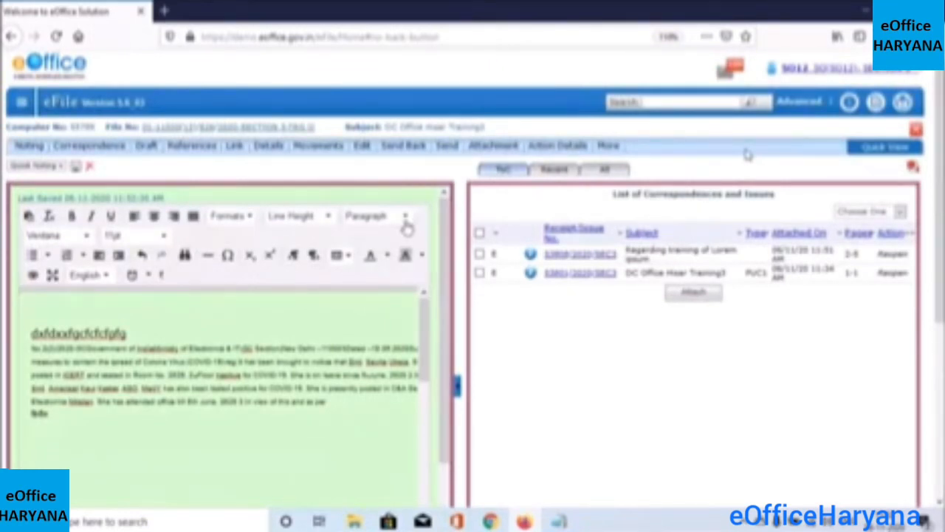
{"action": "left_click", "coordinate": [443, 156]}
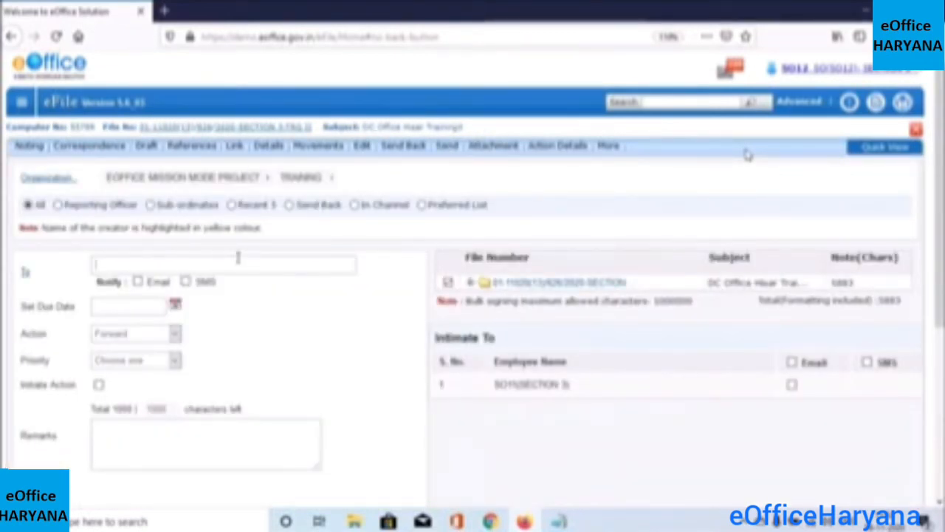
Send the file to SO11, then reload to return to the Files inbox list
{"action": "type", "text": "so11"}
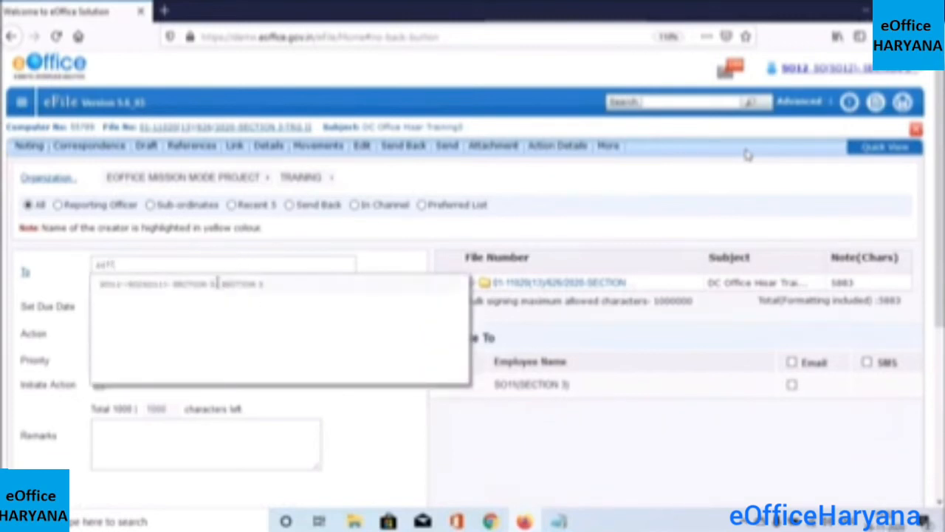
{"action": "left_click", "coordinate": [218, 283]}
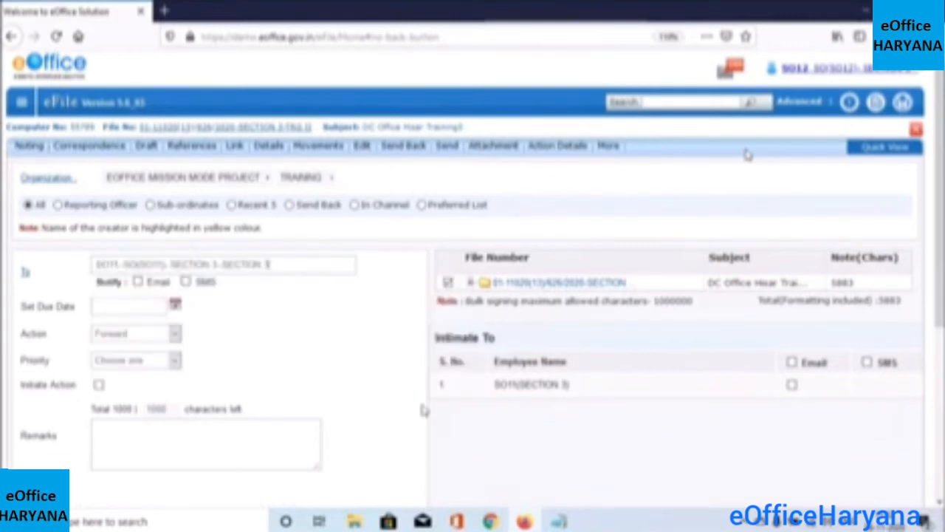
{"action": "scroll", "coordinate": [519, 375], "scroll_direction": "down", "scroll_amount": 3}
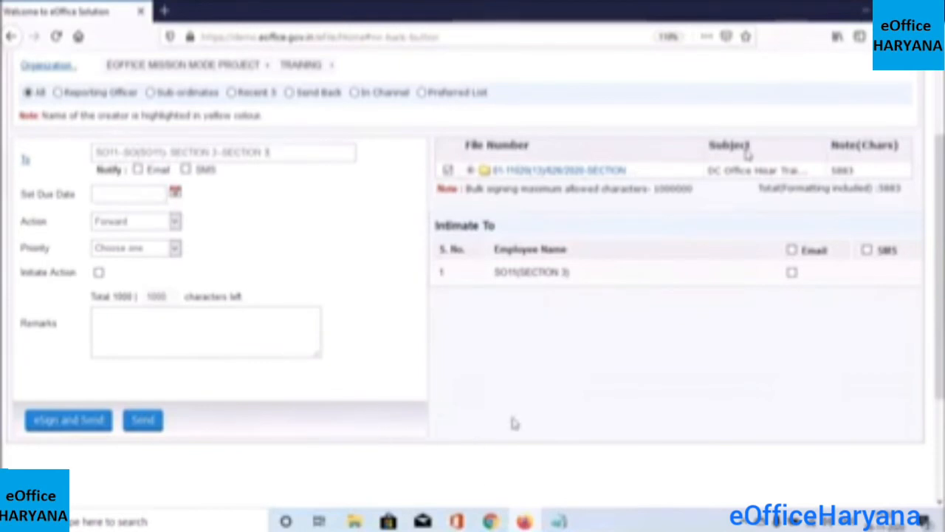
{"action": "left_click", "coordinate": [207, 343]}
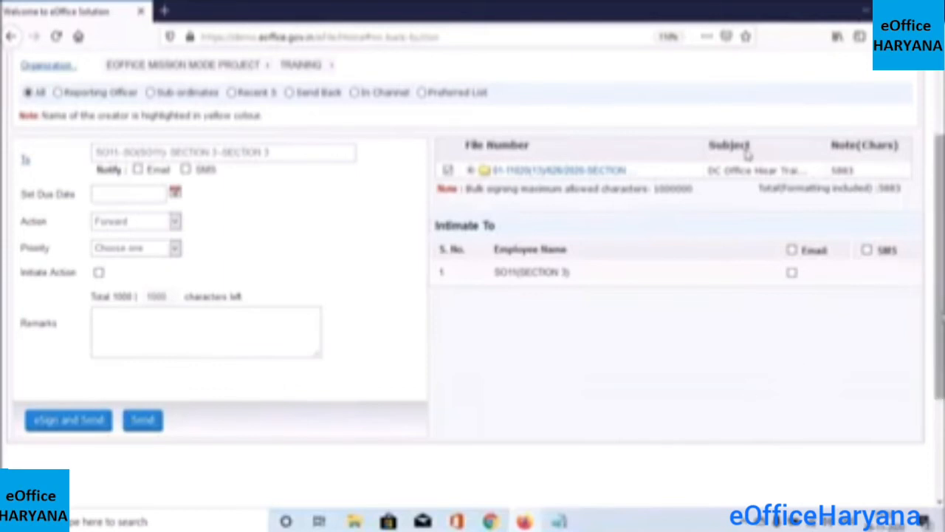
{"action": "scroll", "coordinate": [798, 370], "scroll_direction": "up", "scroll_amount": 3}
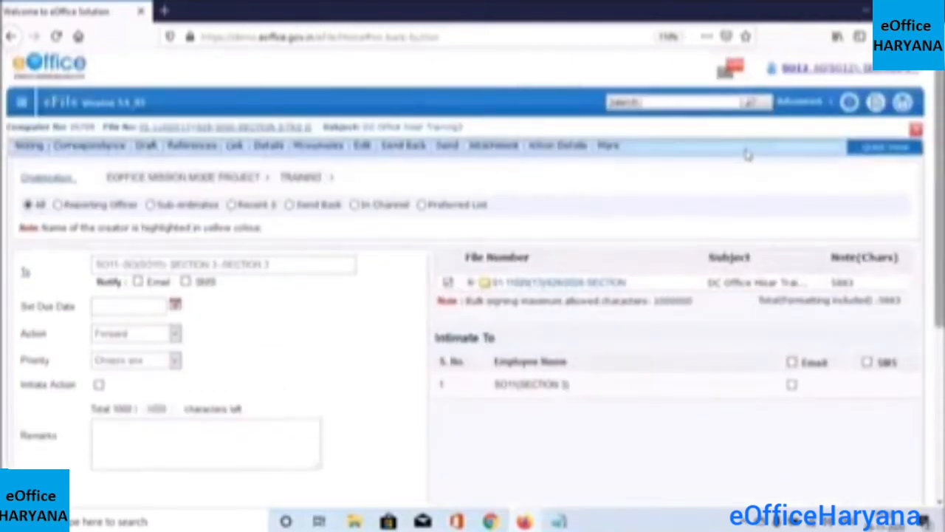
{"action": "scroll", "coordinate": [748, 153], "scroll_direction": "down", "scroll_amount": 3}
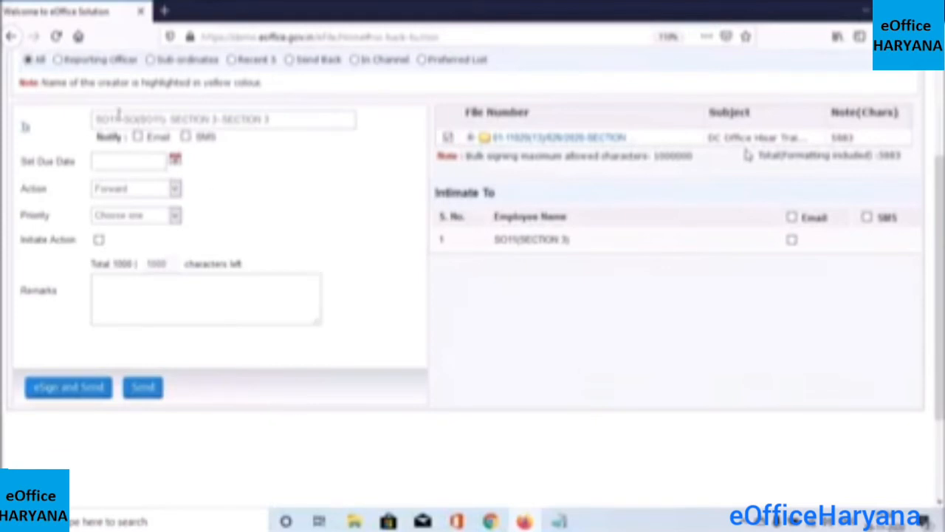
{"action": "left_click", "coordinate": [56, 37]}
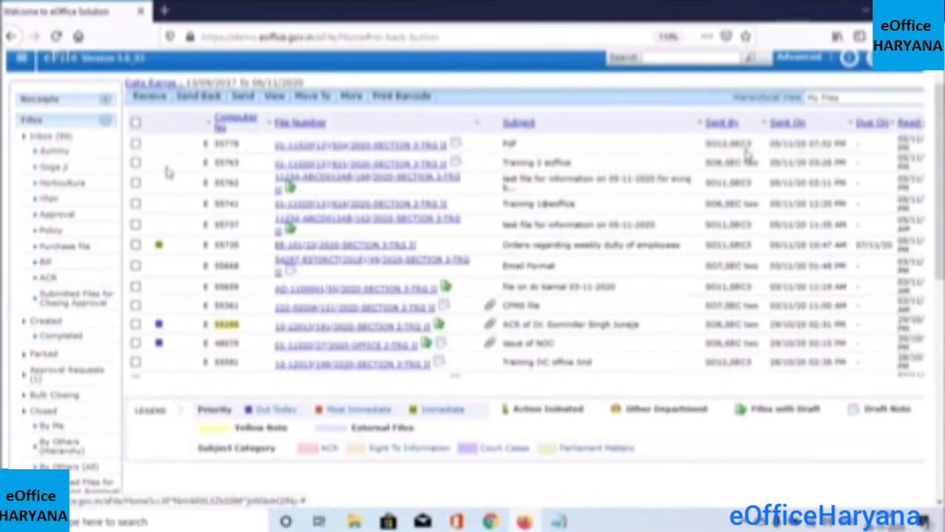
Refresh the Inbox and open the PdP file at the top of the list
{"action": "left_click", "coordinate": [42, 142]}
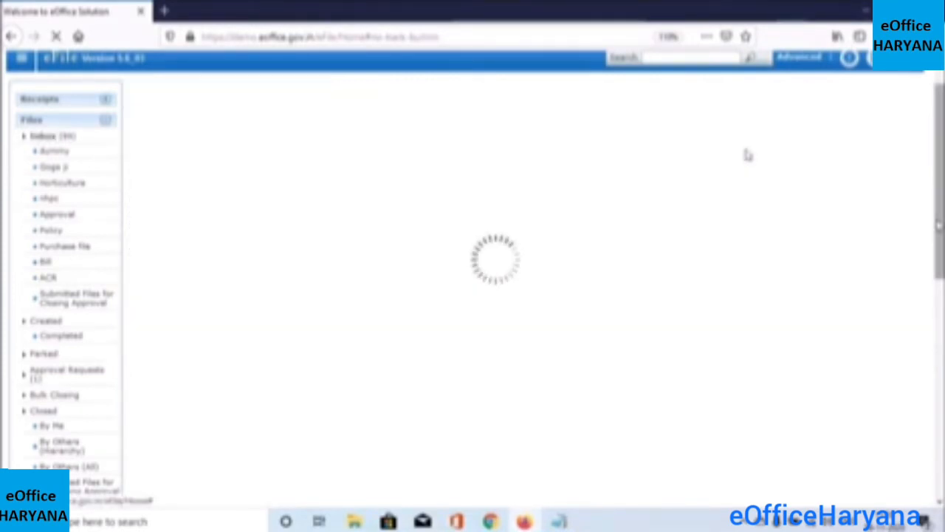
{"action": "scroll", "coordinate": [747, 154], "scroll_direction": "up", "scroll_amount": 1}
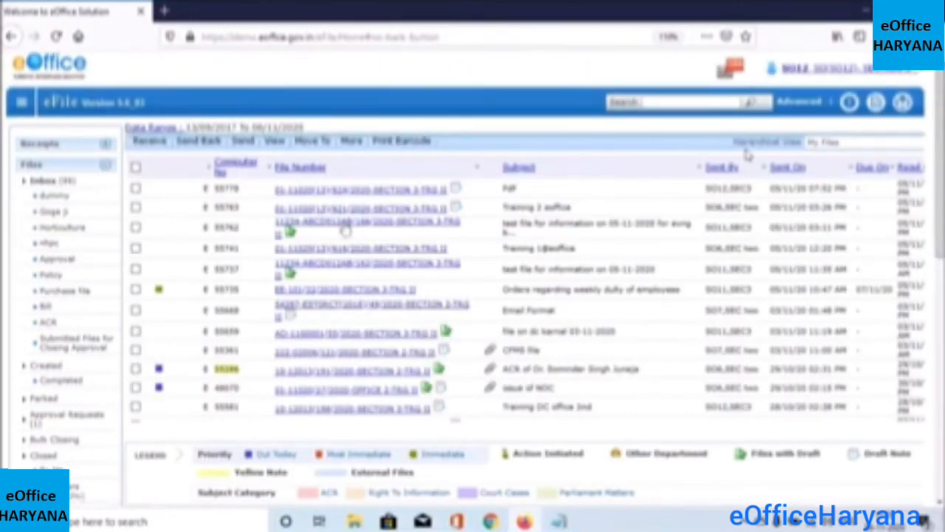
{"action": "left_click", "coordinate": [371, 192]}
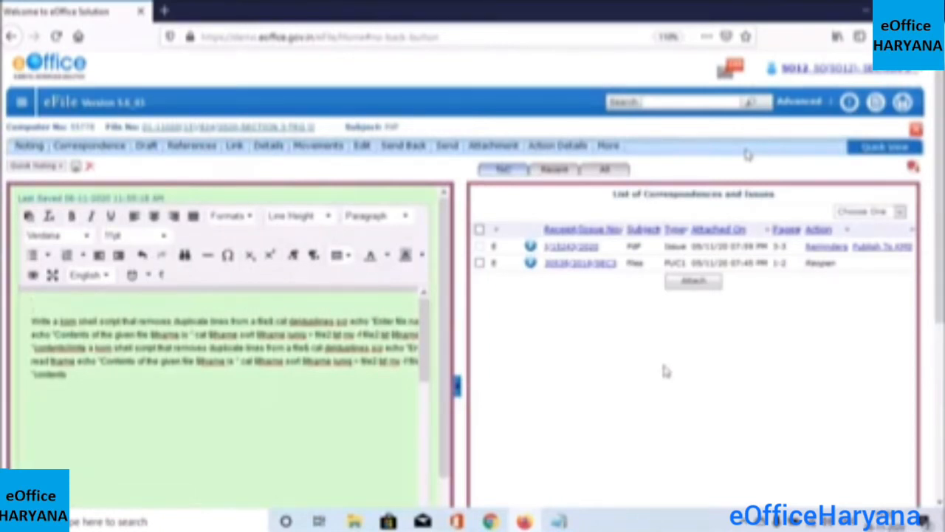
{"action": "left_click", "coordinate": [447, 147]}
Send the PdP file to SO11 of Section 3
{"action": "left_click", "coordinate": [448, 147]}
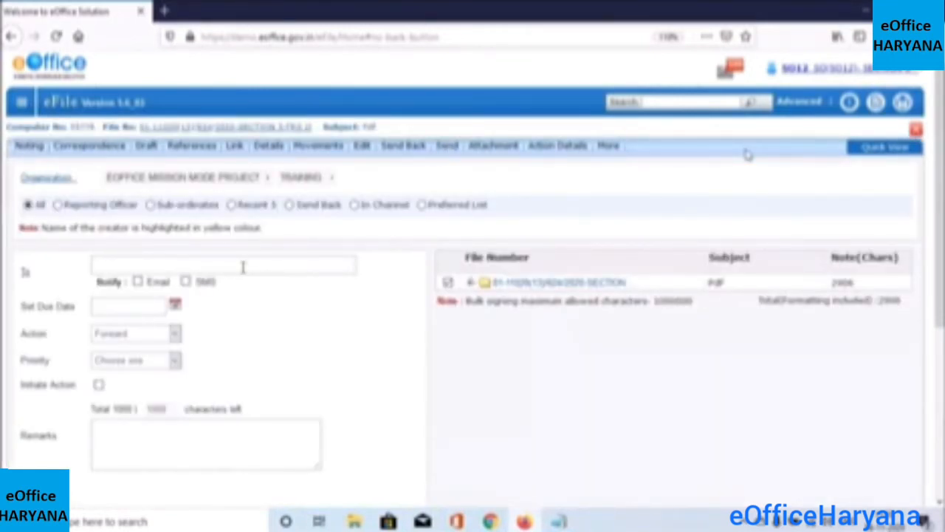
{"action": "type", "text": "sc"}
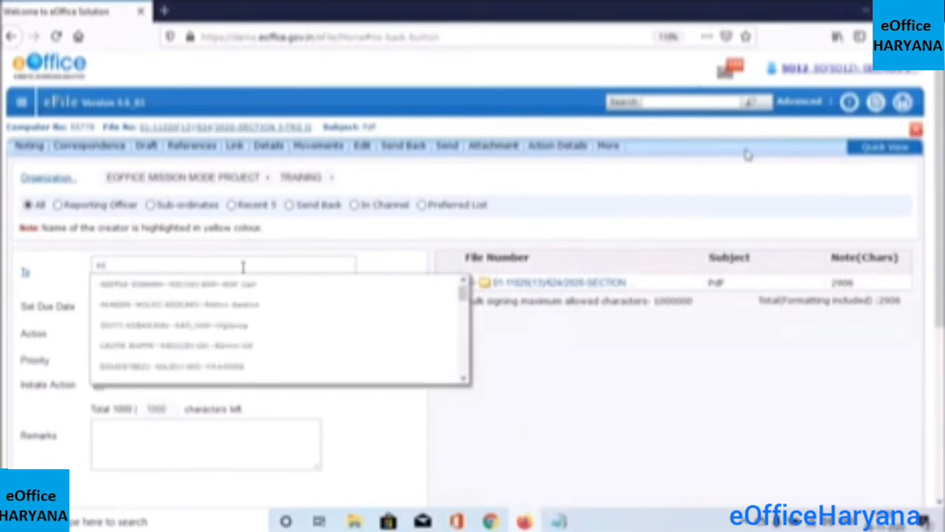
{"action": "type", "text": "11"}
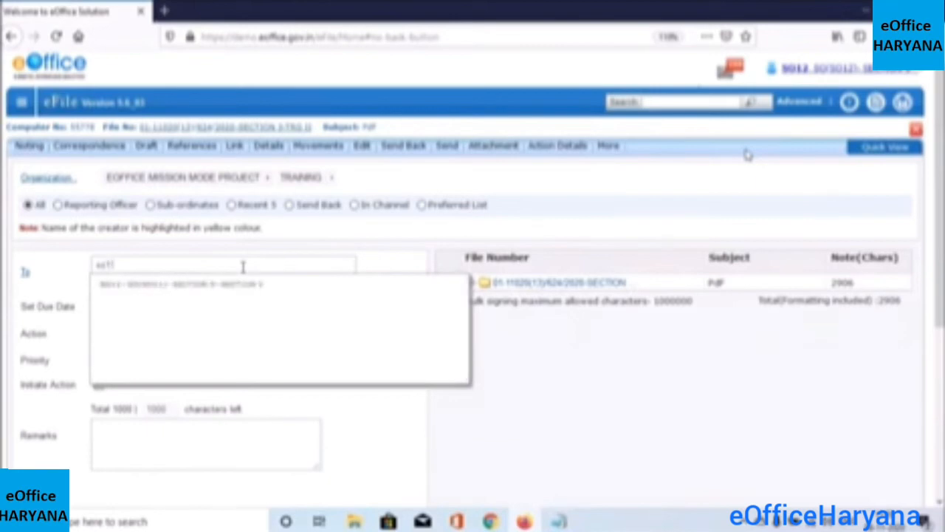
{"action": "left_click", "coordinate": [237, 285]}
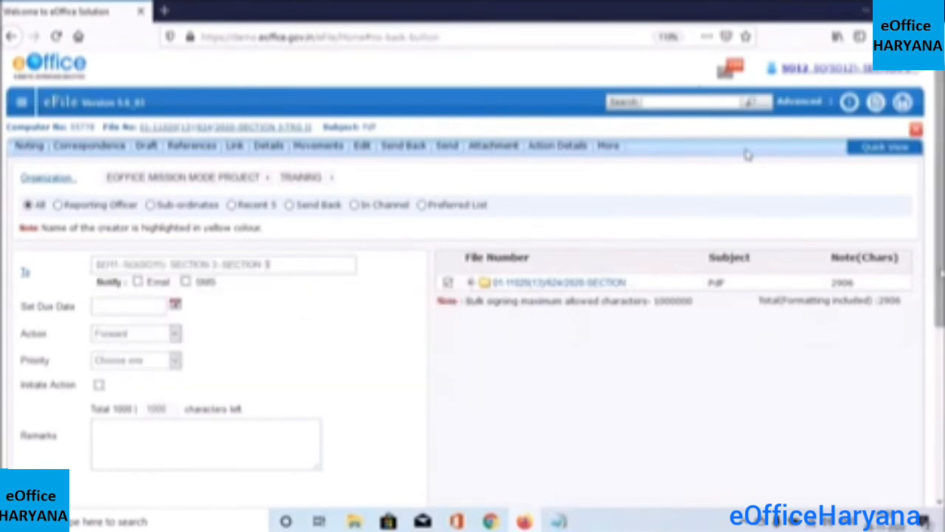
{"action": "scroll", "coordinate": [747, 155], "scroll_direction": "down", "scroll_amount": 3}
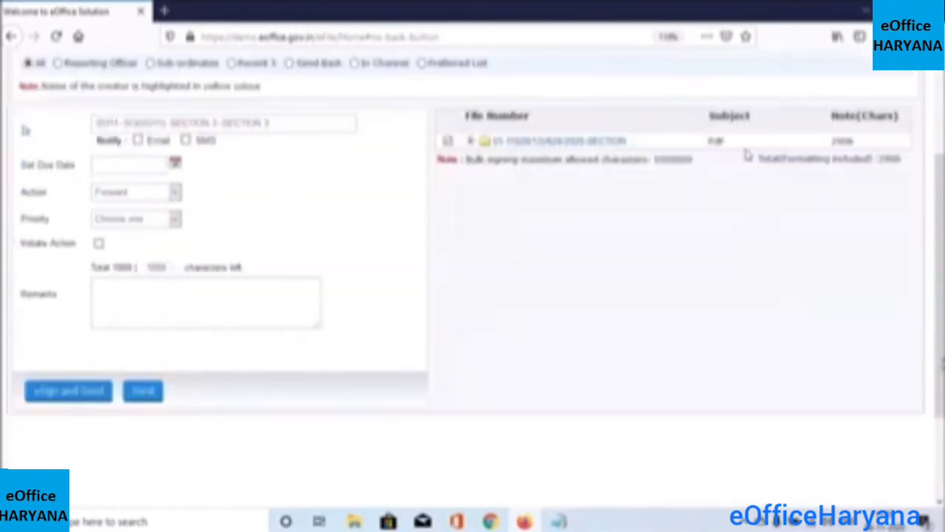
{"action": "left_click", "coordinate": [133, 391]}
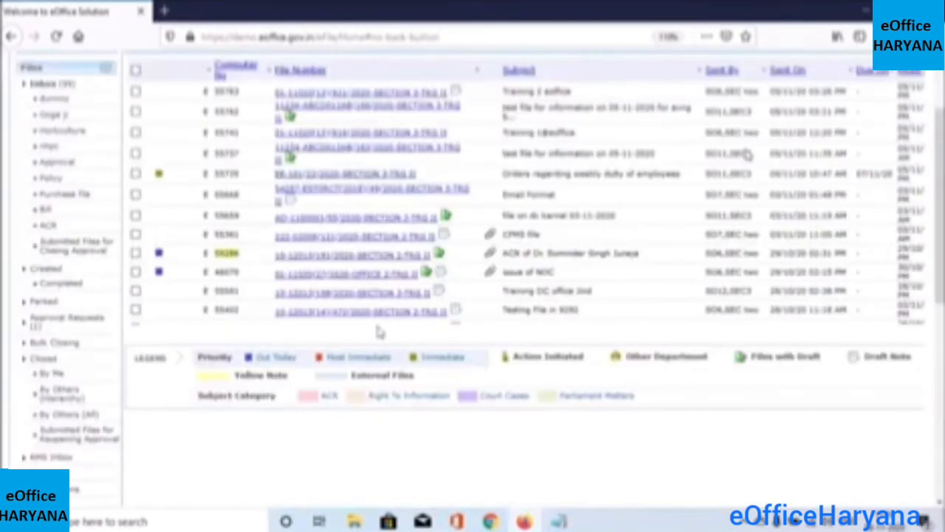
Switch to the other eOffice window and refresh its Inbox
{"action": "mouse_move", "coordinate": [489, 522]}
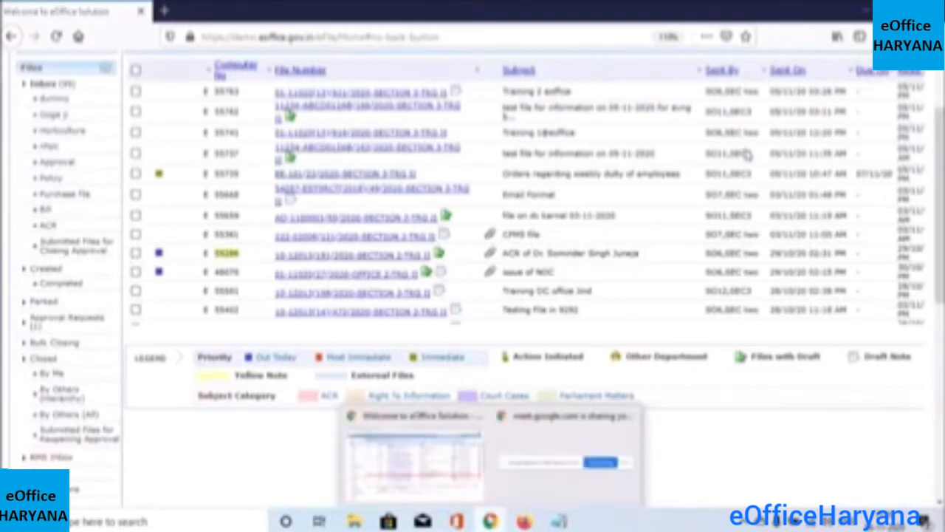
{"action": "left_click", "coordinate": [436, 448]}
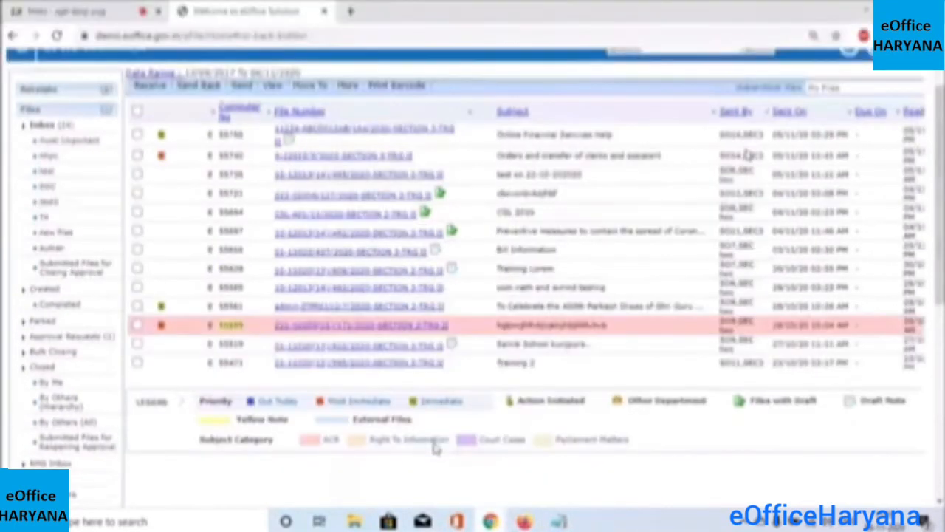
{"action": "left_click", "coordinate": [41, 125]}
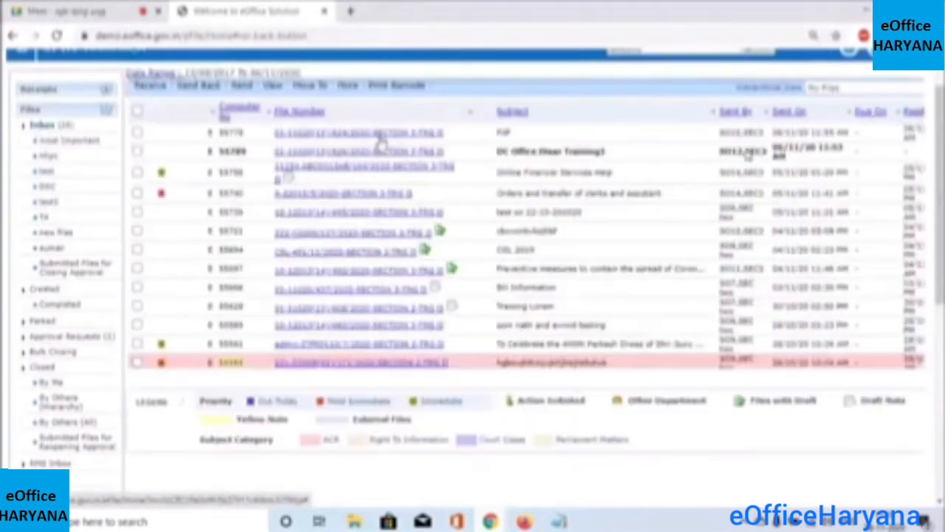
Open the received PdP file to view Note # 1 and its two correspondences
{"action": "left_click", "coordinate": [369, 139]}
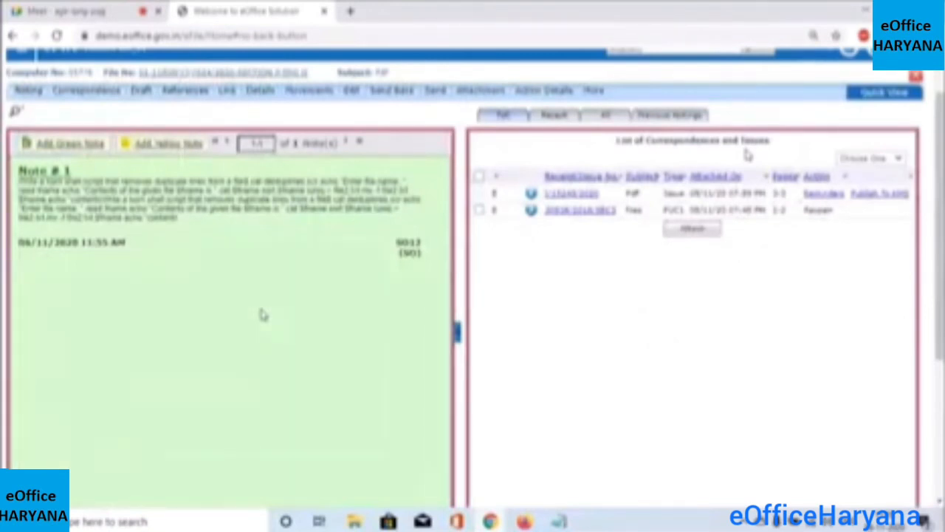
{"action": "left_click_drag", "start_coordinate": [939, 283], "coordinate": [939, 282]}
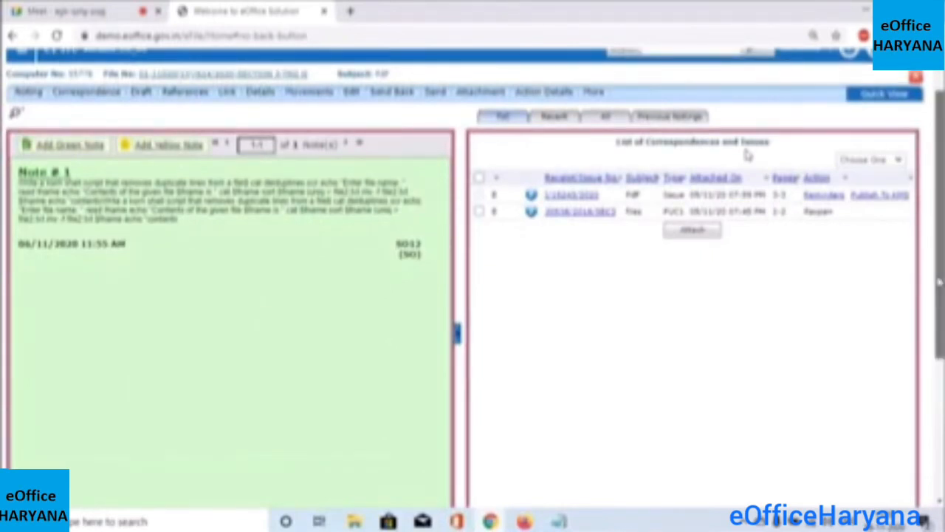
{"action": "scroll", "coordinate": [748, 154], "scroll_direction": "up", "scroll_amount": 1}
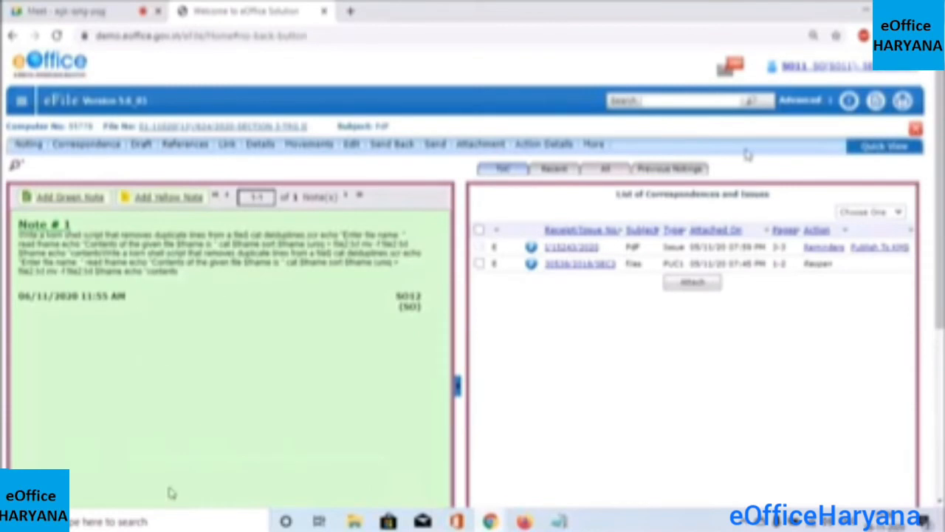
Start a new green note with the test line 'gvvvqvqvgvhvglv'
{"action": "left_click", "coordinate": [72, 205]}
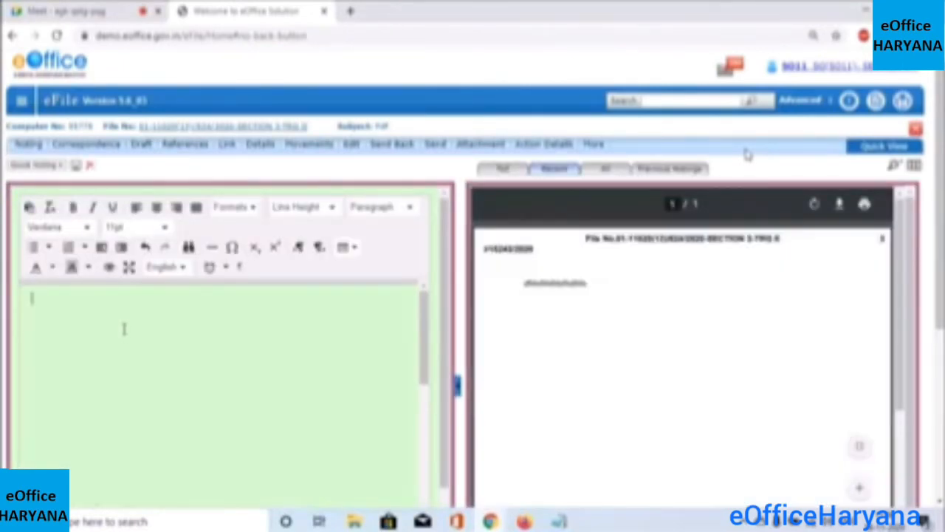
{"action": "type", "text": "gvvvqvqvgvhvgl"}
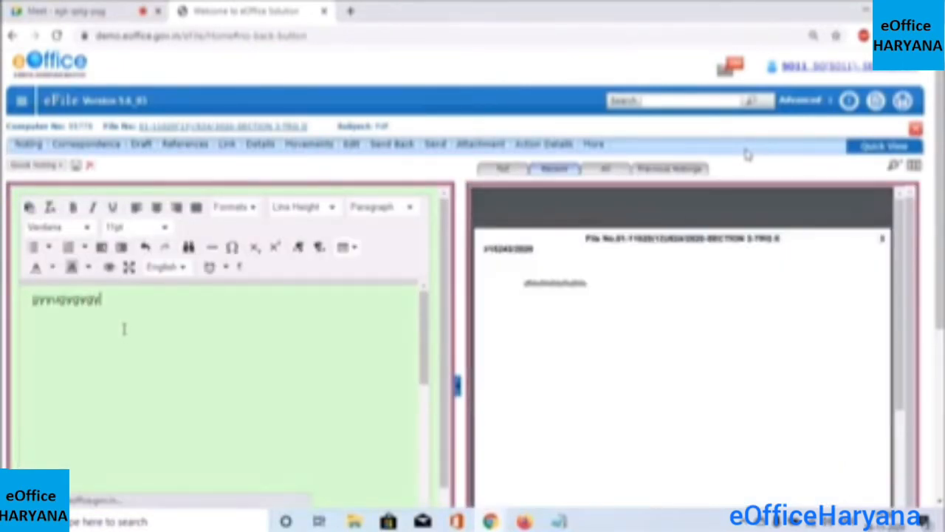
{"action": "type", "text": "v"}
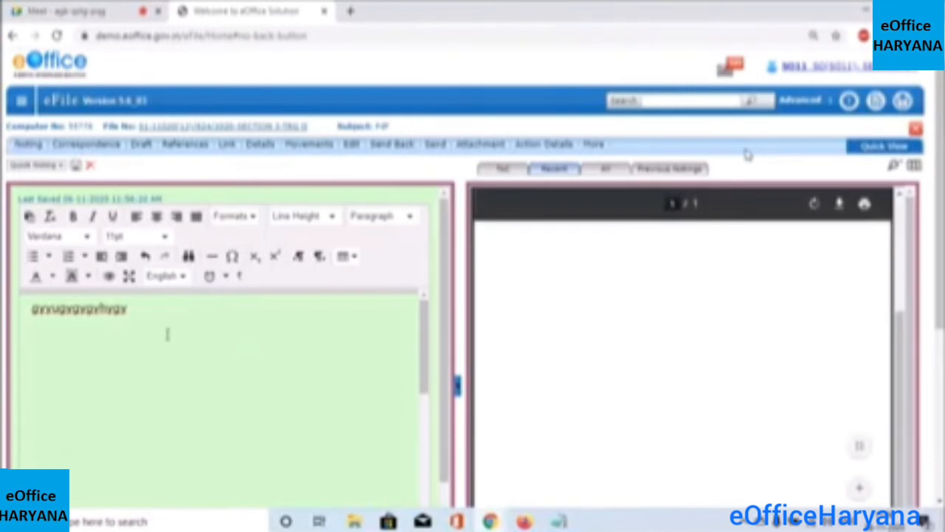
{"action": "left_click", "coordinate": [165, 300]}
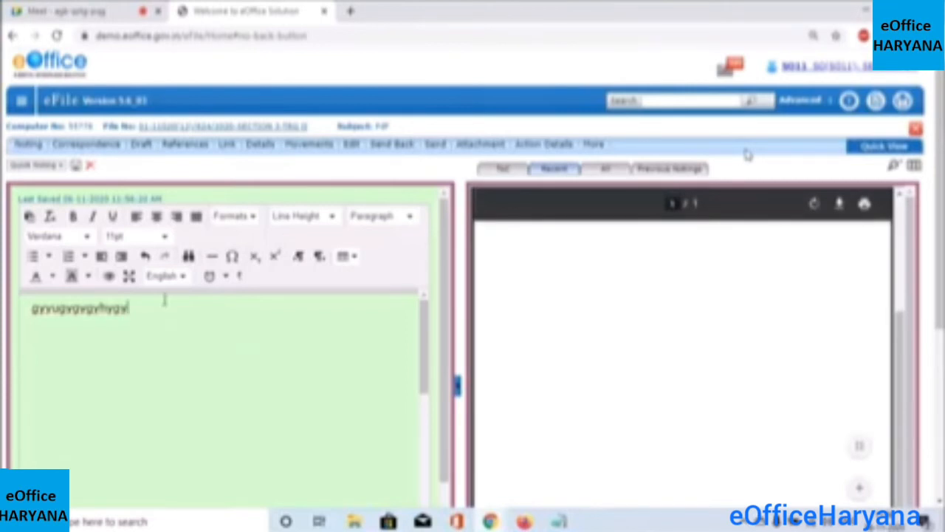
{"action": "key", "text": "Return"}
{"action": "key", "text": "Return"}
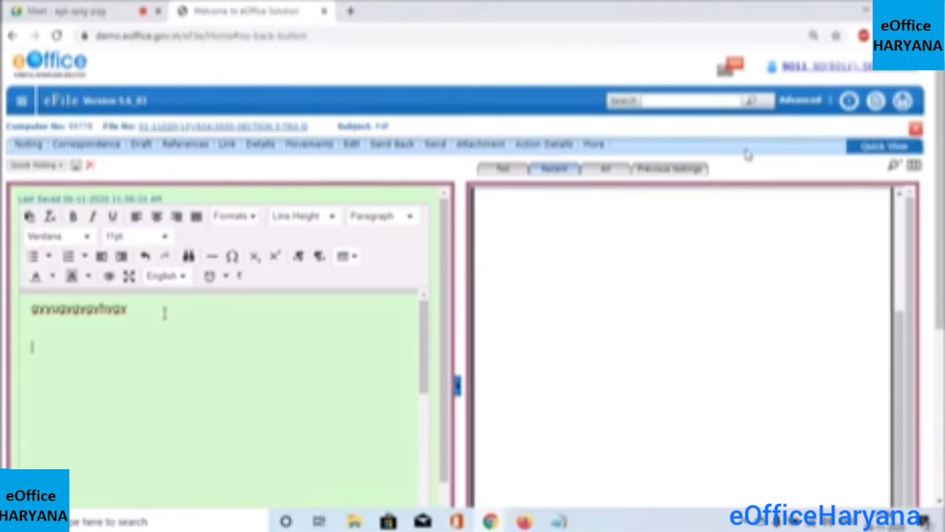
{"action": "type", "text": "n"}
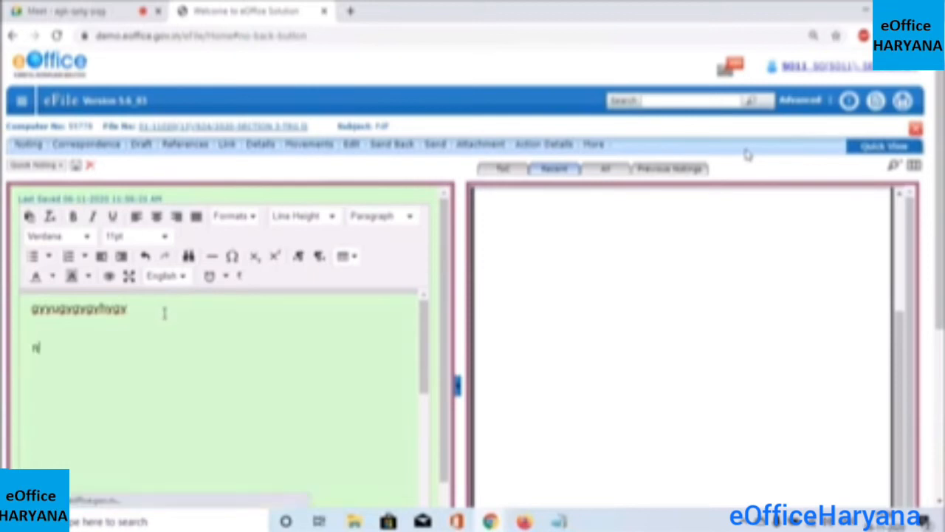
{"action": "key", "text": "BackSpace"}
Add the lines 'Page# 1' and 'Note# 1', then select Page# 1
{"action": "type", "text": "Page#"}
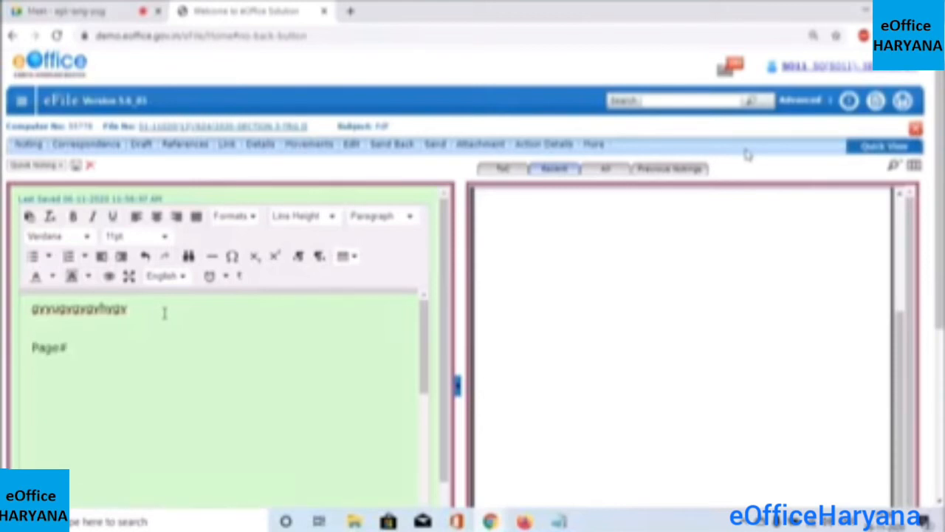
{"action": "type", "text": " 1"}
{"action": "key", "text": "Return"}
{"action": "key", "text": "Return"}
{"action": "key", "text": "Return"}
{"action": "type", "text": "Note# 1"}
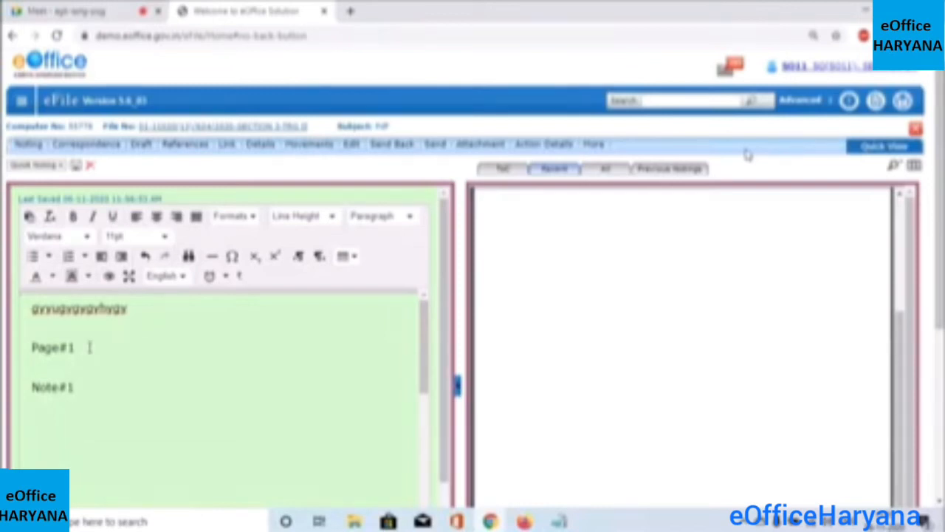
{"action": "left_click_drag", "start_coordinate": [88, 348], "coordinate": [67, 348]}
{"action": "key", "text": "shift+Home"}
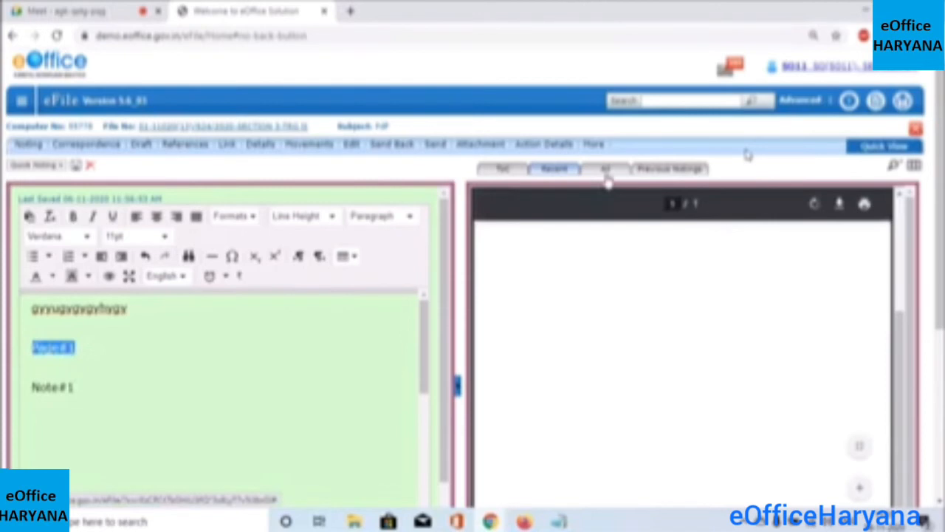
Link the Page#1 text to correspondence page 1
{"action": "scroll", "coordinate": [606, 181], "scroll_direction": "down", "scroll_amount": 1}
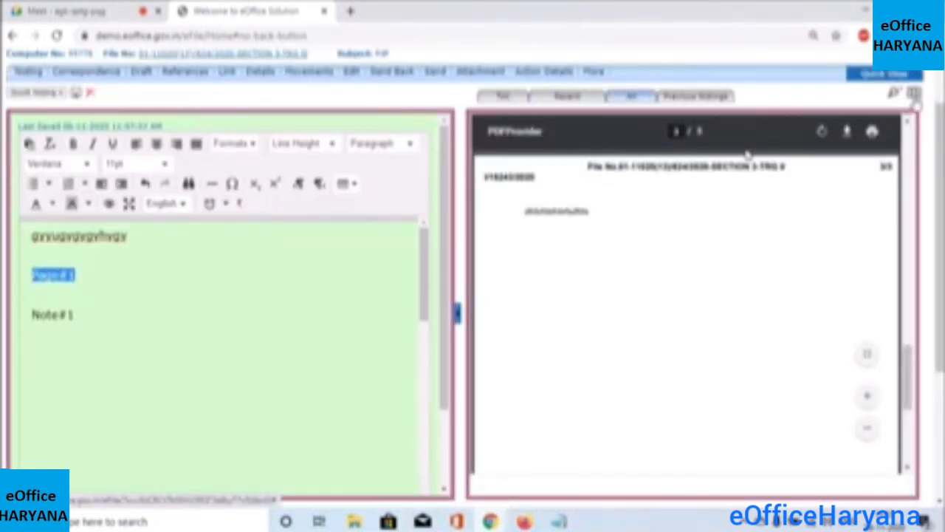
{"action": "left_click", "coordinate": [915, 94]}
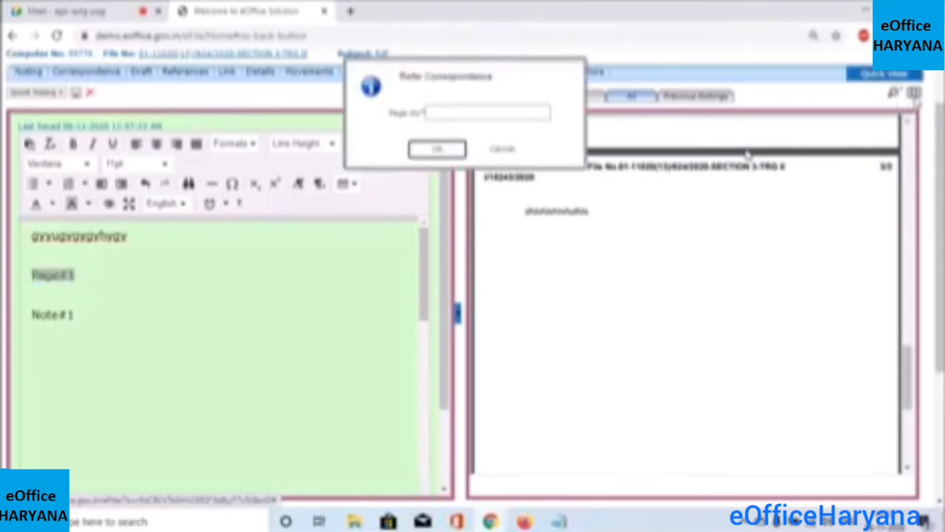
{"action": "left_click", "coordinate": [453, 114]}
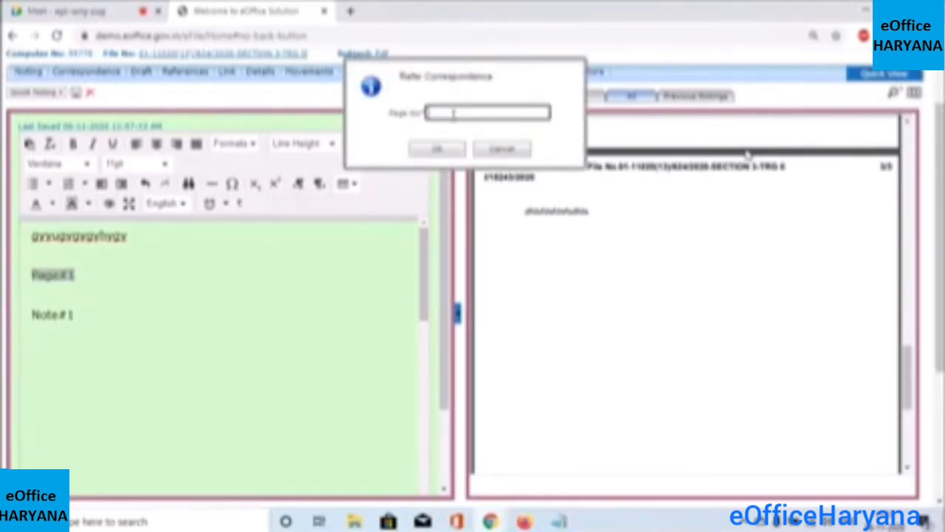
{"action": "type", "text": "1"}
{"action": "left_click", "coordinate": [437, 148]}
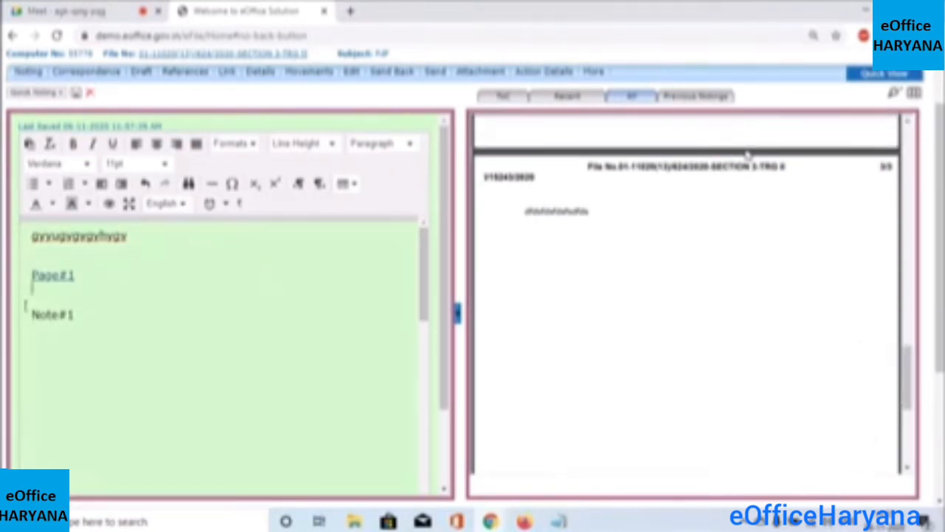
Select the Note#1 text in the note
{"action": "mouse_move", "coordinate": [31, 314]}
{"action": "left_mouse_down"}
{"action": "mouse_move", "coordinate": [72, 315]}
{"action": "mouse_move", "coordinate": [31, 315]}
{"action": "left_mouse_up"}
{"action": "left_click", "coordinate": [74, 316]}
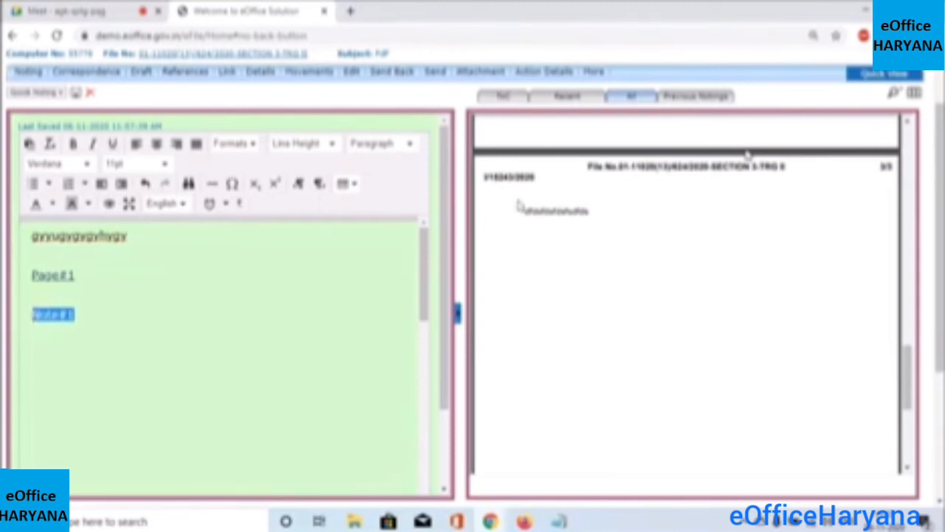
{"action": "mouse_move", "coordinate": [658, 139]}
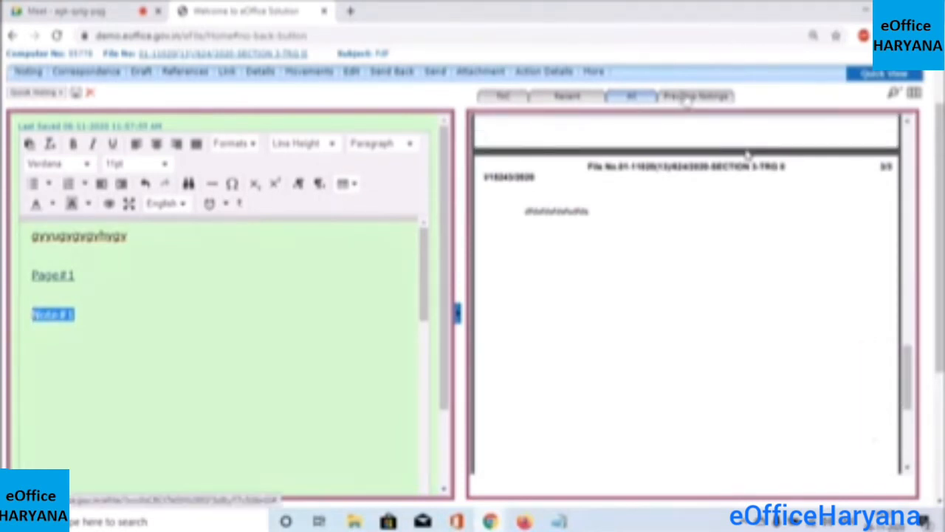
Show the previous notings and link the Note#1 text to Note # 1 by note number
{"action": "left_click", "coordinate": [687, 100]}
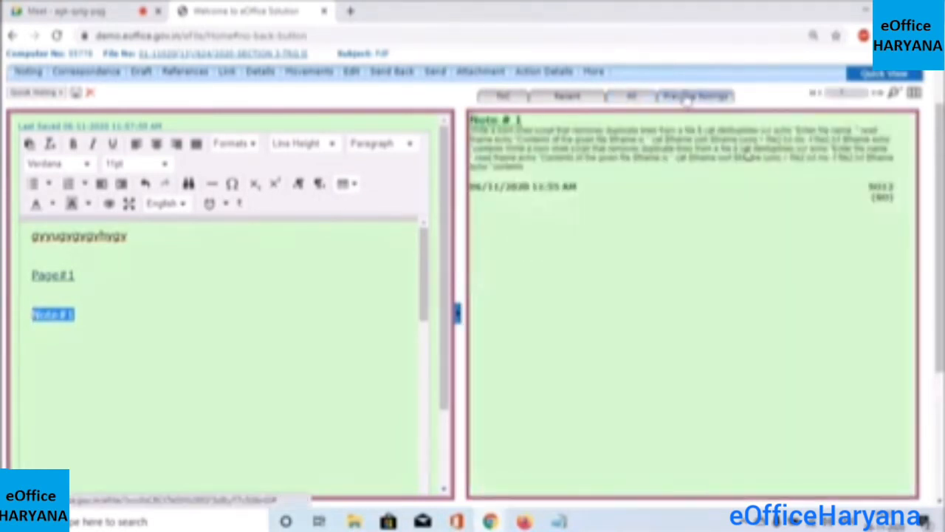
{"action": "left_click", "coordinate": [916, 93]}
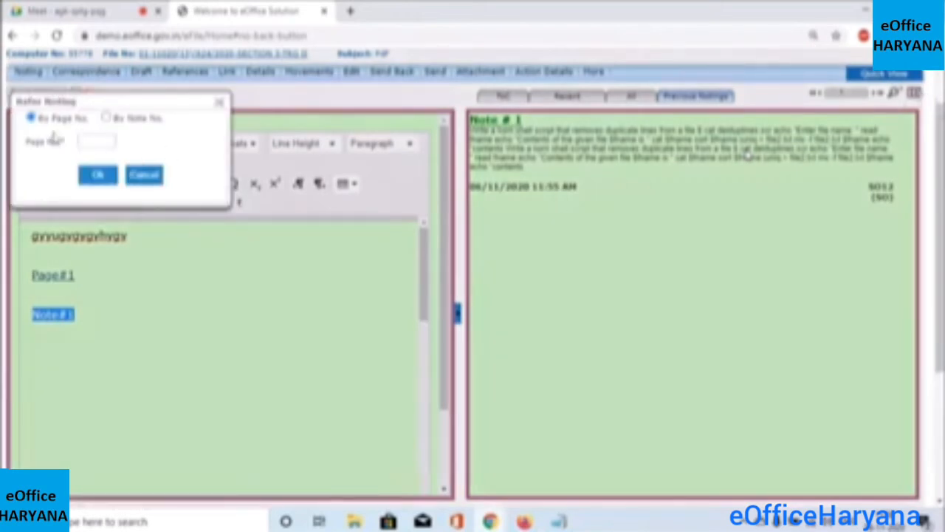
{"action": "left_click", "coordinate": [106, 119]}
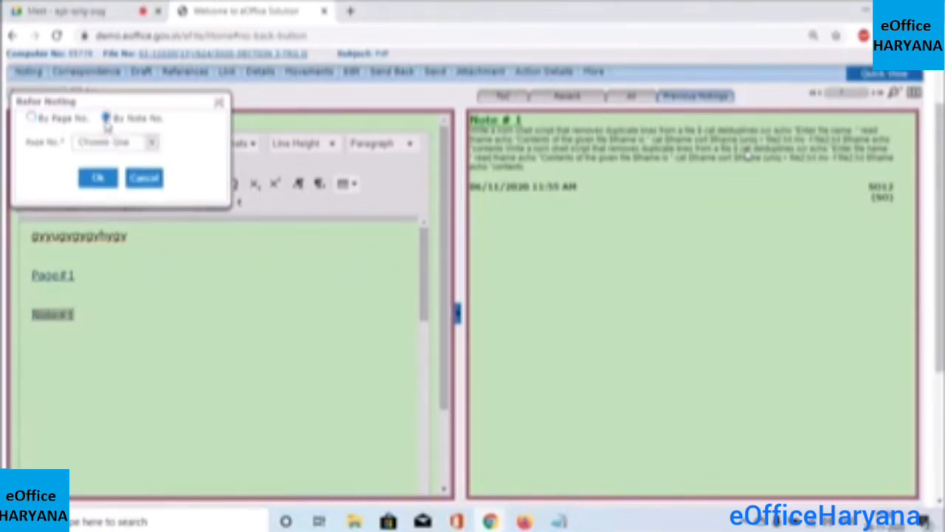
{"action": "left_click", "coordinate": [151, 142]}
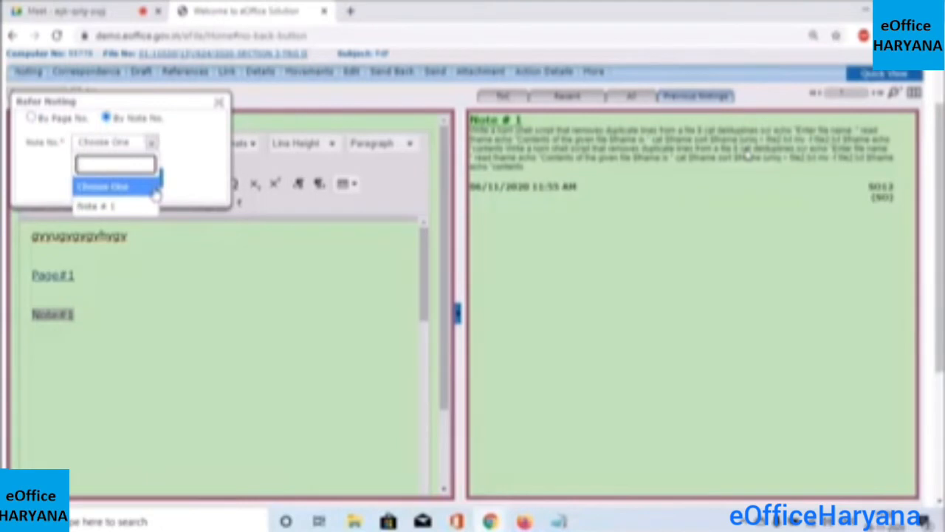
{"action": "left_click", "coordinate": [107, 208]}
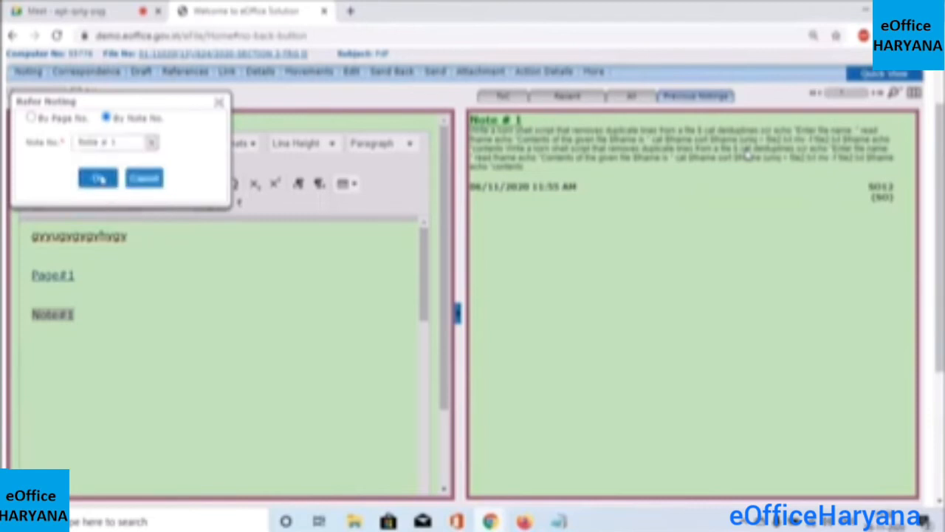
{"action": "left_click", "coordinate": [99, 179]}
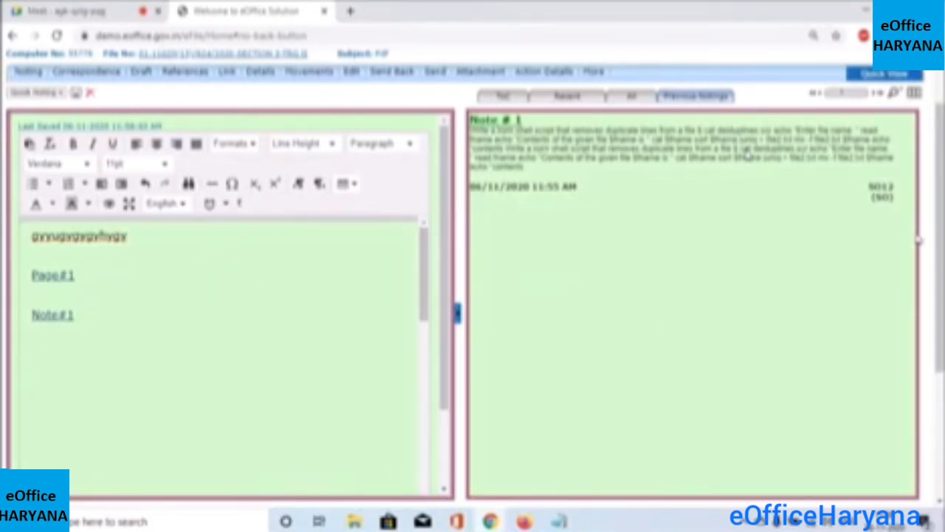
{"action": "left_click_drag", "start_coordinate": [941, 248], "coordinate": [942, 245]}
Scroll up to the file header and bring up the Send form
{"action": "scroll", "coordinate": [747, 153], "scroll_direction": "up", "scroll_amount": 1}
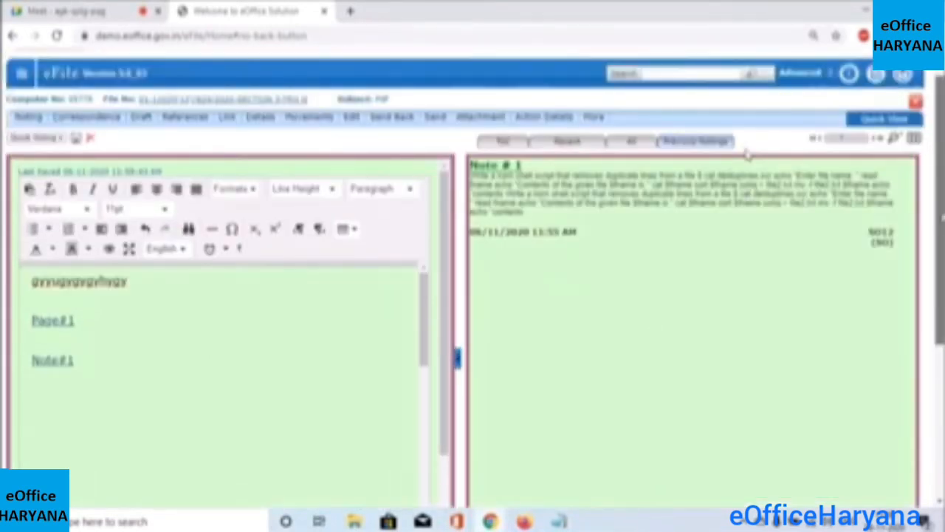
{"action": "scroll", "coordinate": [748, 153], "scroll_direction": "up", "scroll_amount": 1}
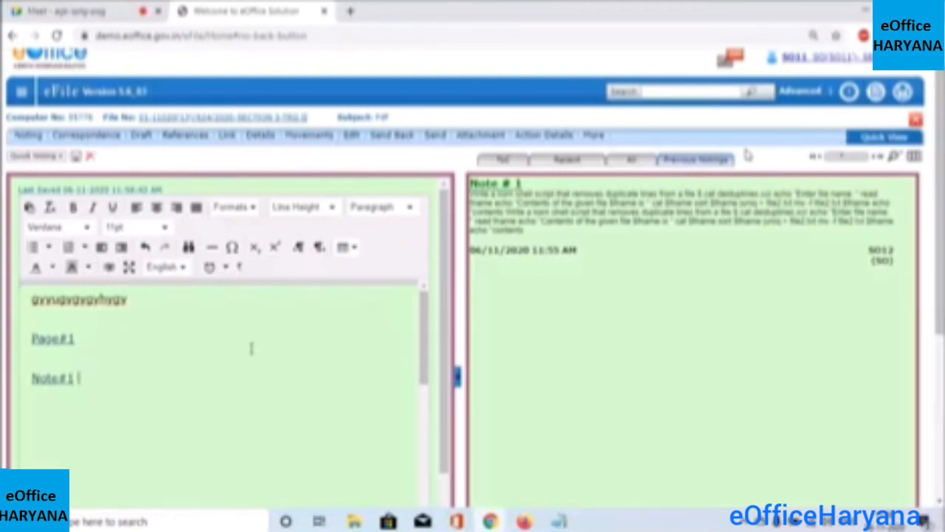
{"action": "left_click", "coordinate": [435, 143]}
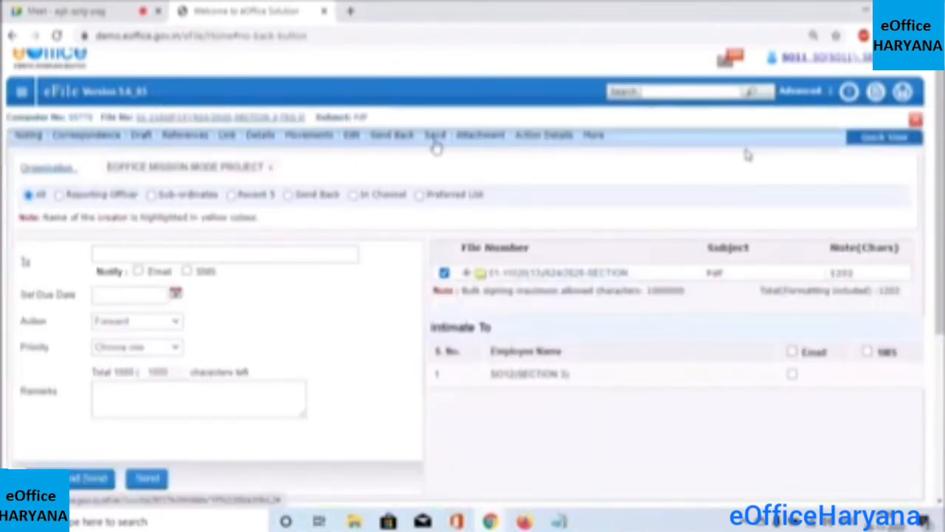
Set SO12-SO(SO12)-SECTION 3 as recipient and send the file
{"action": "left_click", "coordinate": [164, 253]}
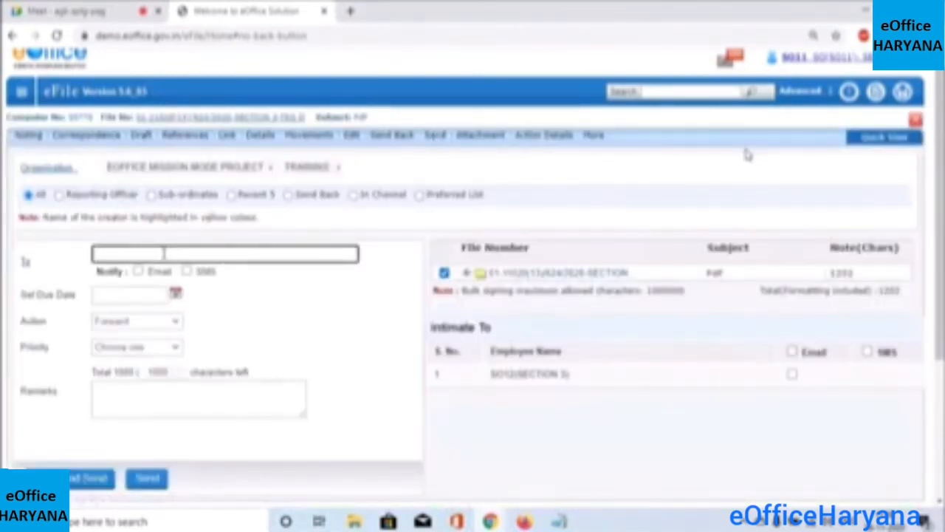
{"action": "type", "text": "so12"}
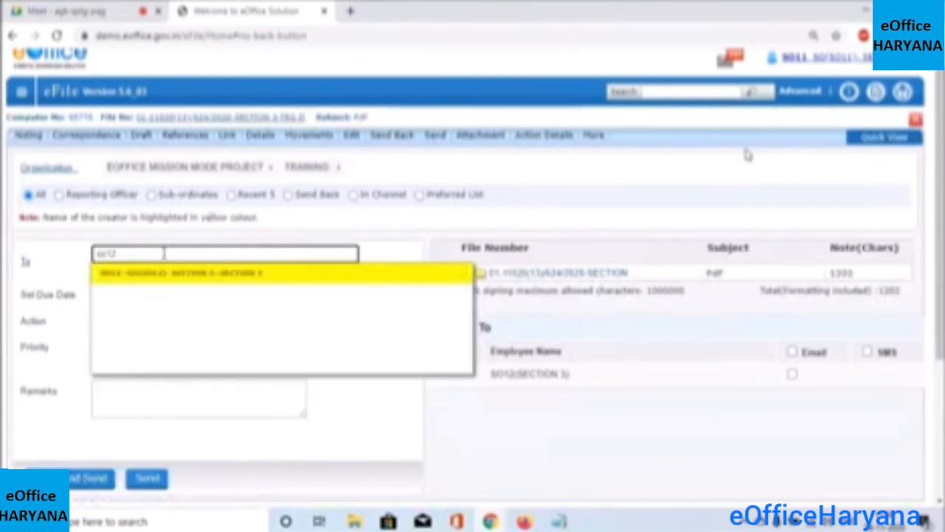
{"action": "left_click", "coordinate": [184, 275]}
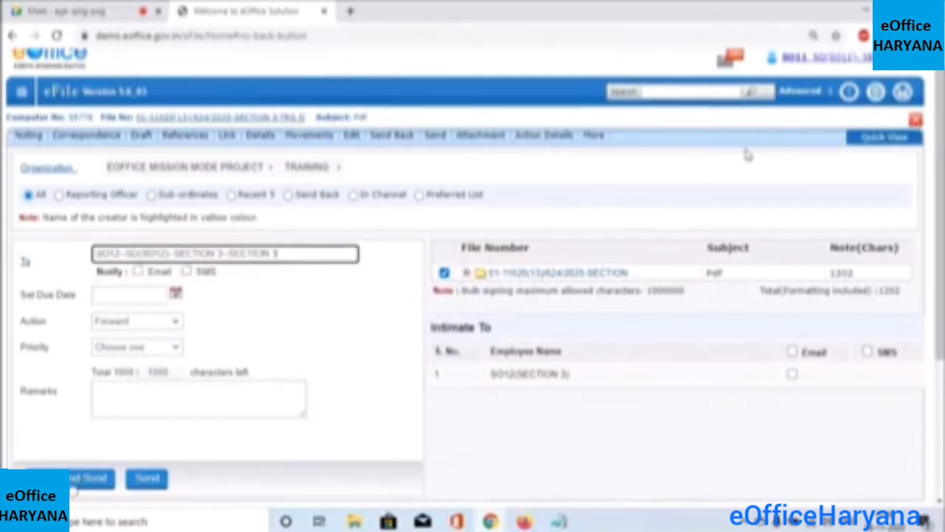
{"action": "left_click", "coordinate": [156, 487]}
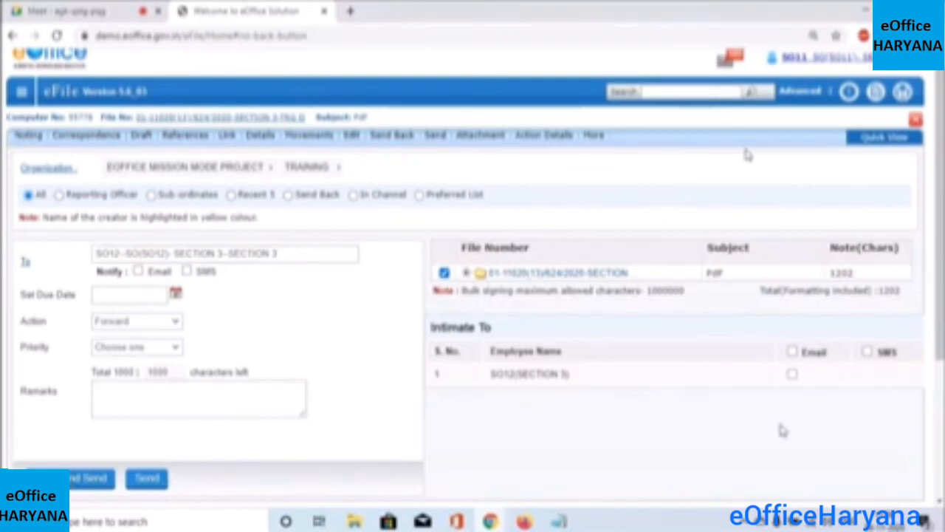
{"action": "scroll", "coordinate": [747, 154], "scroll_direction": "down", "scroll_amount": 1}
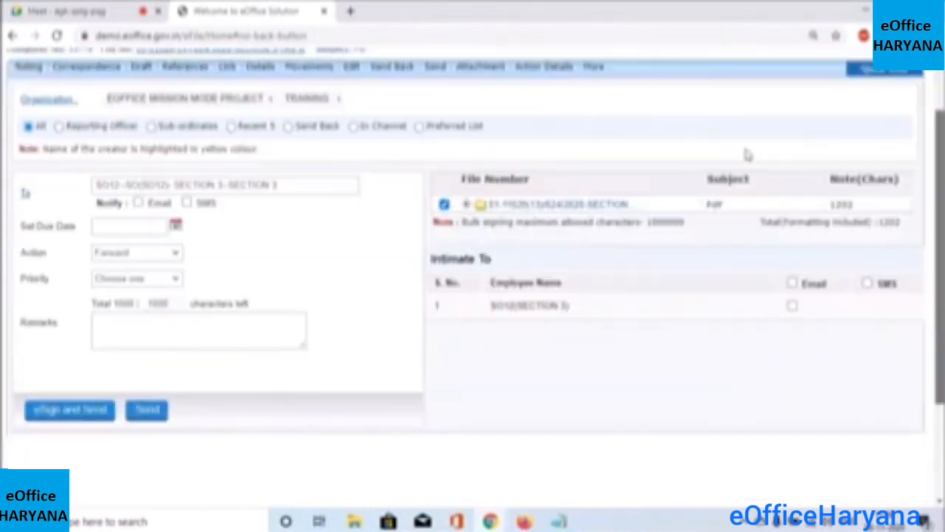
{"action": "scroll", "coordinate": [747, 154], "scroll_direction": "up", "scroll_amount": 1}
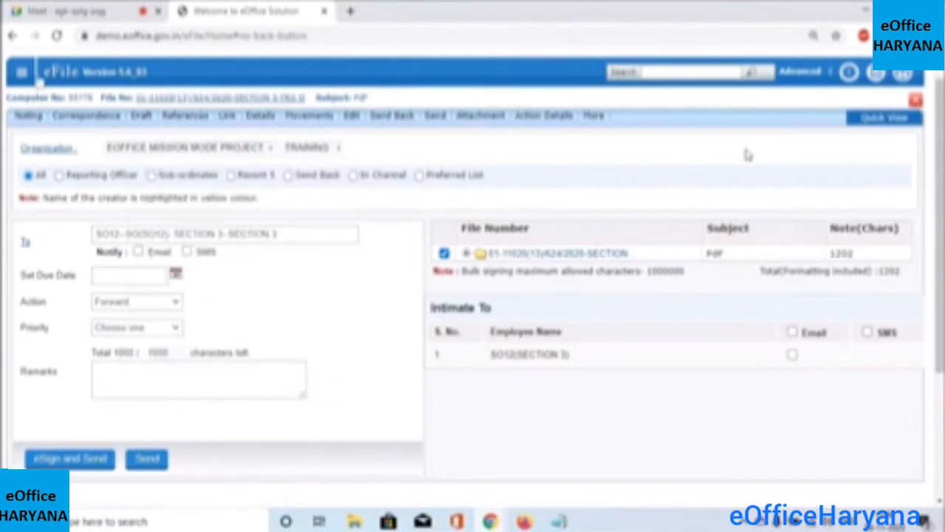
{"action": "left_click", "coordinate": [20, 81]}
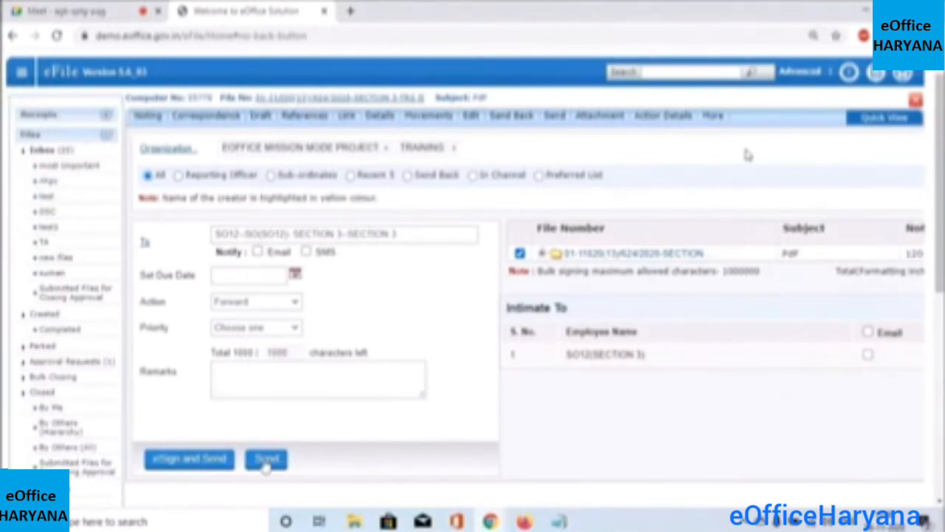
{"action": "left_click", "coordinate": [265, 465]}
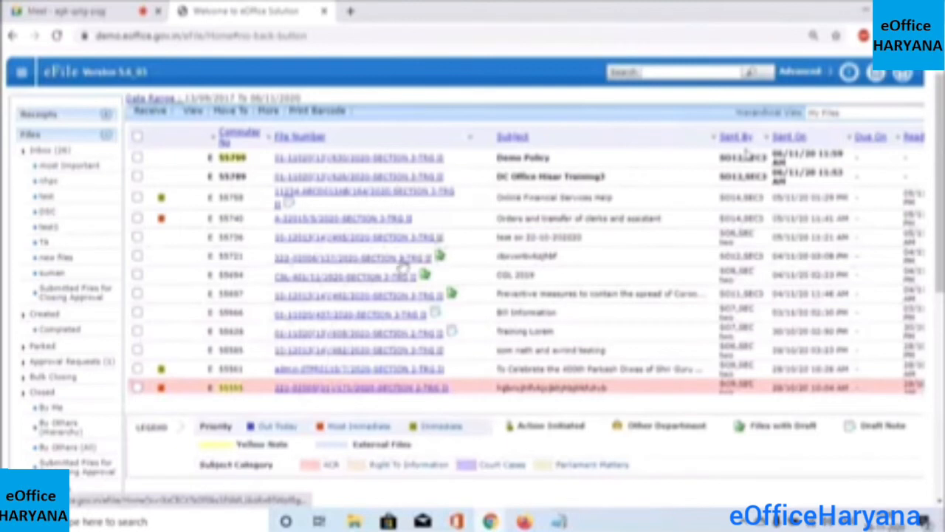
Reload the Inbox and open the DC Office Hisar Training3 file
{"action": "left_click", "coordinate": [48, 153]}
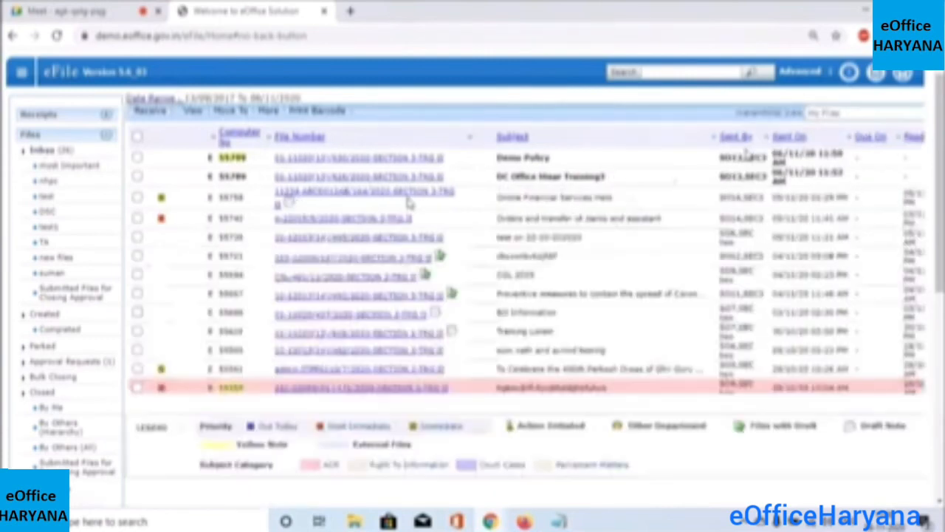
{"action": "left_click", "coordinate": [379, 185]}
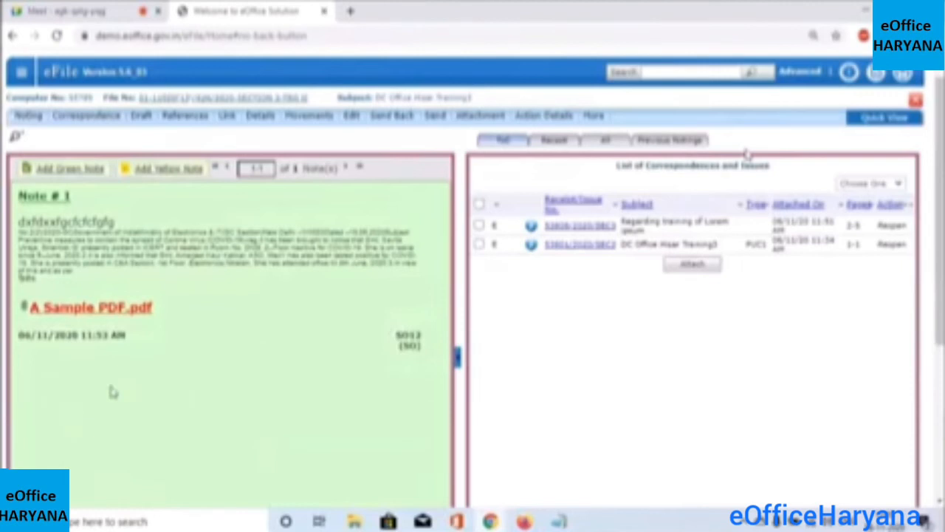
{"action": "left_click", "coordinate": [74, 170]}
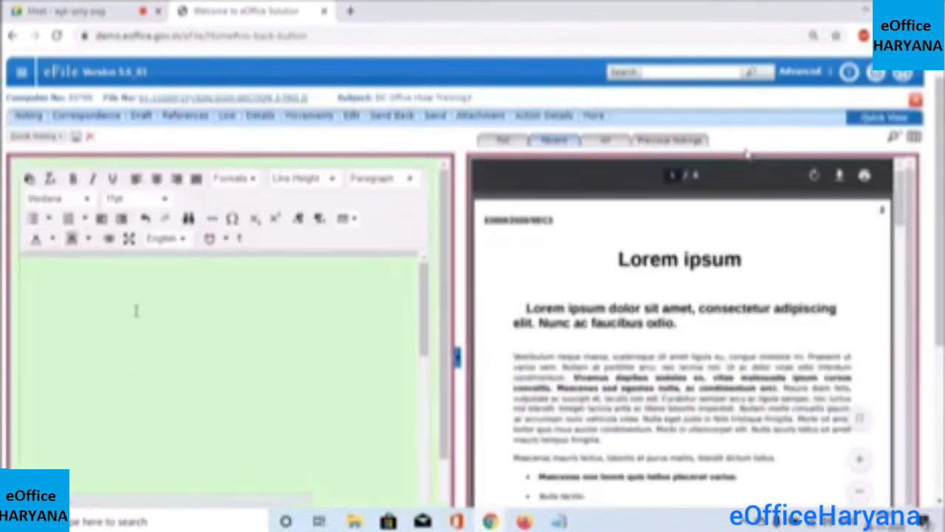
{"action": "key", "text": "ctrl+v"}
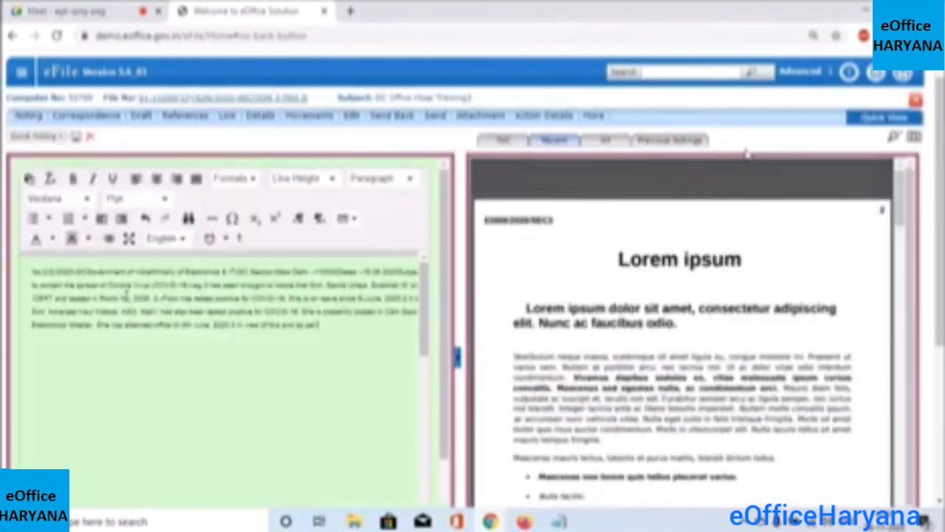
{"action": "left_click_drag", "start_coordinate": [34, 273], "coordinate": [73, 276]}
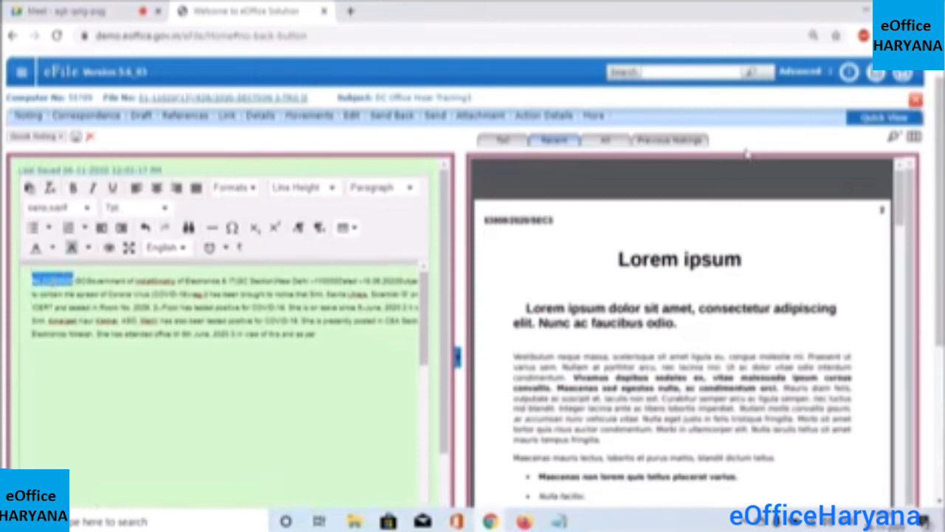
{"action": "left_click", "coordinate": [50, 280]}
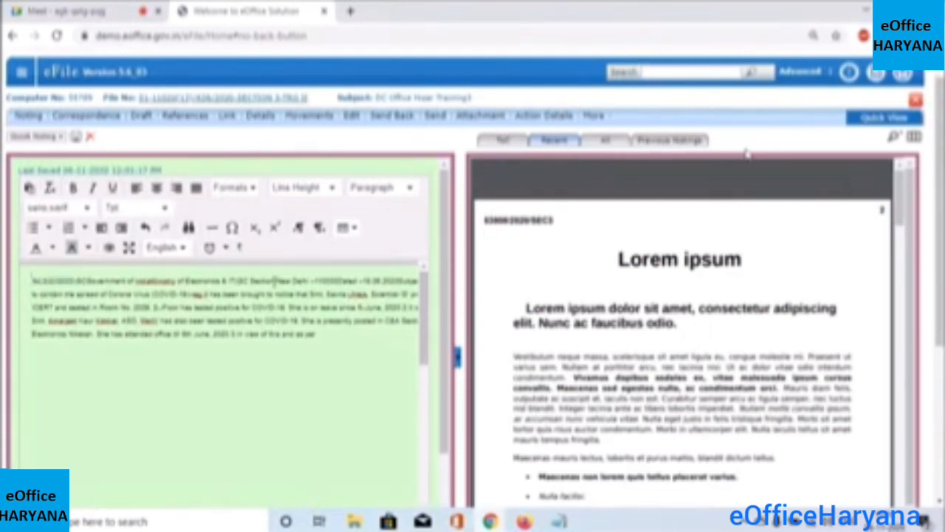
{"action": "mouse_move", "coordinate": [590, 137]}
{"action": "left_click", "coordinate": [746, 155]}
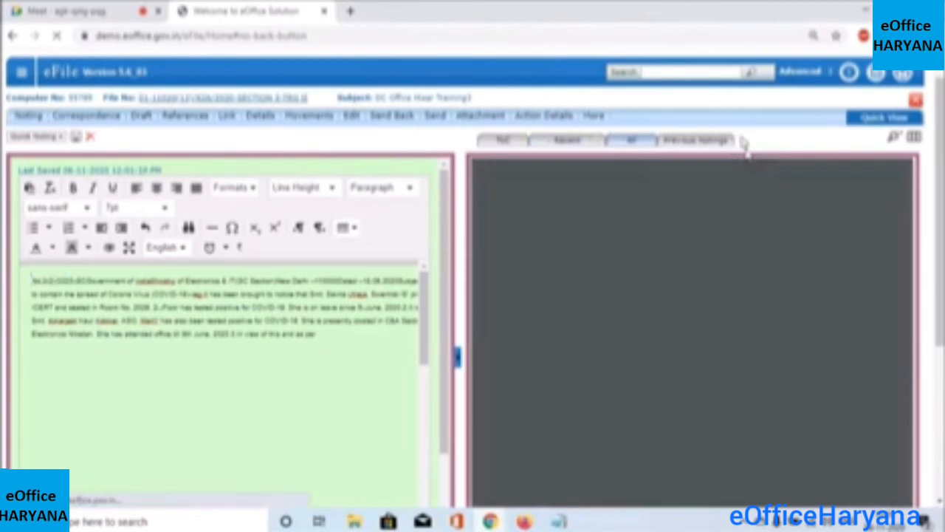
{"action": "mouse_move", "coordinate": [902, 120]}
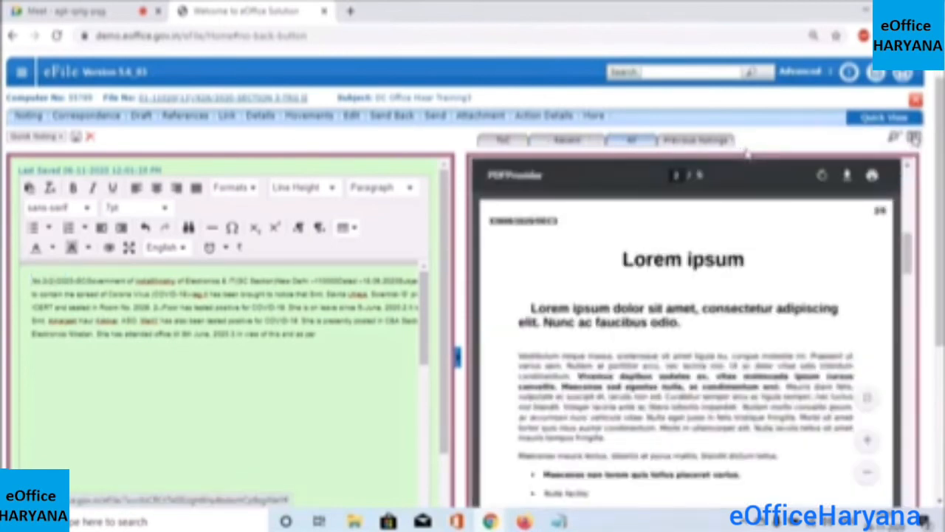
{"action": "left_click", "coordinate": [915, 139]}
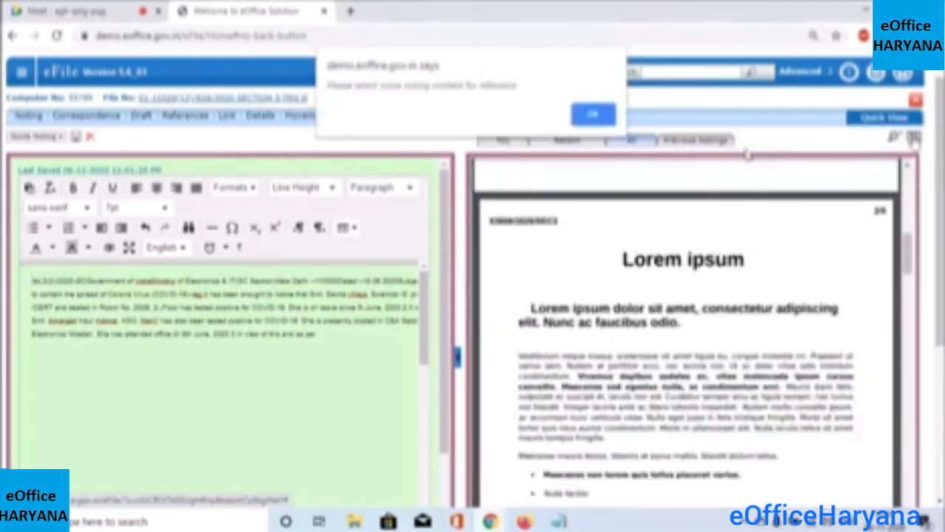
{"action": "left_click", "coordinate": [594, 116]}
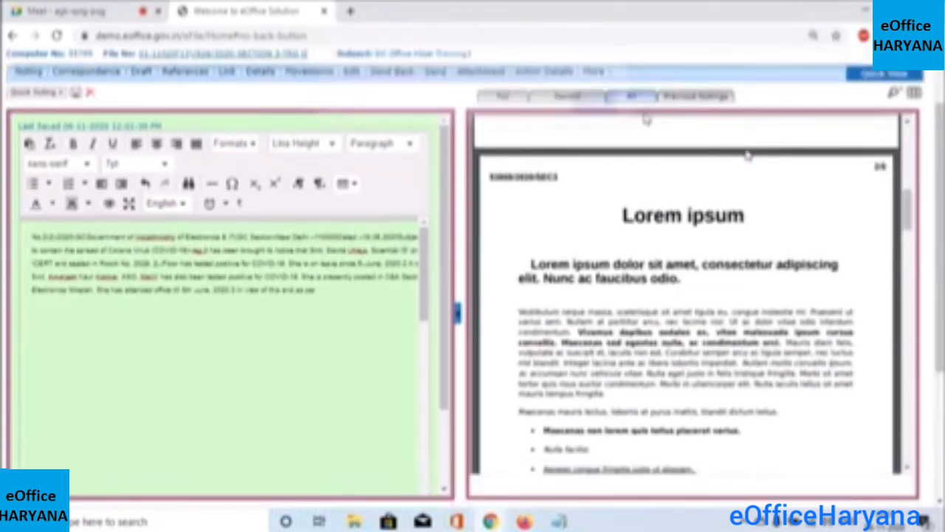
{"action": "left_click", "coordinate": [700, 97]}
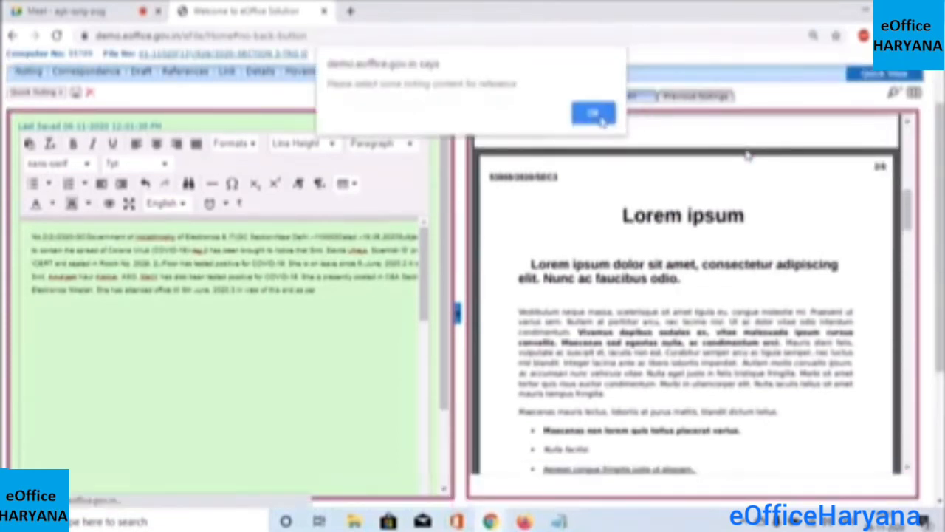
{"action": "left_click", "coordinate": [599, 116]}
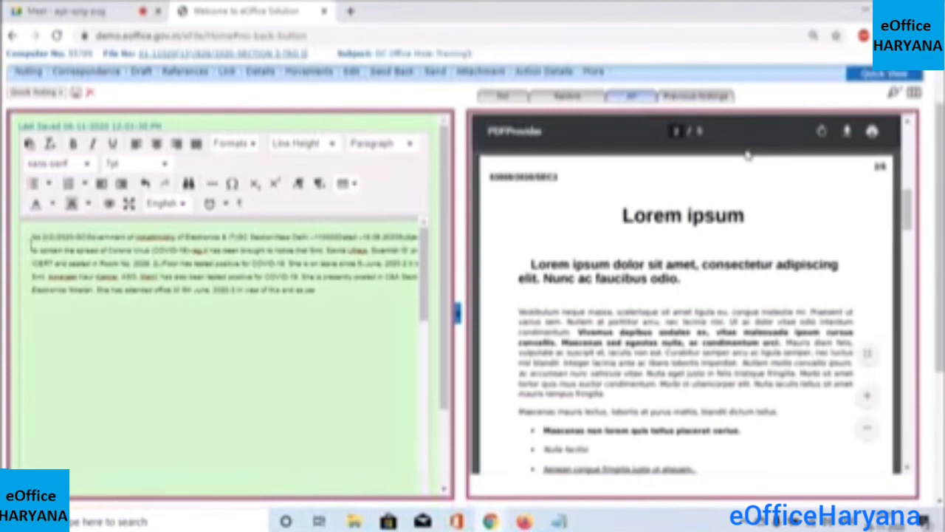
Link the note's first line to correspondence page 1
{"action": "left_click_drag", "start_coordinate": [33, 247], "coordinate": [71, 236]}
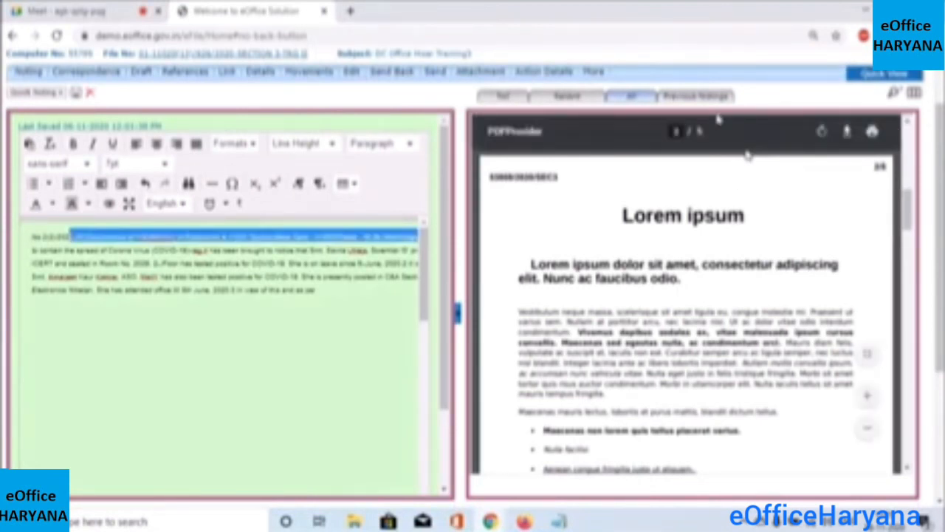
{"action": "left_click", "coordinate": [745, 154]}
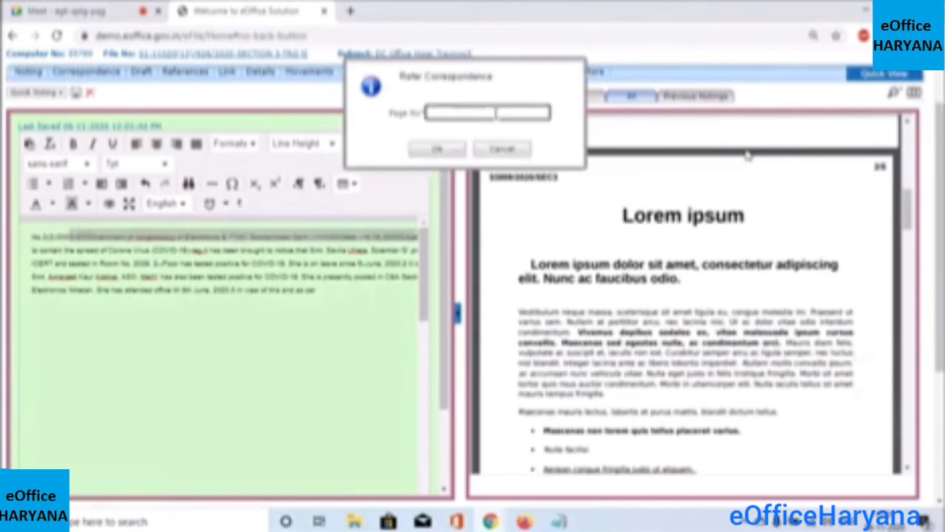
{"action": "type", "text": "1"}
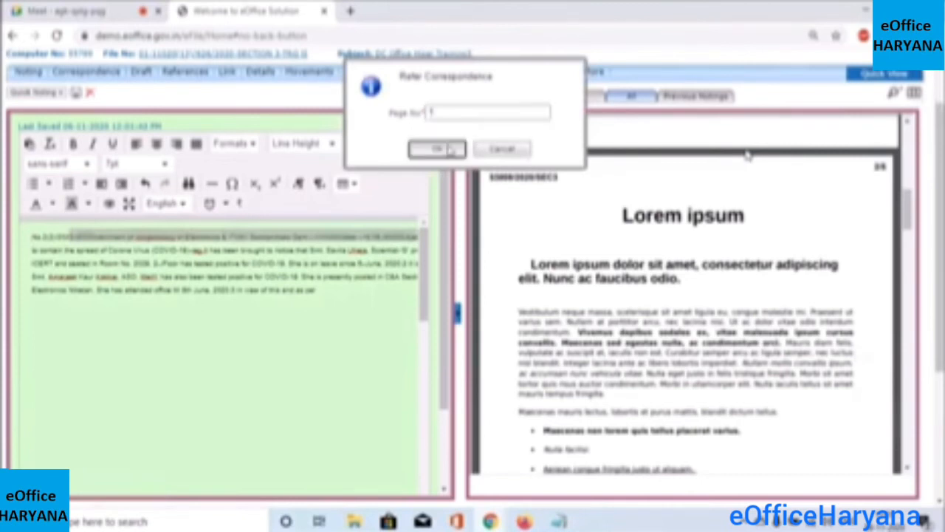
{"action": "left_click", "coordinate": [437, 149]}
Select the note's closing words and show previous notings, cancelling the correspondence reference
{"action": "left_click_drag", "start_coordinate": [148, 305], "coordinate": [192, 304]}
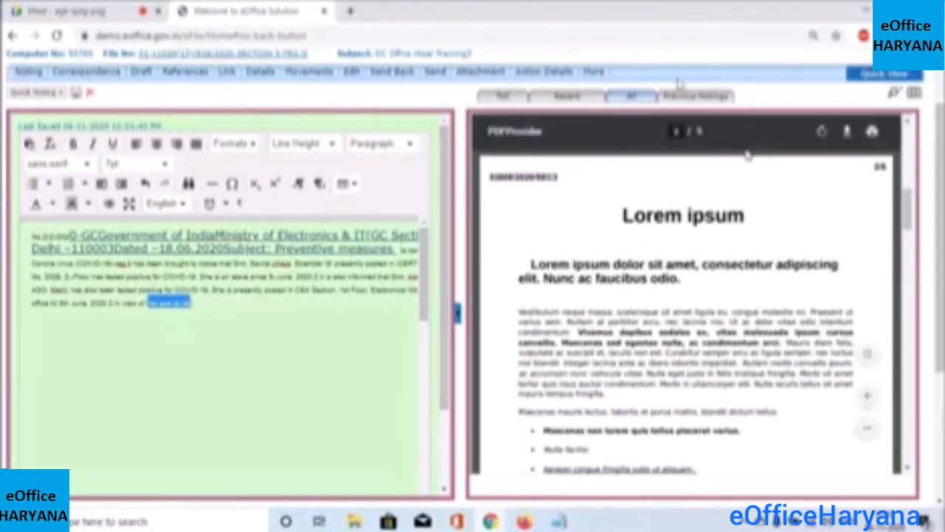
{"action": "left_click", "coordinate": [682, 102]}
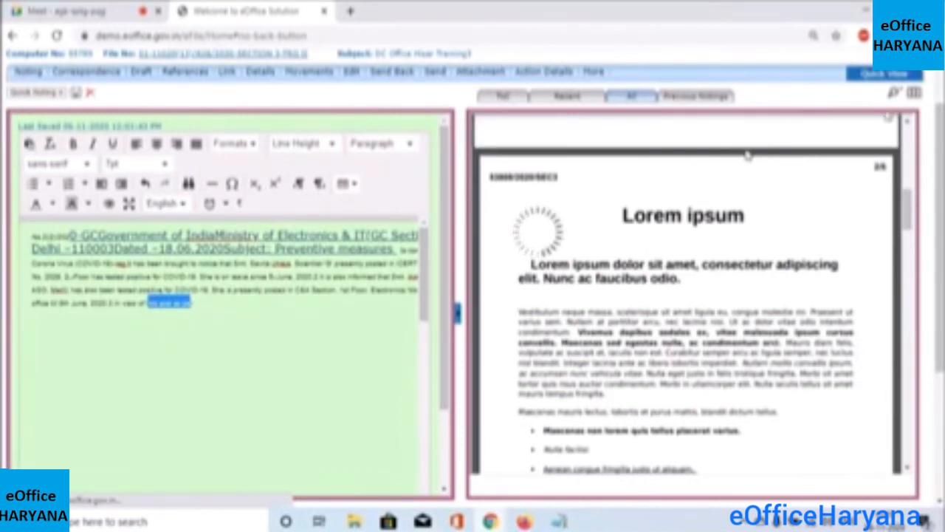
{"action": "left_click", "coordinate": [918, 95]}
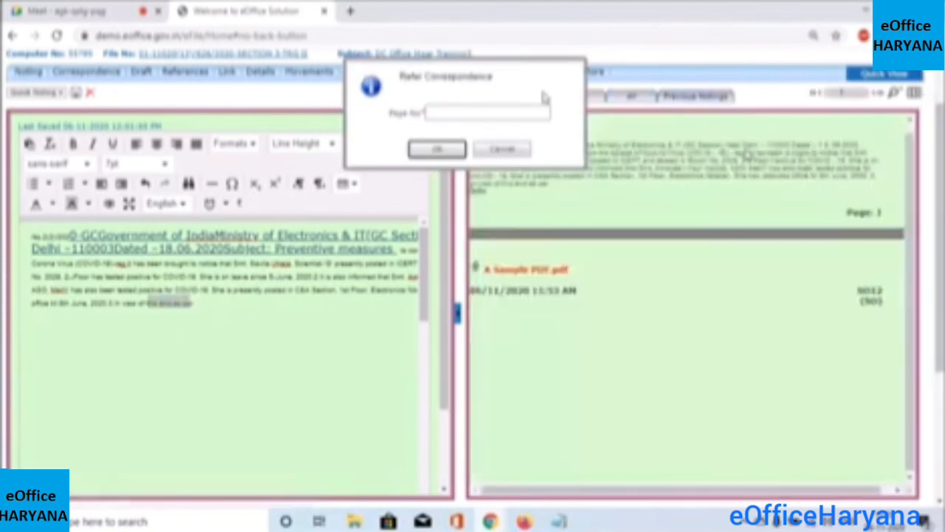
{"action": "left_click", "coordinate": [508, 150]}
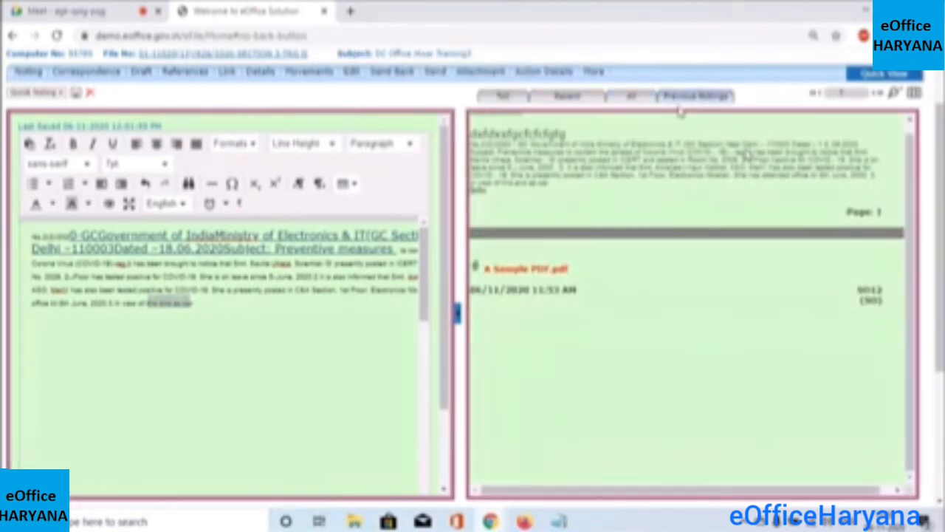
Link the draft note's closing words to Note # 1, referenced by note number
{"action": "left_click", "coordinate": [917, 98]}
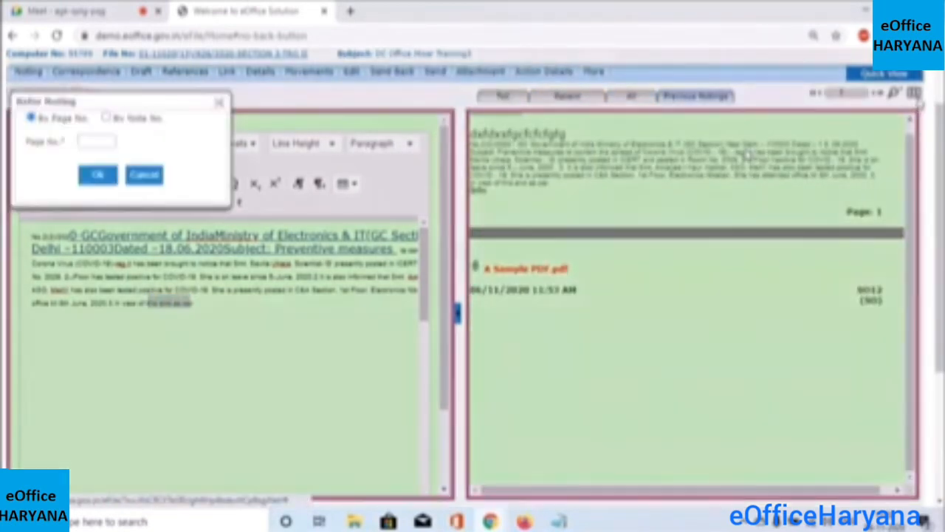
{"action": "left_click", "coordinate": [106, 118]}
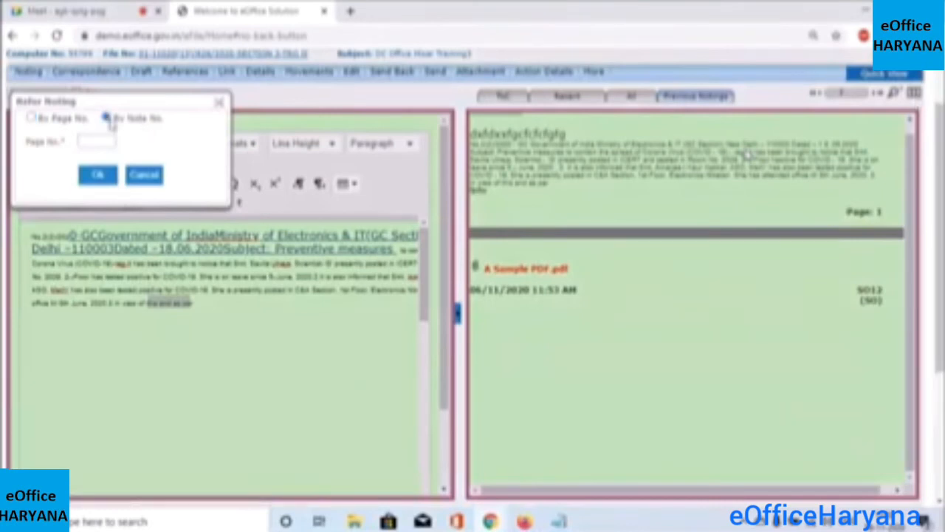
{"action": "left_click", "coordinate": [146, 143]}
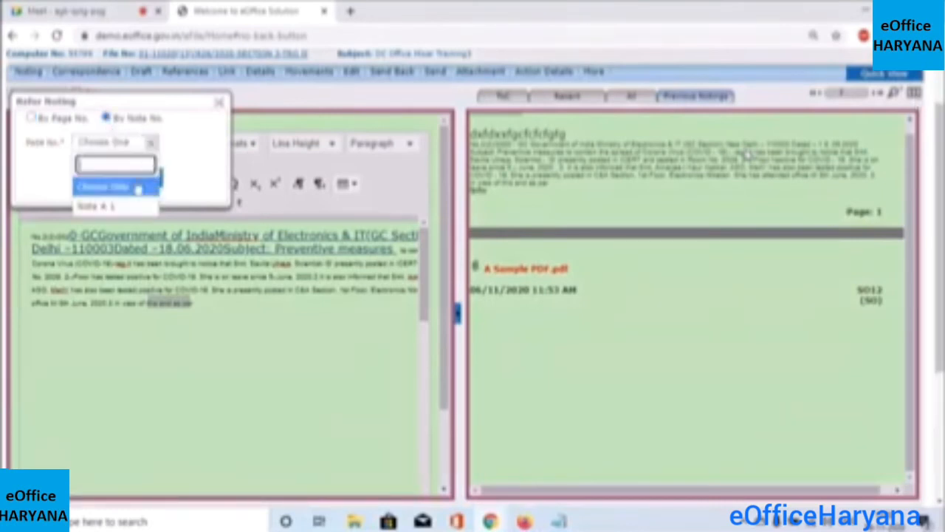
{"action": "left_click", "coordinate": [111, 204]}
{"action": "left_click", "coordinate": [104, 183]}
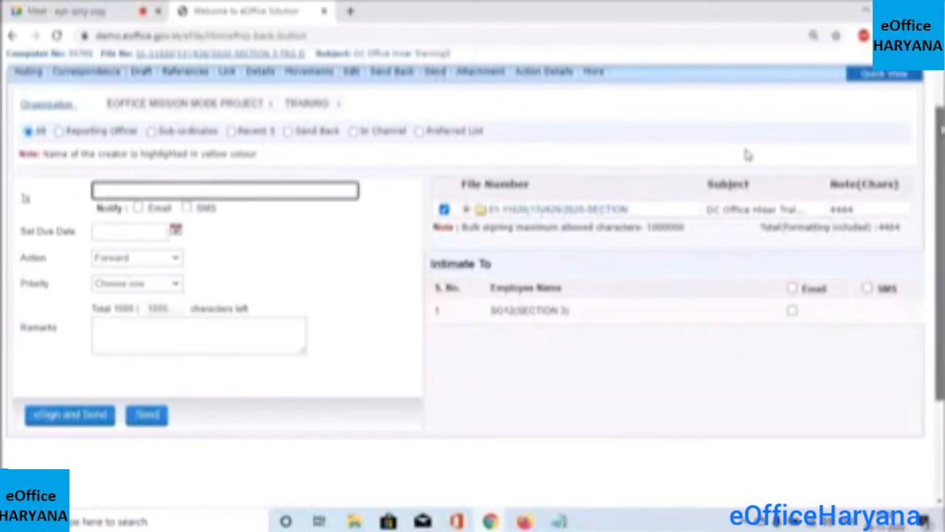
Address the file to SO12-SO(SO12)-SECTION 3 and send it
{"action": "left_click_drag", "start_coordinate": [943, 130], "coordinate": [943, 94]}
{"action": "type", "text": "so12"}
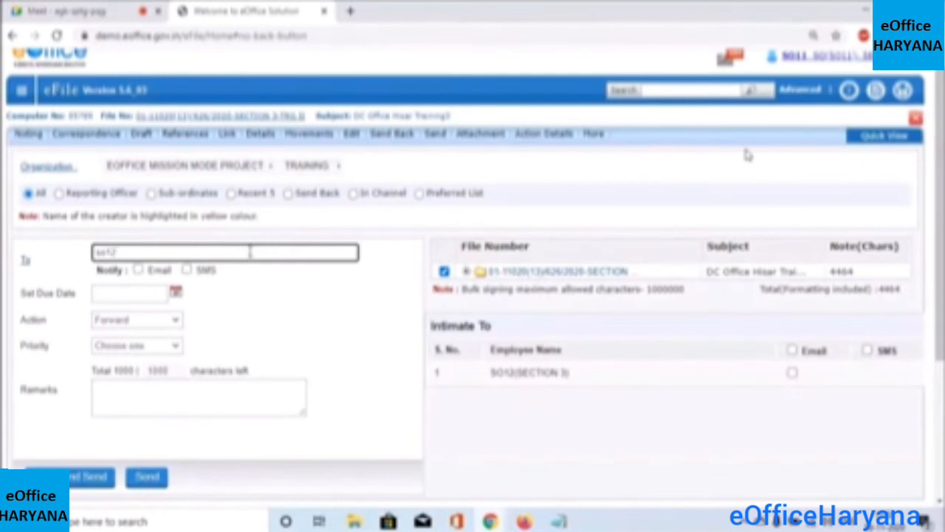
{"action": "double_click", "coordinate": [181, 252]}
{"action": "left_click", "coordinate": [164, 252]}
{"action": "key", "text": "BackSpace"}
{"action": "type", "text": "2"}
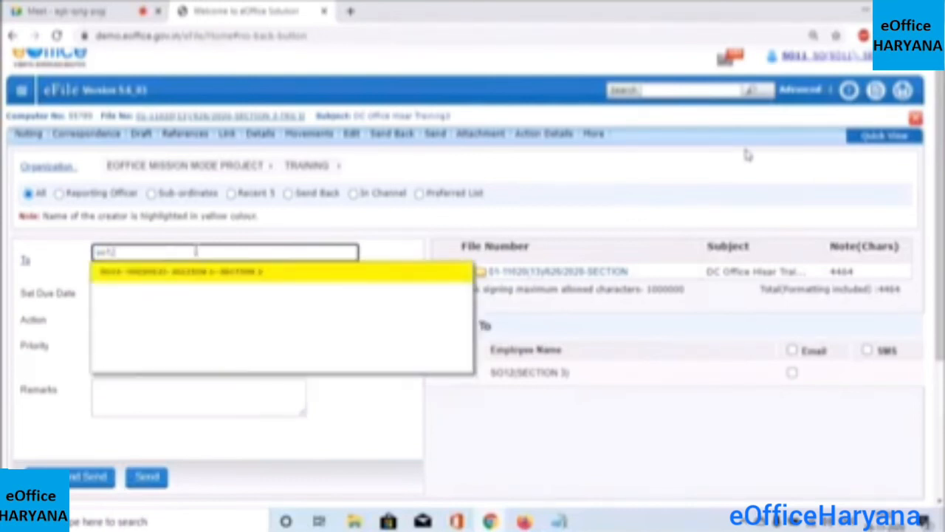
{"action": "left_click", "coordinate": [204, 267]}
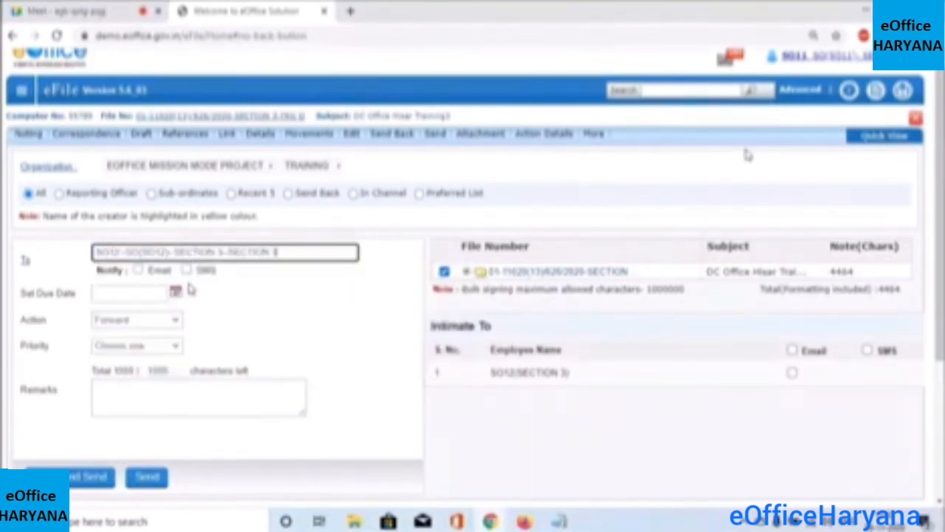
{"action": "left_click", "coordinate": [144, 485]}
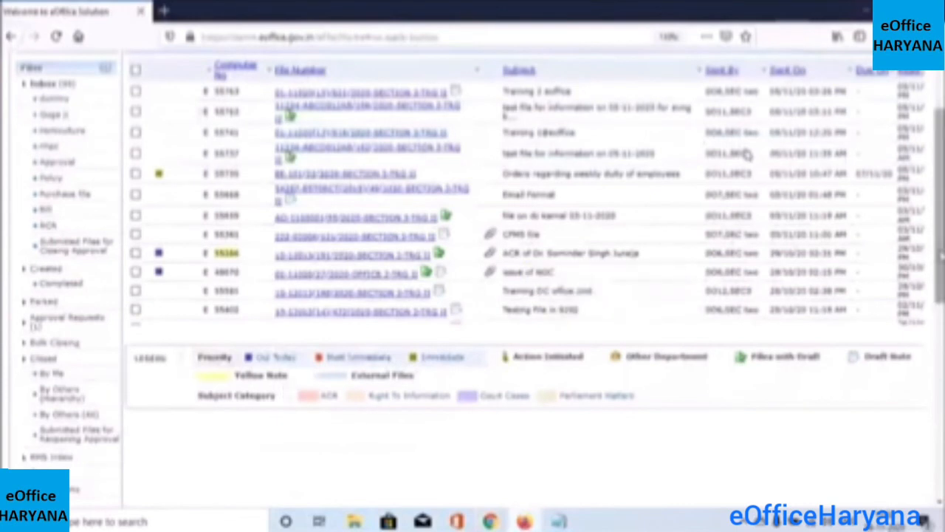
Reload the Inbox list to bring up the received DC Office Hisar Training3 file
{"action": "scroll", "coordinate": [747, 154], "scroll_direction": "up", "scroll_amount": 3}
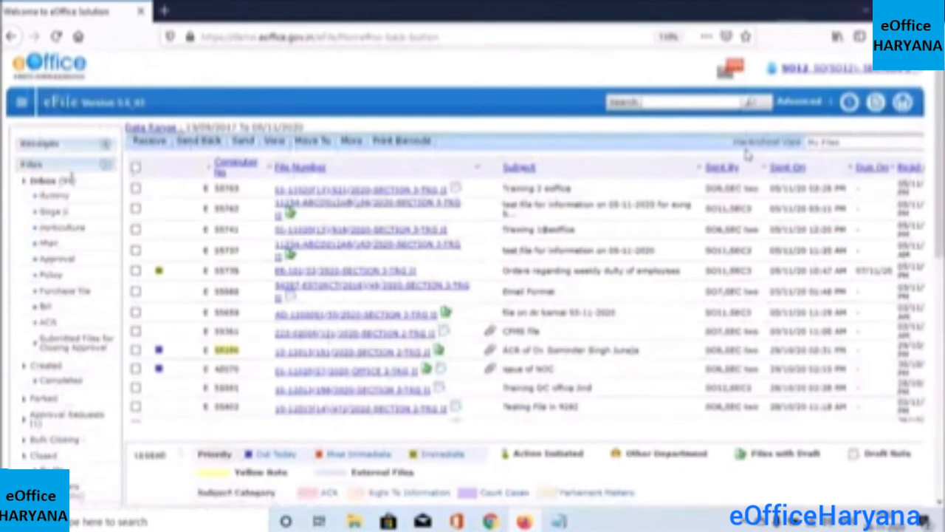
{"action": "left_click", "coordinate": [44, 182]}
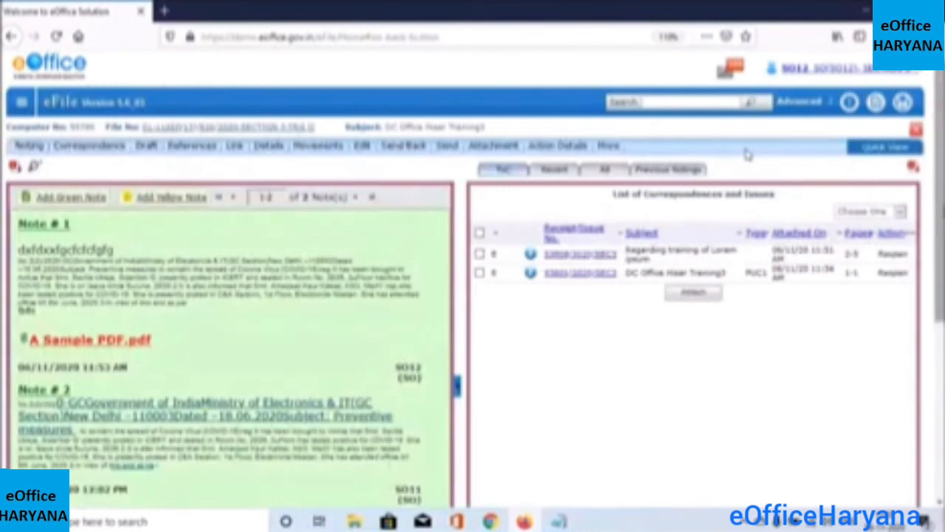
{"action": "scroll", "coordinate": [748, 154], "scroll_direction": "down", "scroll_amount": 2}
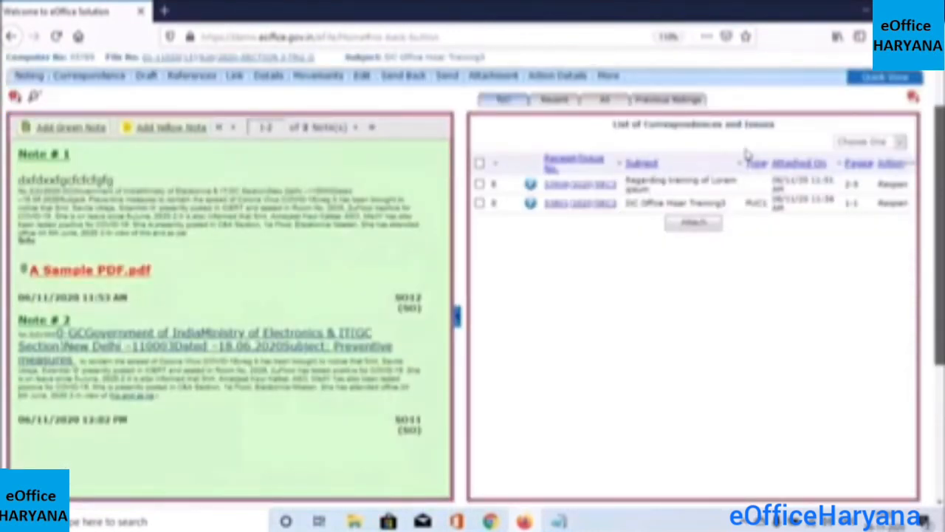
{"action": "scroll", "coordinate": [748, 154], "scroll_direction": "down", "scroll_amount": 1}
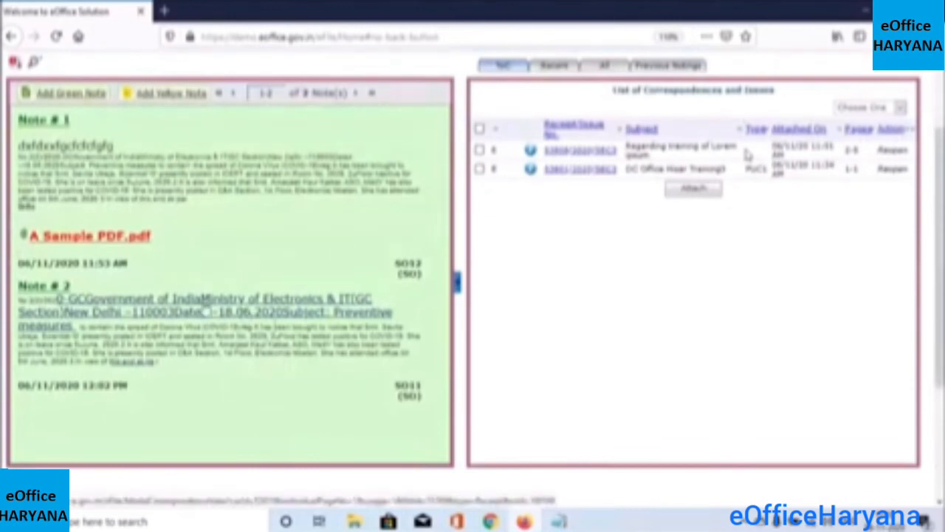
{"action": "left_click", "coordinate": [191, 311]}
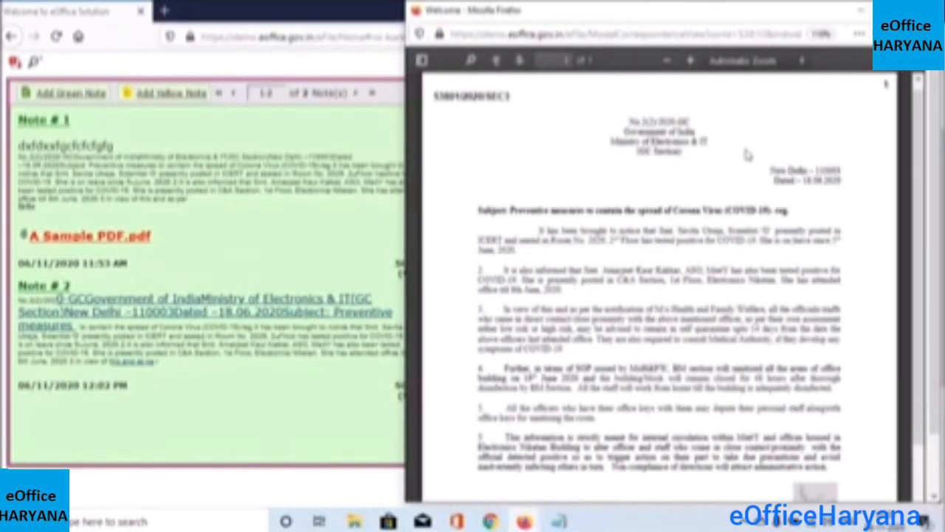
{"action": "key", "text": "alt+F4"}
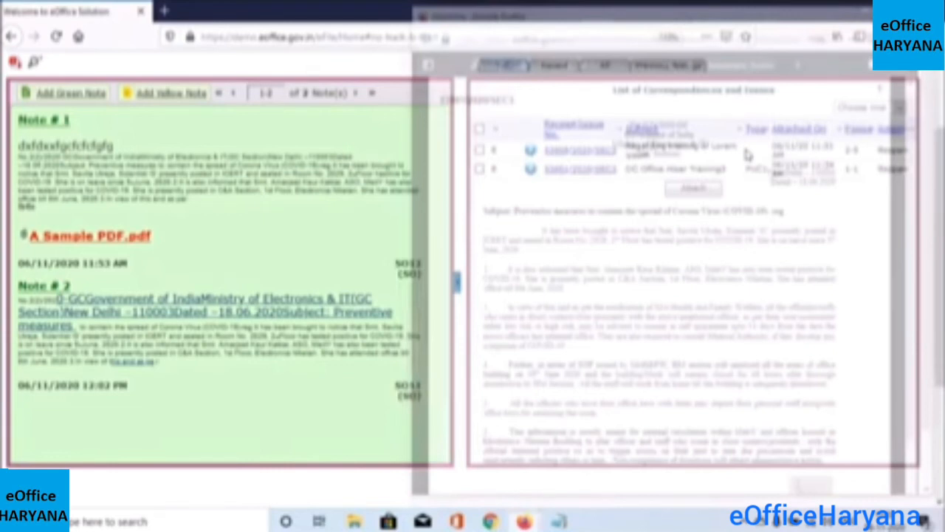
{"action": "left_click", "coordinate": [129, 365]}
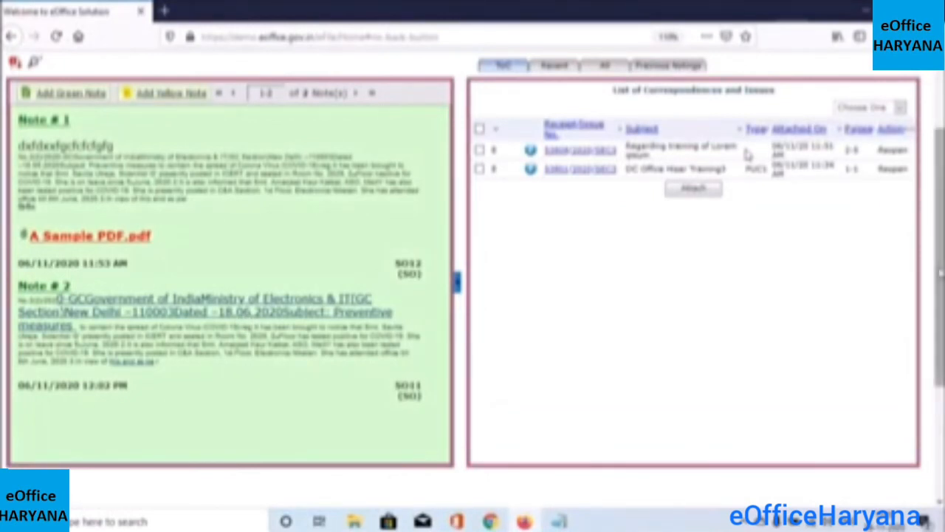
{"action": "scroll", "coordinate": [747, 154], "scroll_direction": "up", "scroll_amount": 2}
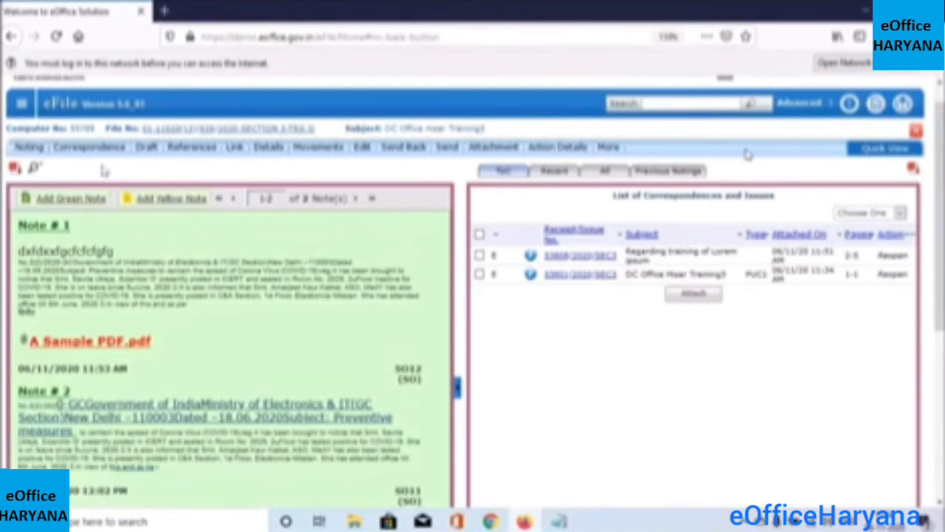
Bring up the Noting options and the Draft menu's Create New Draft / View Draft choices
{"action": "left_click", "coordinate": [20, 155]}
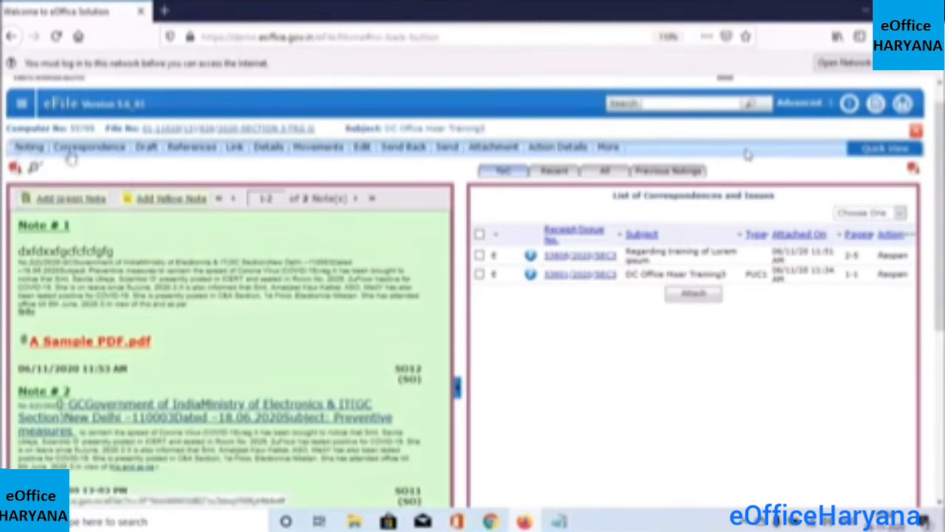
{"action": "mouse_move", "coordinate": [153, 150]}
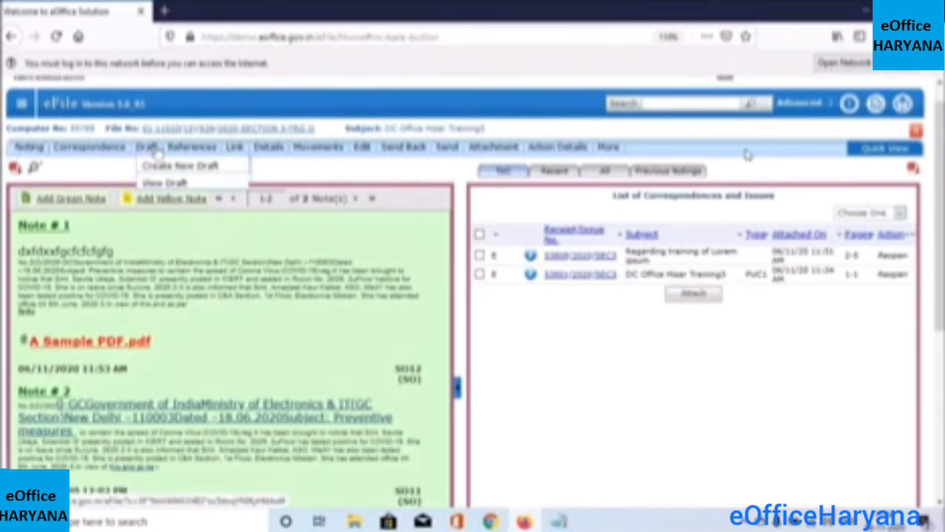
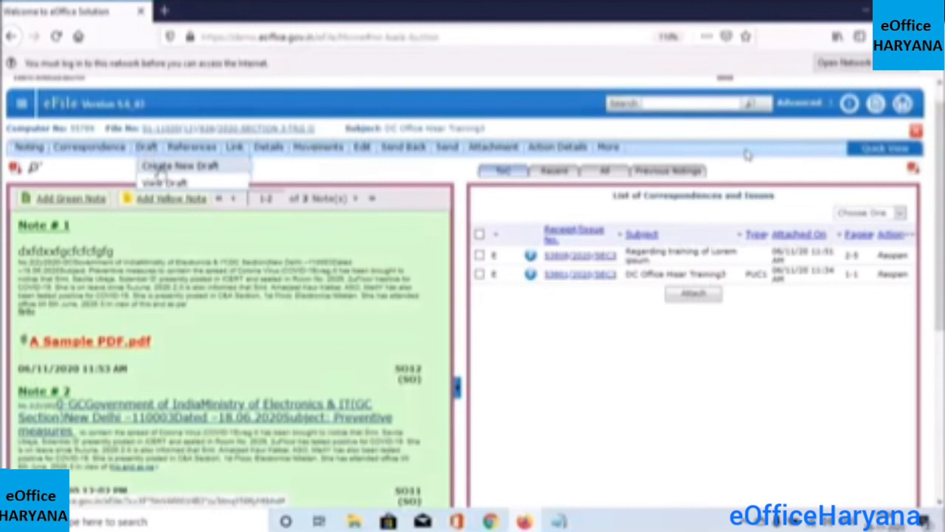
Reload the eOffice eFile site after the server-not-found error until the Files folders show
{"action": "left_click", "coordinate": [56, 37]}
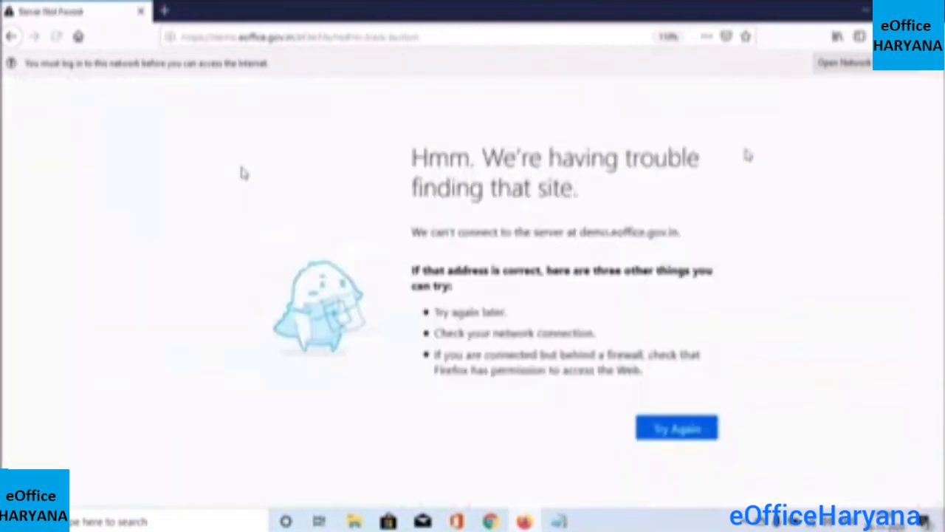
{"action": "left_click", "coordinate": [655, 418]}
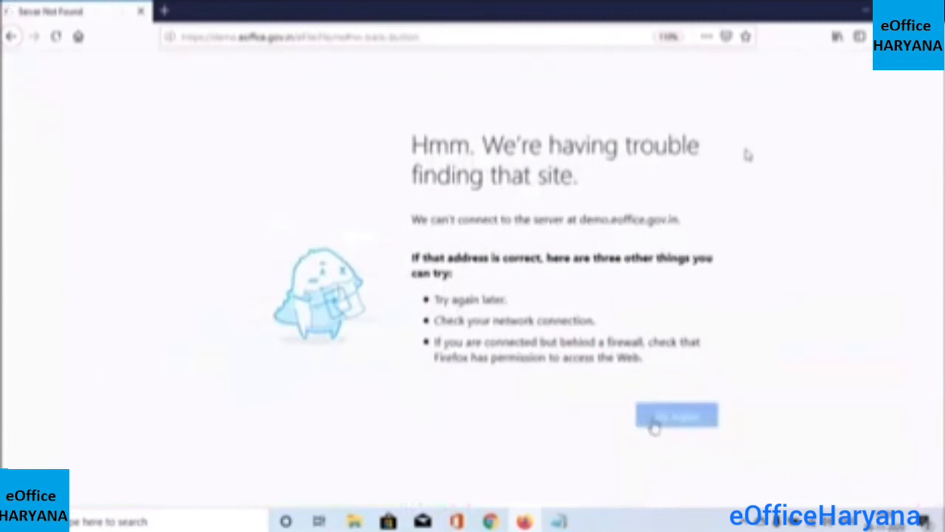
{"action": "left_click", "coordinate": [164, 10]}
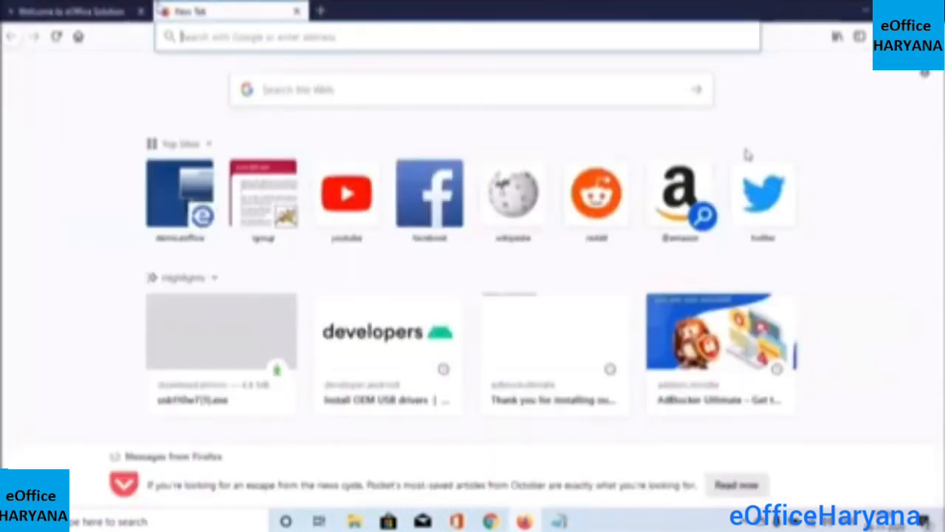
{"action": "left_click", "coordinate": [82, 11]}
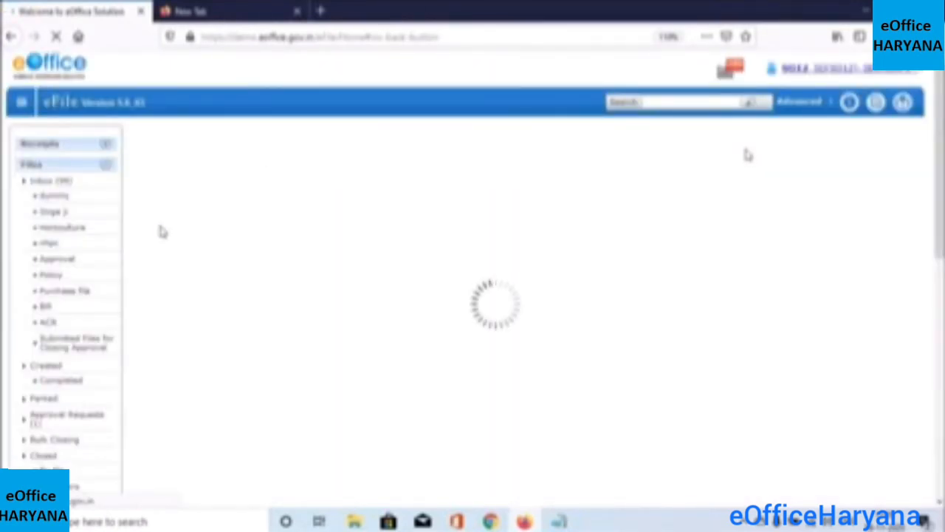
Create a new draft in the DC Office Hisar Training3 file and paste in the letter text
{"action": "left_click", "coordinate": [342, 214]}
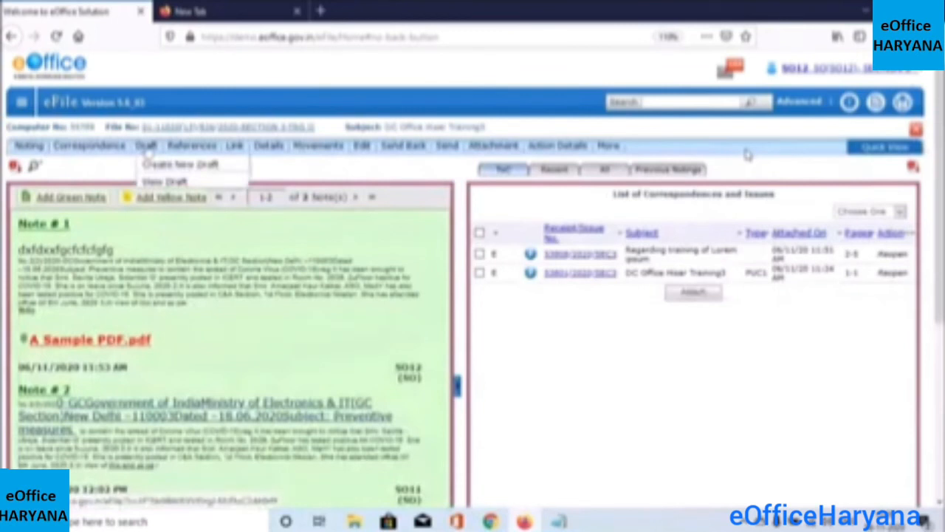
{"action": "left_click", "coordinate": [157, 166]}
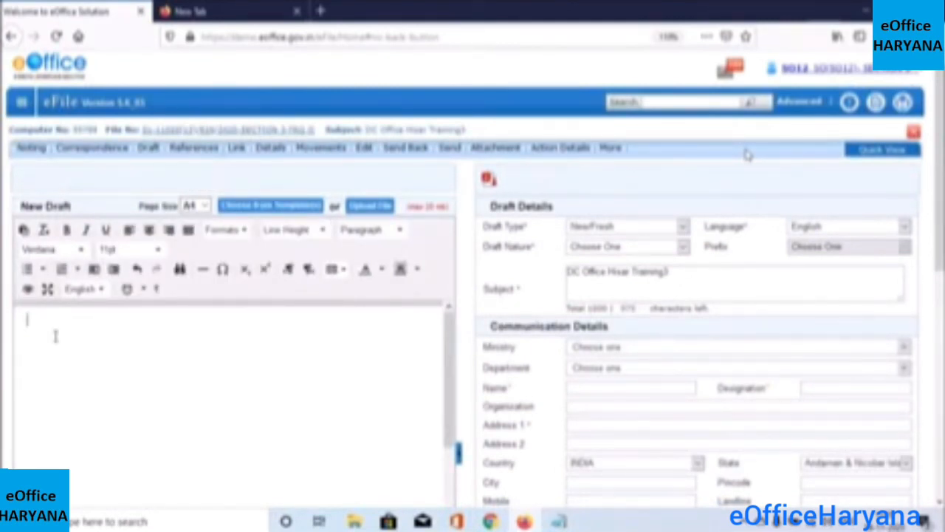
{"action": "key", "text": "ctrl+v"}
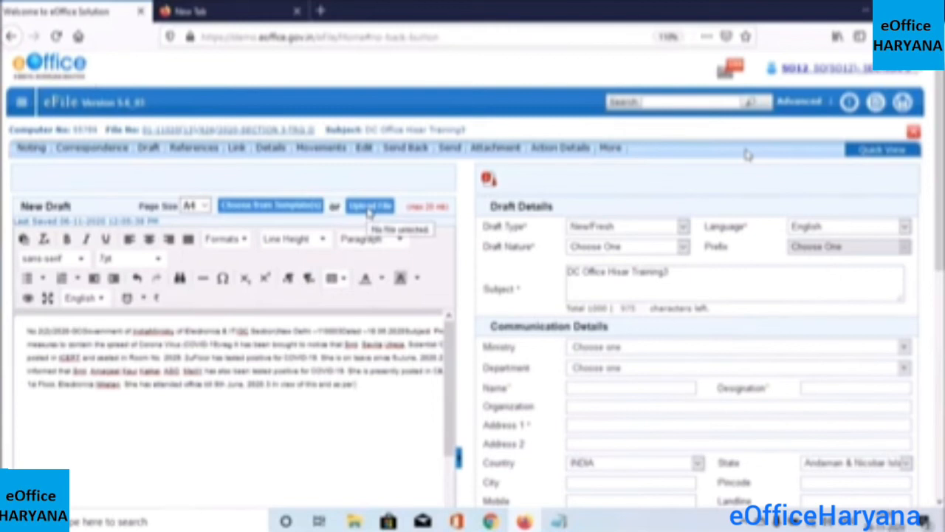
{"action": "left_click", "coordinate": [180, 429]}
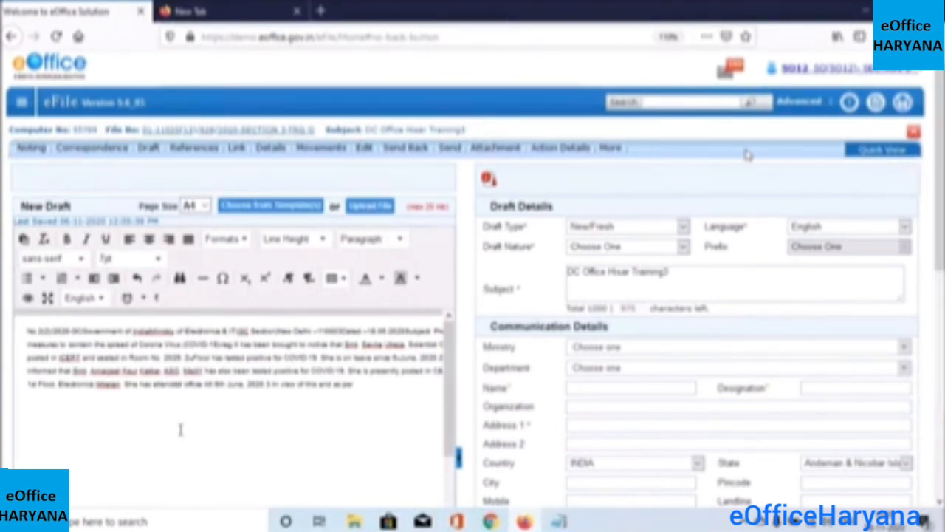
{"action": "left_click", "coordinate": [390, 396]}
Keep Draft Type New/Fresh and Language English, then show the Draft Nature choices
{"action": "scroll", "coordinate": [748, 153], "scroll_direction": "down", "scroll_amount": 3}
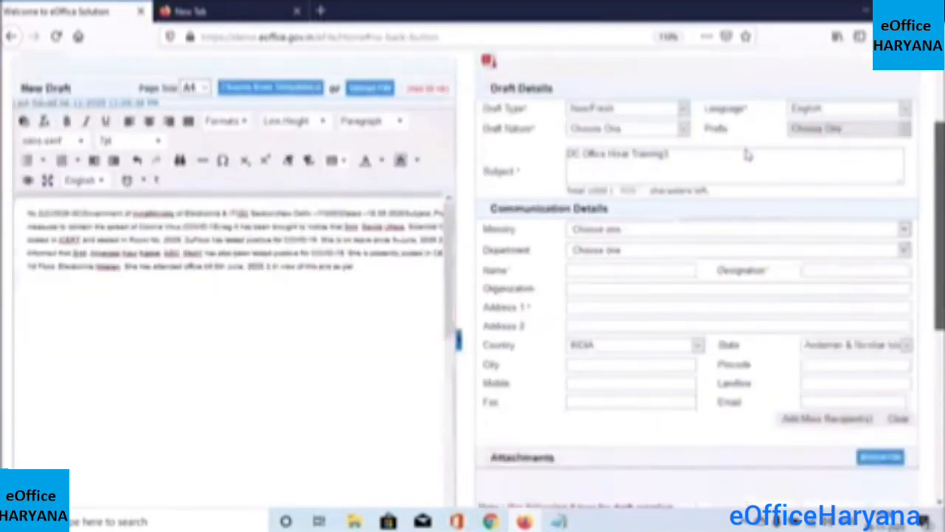
{"action": "scroll", "coordinate": [748, 154], "scroll_direction": "up", "scroll_amount": 1}
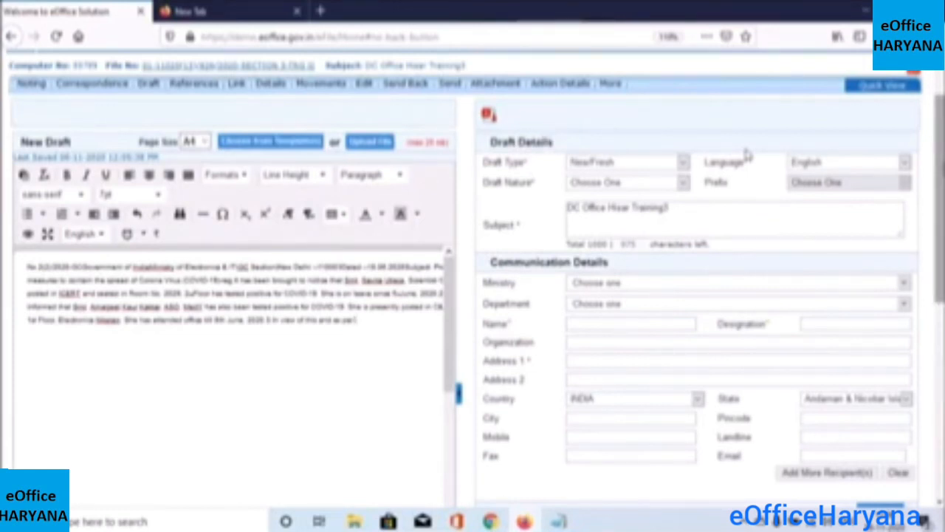
{"action": "scroll", "coordinate": [747, 155], "scroll_direction": "down", "scroll_amount": 1}
{"action": "scroll", "coordinate": [748, 153], "scroll_direction": "up", "scroll_amount": 1}
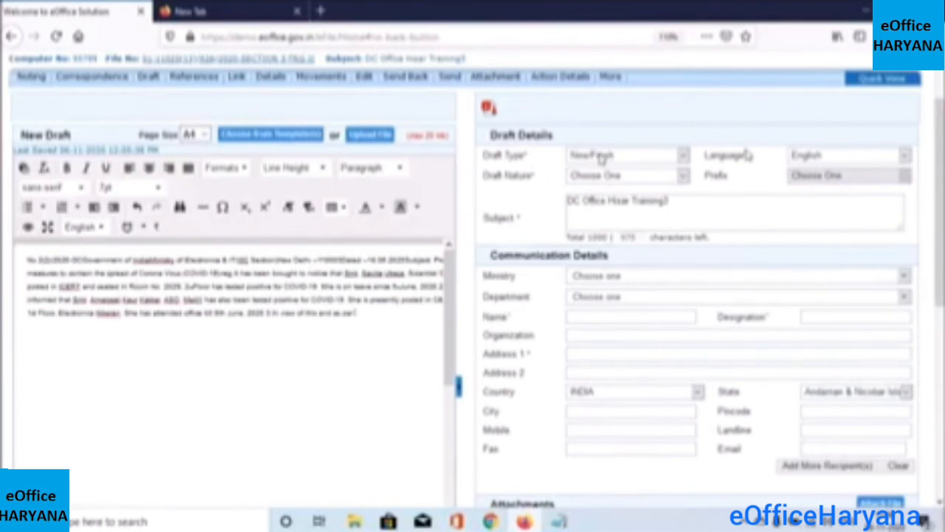
{"action": "left_click", "coordinate": [683, 156]}
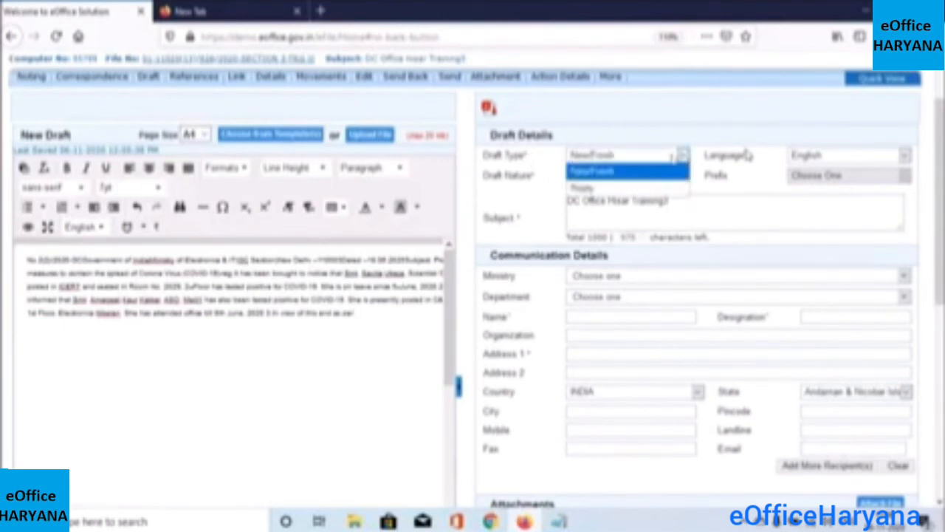
{"action": "left_click", "coordinate": [656, 170]}
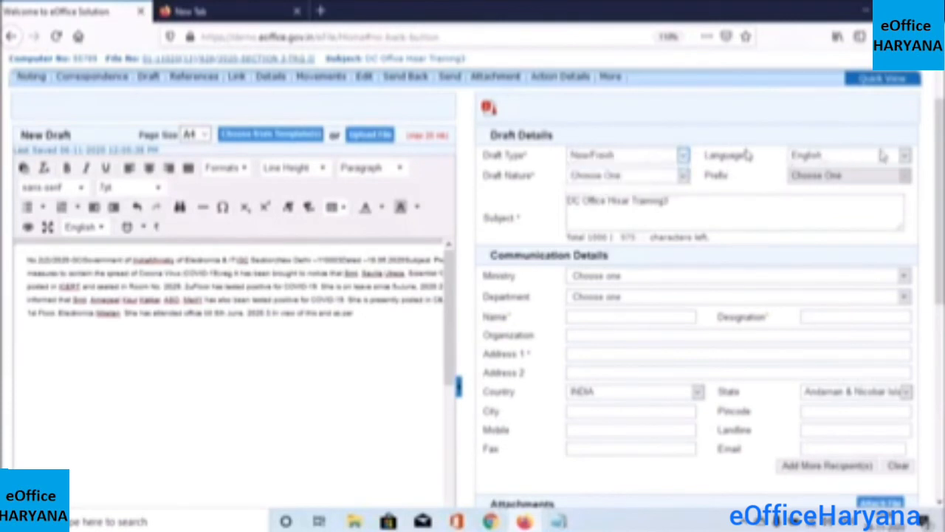
{"action": "left_click", "coordinate": [904, 155]}
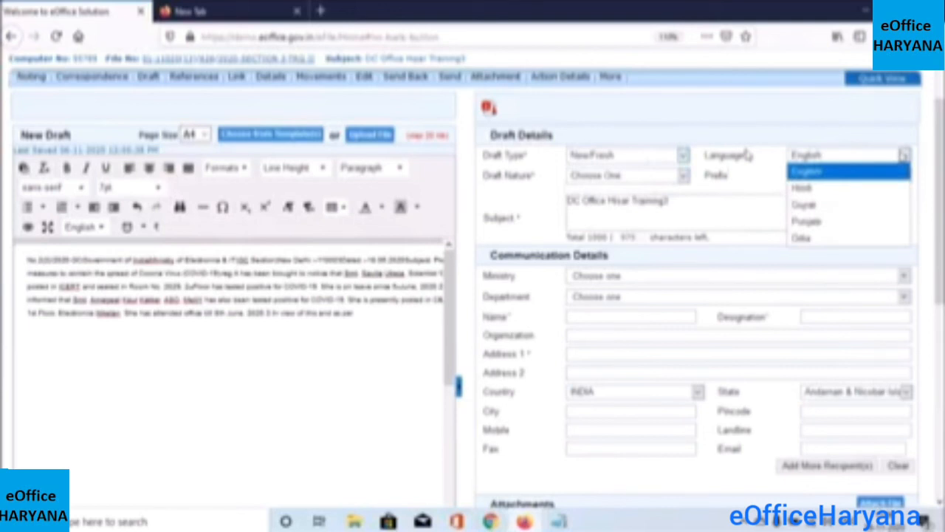
{"action": "left_click", "coordinate": [854, 178]}
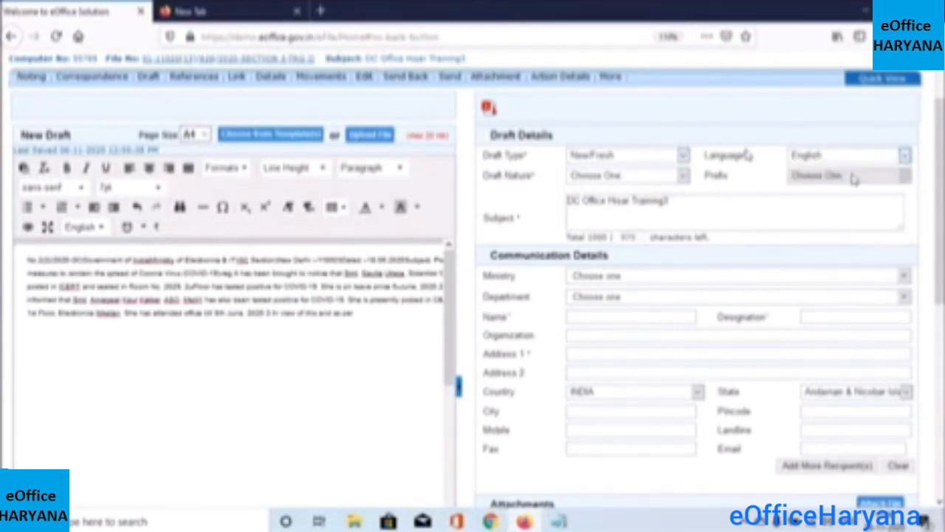
{"action": "left_click", "coordinate": [682, 177]}
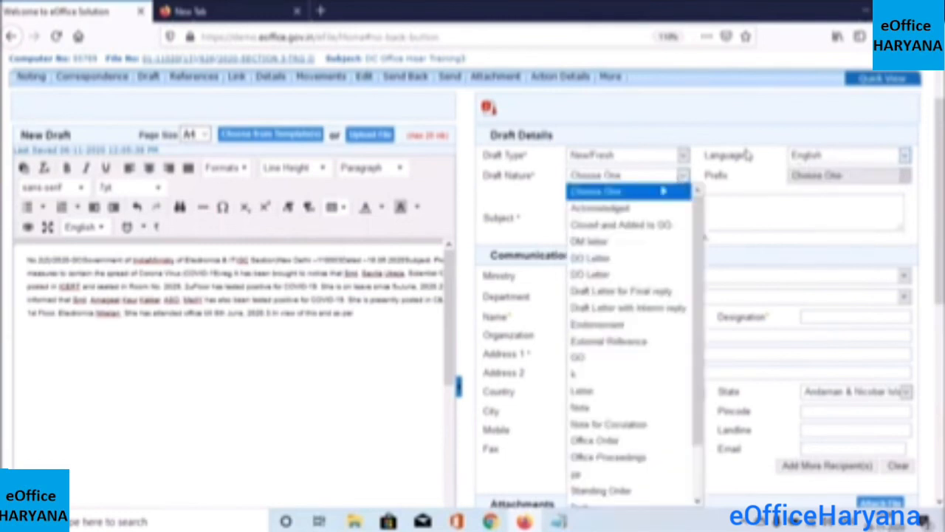
Set Draft Nature to 'Draft Letter for Final reply' and Prefix to 'test'
{"action": "left_click", "coordinate": [646, 293]}
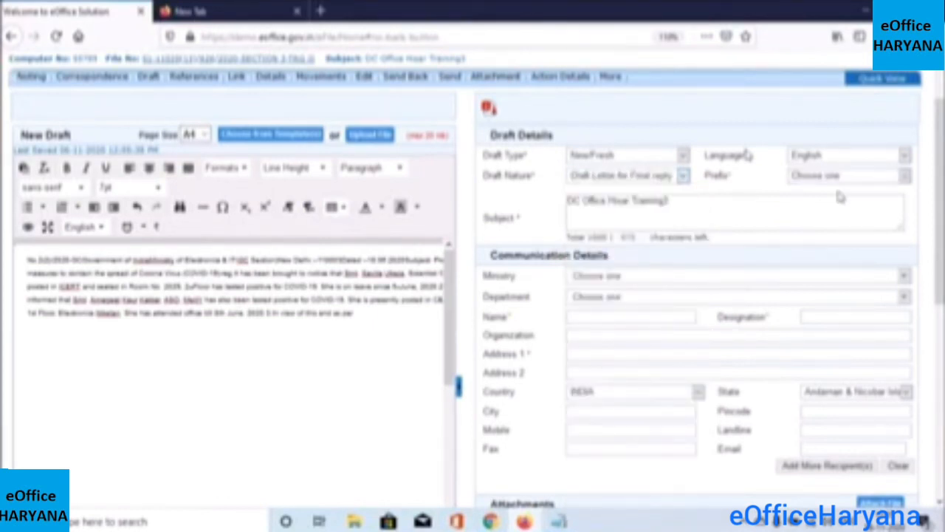
{"action": "left_click", "coordinate": [902, 177]}
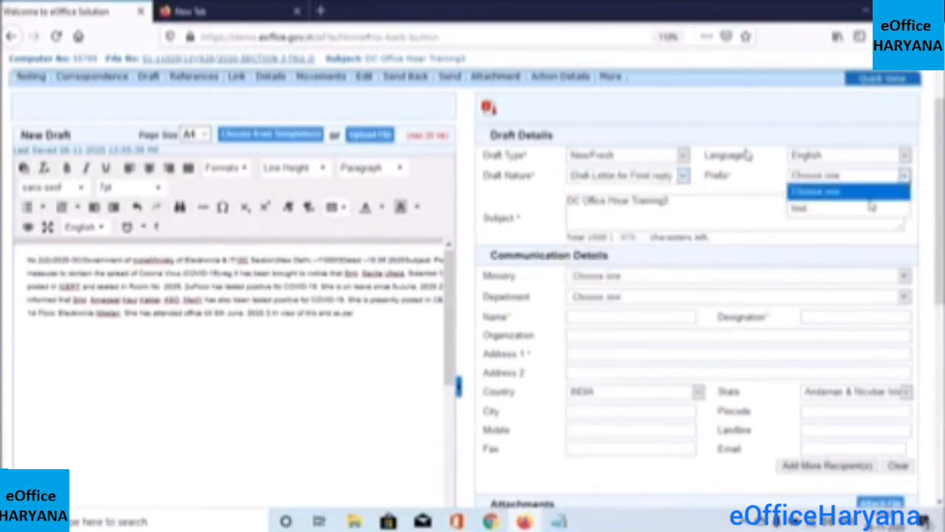
{"action": "left_click", "coordinate": [856, 209]}
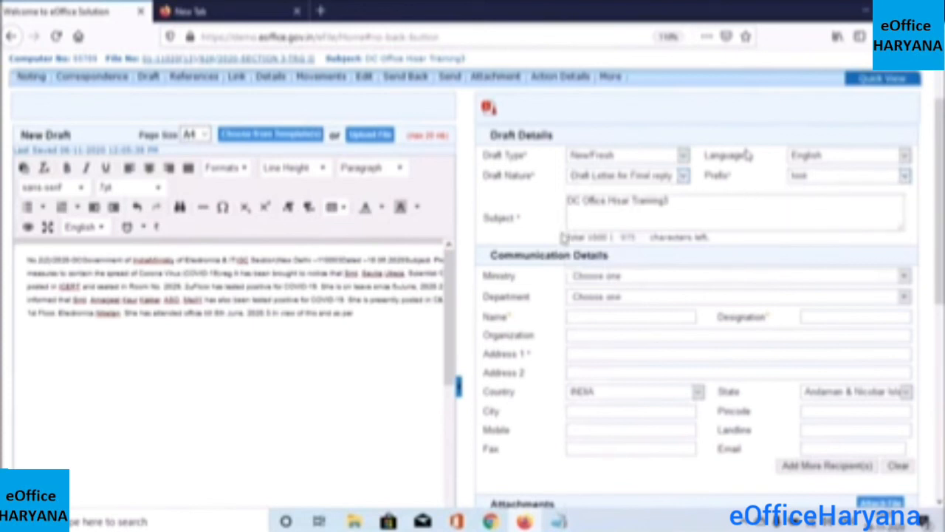
Erase stray typed letters so the subject stays 'DC Office Hisar Training3'
{"action": "left_click", "coordinate": [691, 215]}
{"action": "type", "text": "cgjc"}
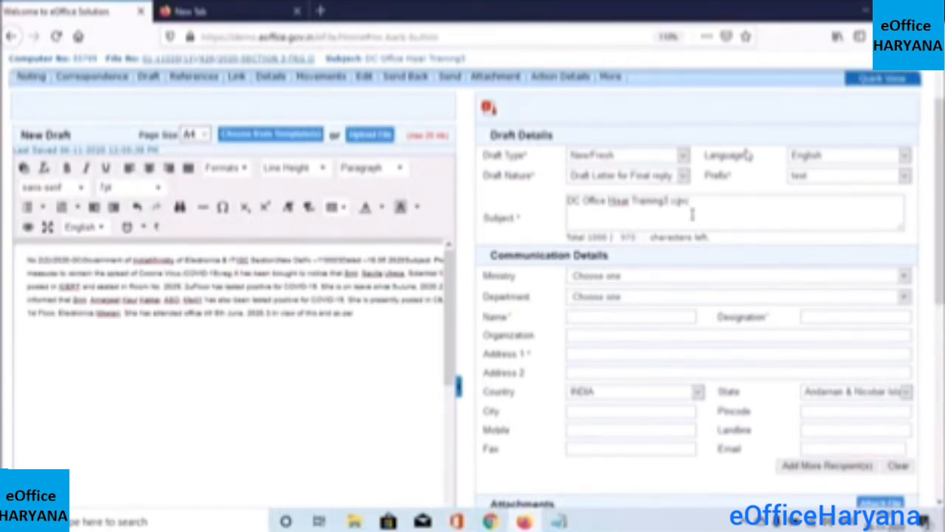
{"action": "key", "text": "BackSpace"}
{"action": "key", "text": "BackSpace"}
{"action": "key", "text": "BackSpace"}
{"action": "key", "text": "BackSpace"}
{"action": "key", "text": "BackSpace"}
{"action": "type", "text": "ghcfdfdfd"}
{"action": "key", "text": "BackSpace"}
{"action": "key", "text": "BackSpace"}
{"action": "key", "text": "BackSpace"}
{"action": "key", "text": "BackSpace"}
{"action": "key", "text": "BackSpace"}
{"action": "key", "text": "BackSpace"}
{"action": "key", "text": "BackSpace"}
{"action": "key", "text": "BackSpace"}
{"action": "key", "text": "BackSpace"}
{"action": "key", "text": "BackSpace"}
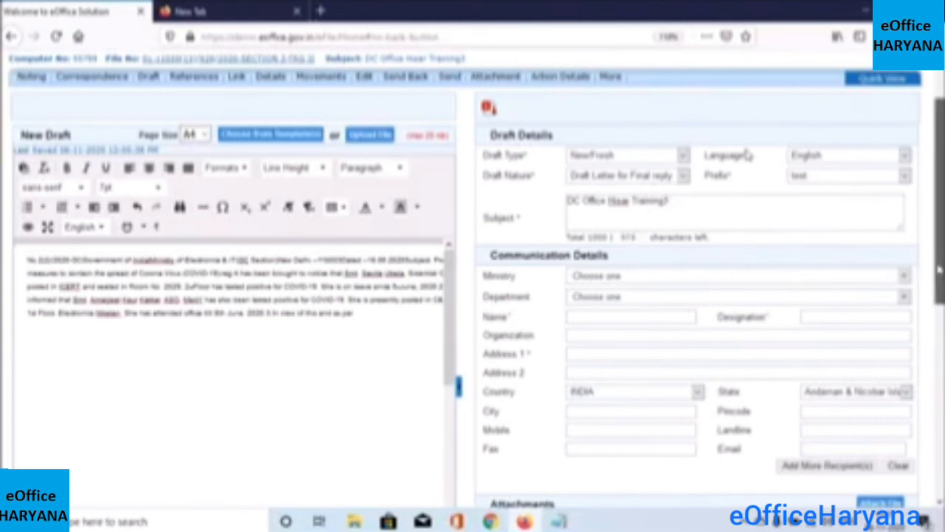
Fill the recipient from the name autocomplete: a CLERK at DC OFFICE, Ferozepur, Punjab, INDIA
{"action": "scroll", "coordinate": [748, 154], "scroll_direction": "down", "scroll_amount": 1}
{"action": "scroll", "coordinate": [747, 154], "scroll_direction": "down", "scroll_amount": 3}
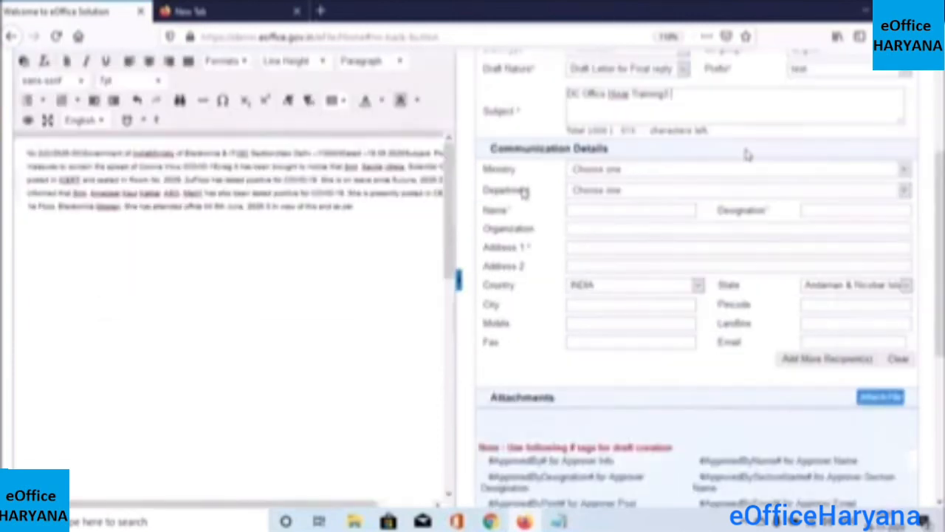
{"action": "left_click", "coordinate": [667, 194]}
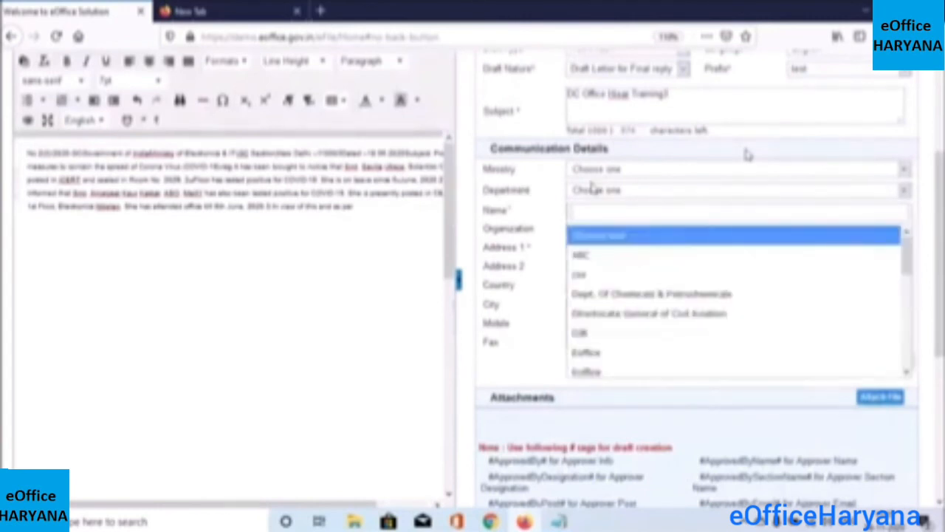
{"action": "left_click", "coordinate": [541, 186]}
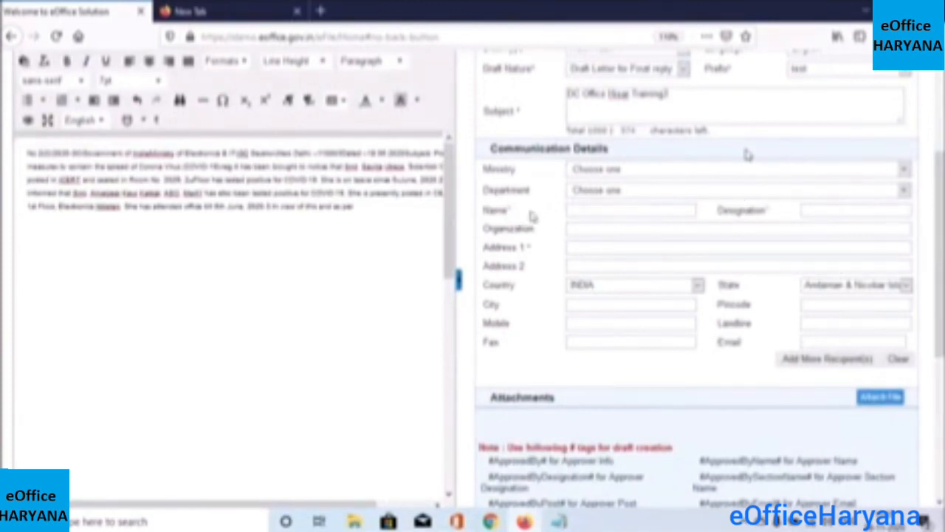
{"action": "left_click", "coordinate": [580, 209]}
{"action": "type", "text": "r sa"}
{"action": "key", "text": "BackSpace"}
{"action": "key", "text": "BackSpace"}
{"action": "key", "text": "BackSpace"}
{"action": "key", "text": "BackSpace"}
{"action": "type", "text": "s"}
{"action": "type", "text": "ja"}
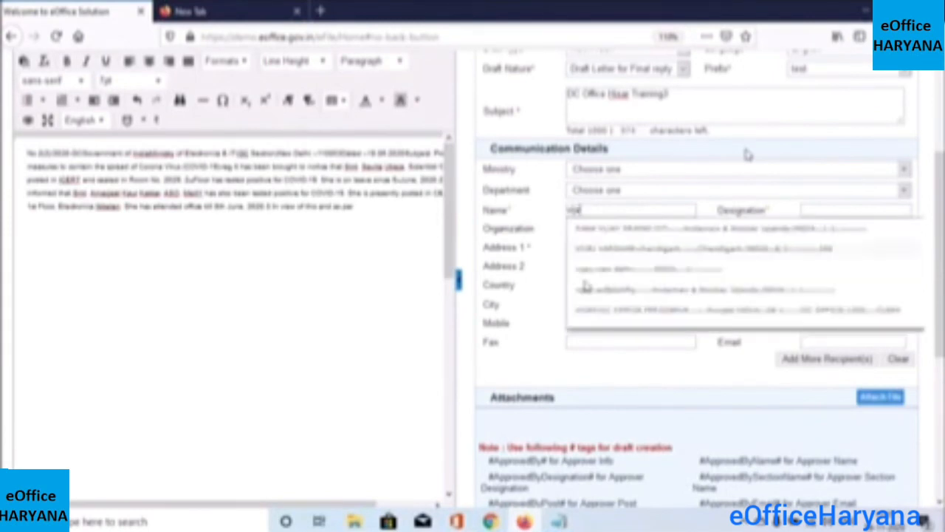
{"action": "left_click", "coordinate": [614, 311]}
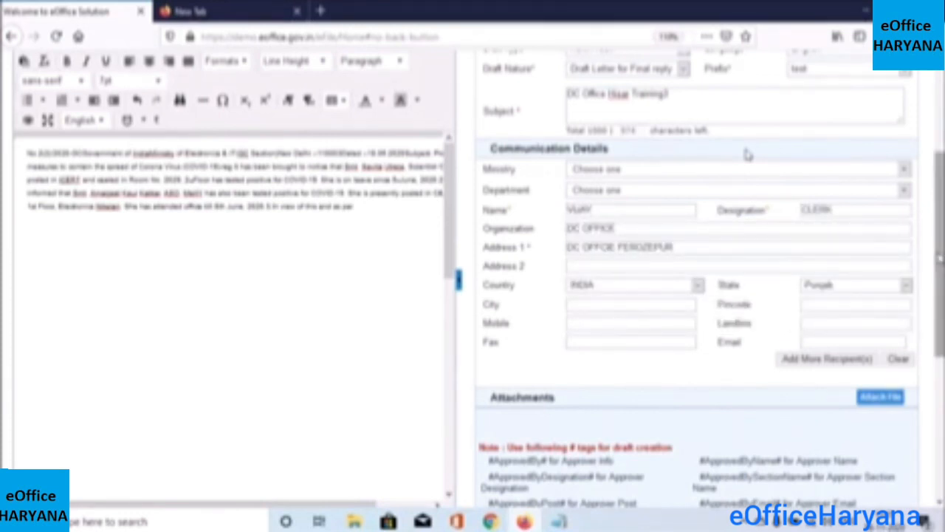
{"action": "scroll", "coordinate": [747, 153], "scroll_direction": "down", "scroll_amount": 1}
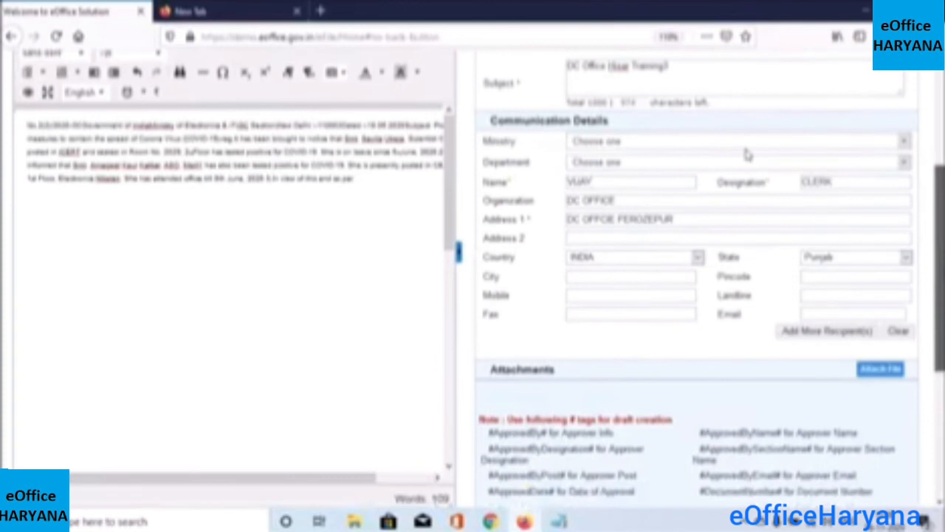
{"action": "scroll", "coordinate": [747, 154], "scroll_direction": "up", "scroll_amount": 1}
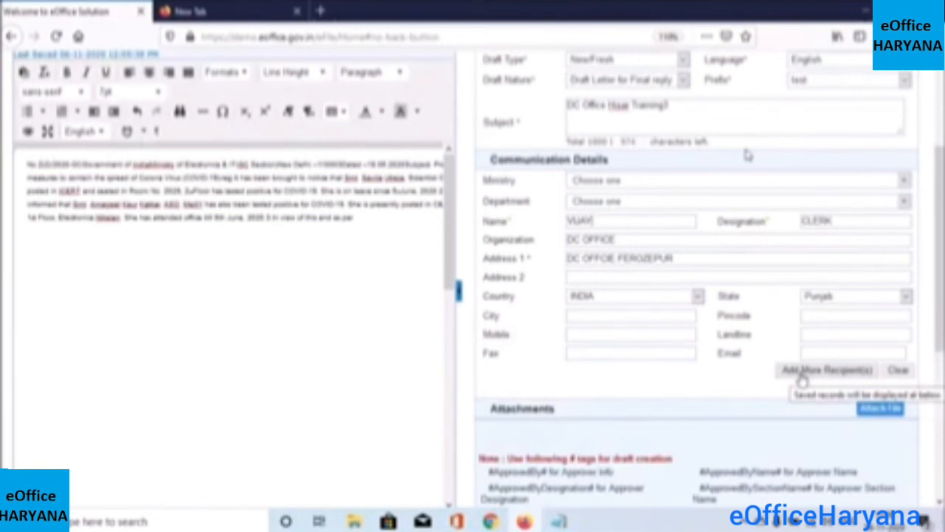
Add a second recipient from Kurukshetra, Haryana using the name autocomplete suggestion
{"action": "left_click", "coordinate": [798, 379]}
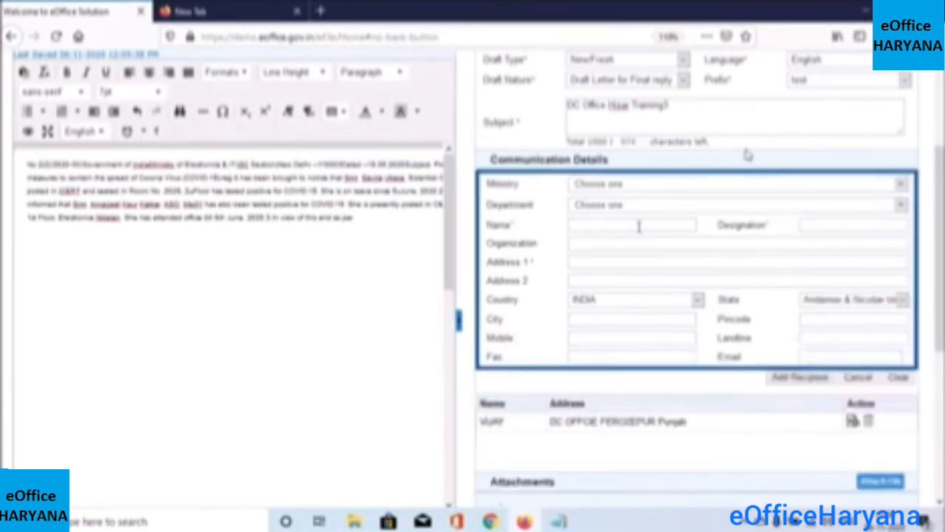
{"action": "type", "text": "anilnd"}
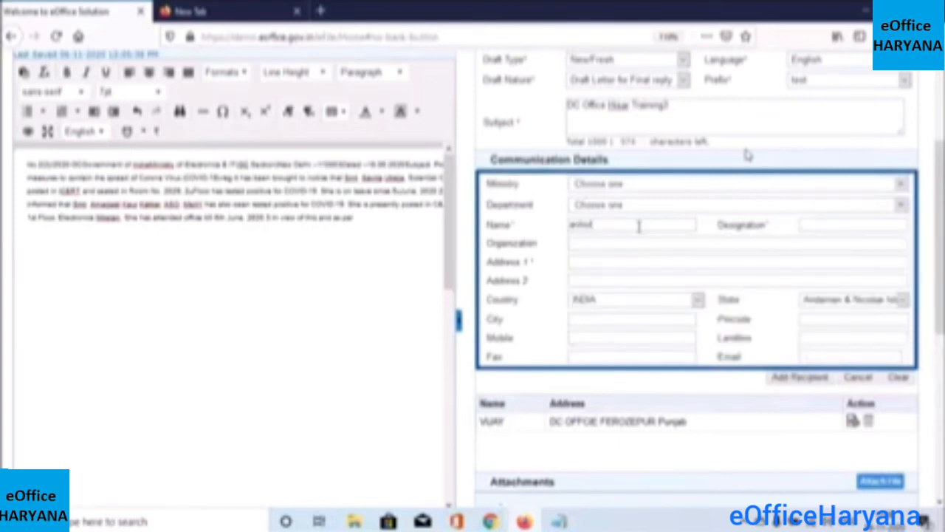
{"action": "key", "text": "BackSpace"}
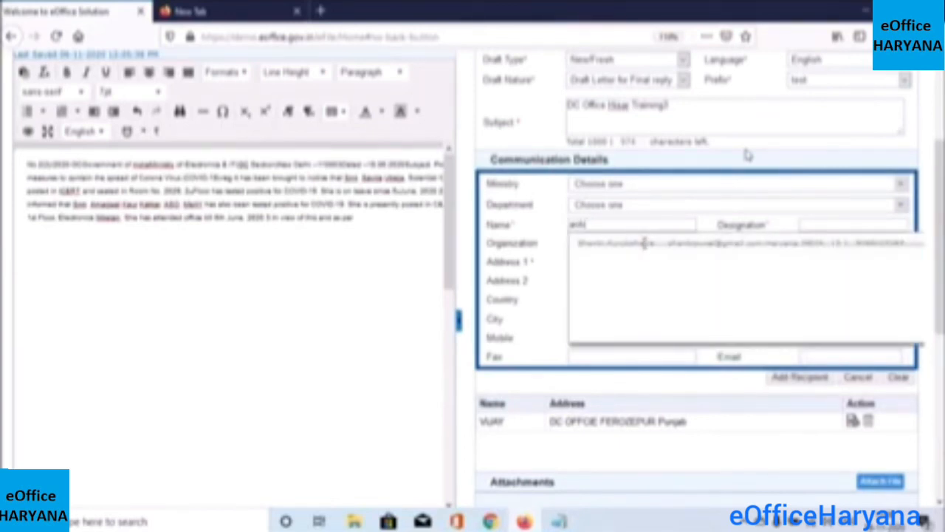
{"action": "left_click", "coordinate": [643, 244]}
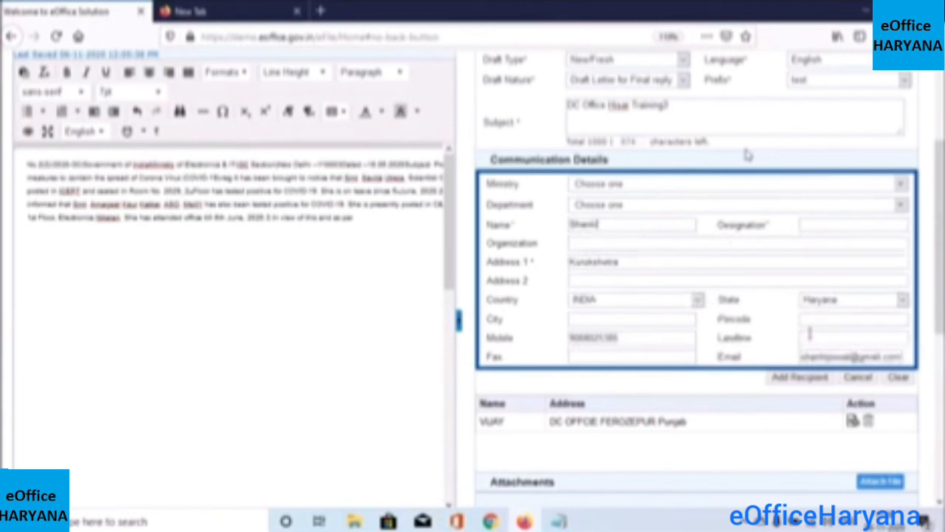
{"action": "left_click", "coordinate": [795, 380]}
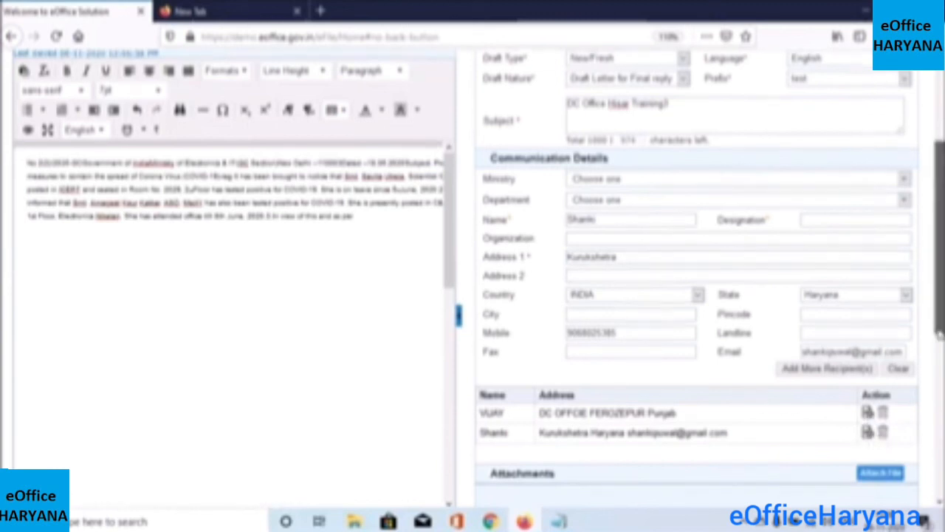
Save and close the draft form with both recipients
{"action": "scroll", "coordinate": [853, 404], "scroll_direction": "down", "scroll_amount": 3}
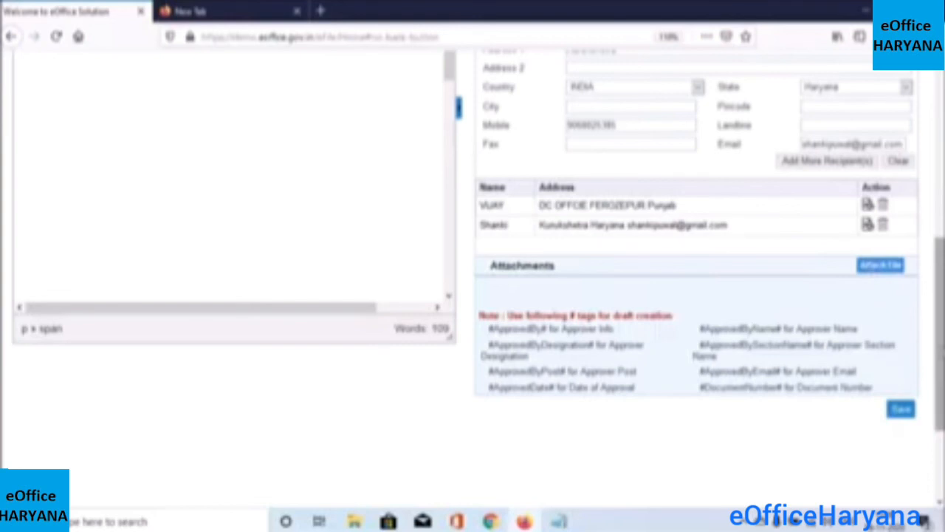
{"action": "scroll", "coordinate": [941, 303], "scroll_direction": "up", "scroll_amount": 3}
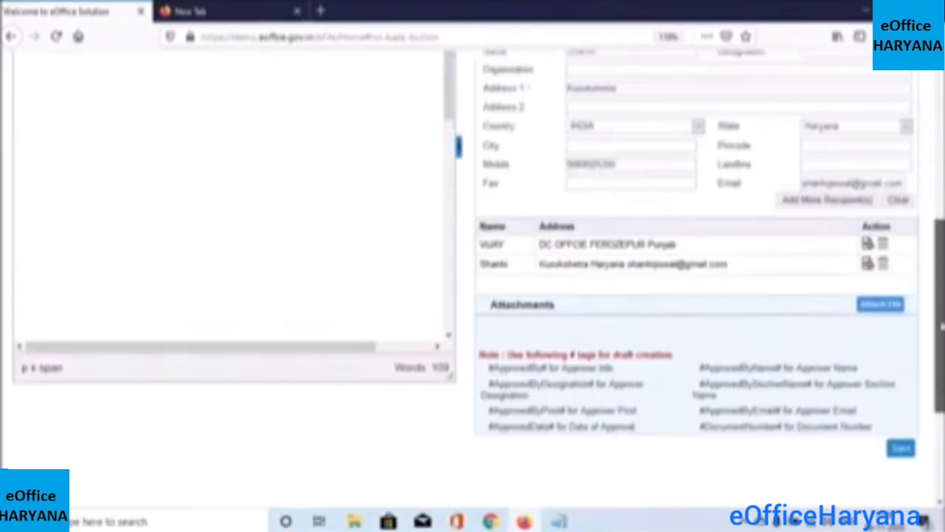
{"action": "scroll", "coordinate": [940, 301], "scroll_direction": "up", "scroll_amount": 1}
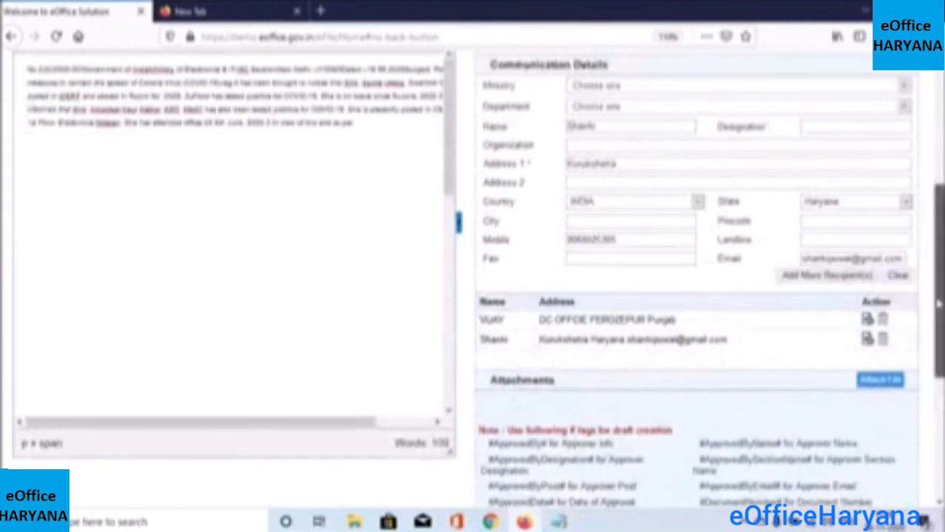
{"action": "scroll", "coordinate": [939, 302], "scroll_direction": "down", "scroll_amount": 5}
{"action": "left_click", "coordinate": [900, 304]}
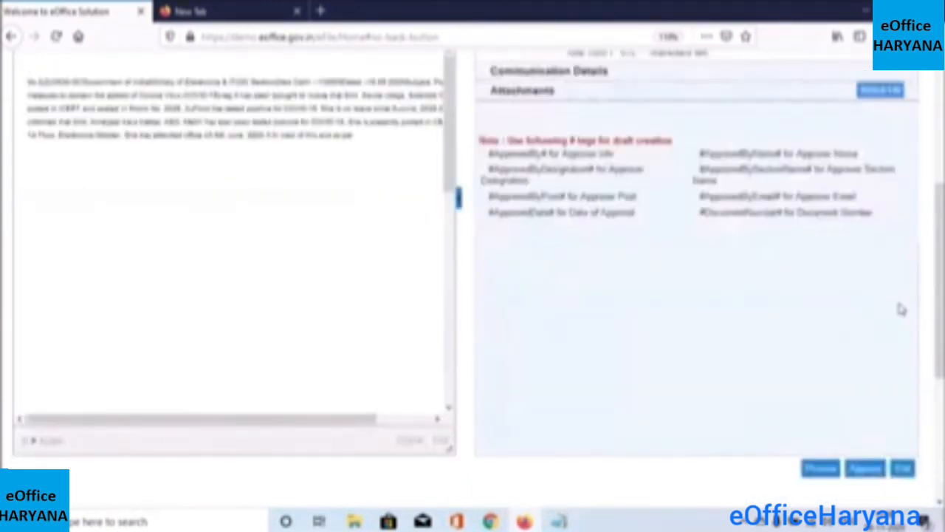
{"action": "scroll", "coordinate": [938, 310], "scroll_direction": "down", "scroll_amount": 2}
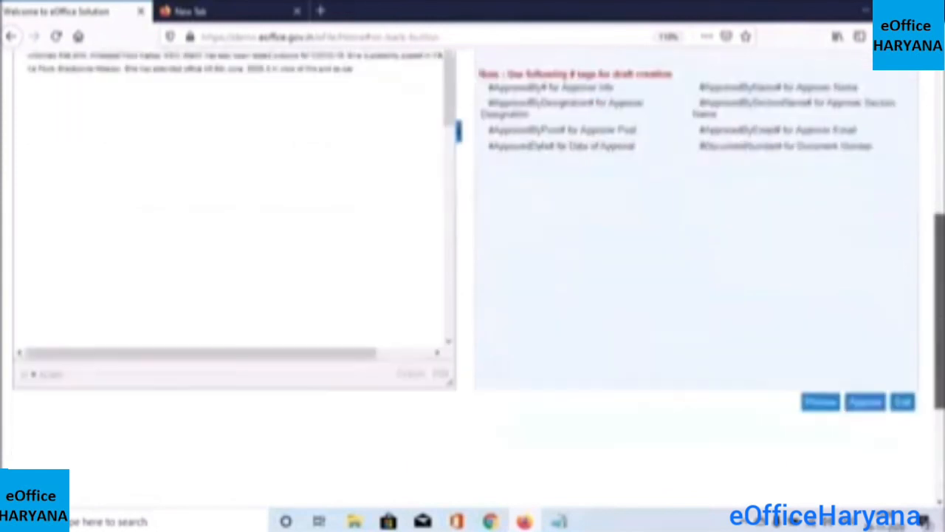
{"action": "scroll", "coordinate": [808, 412], "scroll_direction": "down", "scroll_amount": 1}
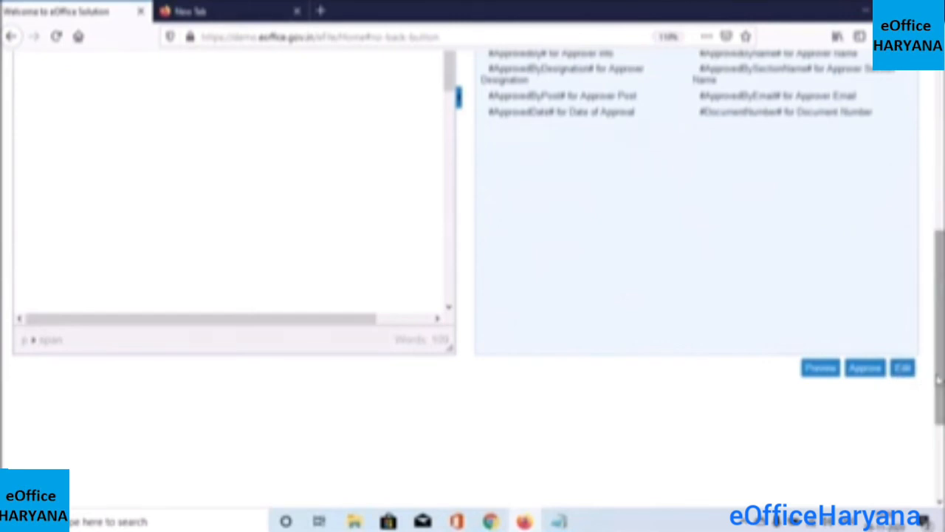
{"action": "scroll", "coordinate": [939, 359], "scroll_direction": "up", "scroll_amount": 1}
{"action": "scroll", "coordinate": [938, 359], "scroll_direction": "up", "scroll_amount": 5}
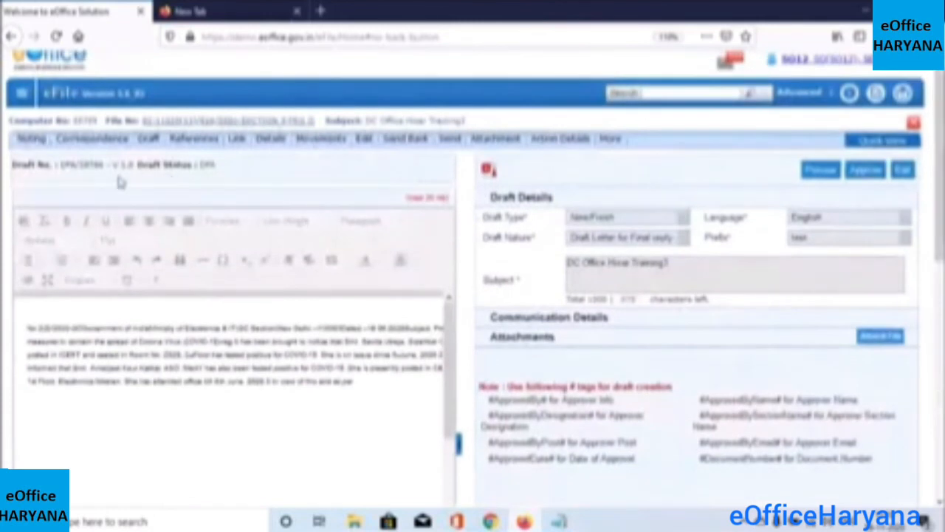
{"action": "left_click_drag", "start_coordinate": [58, 164], "coordinate": [111, 165]}
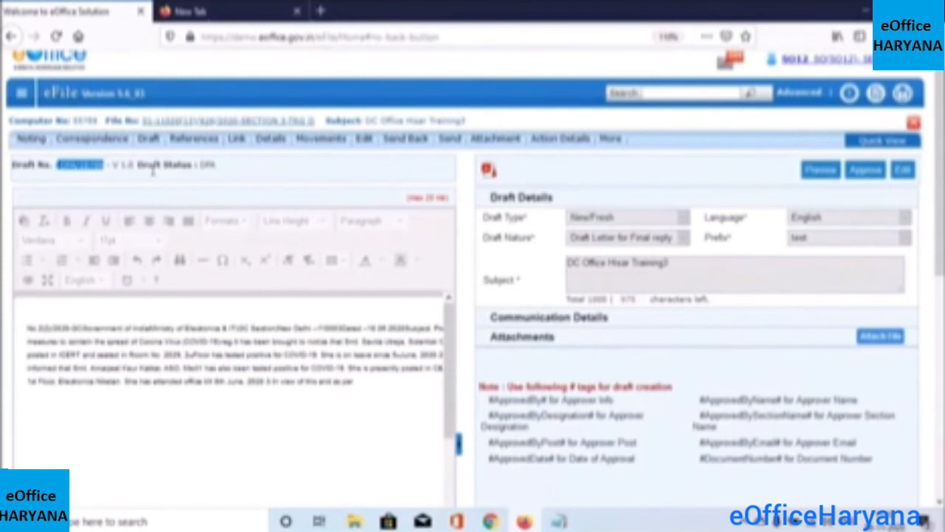
{"action": "left_click_drag", "start_coordinate": [197, 164], "coordinate": [219, 169]}
{"action": "double_click", "coordinate": [218, 168]}
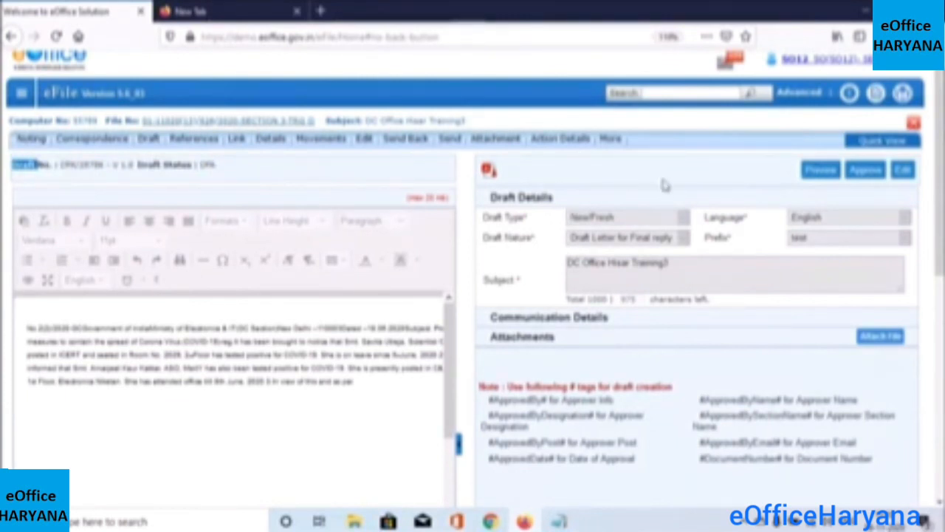
Approve the draft letter, confirming despite the missing #DocumentNumber# tag warning
{"action": "left_click", "coordinate": [865, 171]}
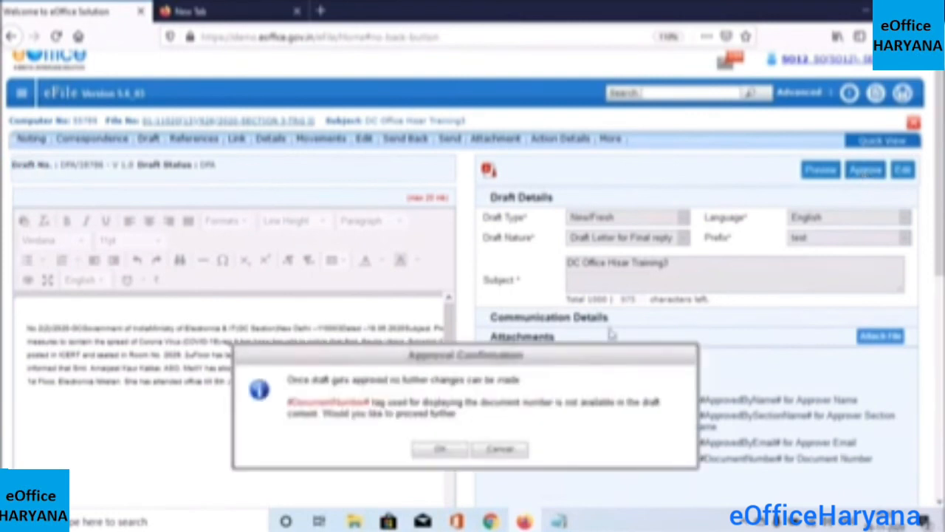
{"action": "left_click_drag", "start_coordinate": [287, 379], "coordinate": [416, 379]}
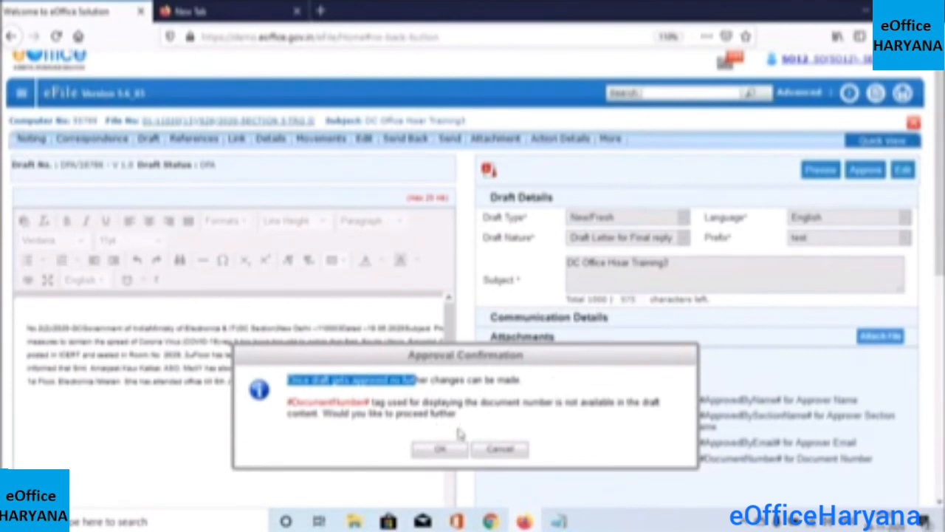
{"action": "left_click", "coordinate": [440, 451]}
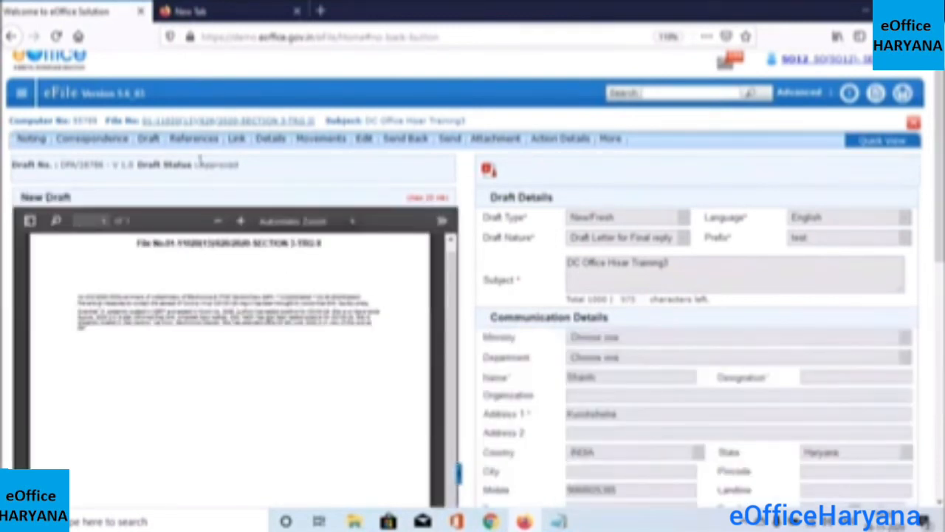
Check the Approved status and letter preview, then move down to the recipient list
{"action": "left_click_drag", "start_coordinate": [200, 164], "coordinate": [238, 166]}
{"action": "left_click_drag", "start_coordinate": [131, 244], "coordinate": [309, 232]}
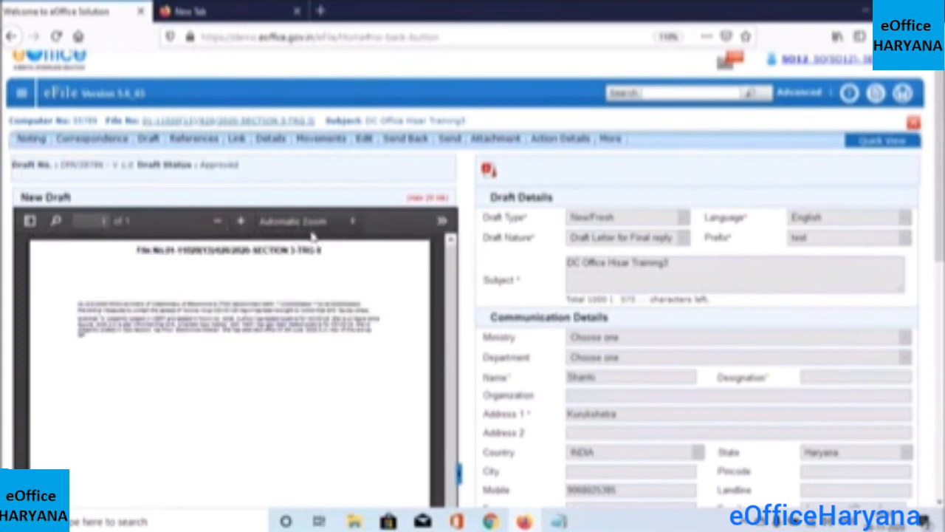
{"action": "left_click_drag", "start_coordinate": [136, 257], "coordinate": [380, 286]}
{"action": "left_click", "coordinate": [380, 288]}
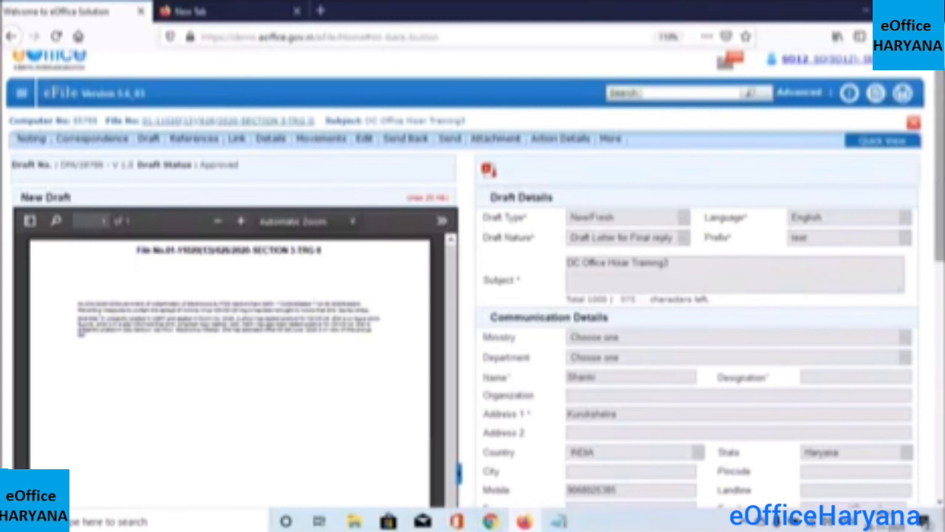
{"action": "scroll", "coordinate": [937, 177], "scroll_direction": "down", "scroll_amount": 1}
{"action": "scroll", "coordinate": [938, 295], "scroll_direction": "down", "scroll_amount": 5}
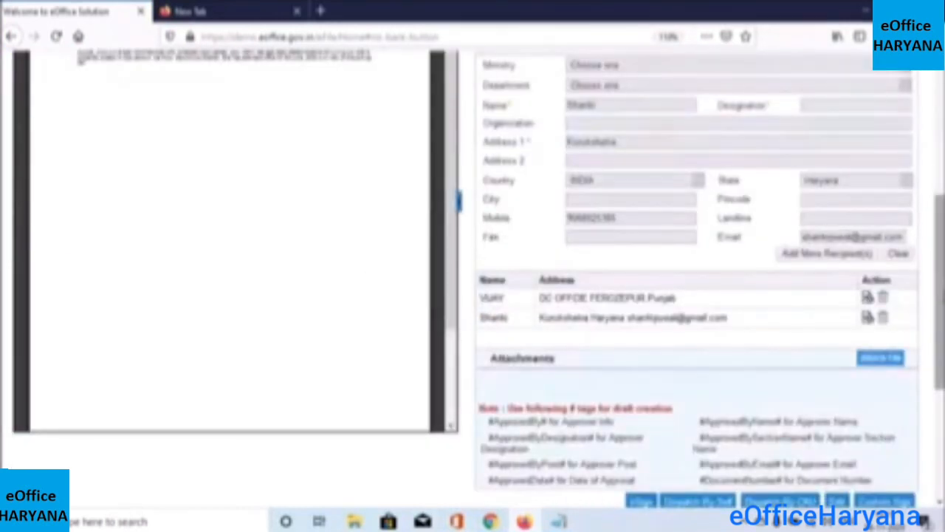
{"action": "scroll", "coordinate": [694, 296], "scroll_direction": "down", "scroll_amount": 3}
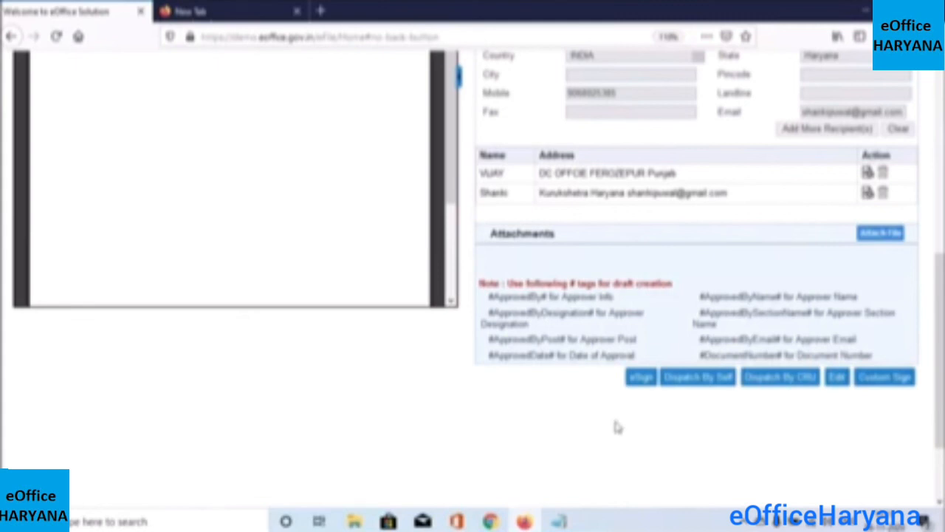
In Custom Sign, mark the signature box at the end of the letter text, then close it
{"action": "left_click", "coordinate": [884, 378]}
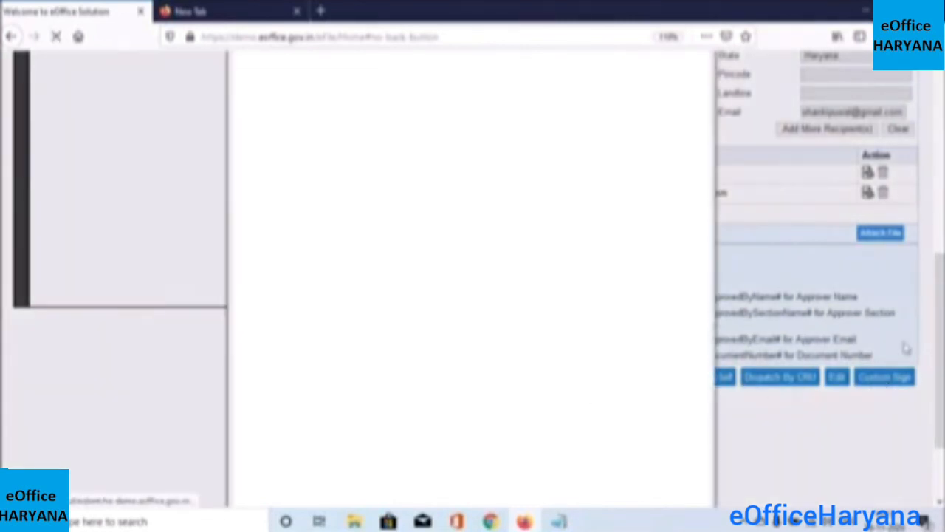
{"action": "left_click_drag", "start_coordinate": [941, 355], "coordinate": [941, 322]}
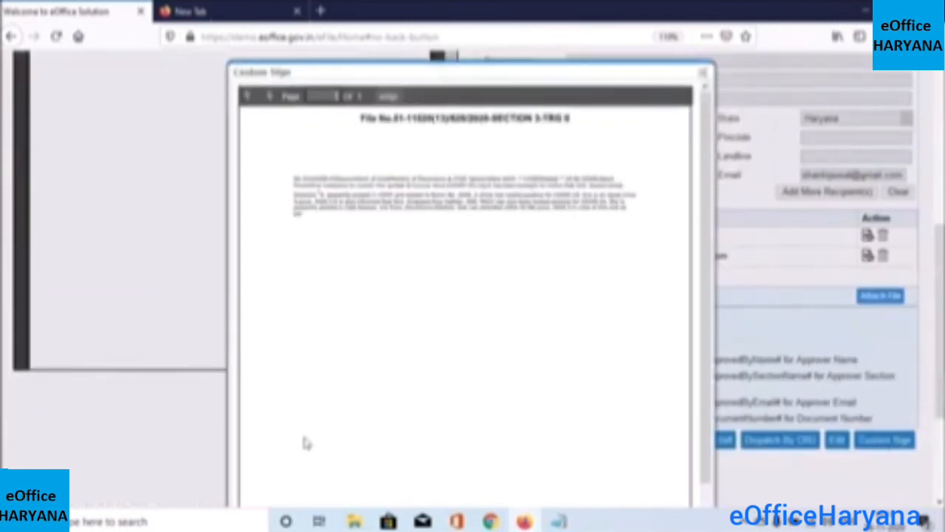
{"action": "left_click_drag", "start_coordinate": [306, 442], "coordinate": [492, 493]}
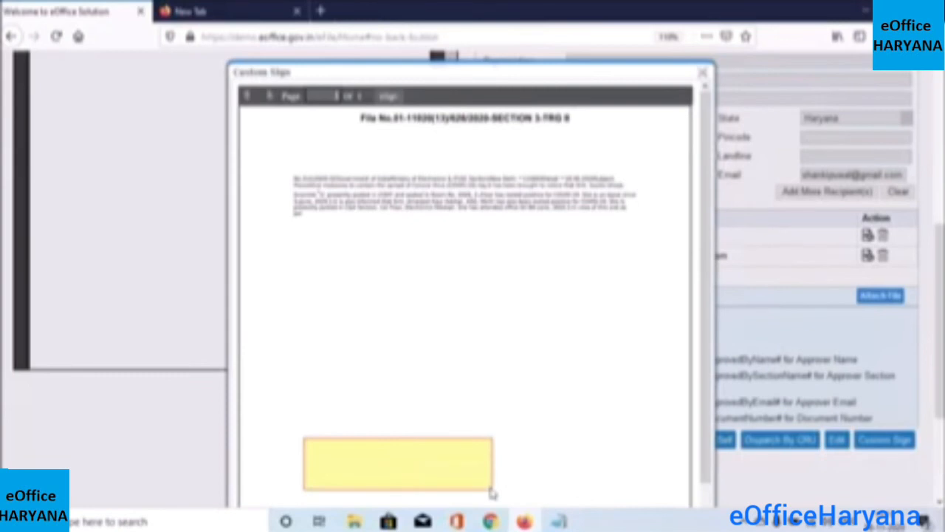
{"action": "left_click", "coordinate": [549, 258]}
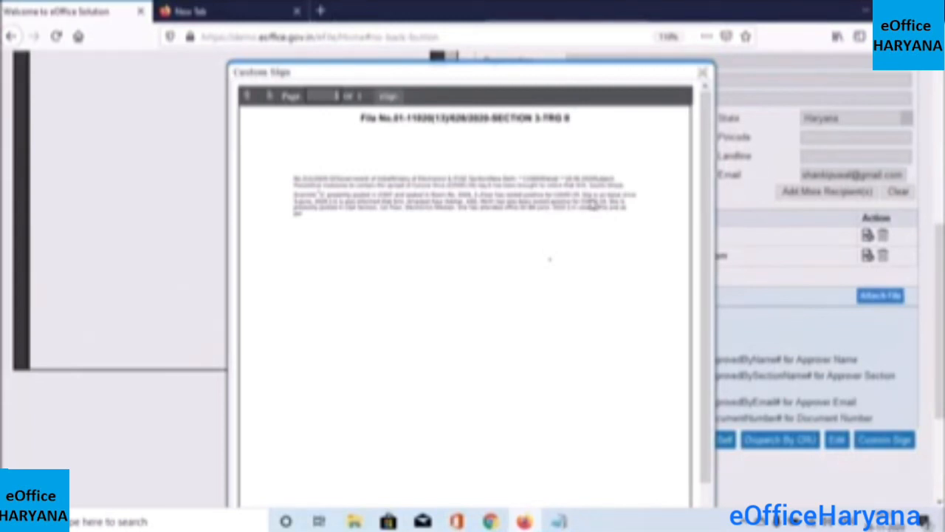
{"action": "left_click_drag", "start_coordinate": [590, 197], "coordinate": [646, 232]}
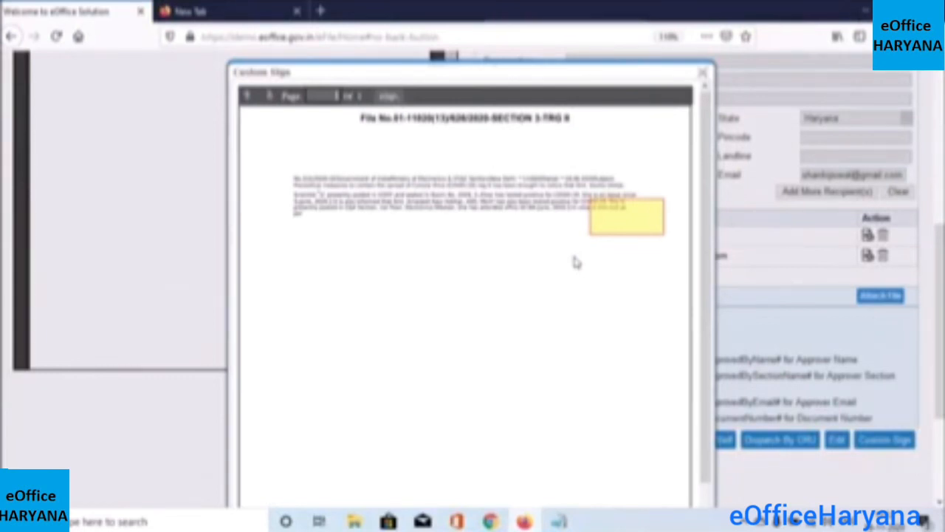
{"action": "left_click", "coordinate": [702, 72]}
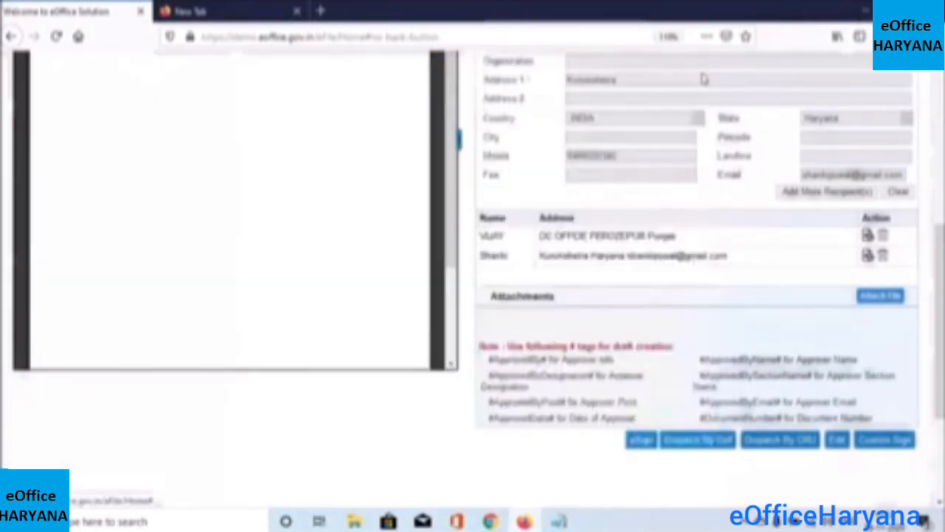
{"action": "scroll", "coordinate": [824, 439], "scroll_direction": "down", "scroll_amount": 2}
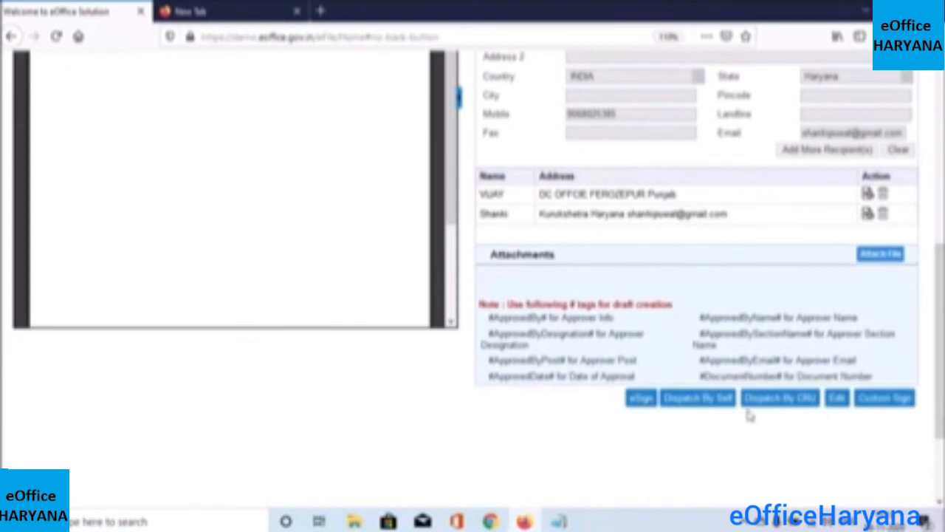
Dispatch the approved letter by self, sending it without a follow-up
{"action": "left_click", "coordinate": [700, 402]}
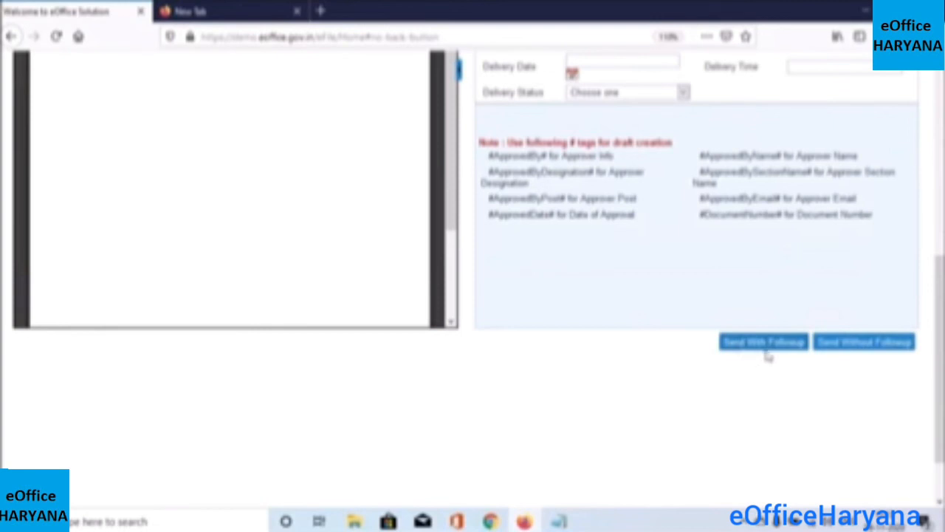
{"action": "left_click", "coordinate": [860, 348]}
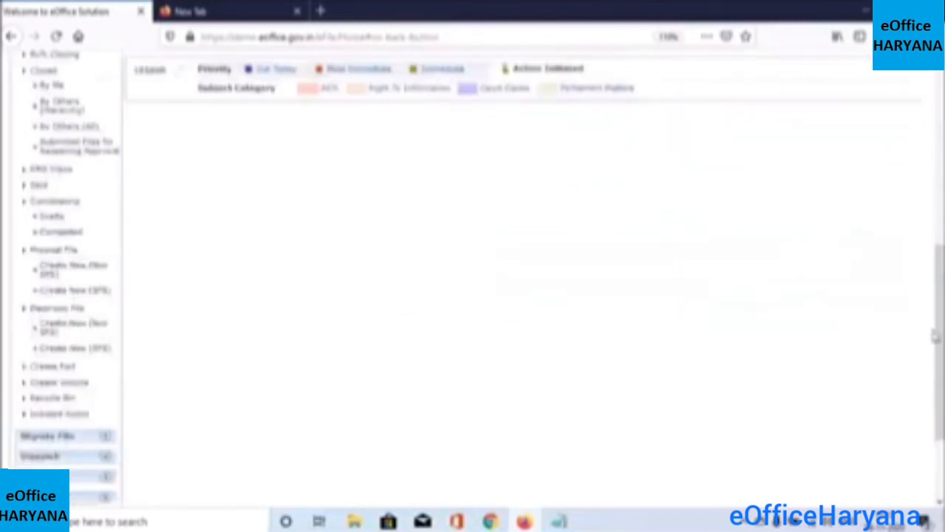
Check that both letters show Issued & Dispatched in the register, then go to the Files inbox
{"action": "left_click_drag", "start_coordinate": [935, 336], "coordinate": [940, 168]}
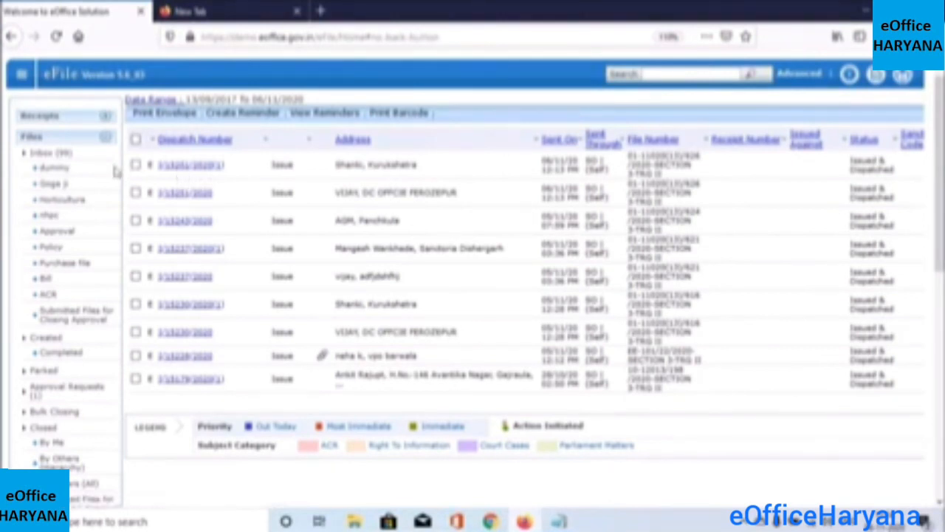
{"action": "left_click", "coordinate": [41, 157]}
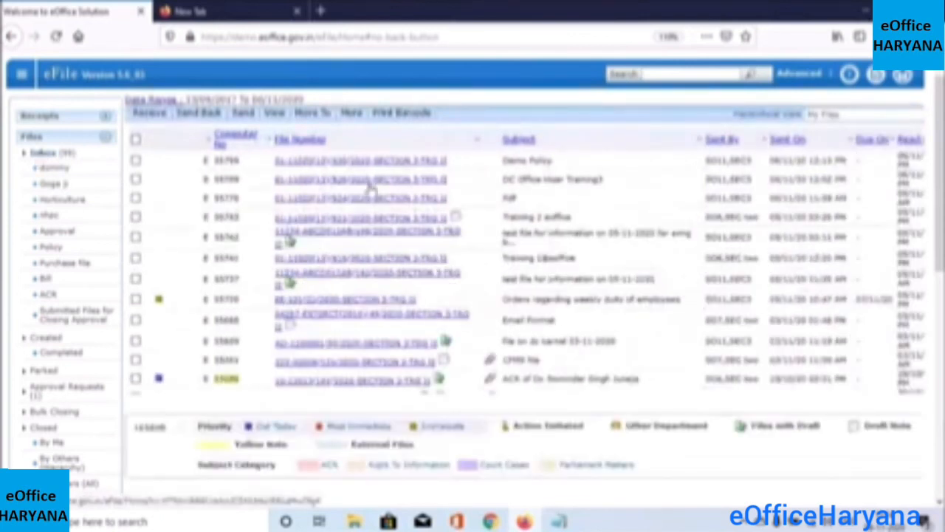
Open the DC Office Hisar Training3 file and view its first issued letter's PDF, highlighting its text
{"action": "left_click", "coordinate": [336, 182]}
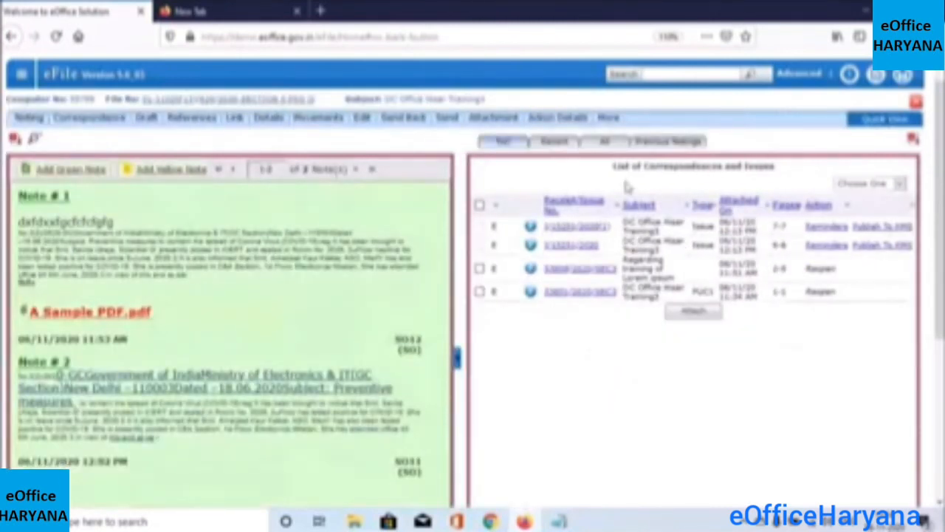
{"action": "left_click", "coordinate": [566, 234]}
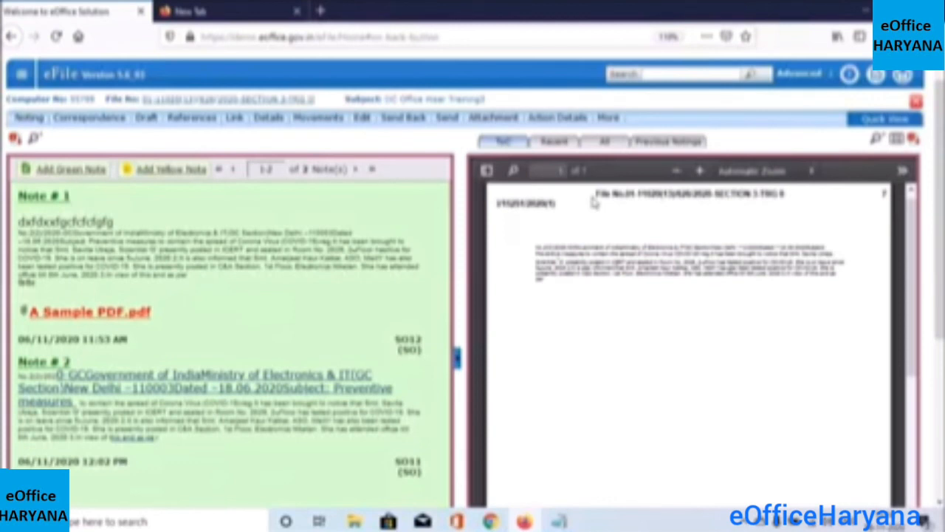
{"action": "left_click_drag", "start_coordinate": [599, 190], "coordinate": [747, 191]}
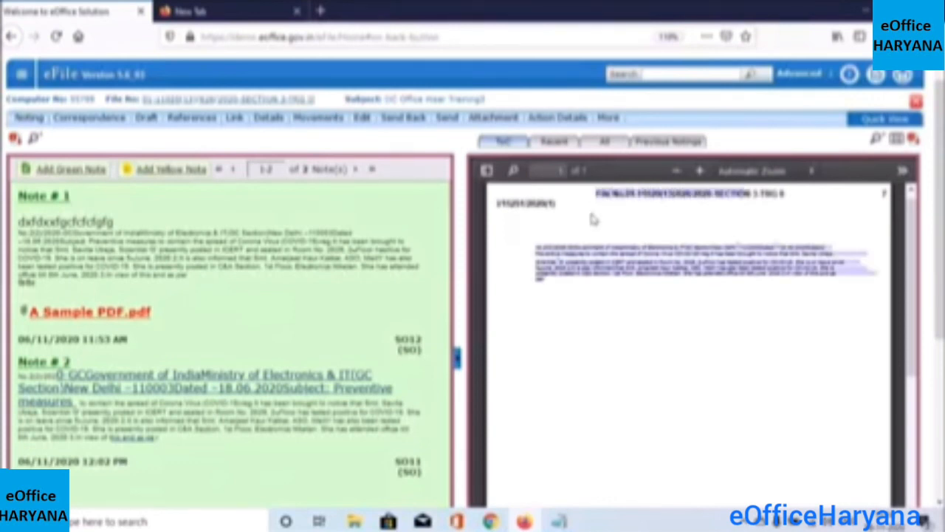
Highlight the issue number on the letter and show the PDF viewer's extra Tools options
{"action": "left_click", "coordinate": [559, 201]}
{"action": "left_click_drag", "start_coordinate": [559, 201], "coordinate": [497, 210]}
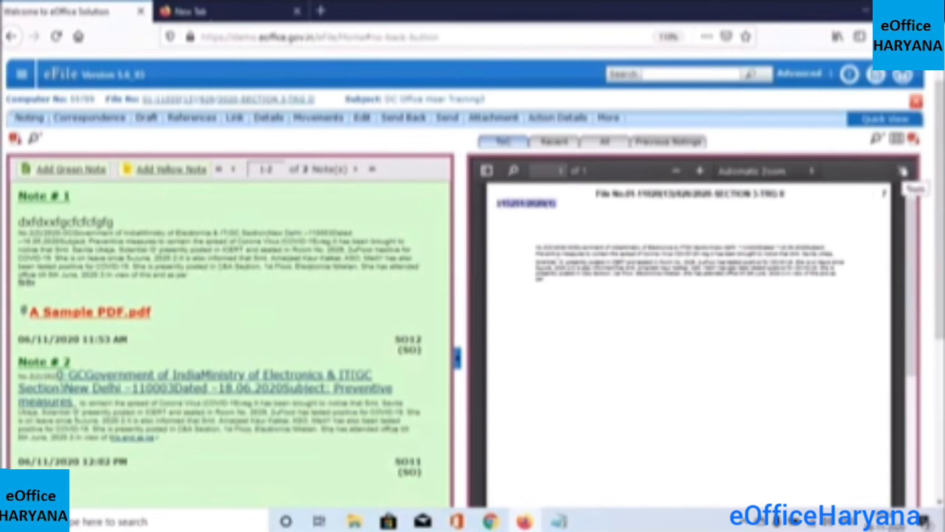
{"action": "left_click", "coordinate": [903, 170]}
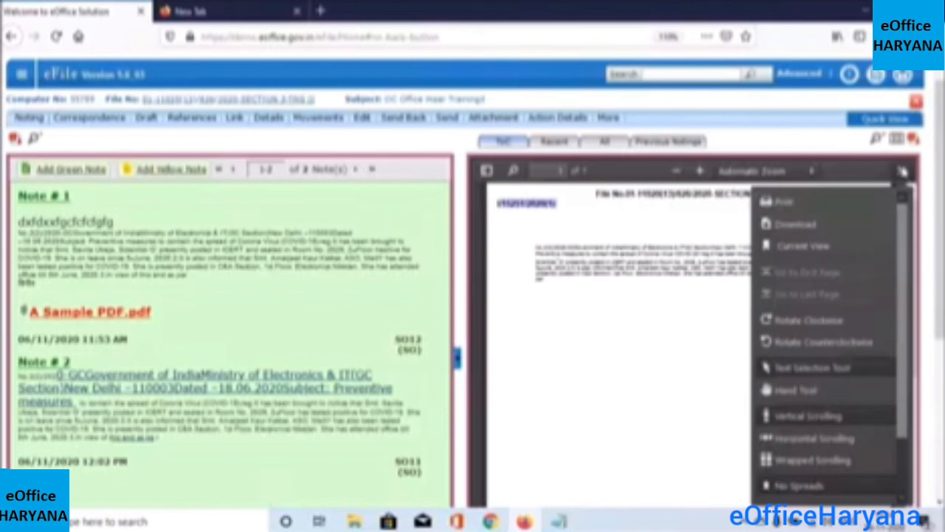